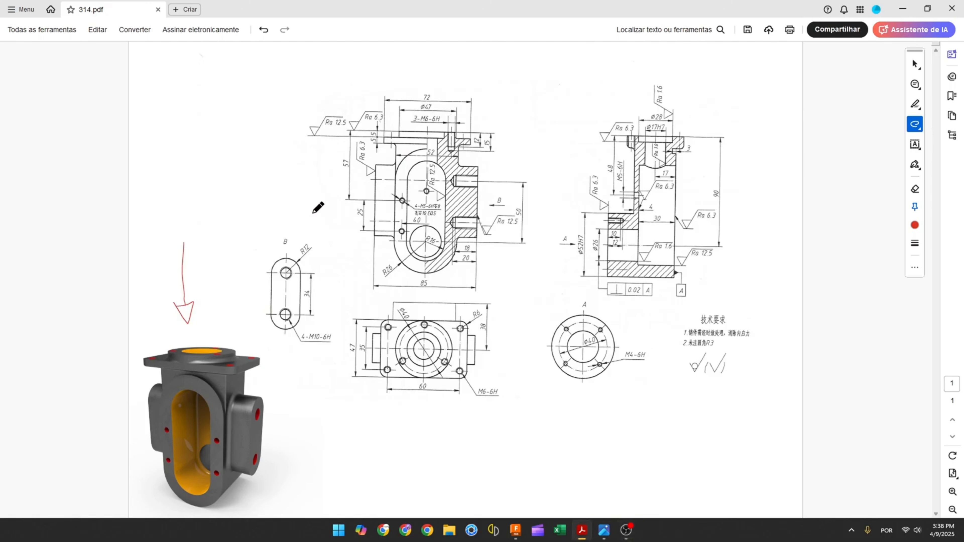
Mark the slot's lower arc, the 50 and R26 dimensions on the front view of the drawing with red pen strokes
mouse_move(288, 204)
mouse_down()
mouse_move(325, 195)
mouse_move(327, 213)
mouse_up()
ctrl+scroll(538, 185, up, 3)
scroll(723, 210, up, 1)
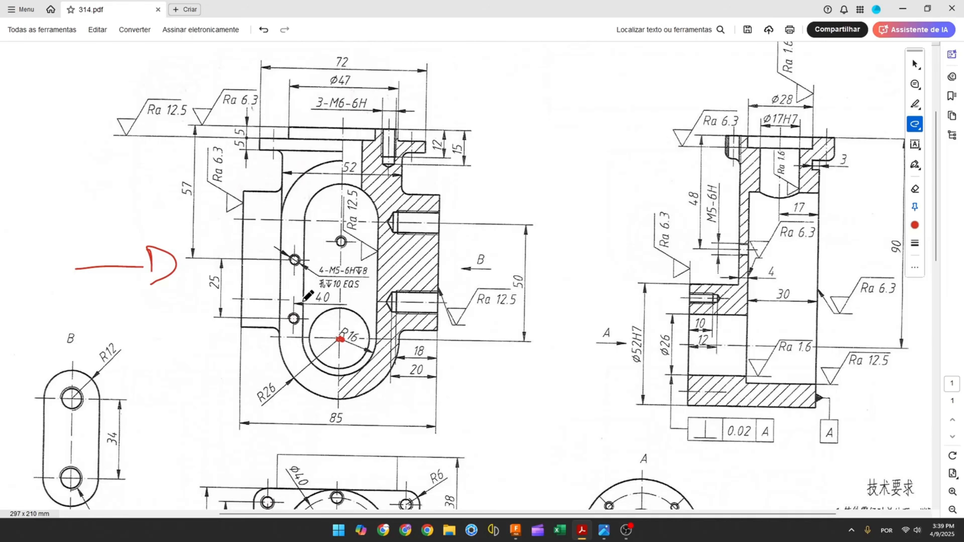
mouse_move(303, 299)
mouse_down()
mouse_move(315, 358)
mouse_move(340, 372)
mouse_move(370, 362)
mouse_move(380, 300)
mouse_up()
drag(342, 329, 358, 336)
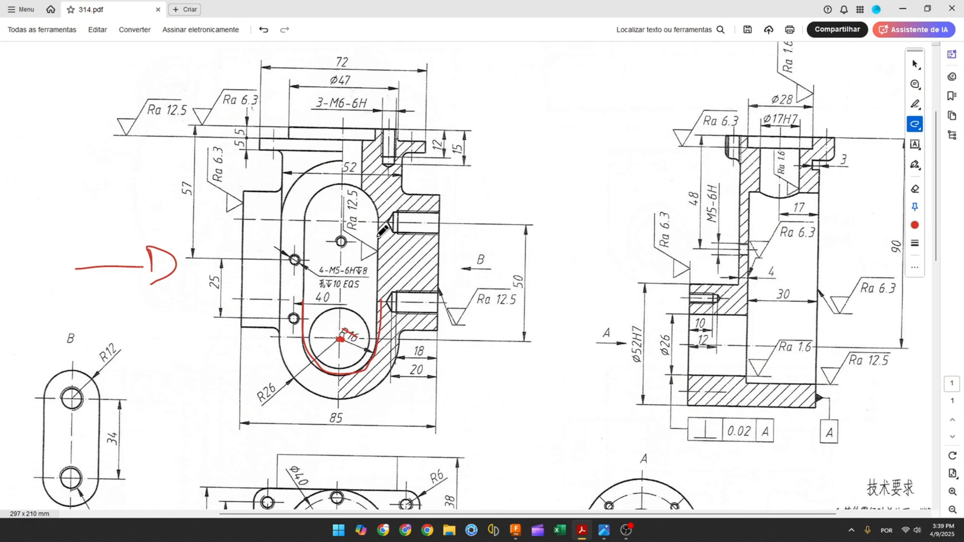
drag(343, 219, 340, 225)
drag(519, 271, 517, 290)
mouse_move(280, 308)
mouse_down()
mouse_move(294, 379)
mouse_move(336, 395)
mouse_move(392, 369)
mouse_move(398, 322)
mouse_up()
drag(252, 404, 278, 381)
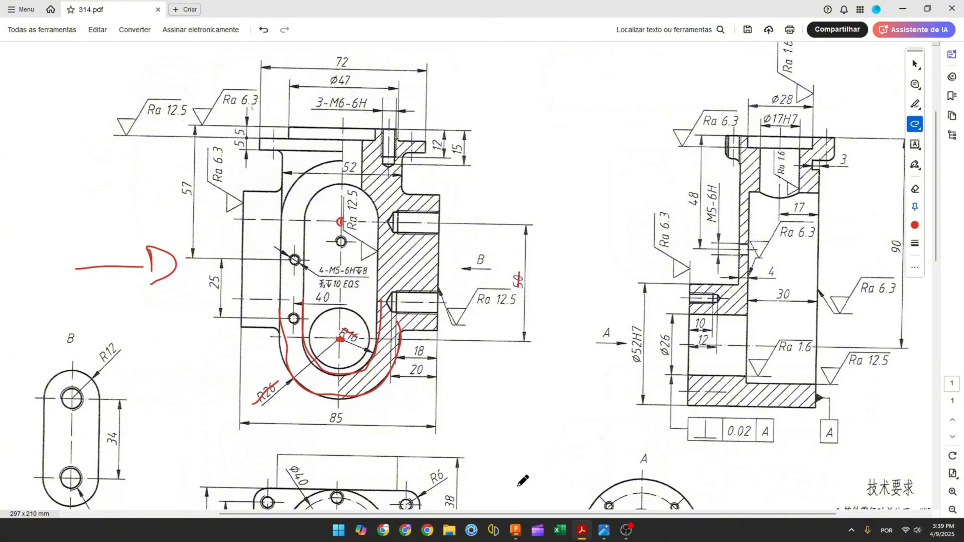
Switch to Fusion and start a new sketch on the front plane
click(518, 535)
click(77, 37)
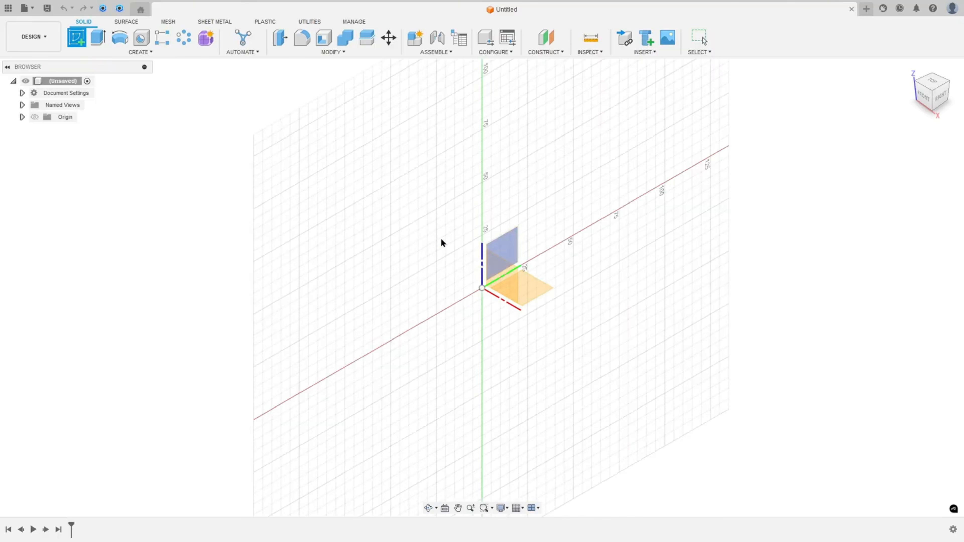
click(502, 280)
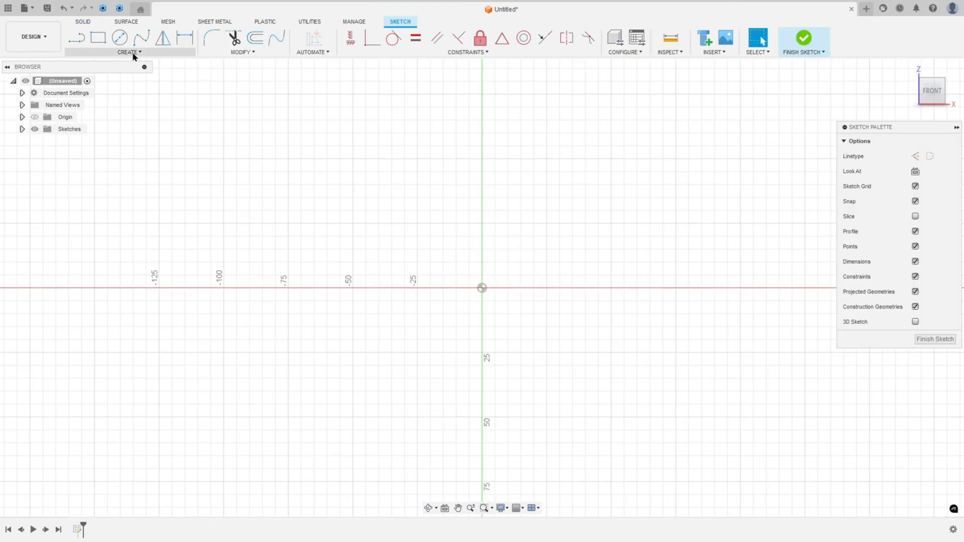
Sketch a vertical center-to-center slot starting at the origin and extending upward
click(132, 52)
mouse_move(119, 123)
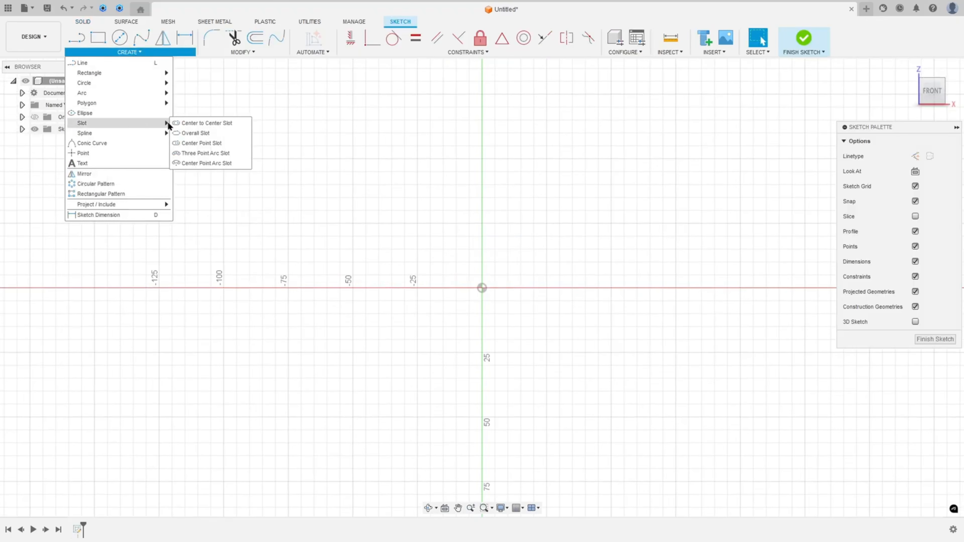
click(188, 123)
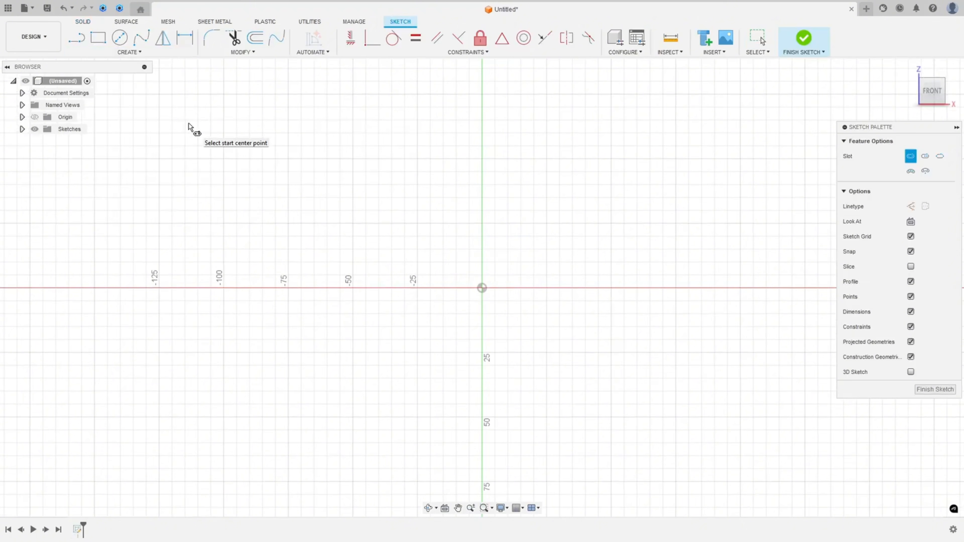
click(482, 288)
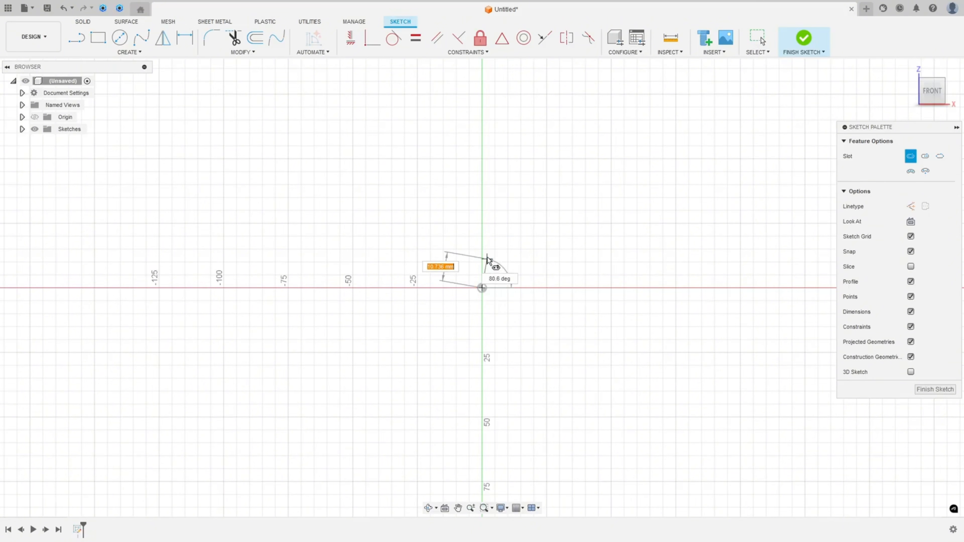
click(482, 133)
click(522, 129)
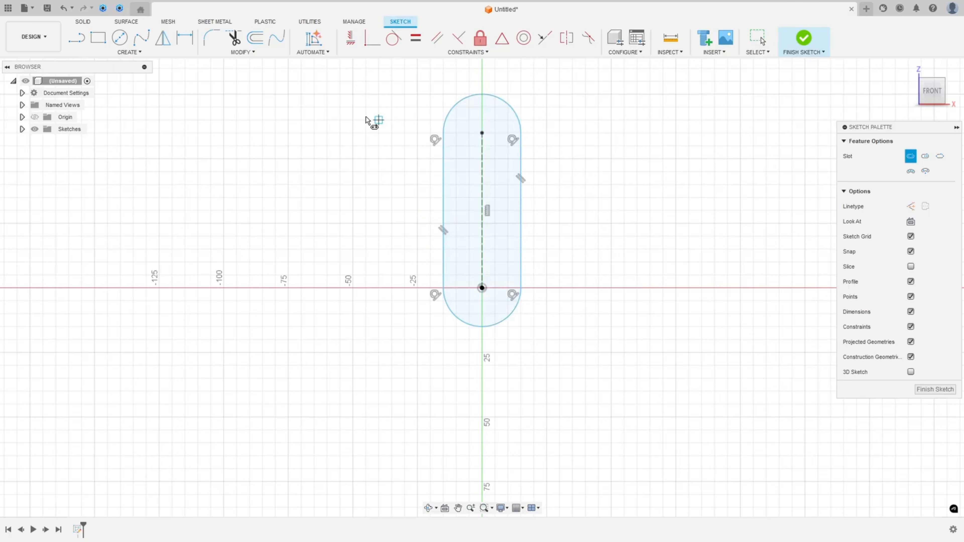
Dimension the slot's center distance at 50 mm and its end arc radius at 16 mm
click(188, 38)
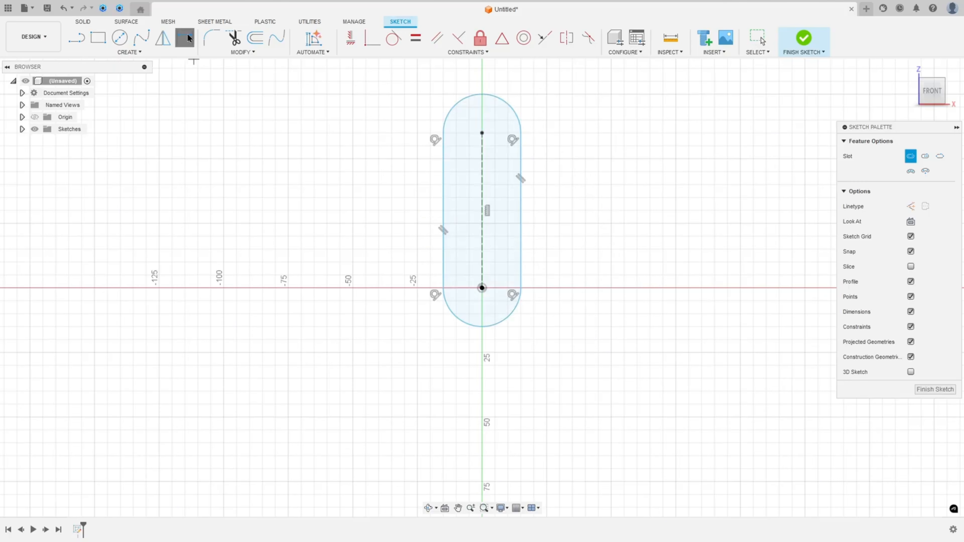
click(482, 173)
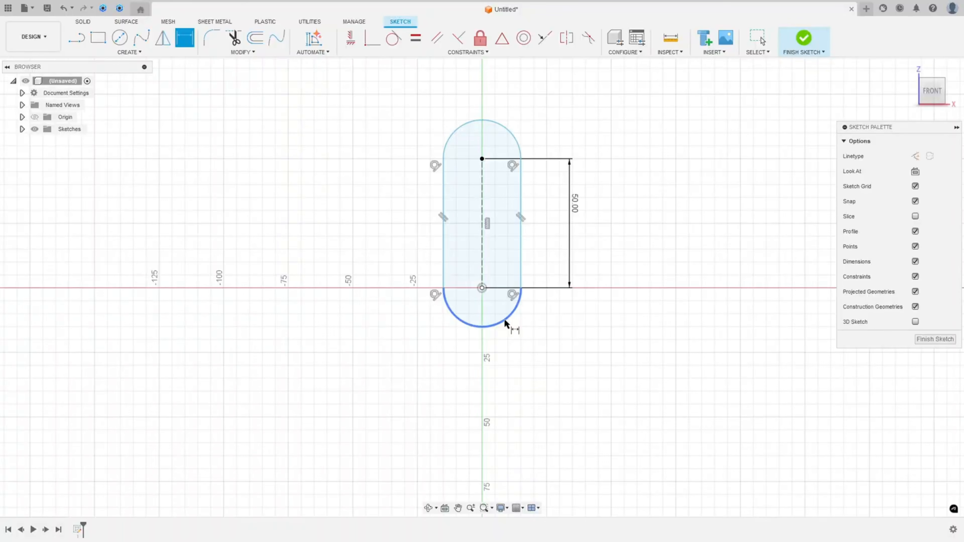
click(505, 322)
click(556, 337)
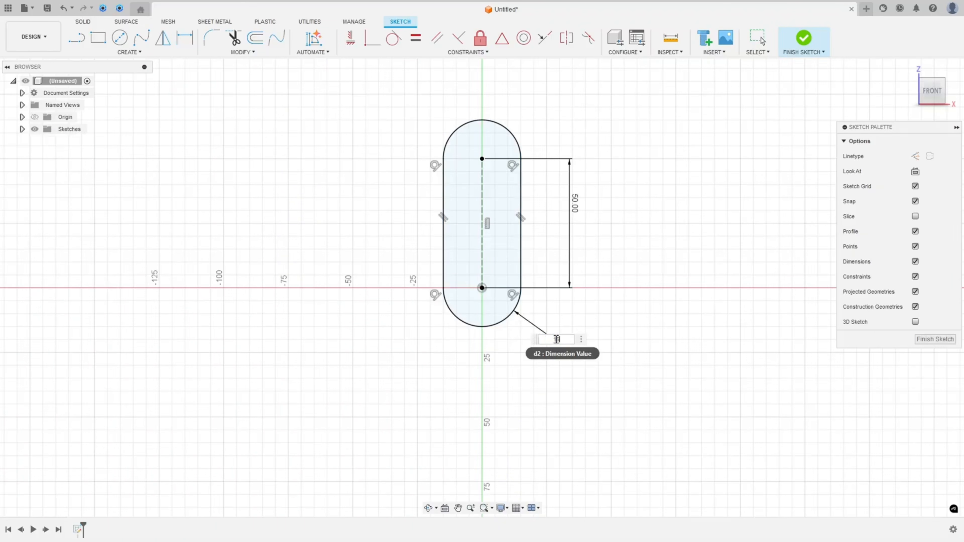
text(16)
key(Return)
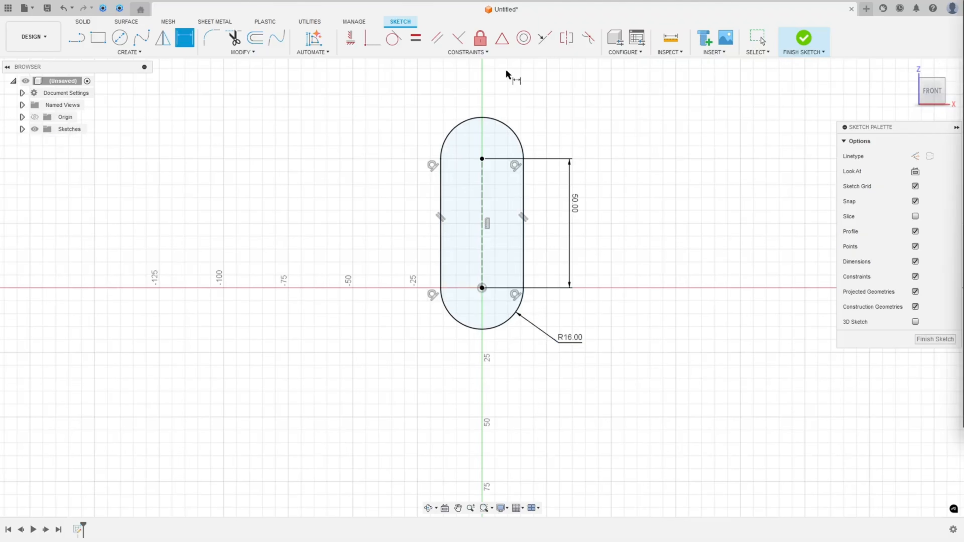
Offset the slot outline outward by 10 mm
click(255, 38)
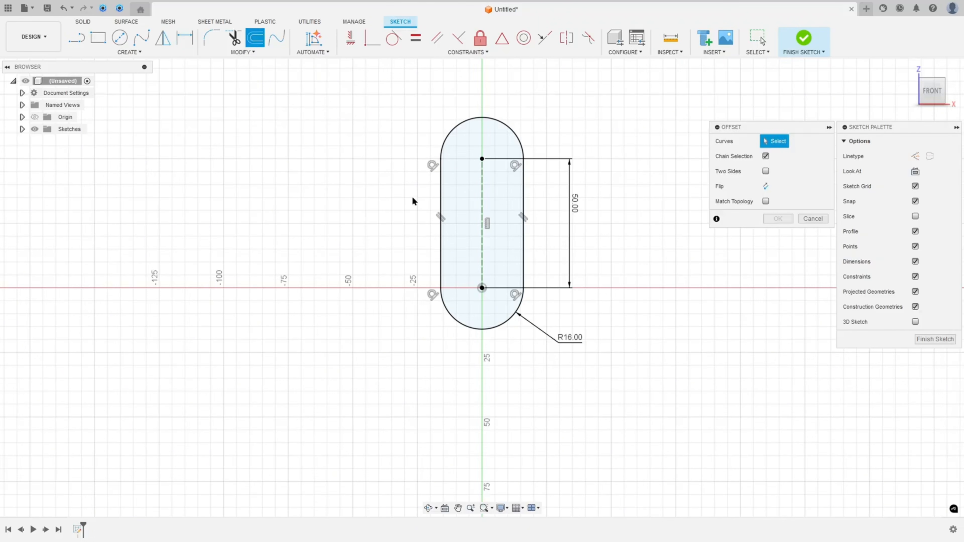
click(439, 205)
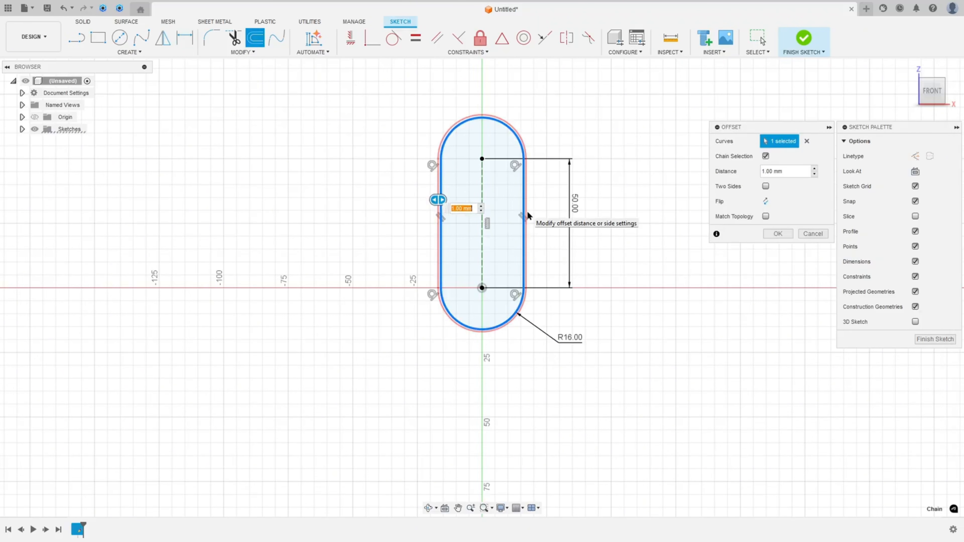
text(10)
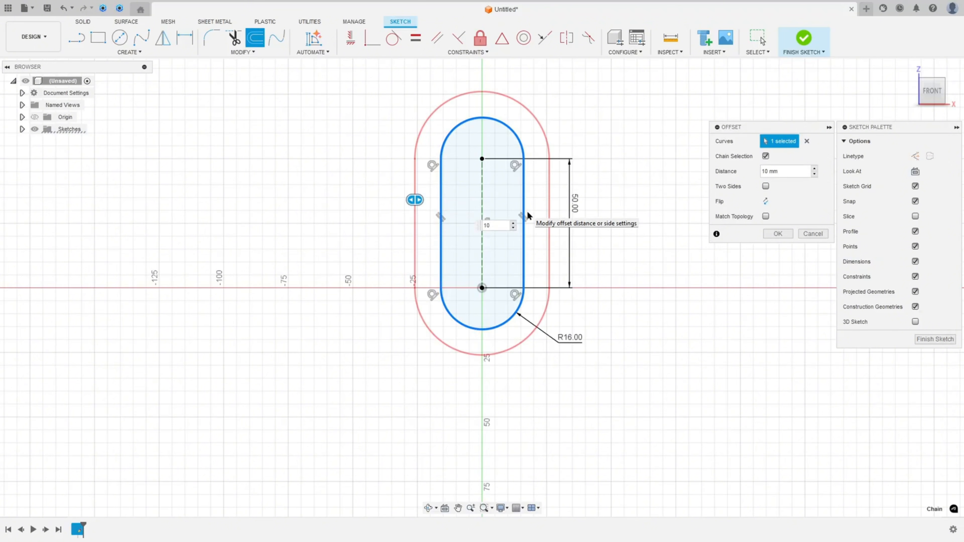
key(Return)
mouse_move(432, 195)
mouse_down()
mouse_move(409, 216)
mouse_move(390, 280)
mouse_up()
Dimension the outer offset arc's radius as 26 mm
click(184, 37)
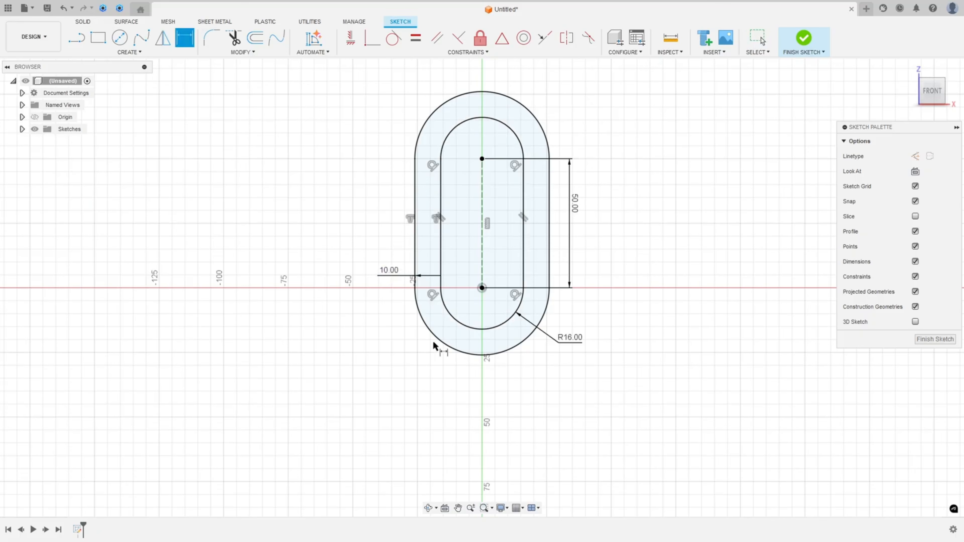
click(441, 342)
click(417, 378)
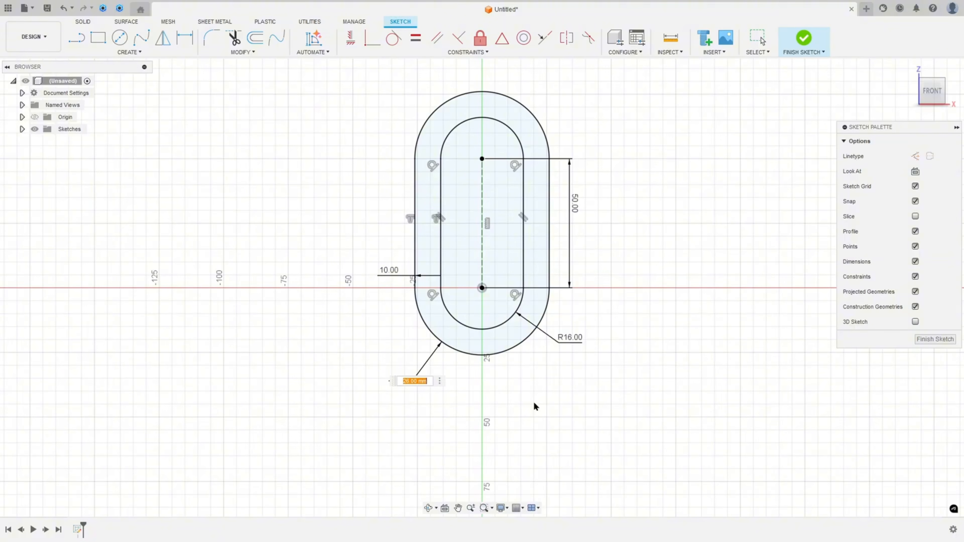
key(Return)
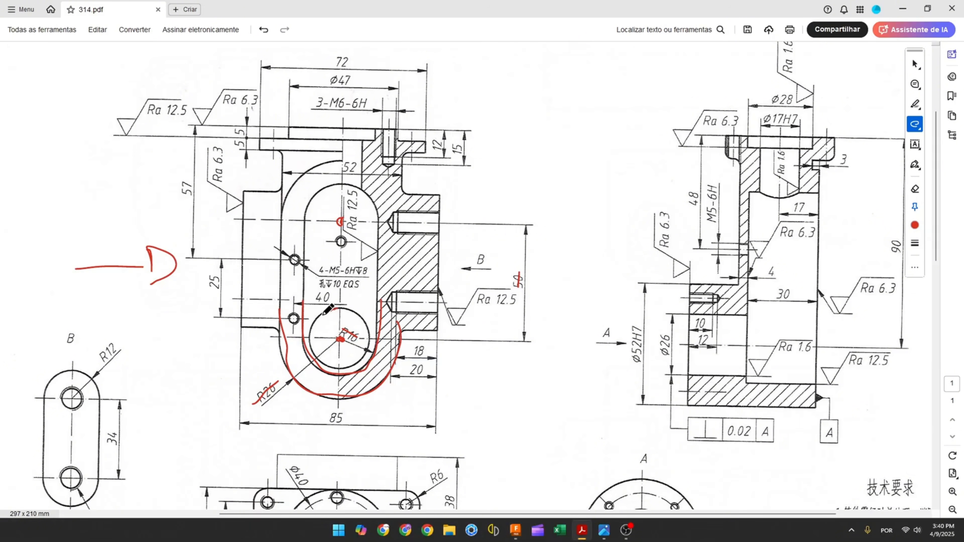
Mark the Ø26 bore lines and dimension on the drawing's side view with red pen strokes
mouse_move(310, 332)
mouse_down()
mouse_move(322, 357)
mouse_move(348, 369)
mouse_move(373, 351)
mouse_move(353, 313)
mouse_up()
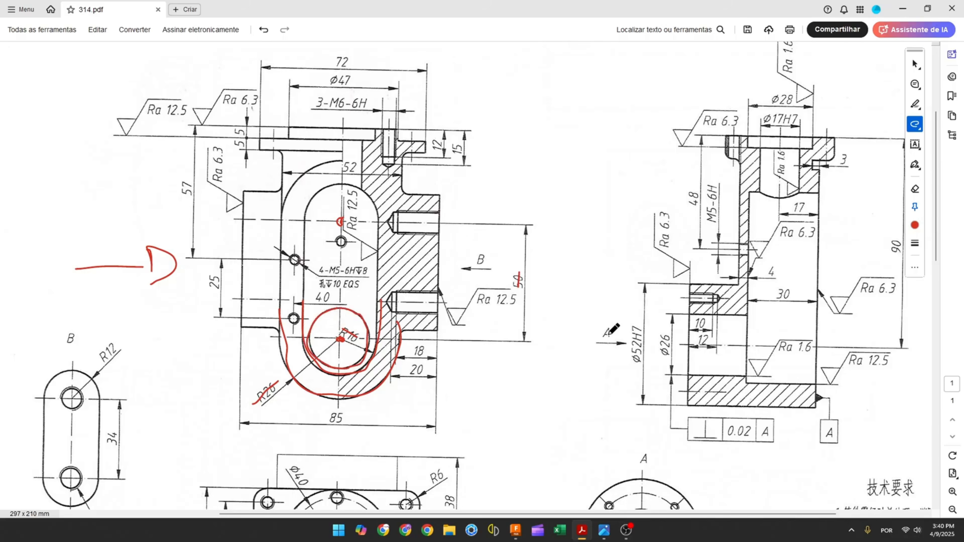
drag(690, 313, 749, 314)
drag(688, 374, 746, 375)
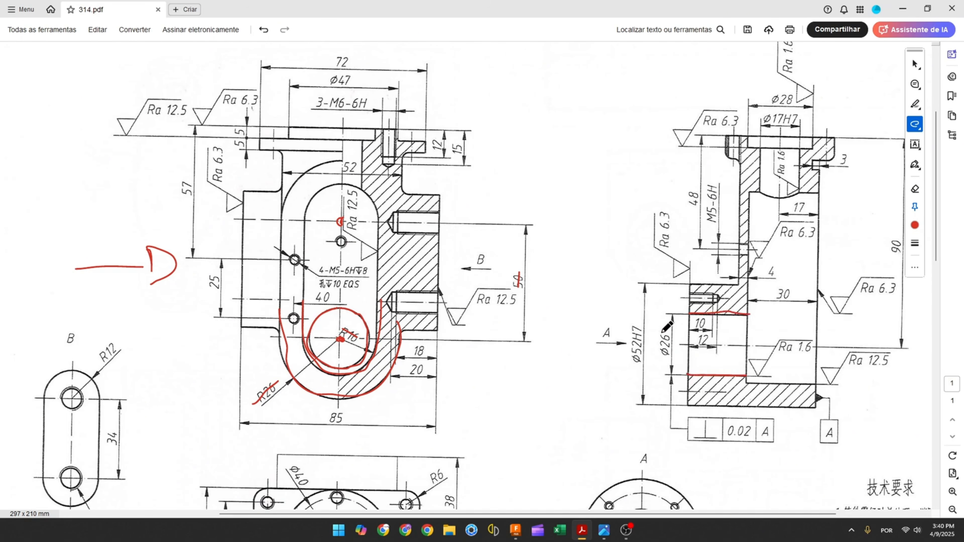
drag(664, 331, 662, 358)
Switch back to the sketch and draw a 26 mm diameter circle centered at the origin
click(515, 530)
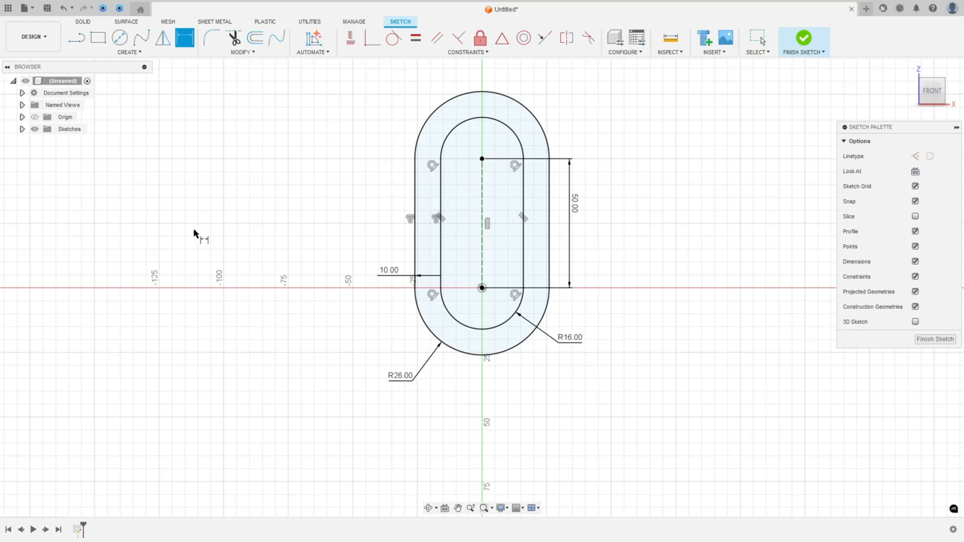
click(119, 37)
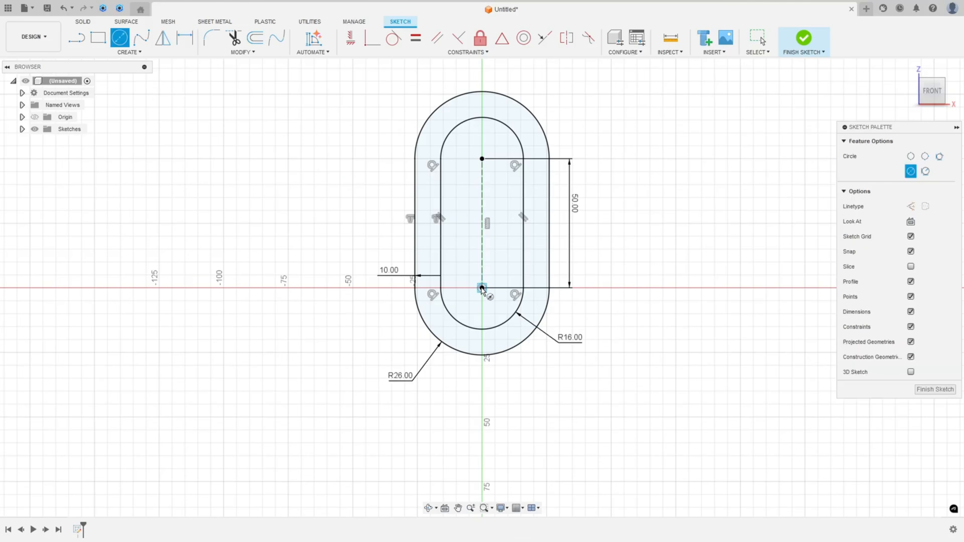
click(482, 288)
text(26)
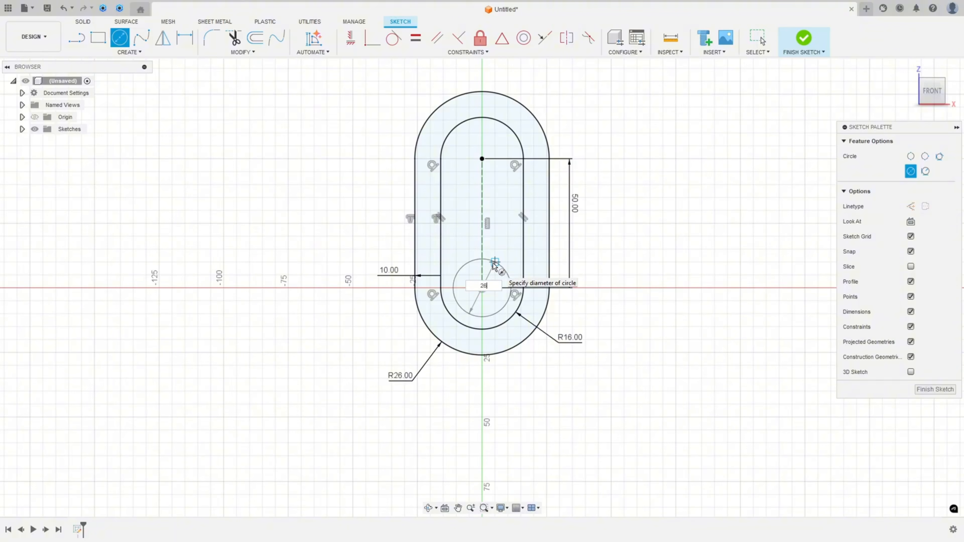
key(Return)
key(Escape)
drag(500, 294, 533, 380)
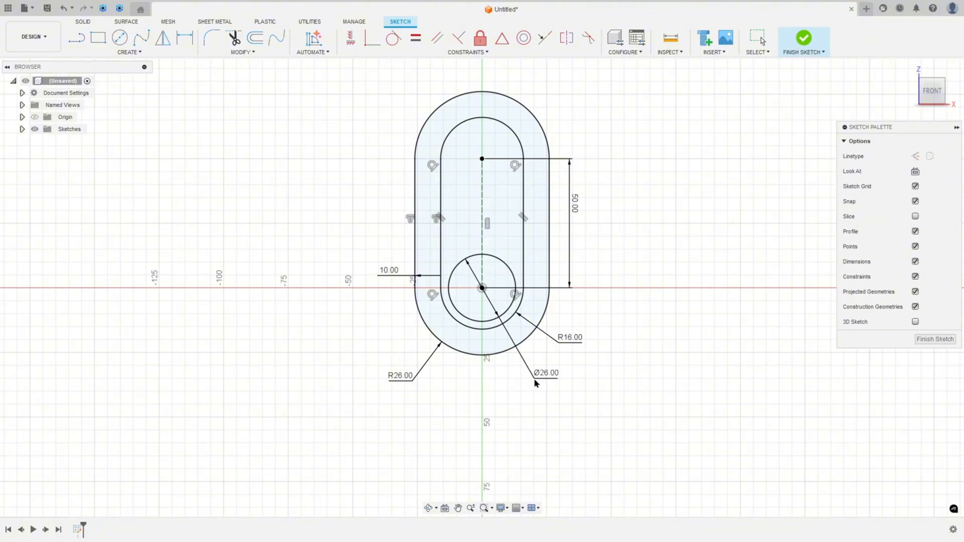
Switch to the drawing and mark the top edge line of the front view
key(alt+Tab)
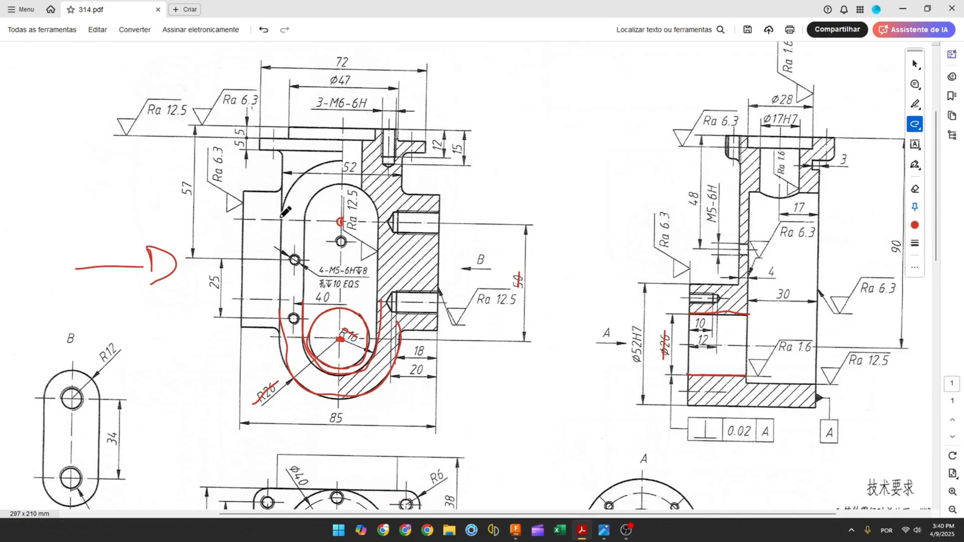
mouse_move(281, 217)
mouse_down()
mouse_move(281, 150)
mouse_move(310, 149)
mouse_move(393, 154)
mouse_move(393, 215)
mouse_up()
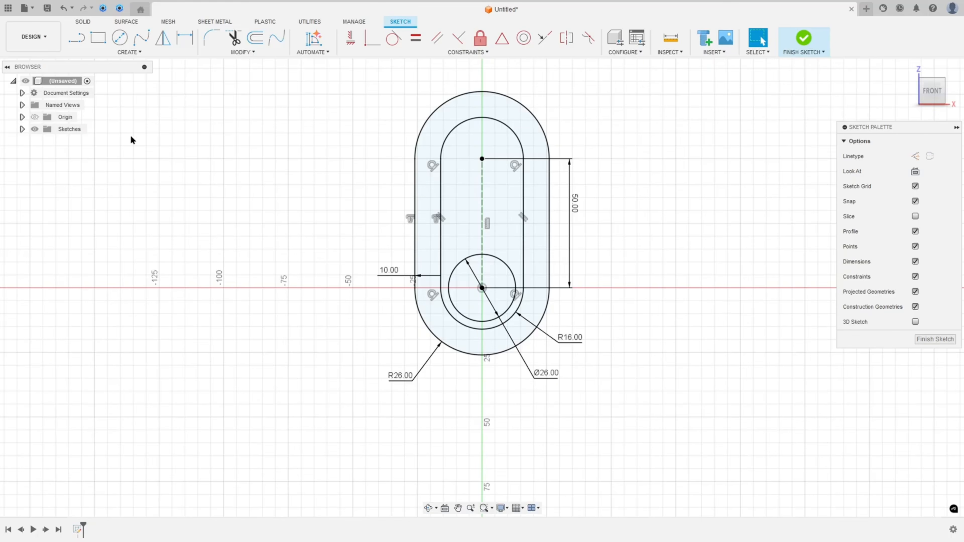
Draw three connected lines above the slot: up from its left side, across the top, and down to its right side
key(l)
middle_drag(419, 157, 324, 243)
click(323, 239)
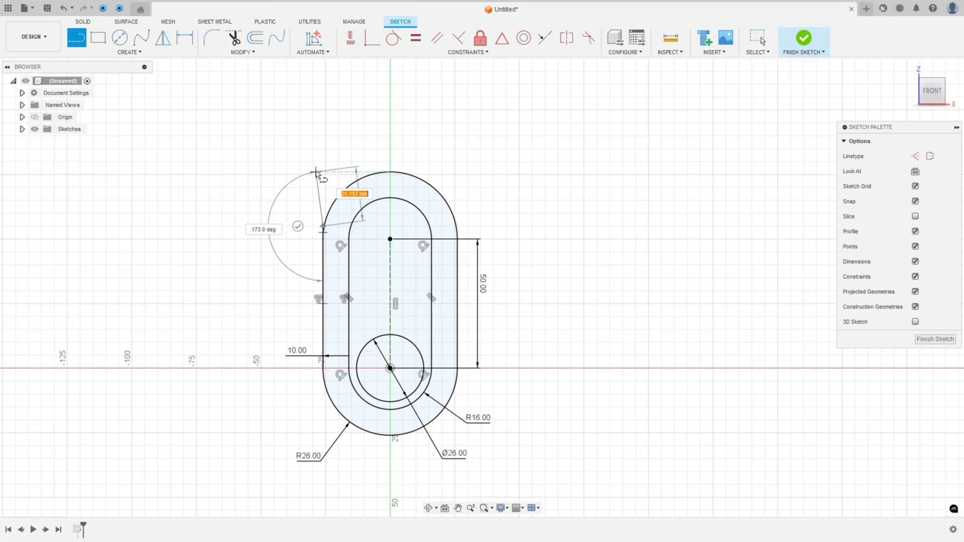
click(322, 131)
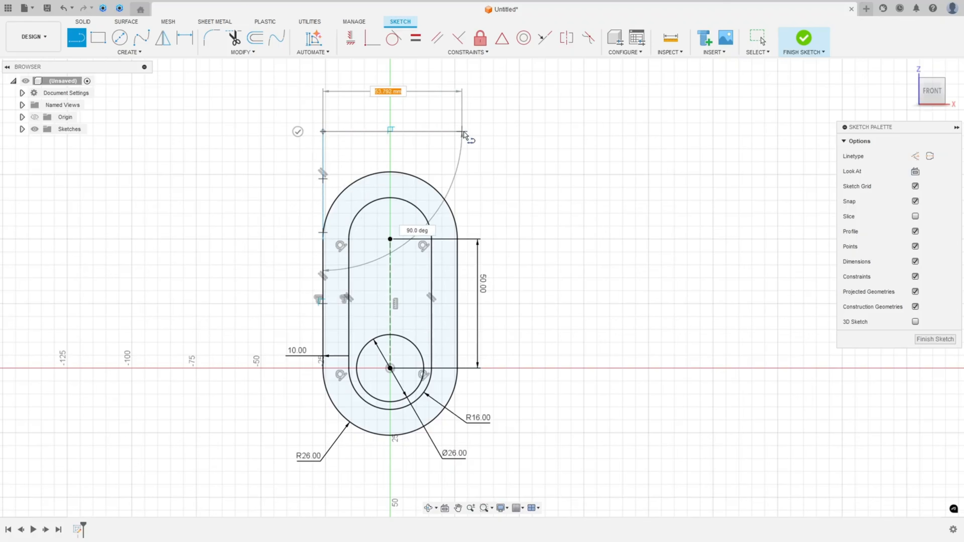
click(468, 131)
click(458, 239)
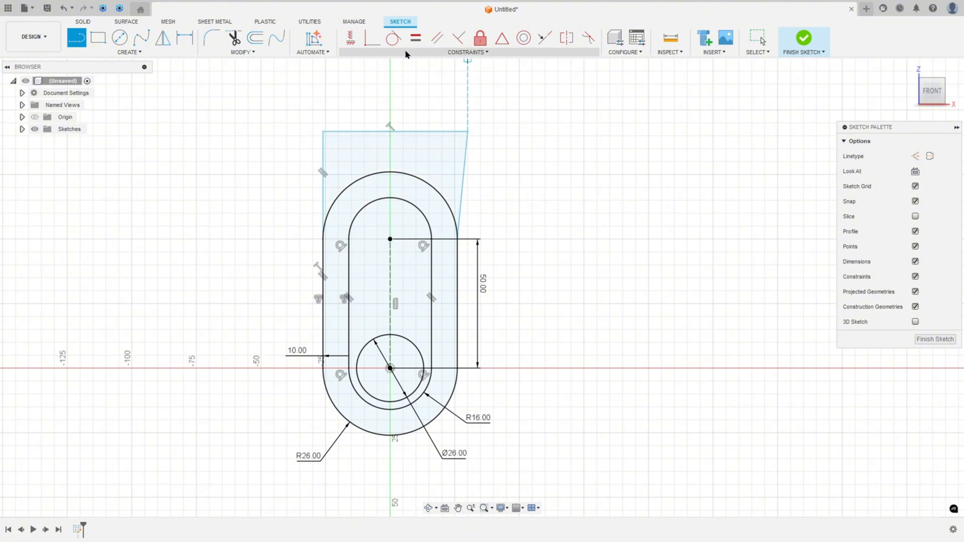
Trim the excess line and arc segments where the new lines meet the outer slot
click(544, 38)
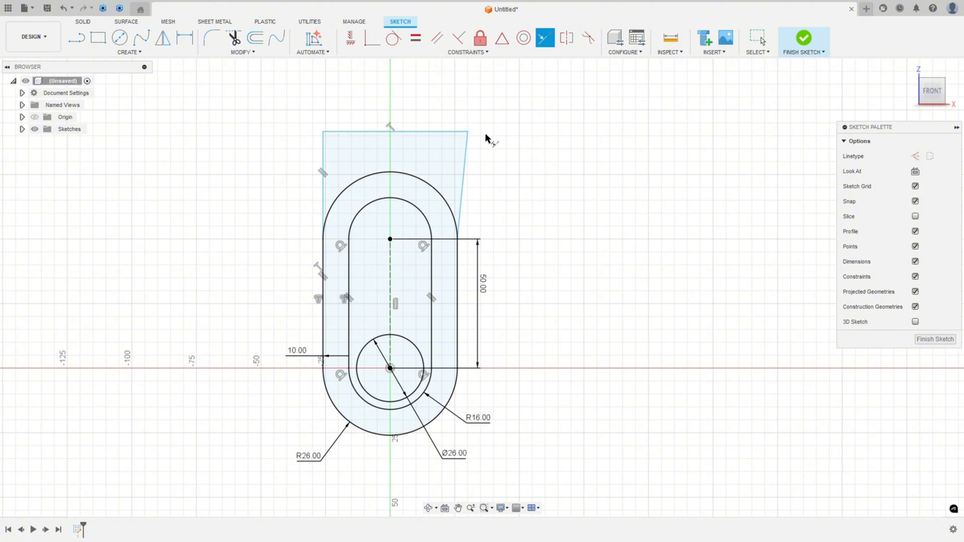
click(462, 169)
click(457, 265)
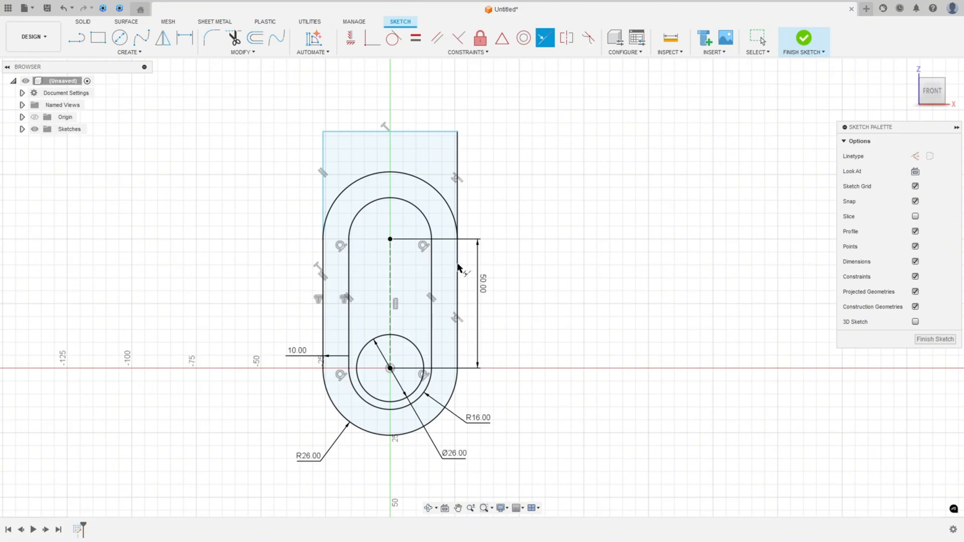
click(322, 197)
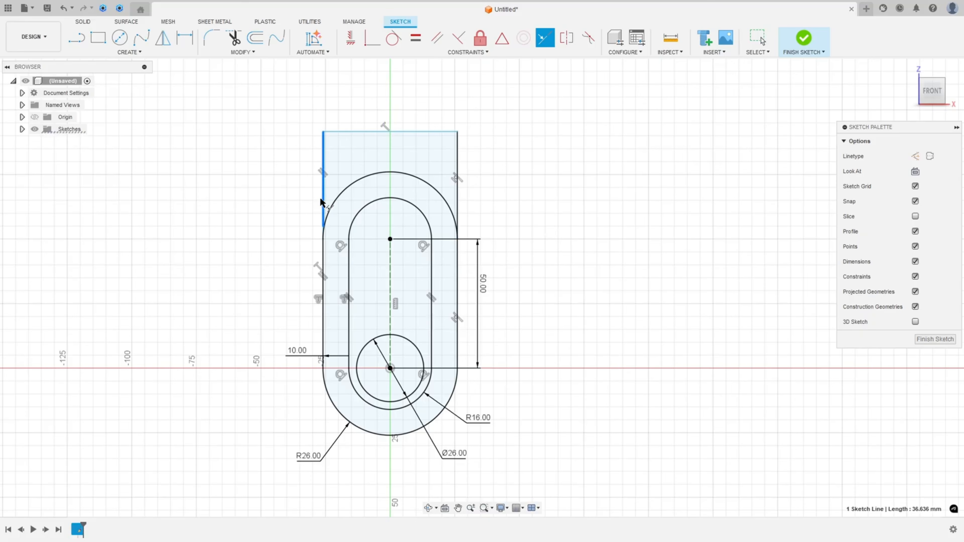
click(323, 259)
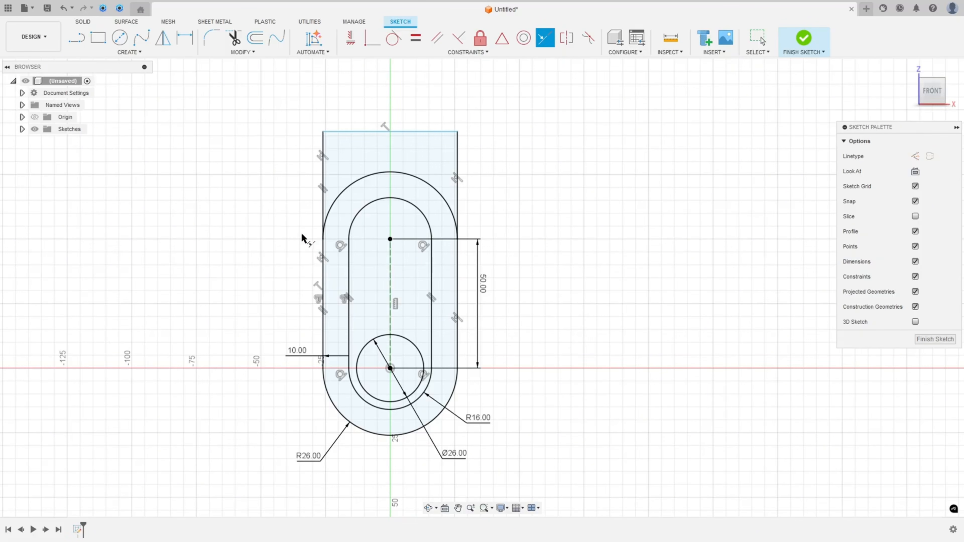
scroll(316, 219, up, 8)
key(Escape)
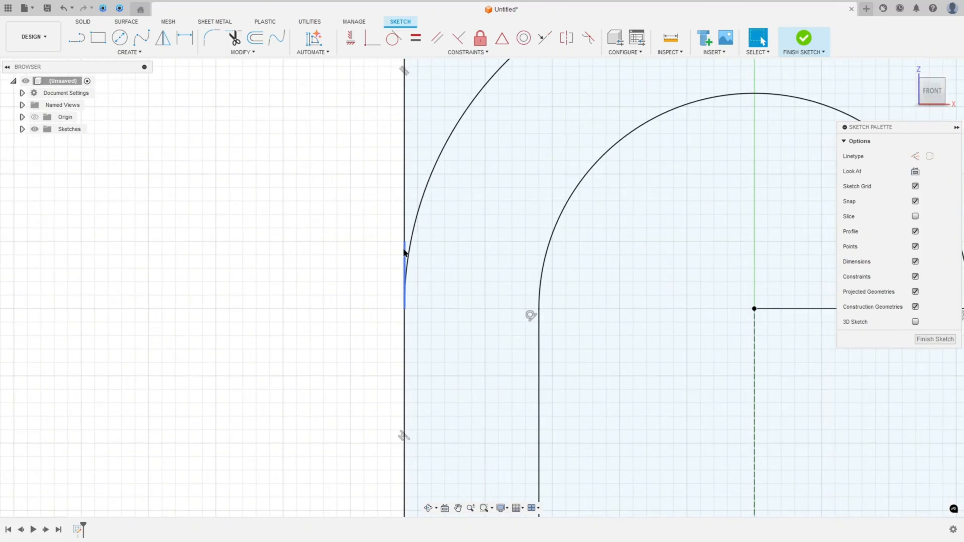
Delete the leftover line segment on the left and make the line's end coincident with the outer arc
click(403, 260)
key(Delete)
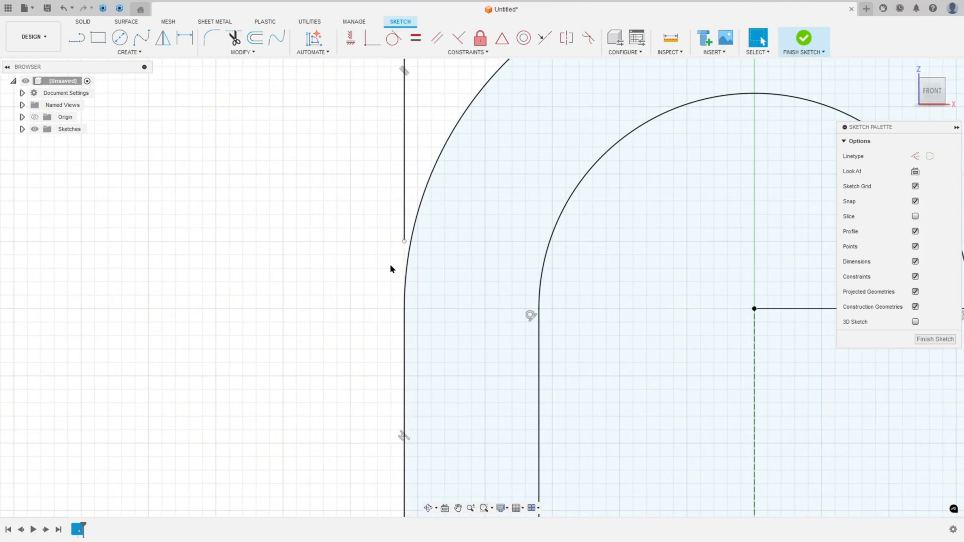
click(372, 38)
click(404, 241)
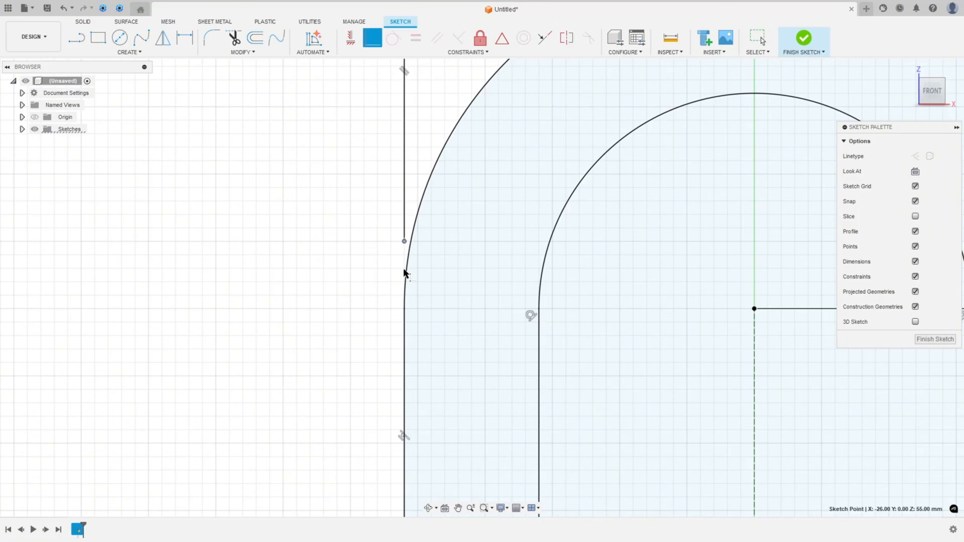
click(404, 319)
scroll(404, 323, down, 5)
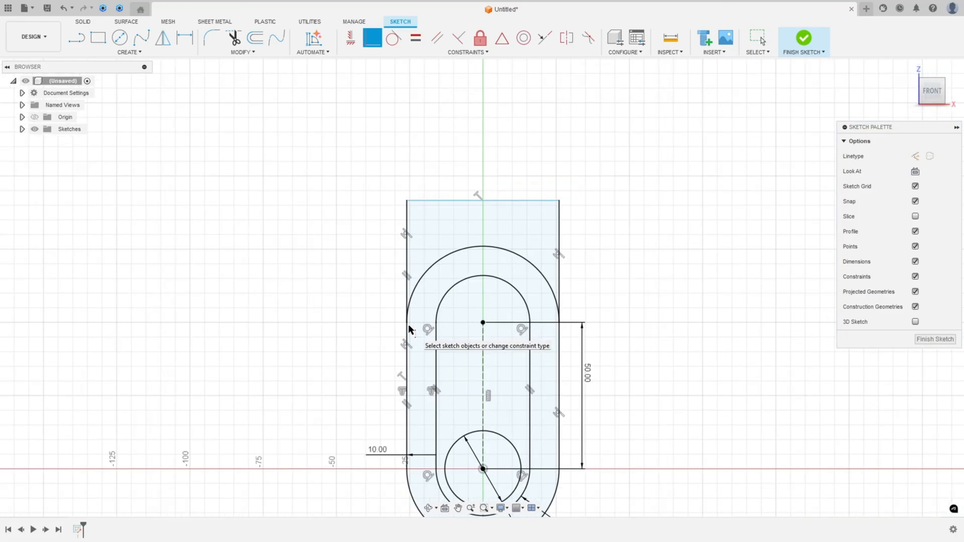
mouse_move(477, 316)
middle_down()
mouse_move(466, 204)
mouse_move(462, 218)
middle_up()
scroll(463, 218, up, 1)
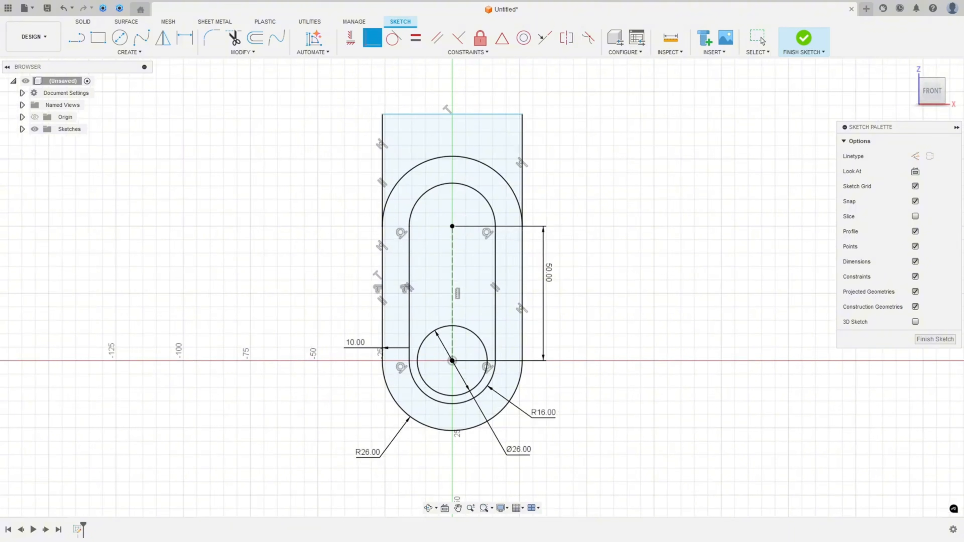
Switch to the drawing and mark the side view's top edge and 90 mm height, writing 90 beside it
key(alt+Tab)
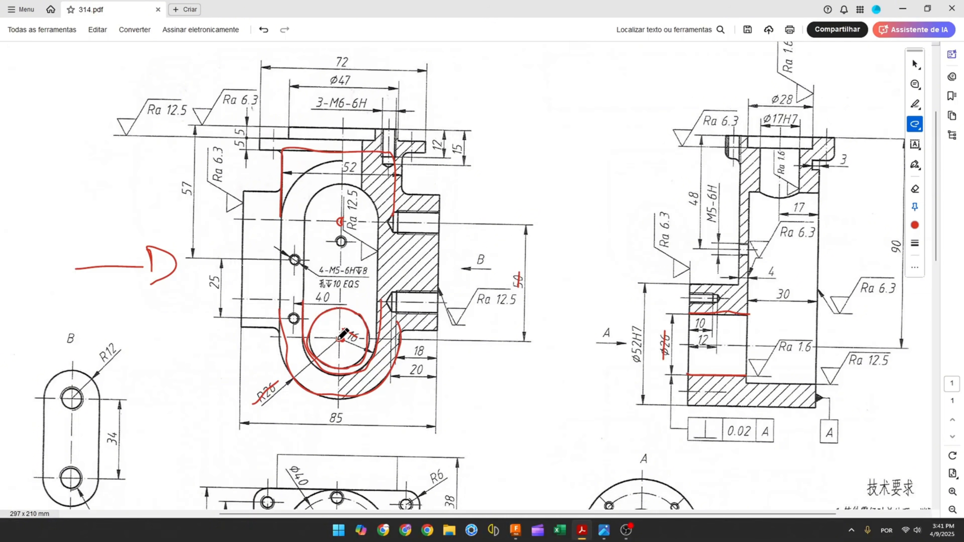
drag(684, 344, 818, 347)
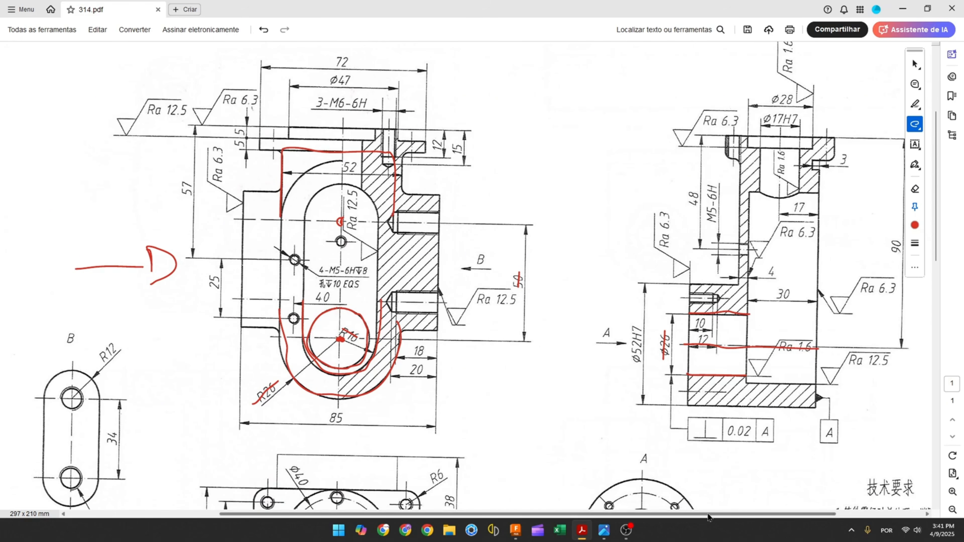
scroll(745, 345, right, 2)
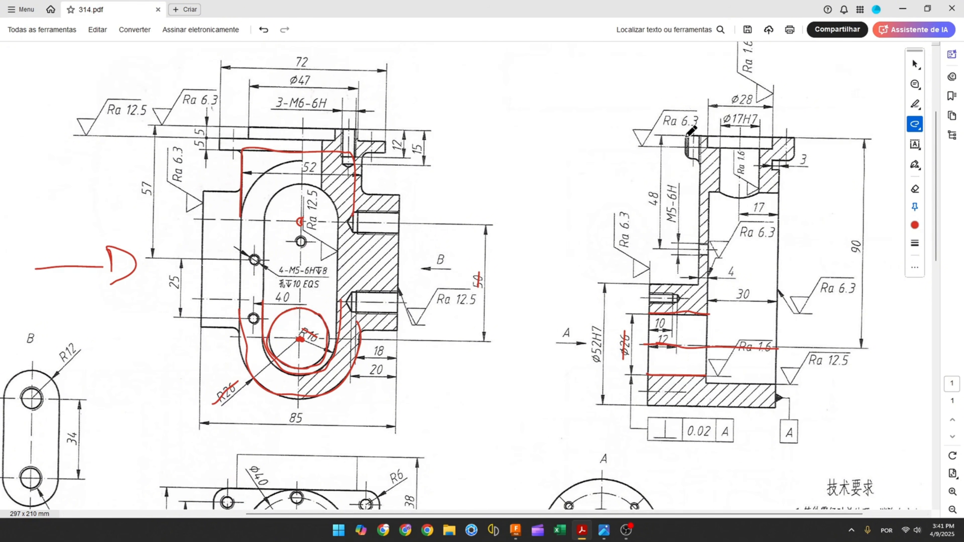
drag(686, 135, 800, 139)
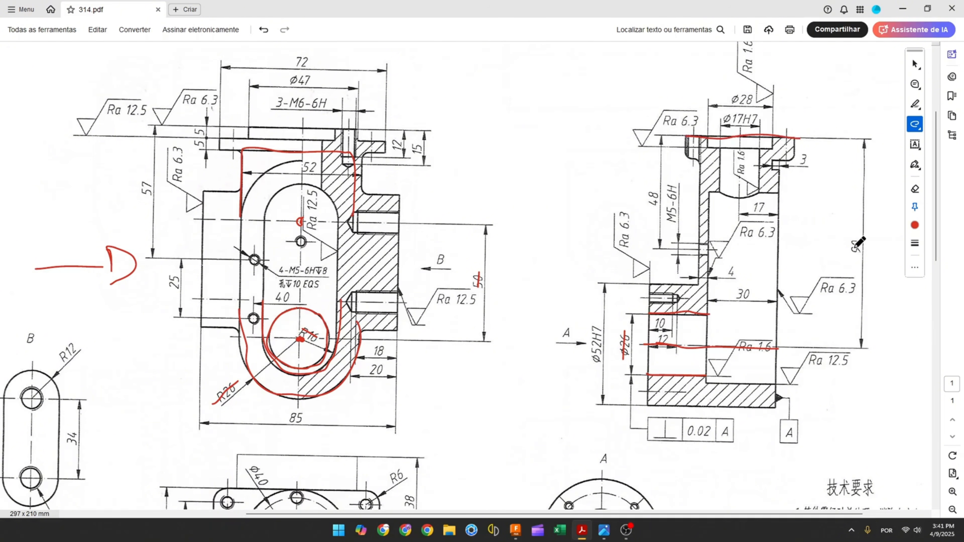
drag(856, 239, 856, 261)
mouse_move(438, 56)
mouse_down()
mouse_move(438, 81)
mouse_move(458, 60)
mouse_up()
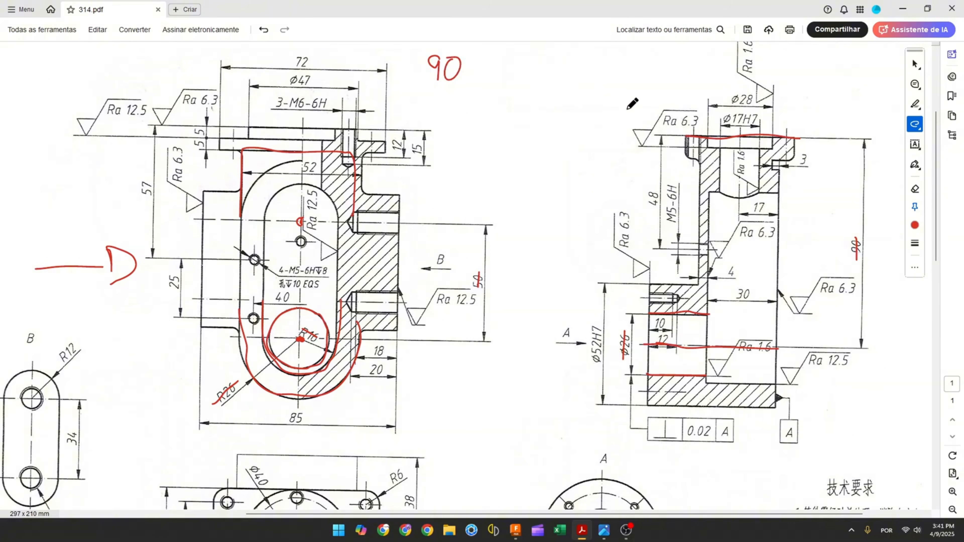
Mark the flange lines at the top of the front view and extend the note to 90-5-5
drag(250, 126, 347, 133)
drag(687, 136, 706, 138)
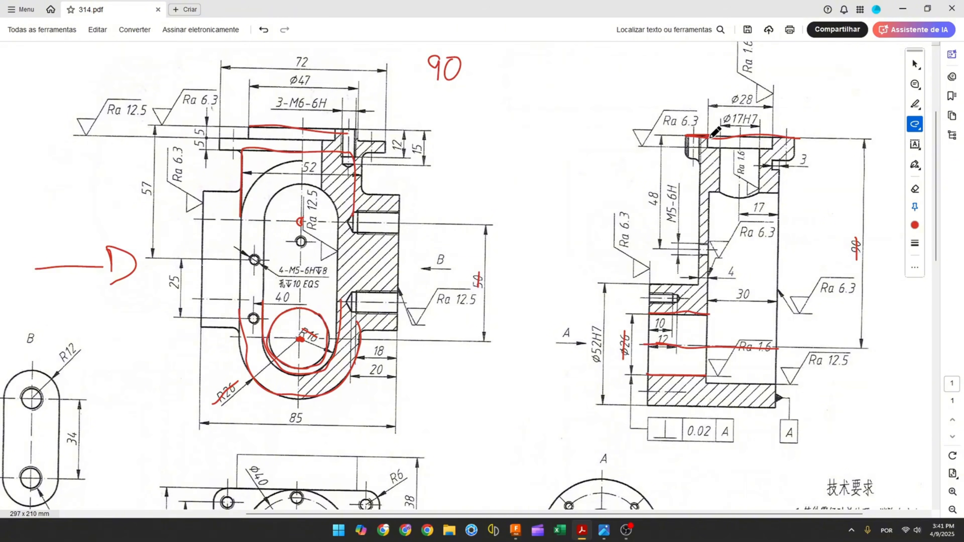
drag(249, 126, 354, 127)
drag(239, 126, 303, 128)
mouse_move(249, 149)
mouse_down()
mouse_move(315, 151)
mouse_move(245, 151)
mouse_up()
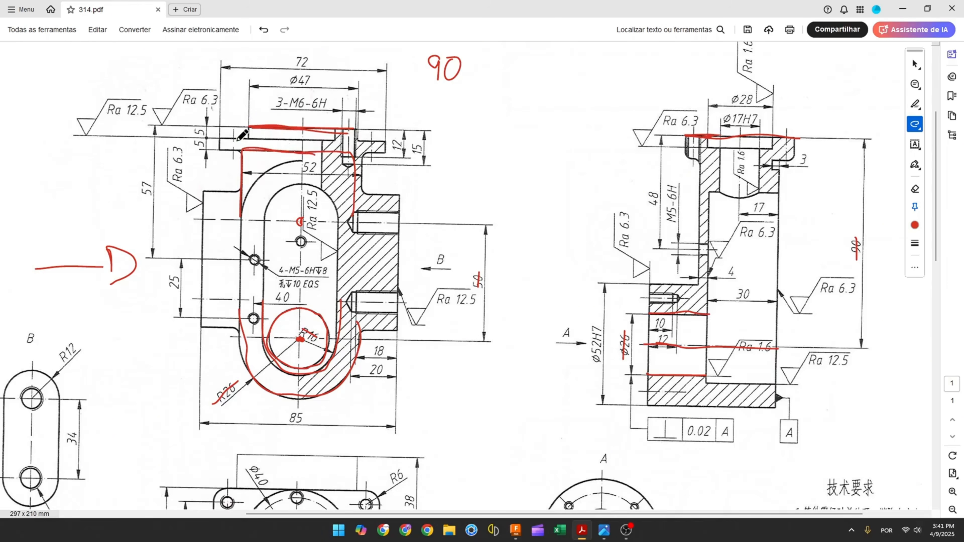
mouse_move(471, 69)
mouse_down()
mouse_move(503, 71)
mouse_move(486, 82)
mouse_move(512, 59)
mouse_move(530, 81)
mouse_move(554, 61)
mouse_up()
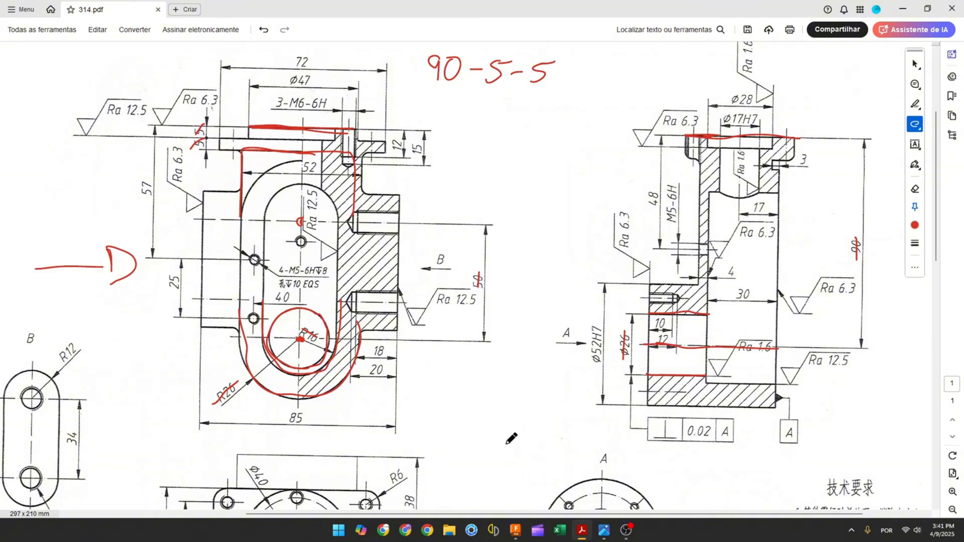
Switch back to the sketch, dimension the top line's distance from the origin as 90-5-5, and finish the sketch
click(515, 530)
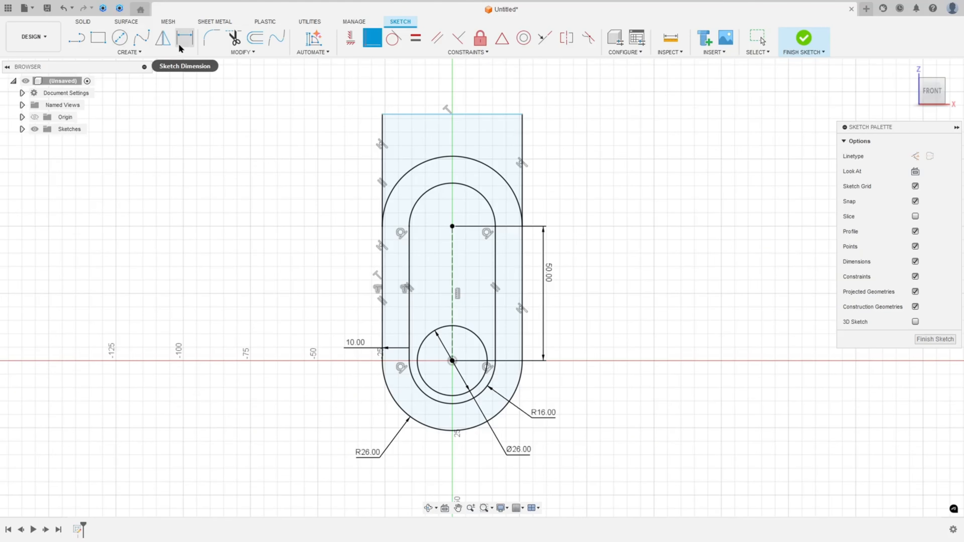
click(184, 37)
click(449, 114)
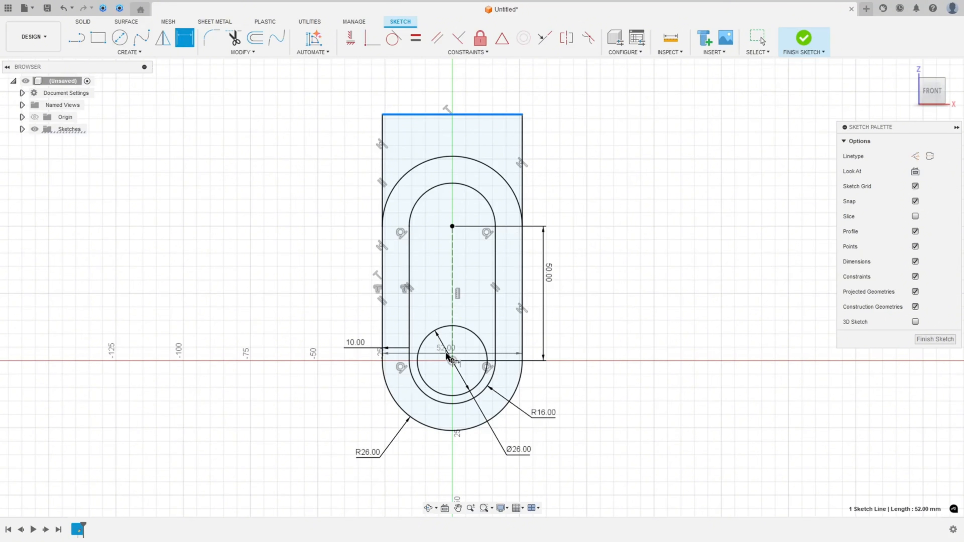
click(452, 361)
click(248, 266)
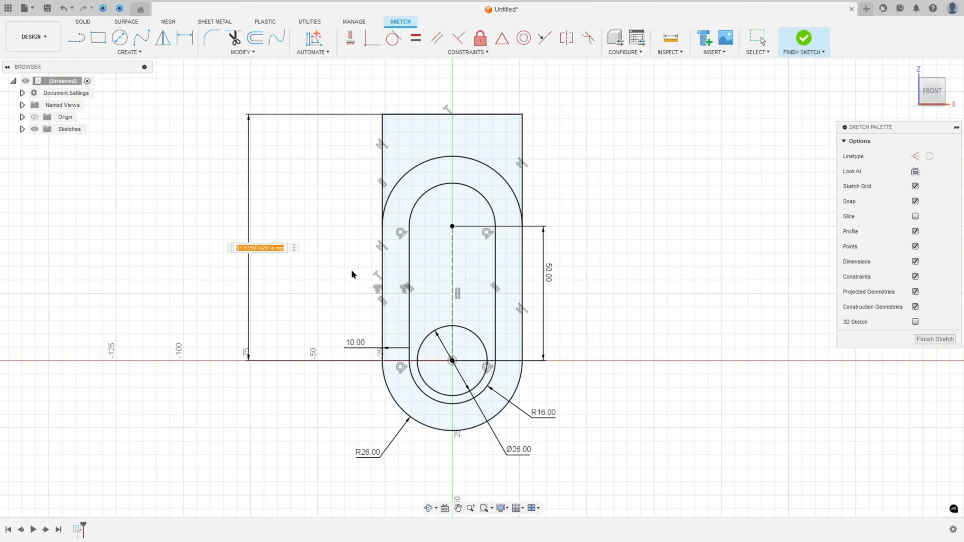
text(90-5-5)
key(Return)
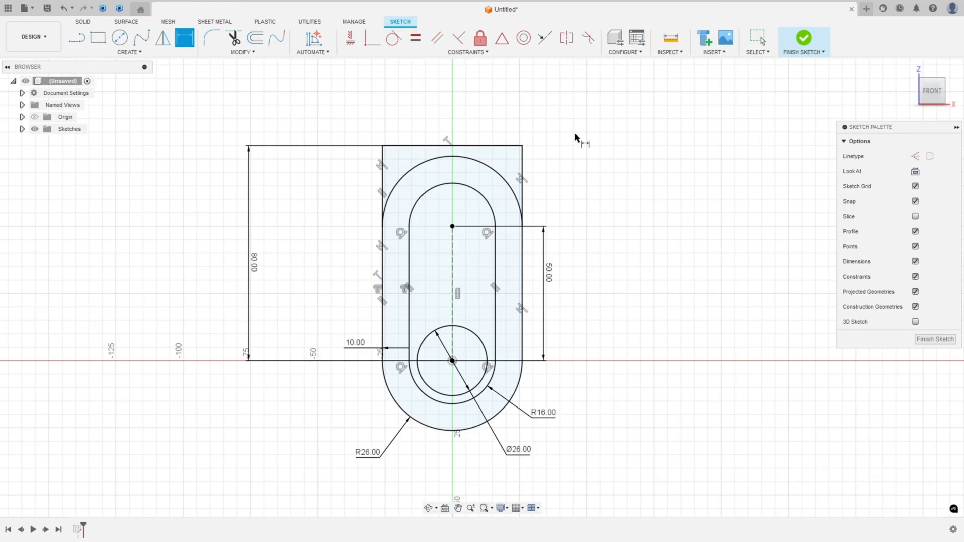
click(804, 38)
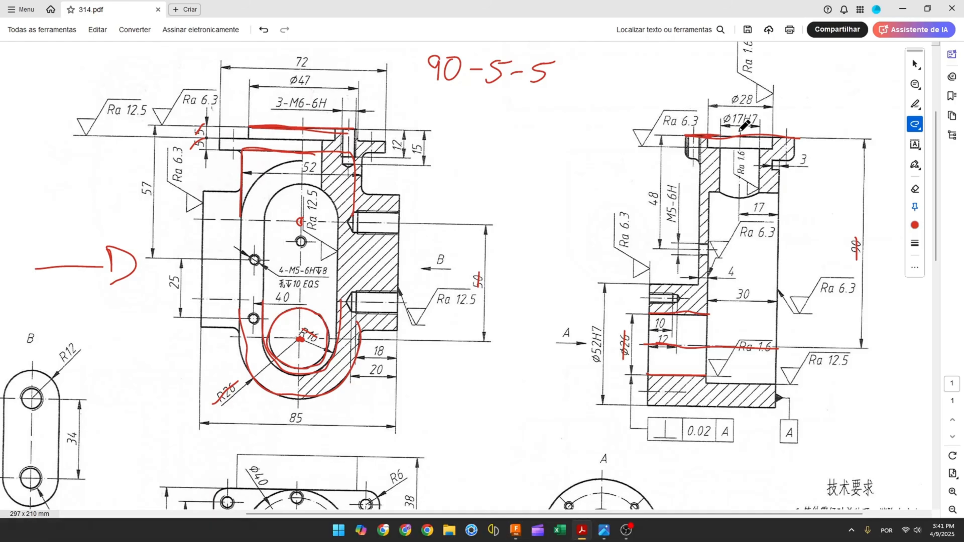
On the drawing, mark the side view's 17 mm wall depth and its right edge, and annotate the front view's upper slot
drag(738, 142, 736, 226)
mouse_move(716, 201)
mouse_down()
mouse_move(716, 210)
mouse_move(738, 215)
mouse_up()
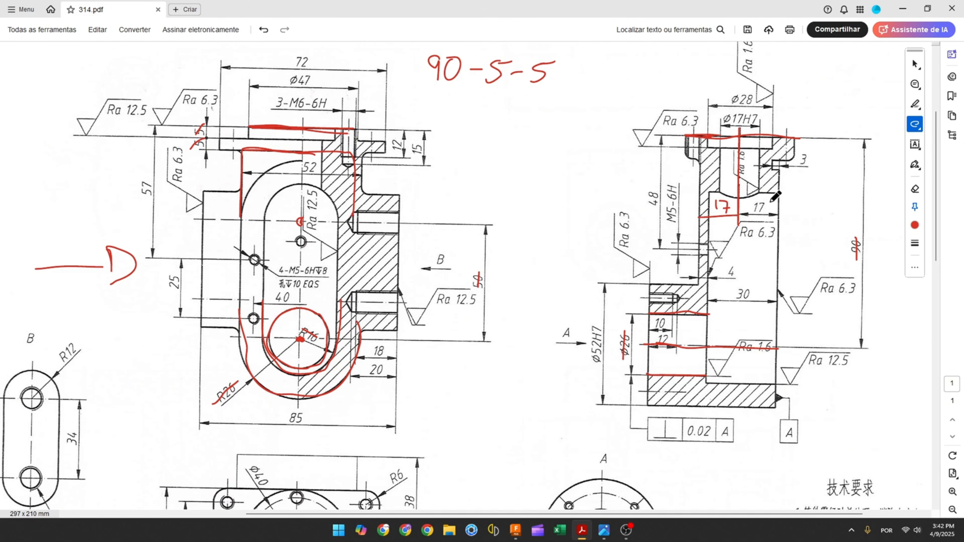
drag(772, 170, 766, 409)
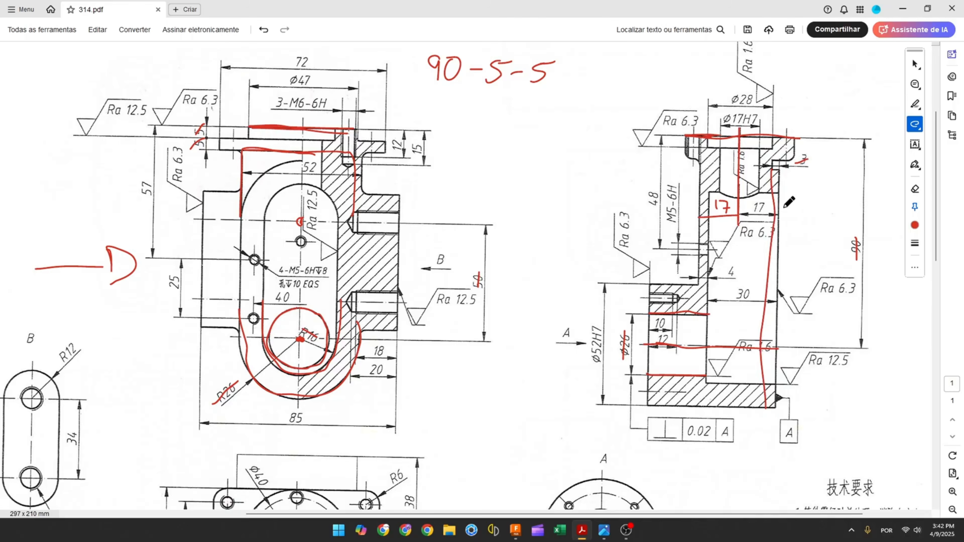
drag(773, 177, 773, 189)
mouse_move(291, 168)
mouse_down()
mouse_move(260, 194)
mouse_move(262, 219)
mouse_up()
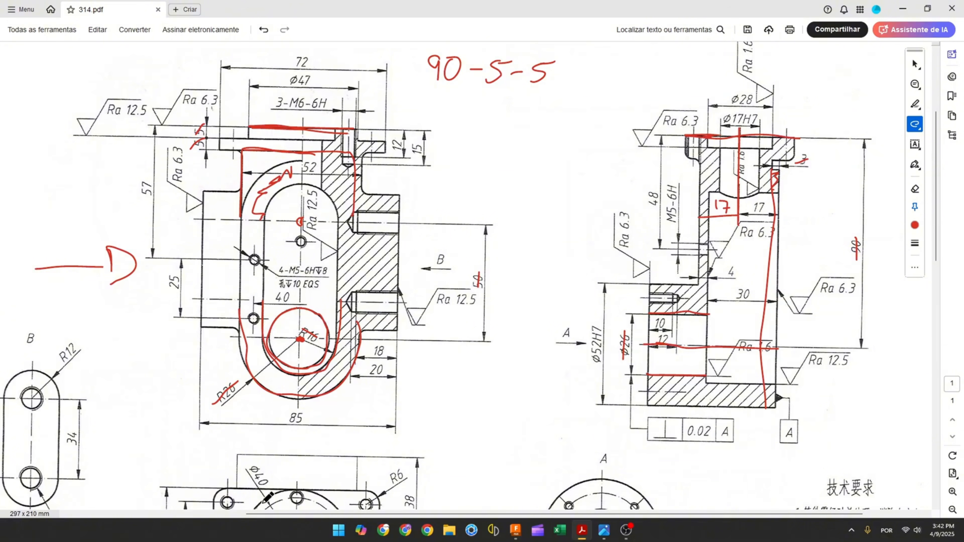
Scroll to the part's rendered image, mark it, and return to the side view to mark its wall
scroll(182, 499, left, 10)
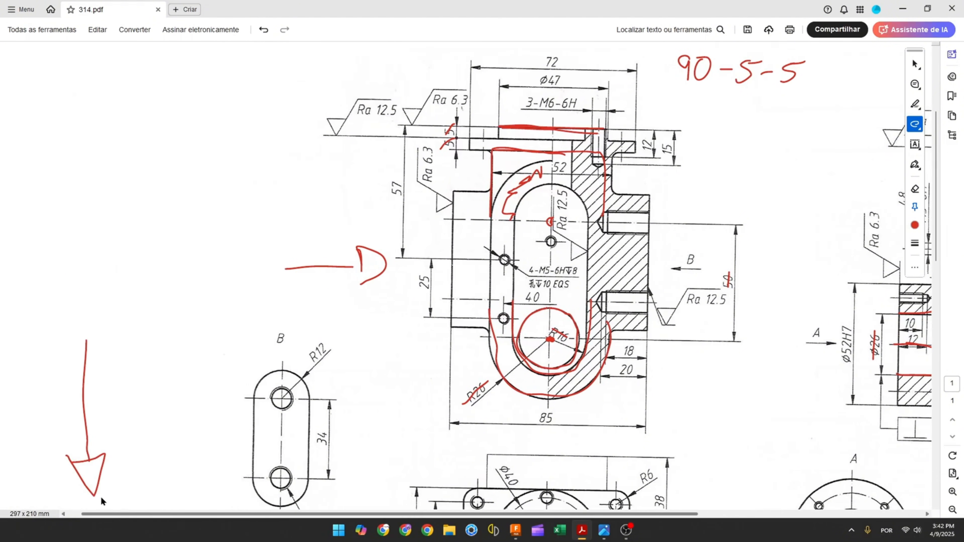
scroll(146, 367, down, 8)
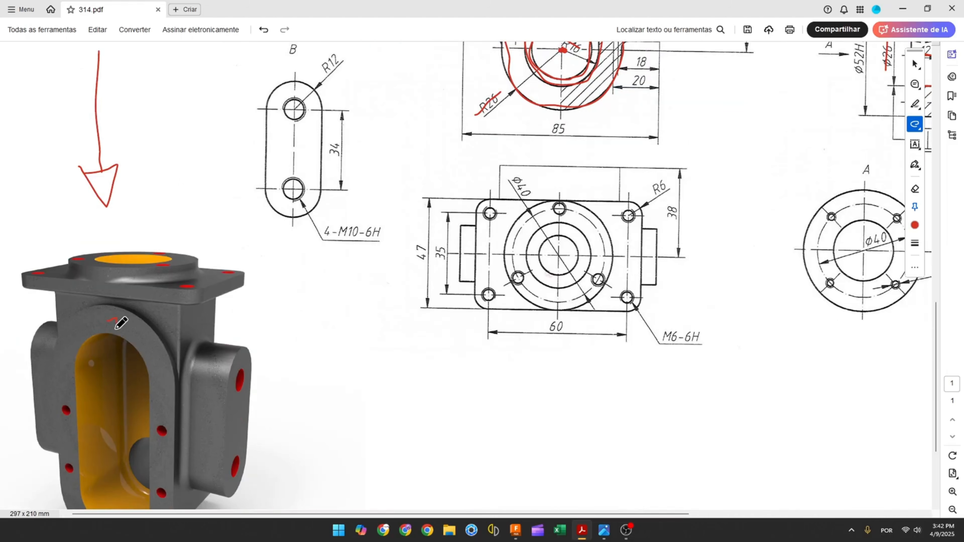
mouse_move(115, 328)
mouse_down()
mouse_move(142, 336)
mouse_move(162, 395)
mouse_up()
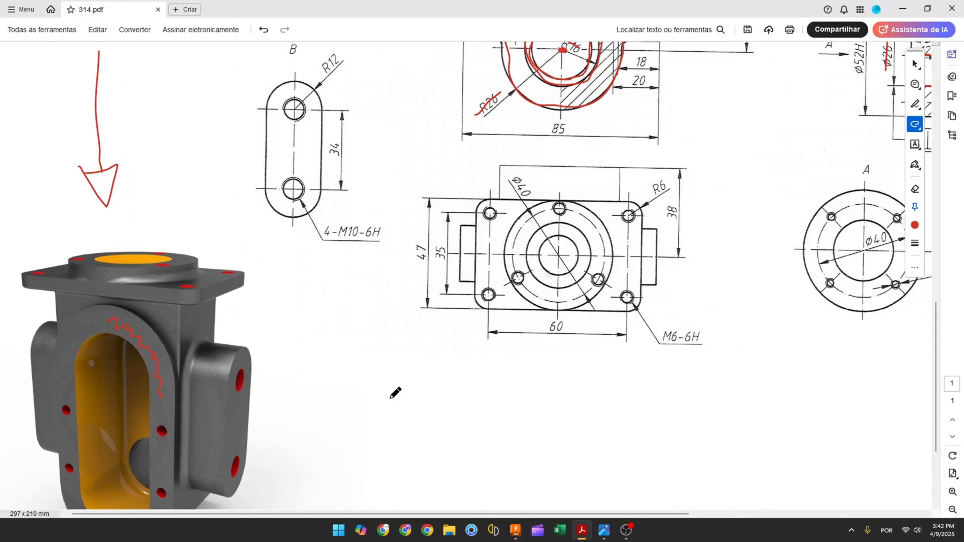
scroll(770, 300, up, 9)
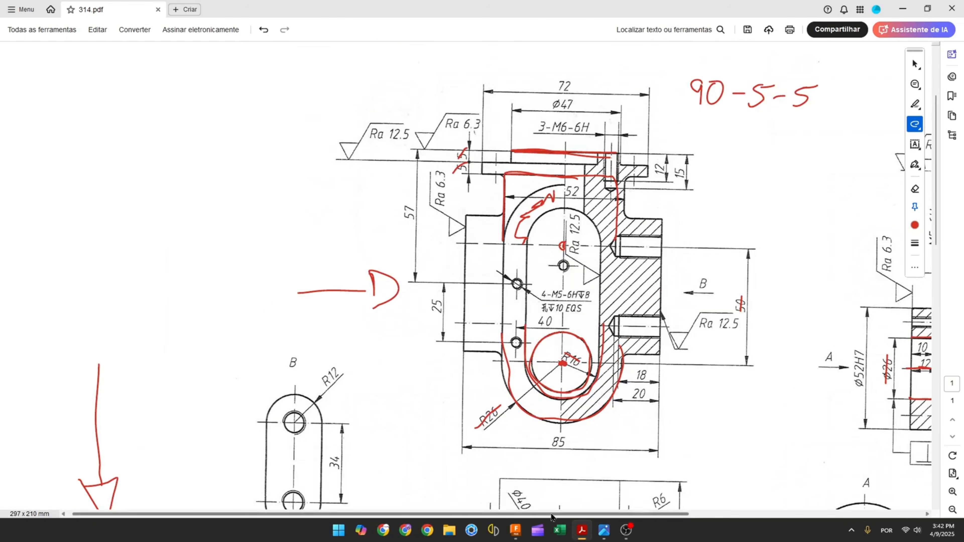
drag(552, 517, 728, 517)
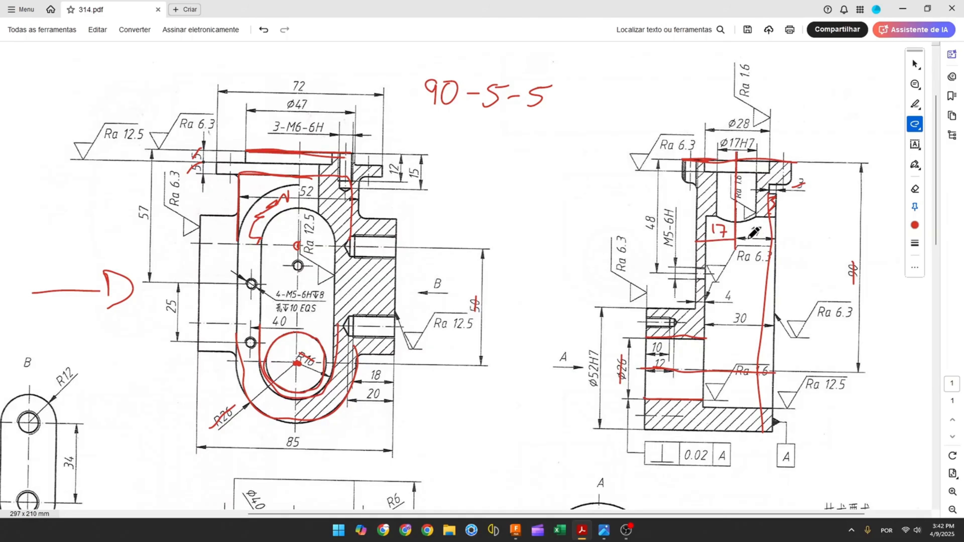
mouse_move(778, 225)
mouse_down()
mouse_move(788, 230)
mouse_move(778, 238)
mouse_up()
Switch back and extrude the three slot profiles two-sided, 17 mm on each side, as a new body
click(515, 529)
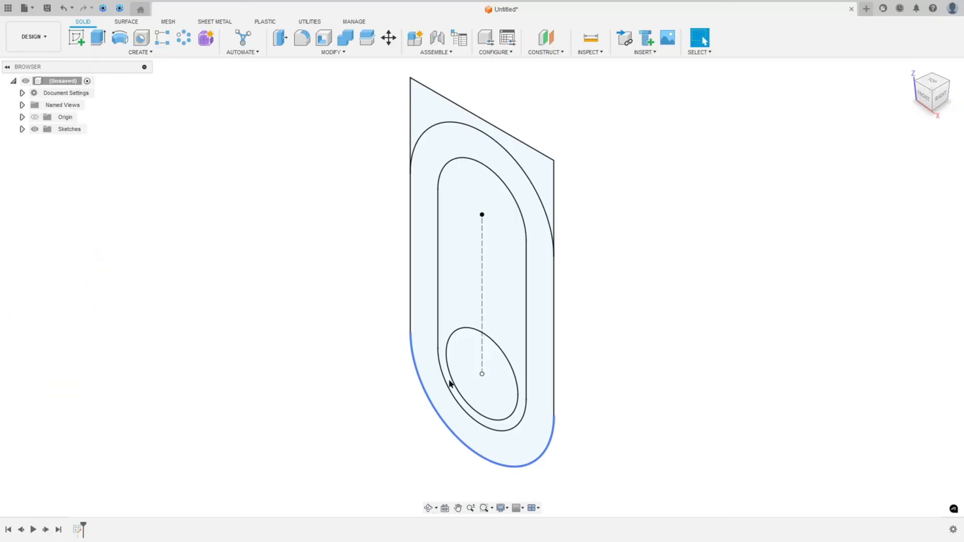
click(98, 38)
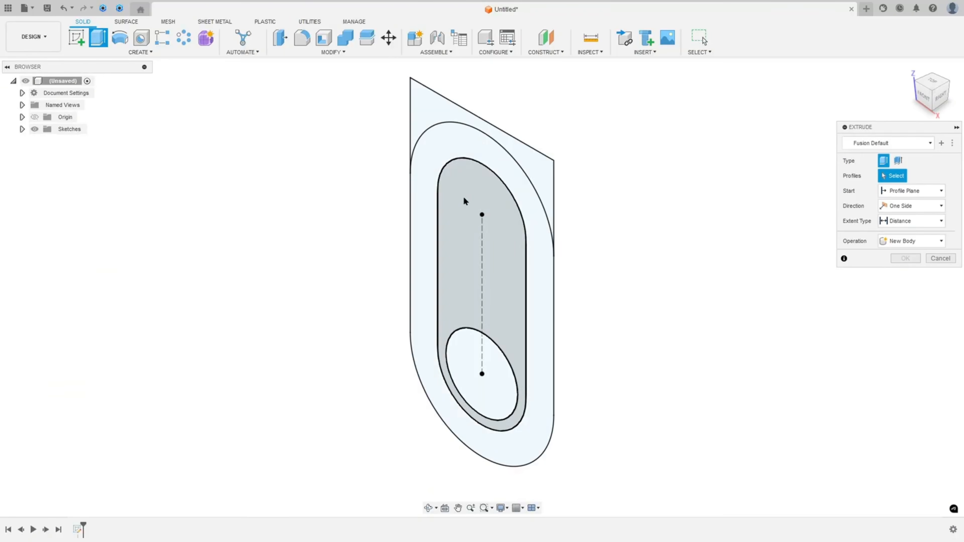
click(482, 206)
click(437, 155)
click(428, 111)
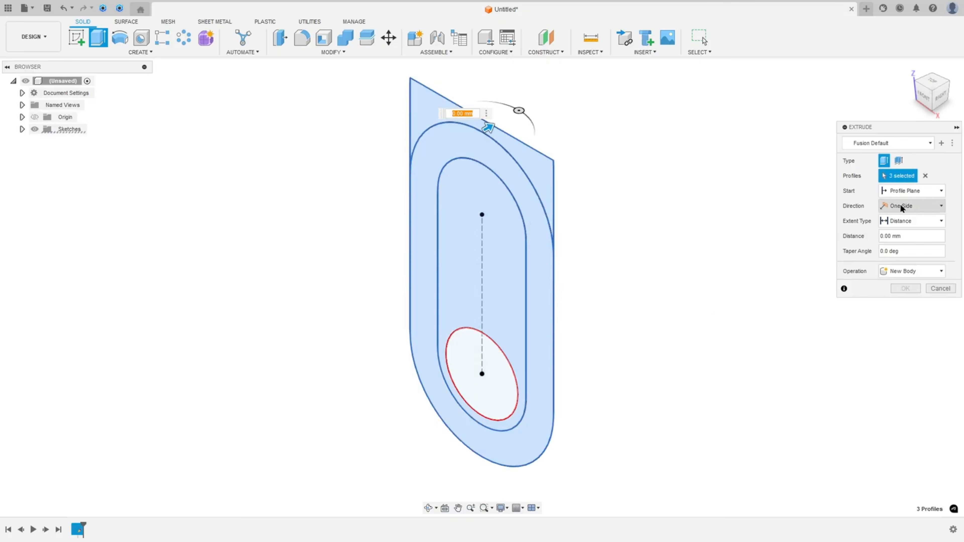
click(892, 207)
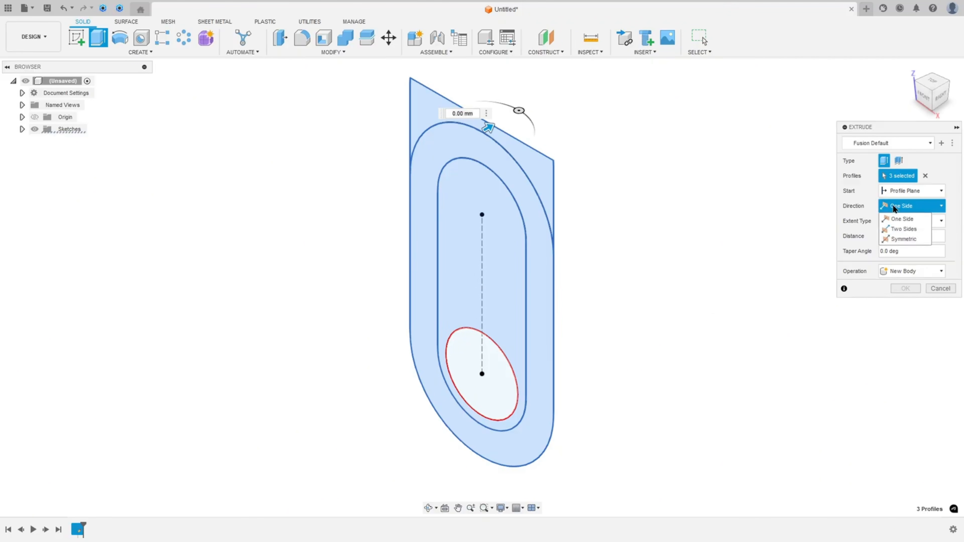
click(897, 229)
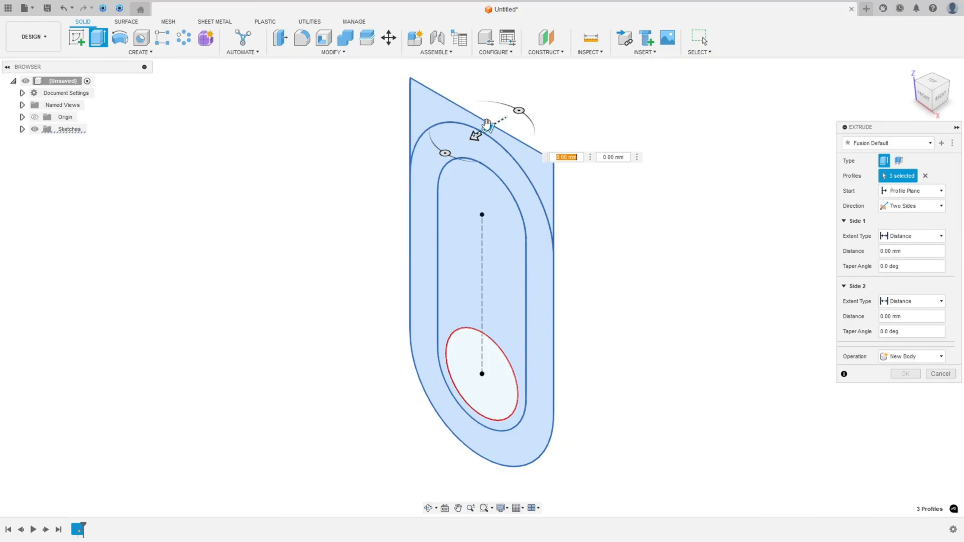
drag(488, 127, 525, 109)
text(17)
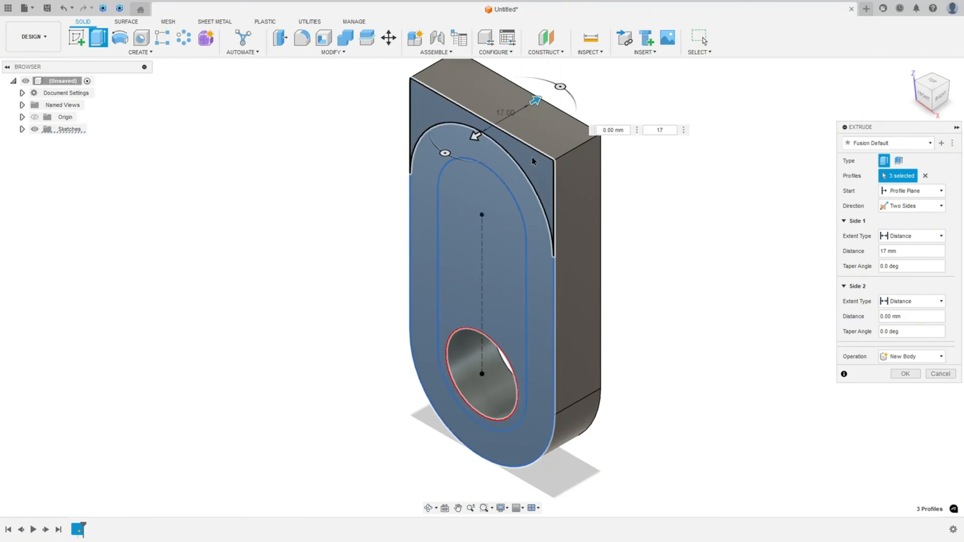
click(475, 136)
drag(476, 136, 421, 158)
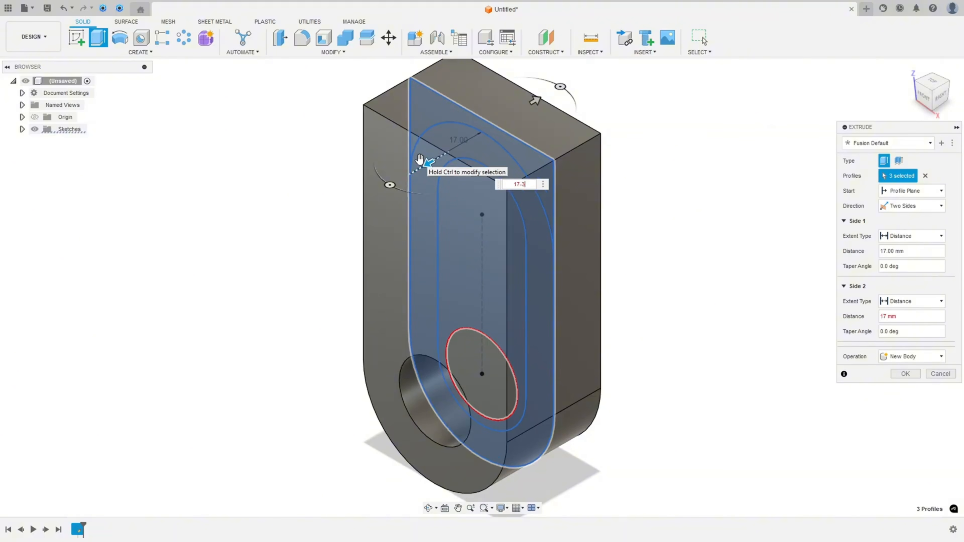
key(Return)
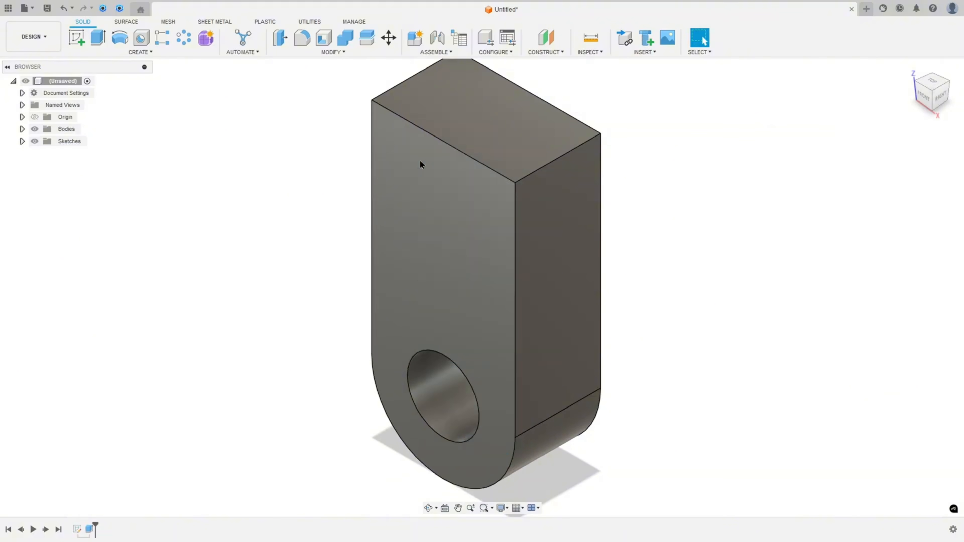
Extrude the outer slot ring of the first sketch 3 mm outward from the body's front face, joined to the body
middle_drag(500, 151, 477, 180)
scroll(476, 186, down, 3)
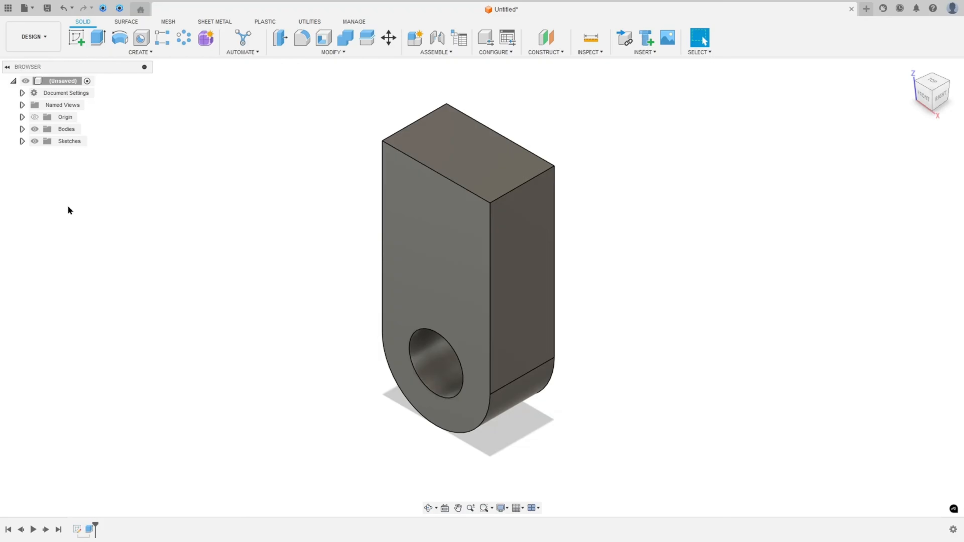
click(34, 129)
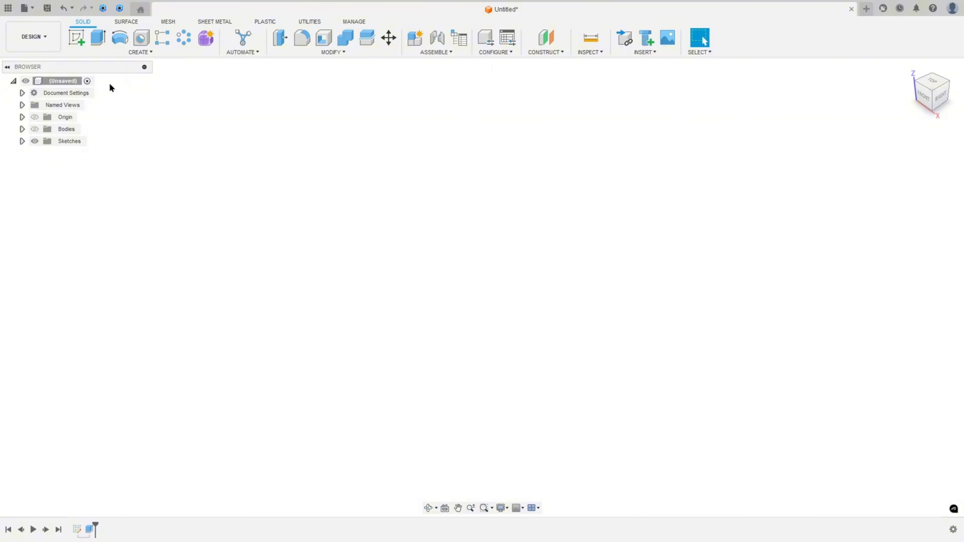
click(21, 142)
click(43, 153)
click(98, 38)
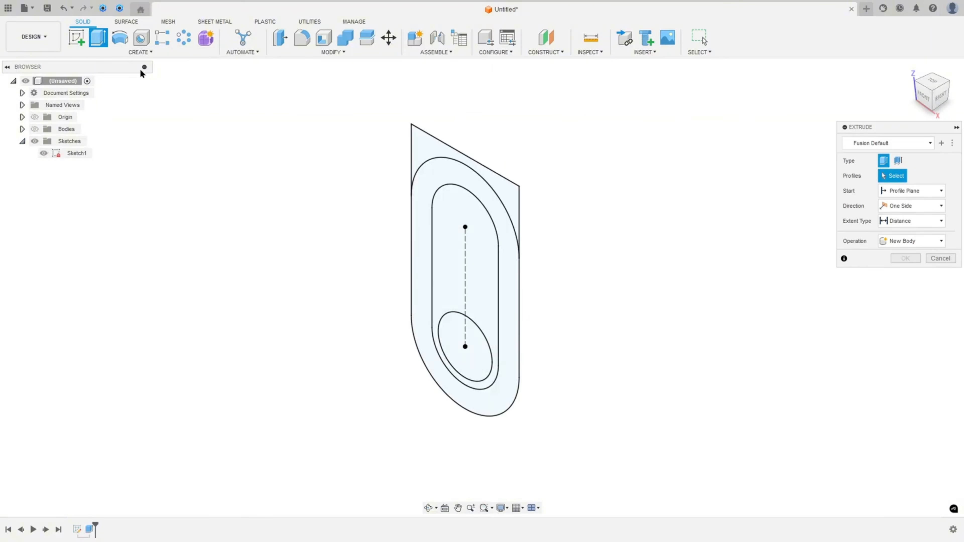
click(428, 189)
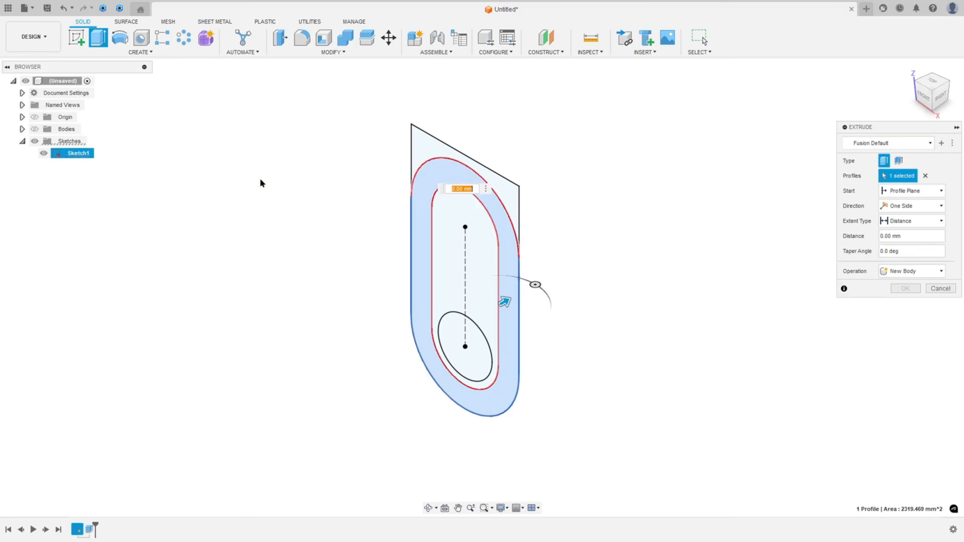
click(35, 130)
click(913, 208)
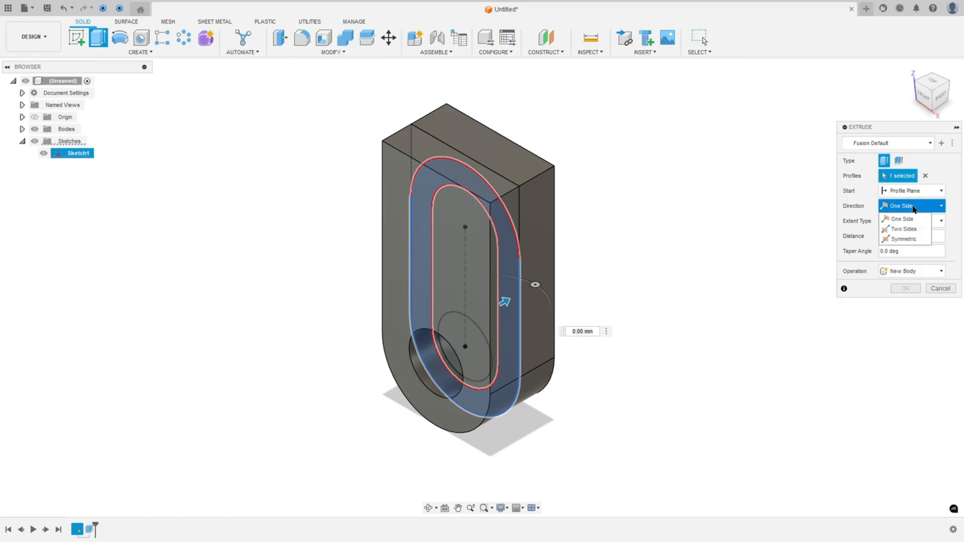
click(910, 217)
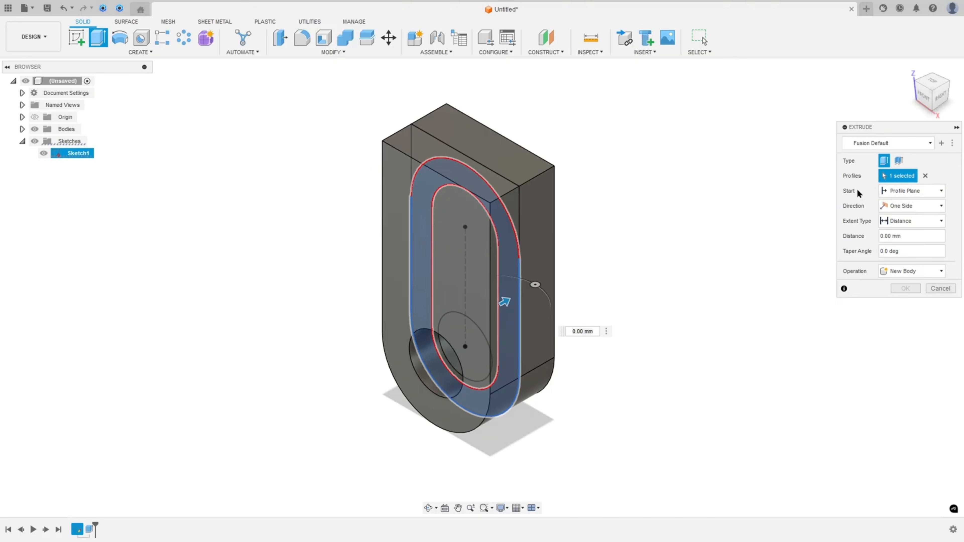
click(914, 192)
click(900, 224)
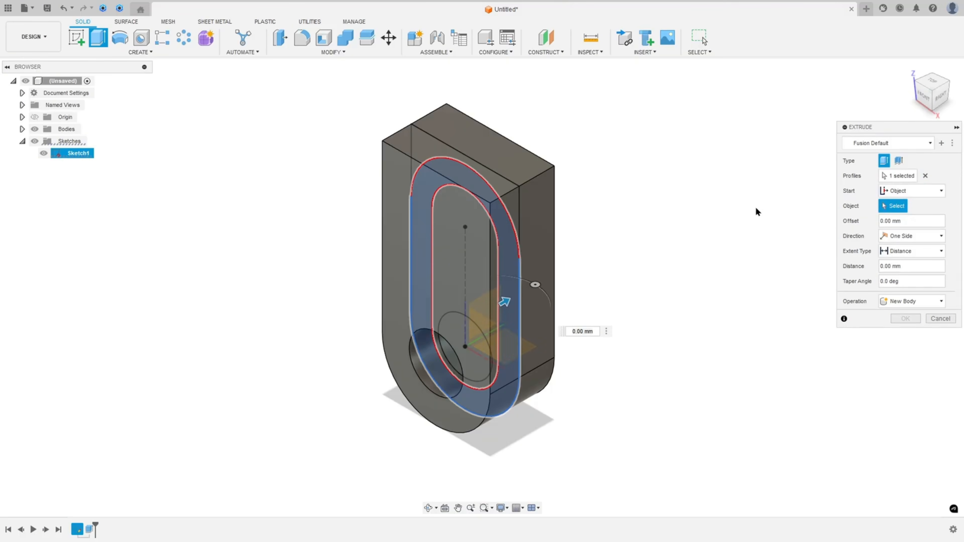
click(390, 187)
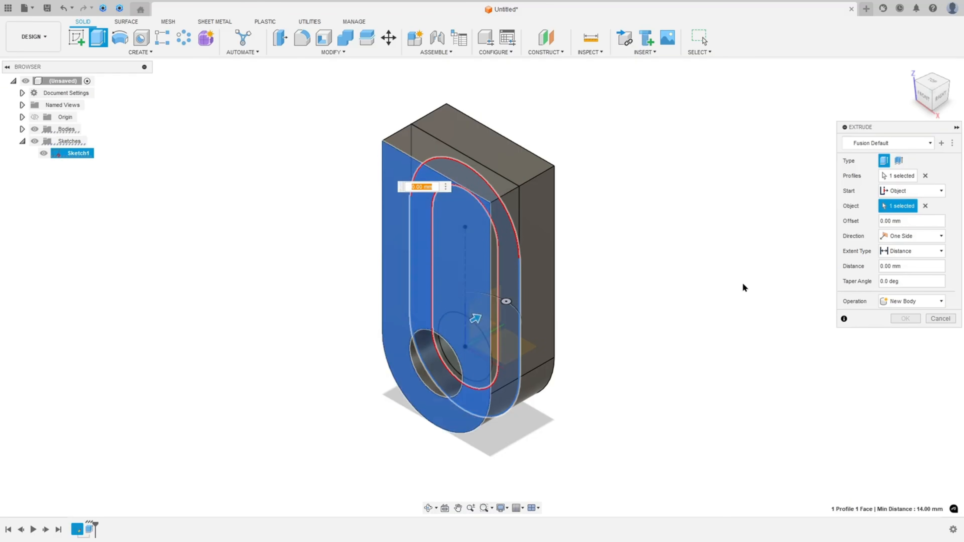
click(909, 266)
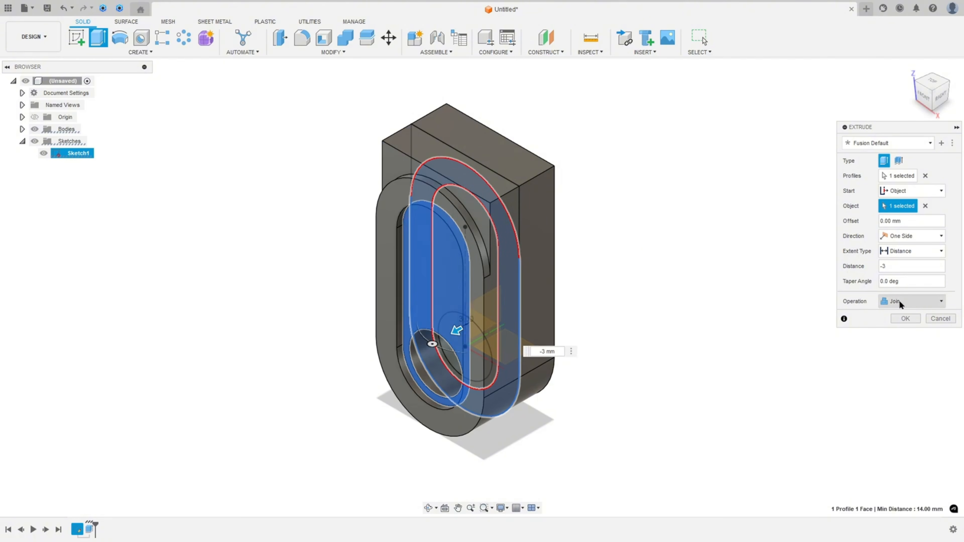
click(905, 318)
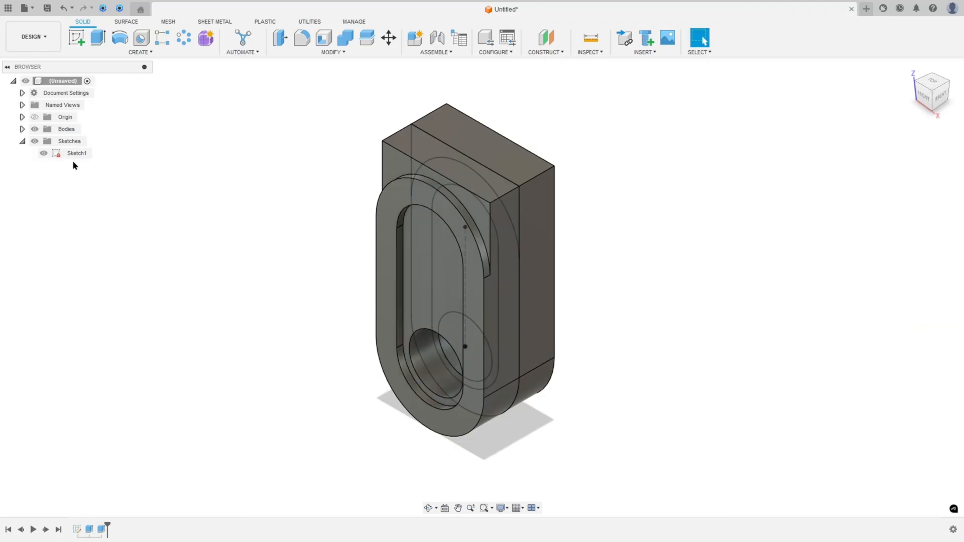
Hide the first sketch and orbit around to inspect the extruded body
click(43, 153)
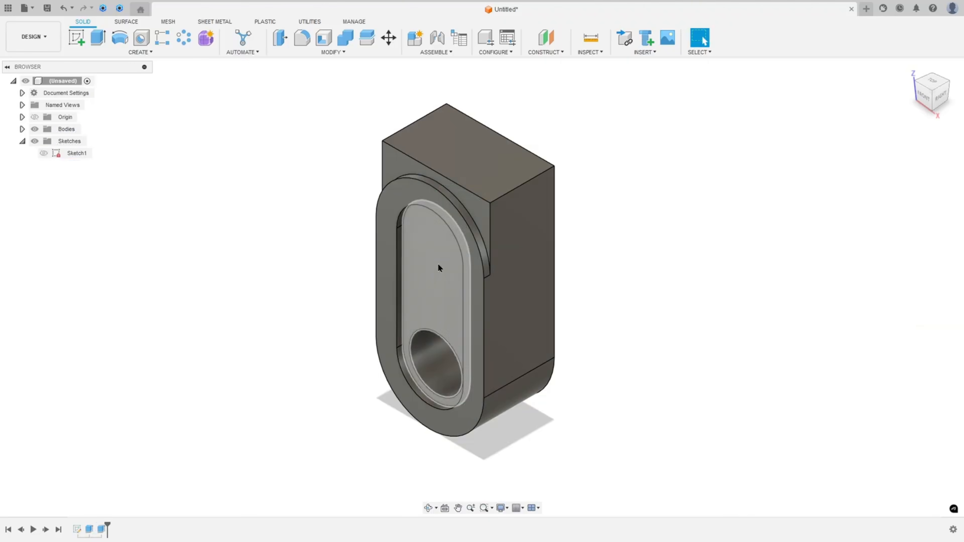
shift+middle_drag(386, 267, 490, 273)
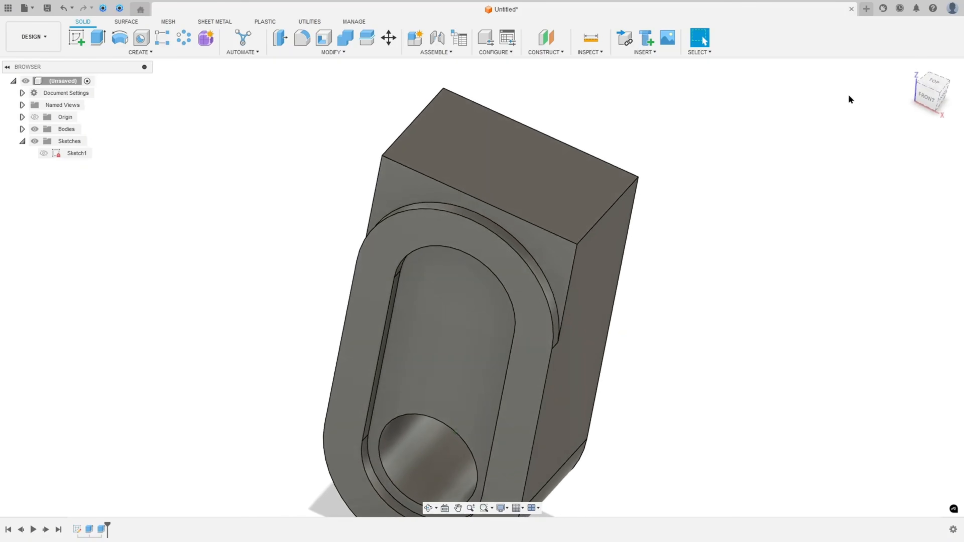
click(910, 68)
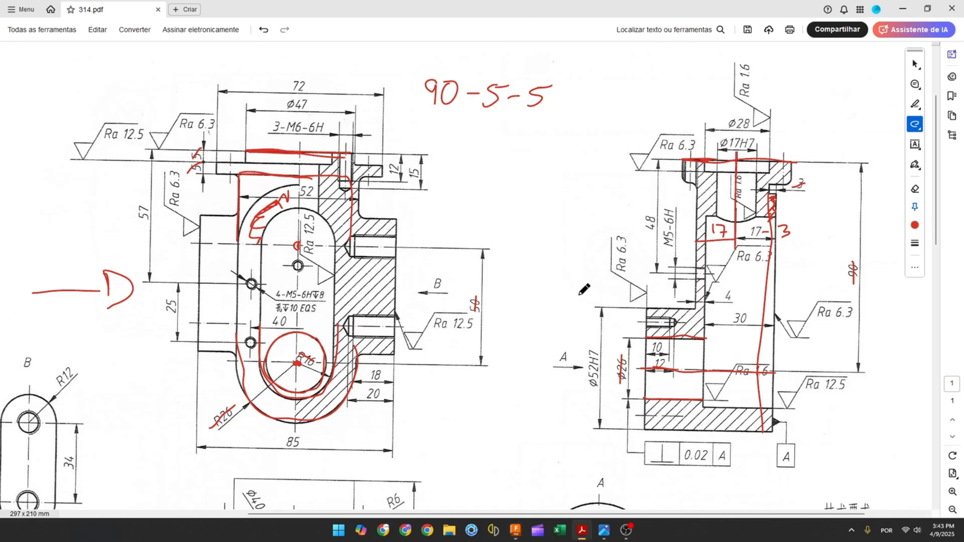
scroll(421, 252, down, 5)
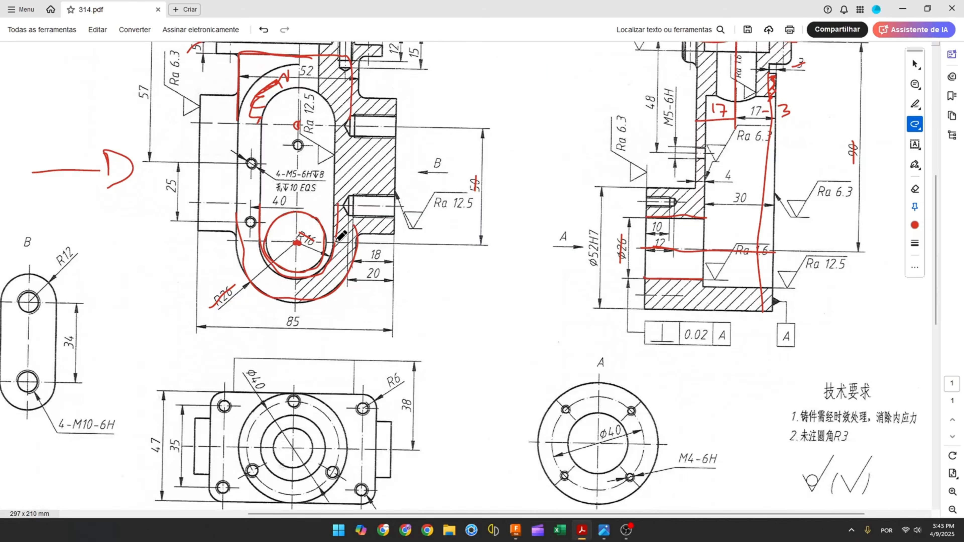
mouse_move(197, 118)
mouse_down()
mouse_move(236, 123)
mouse_move(232, 255)
mouse_move(198, 255)
mouse_move(198, 159)
mouse_move(219, 116)
mouse_up()
mouse_move(360, 103)
mouse_down()
mouse_move(358, 258)
mouse_move(386, 267)
mouse_move(396, 132)
mouse_up()
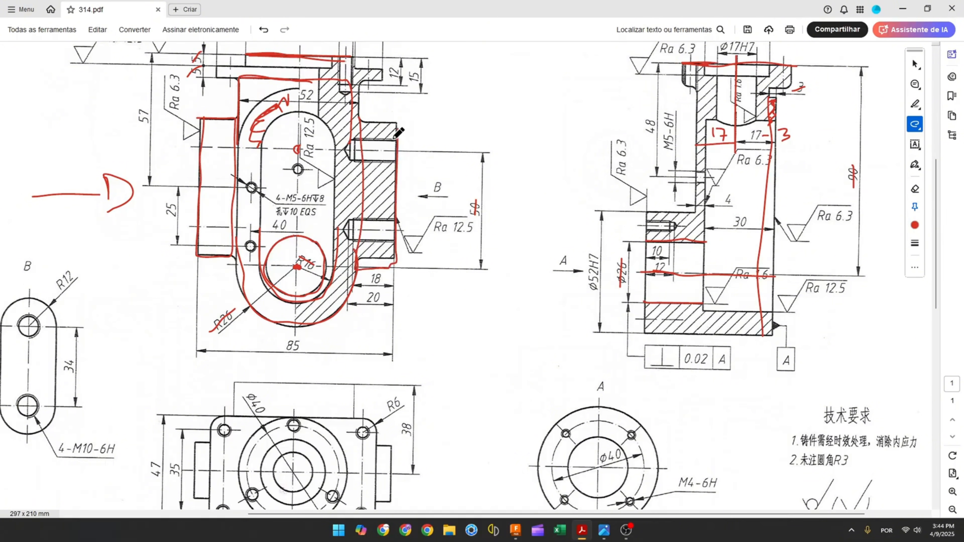
key(ctrl+z)
key(ctrl+z)
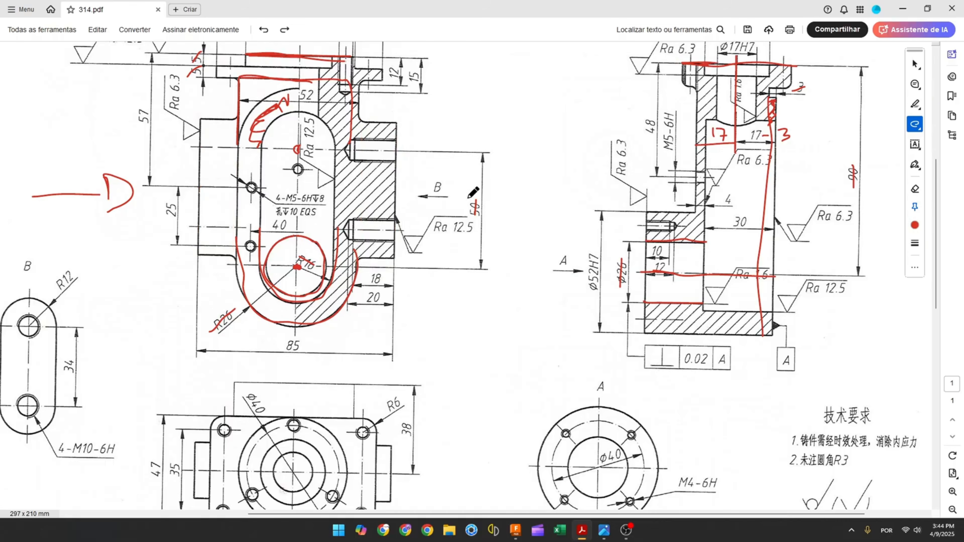
Create a new sketch on the origin's side plane
click(516, 532)
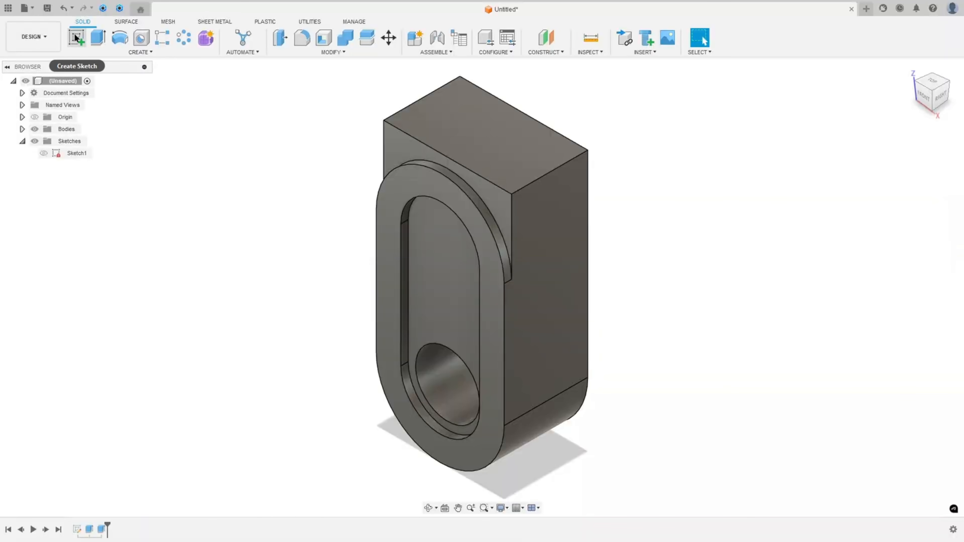
click(78, 39)
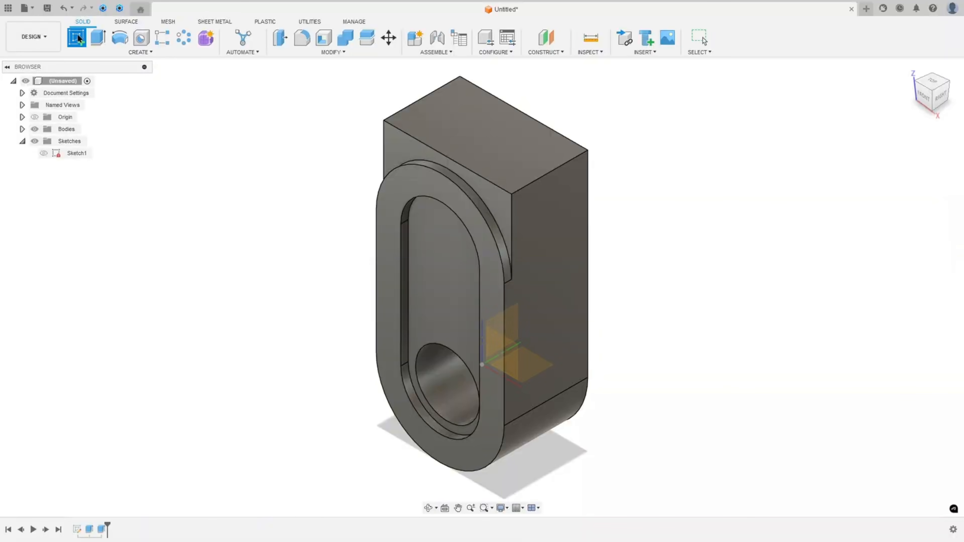
click(35, 129)
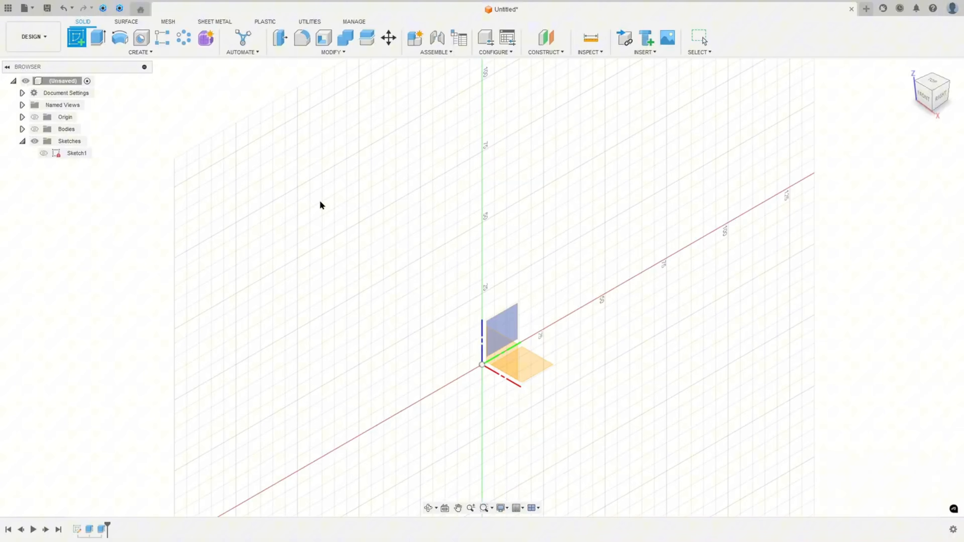
click(511, 320)
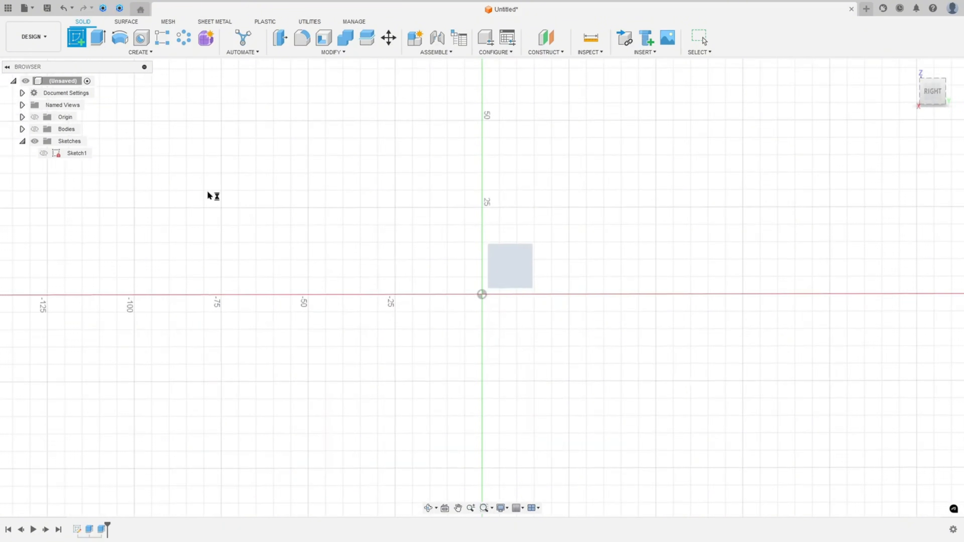
click(35, 129)
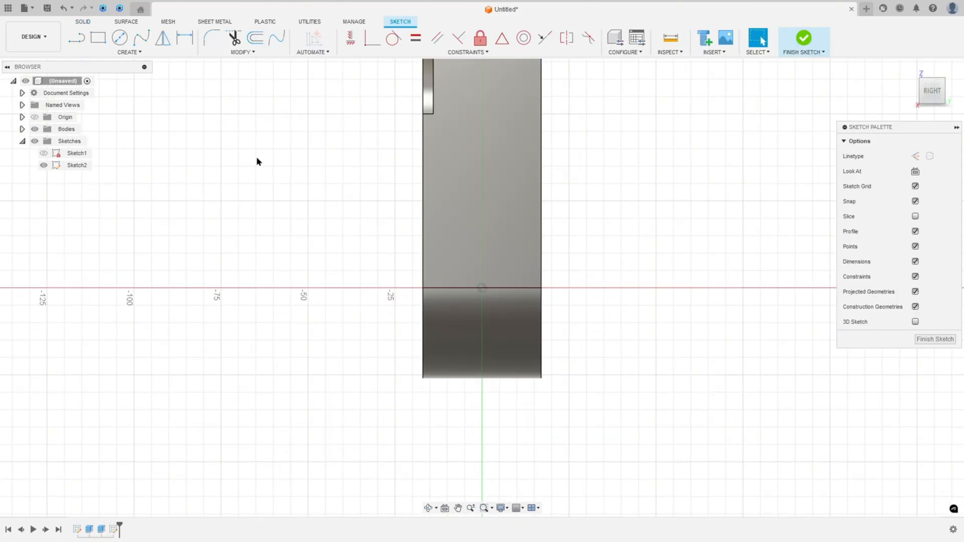
On the drawing, mark the front view's upper slot centre line and the upper hole in view B
scroll(320, 152, up, 2)
scroll(330, 157, up, 2)
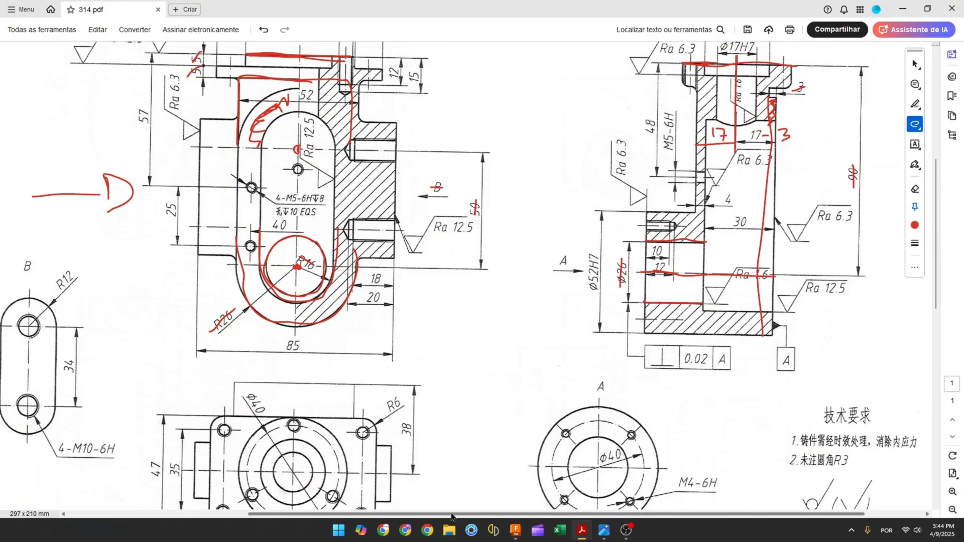
mouse_move(454, 515)
mouse_down()
mouse_move(295, 477)
mouse_move(258, 269)
mouse_move(259, 283)
mouse_up()
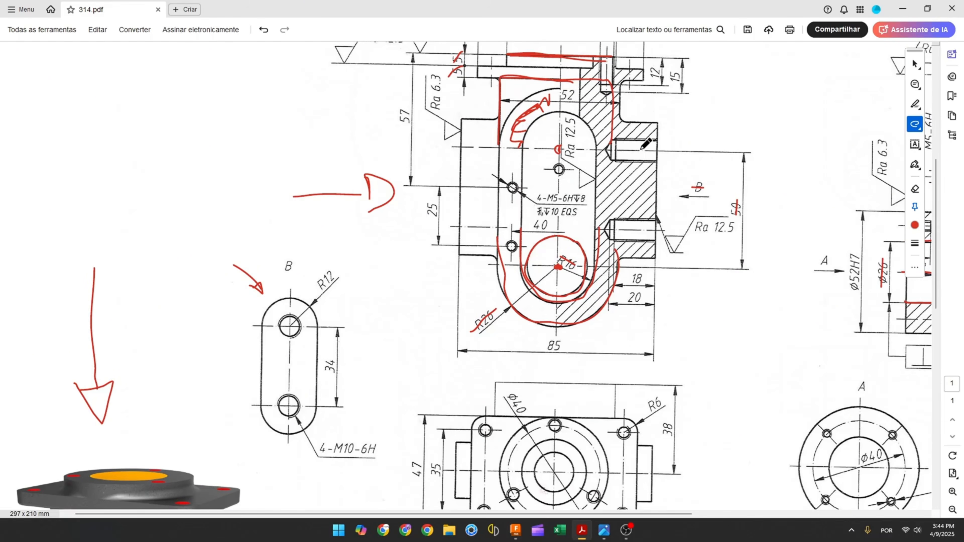
drag(608, 149, 660, 154)
drag(556, 148, 557, 149)
mouse_move(545, 114)
mouse_down()
mouse_move(578, 103)
mouse_move(595, 149)
mouse_move(660, 154)
mouse_up()
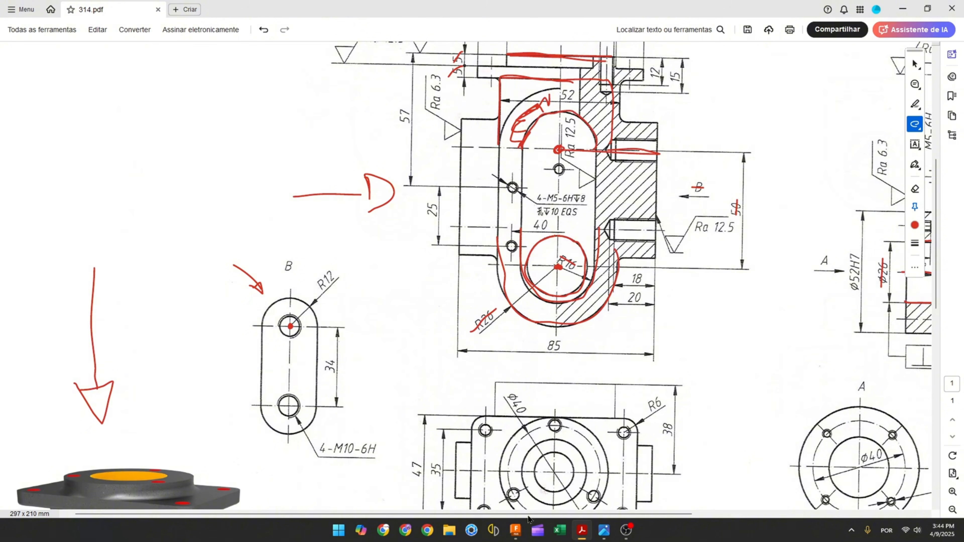
Project the first sketch's upper slot centre point into the new sketch, then hide the first sketch
click(515, 530)
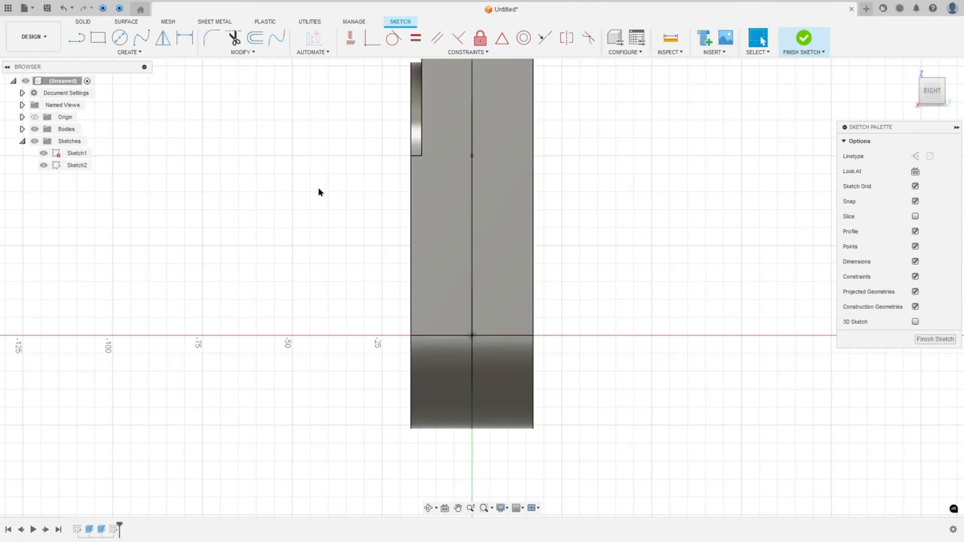
shift+middle_drag(319, 190, 358, 200)
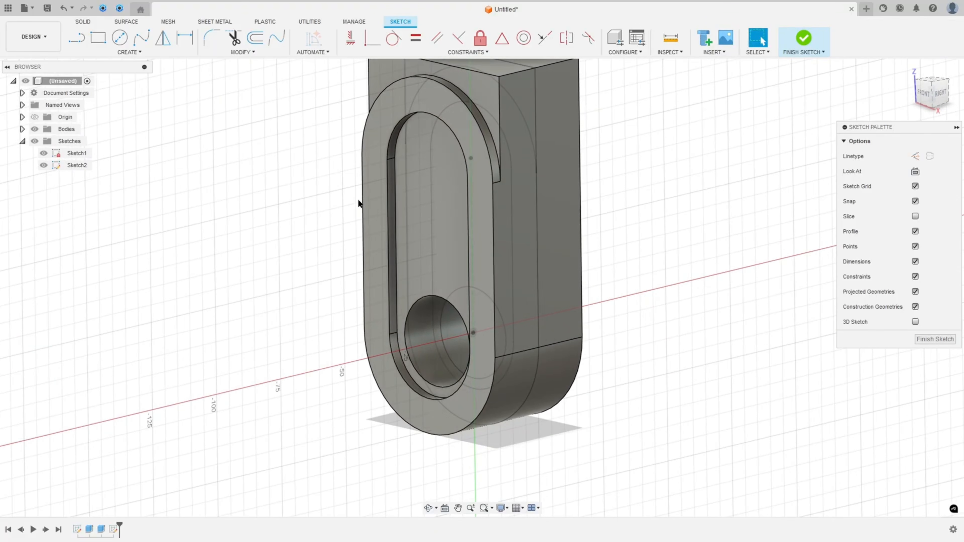
click(35, 129)
click(131, 52)
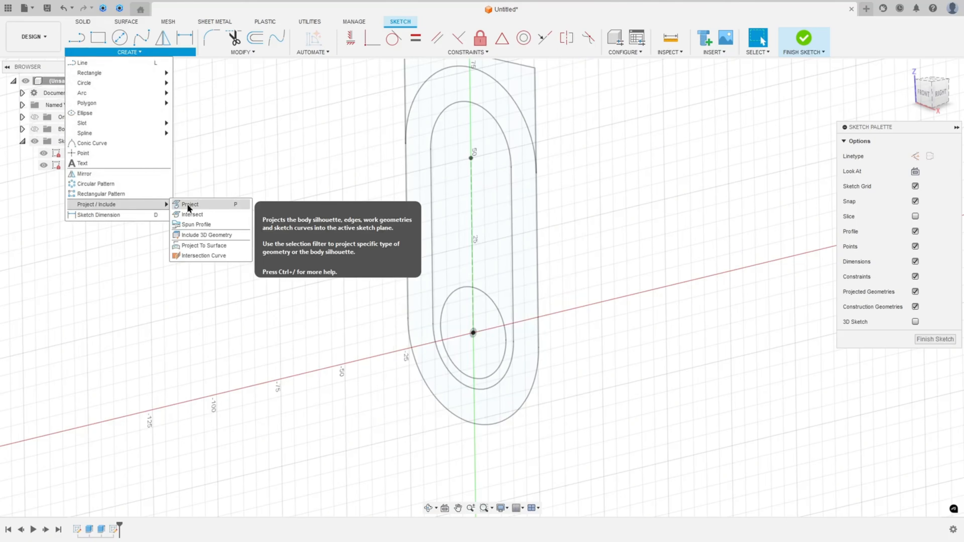
click(182, 206)
click(472, 159)
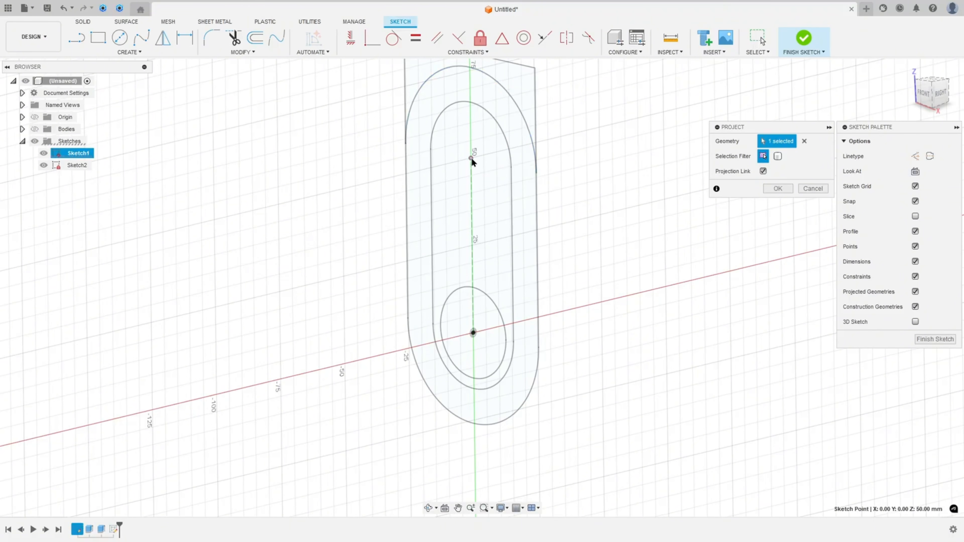
click(778, 188)
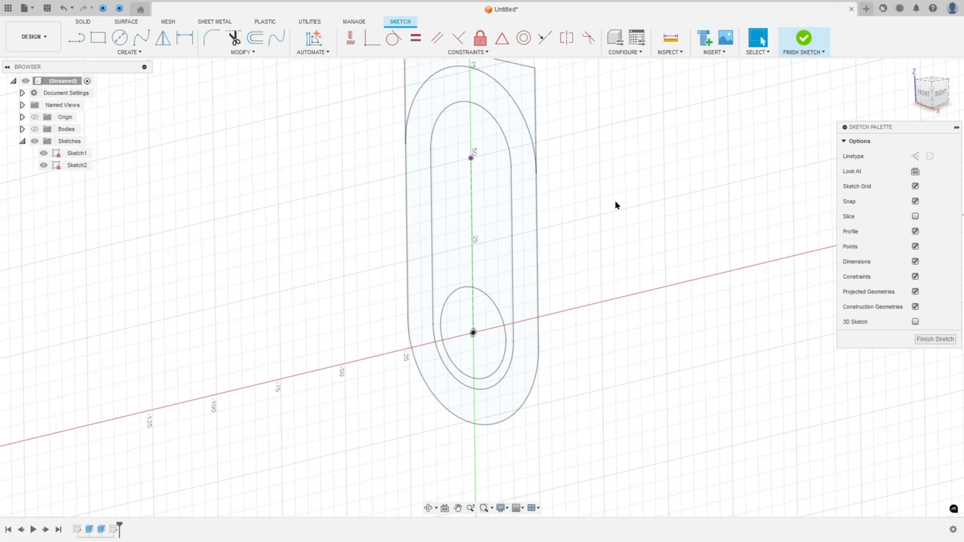
click(44, 154)
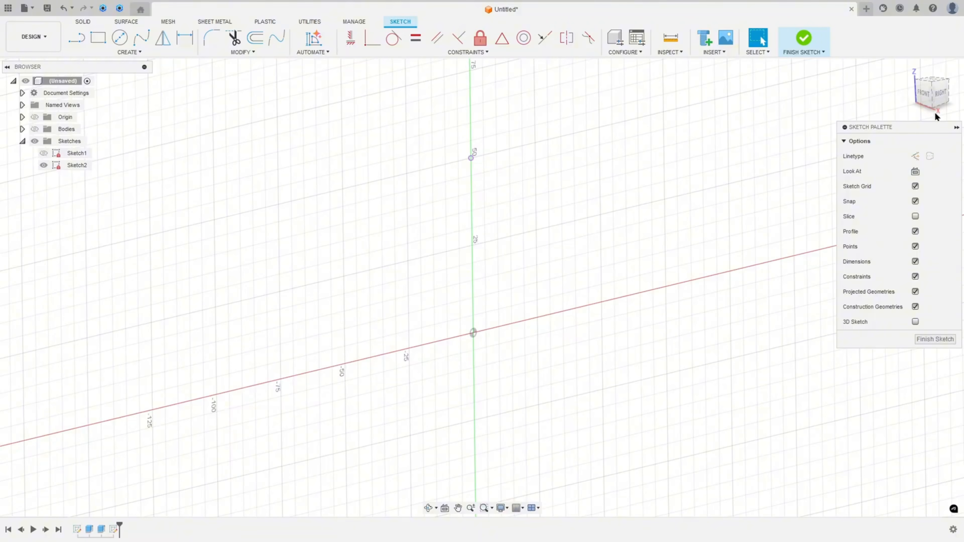
click(940, 98)
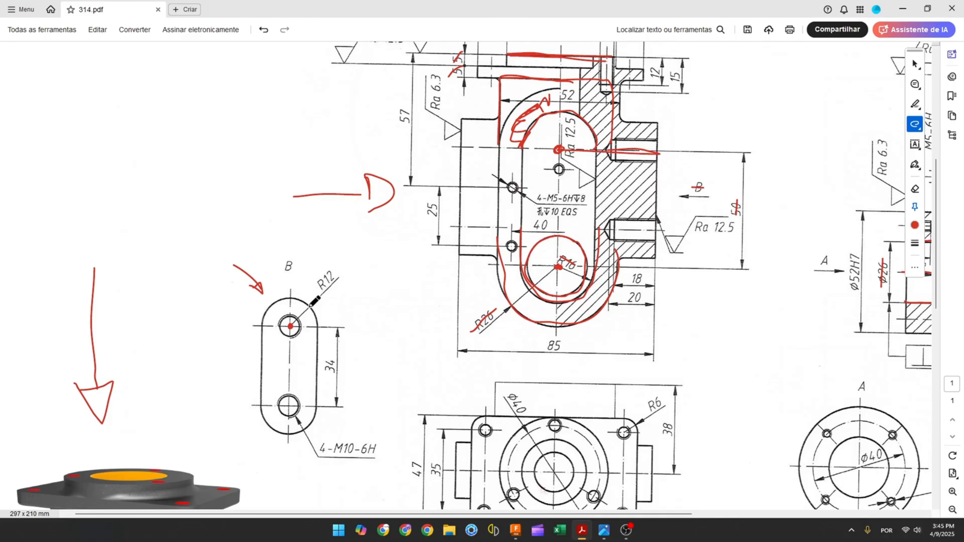
On the drawing, mark view B's R12 radius and 34 mm hole spacing
drag(316, 290, 335, 269)
drag(330, 358, 329, 379)
Switch to Fusion and draw a centre-to-centre slot from the projected point, with 34 mm between centres
click(516, 531)
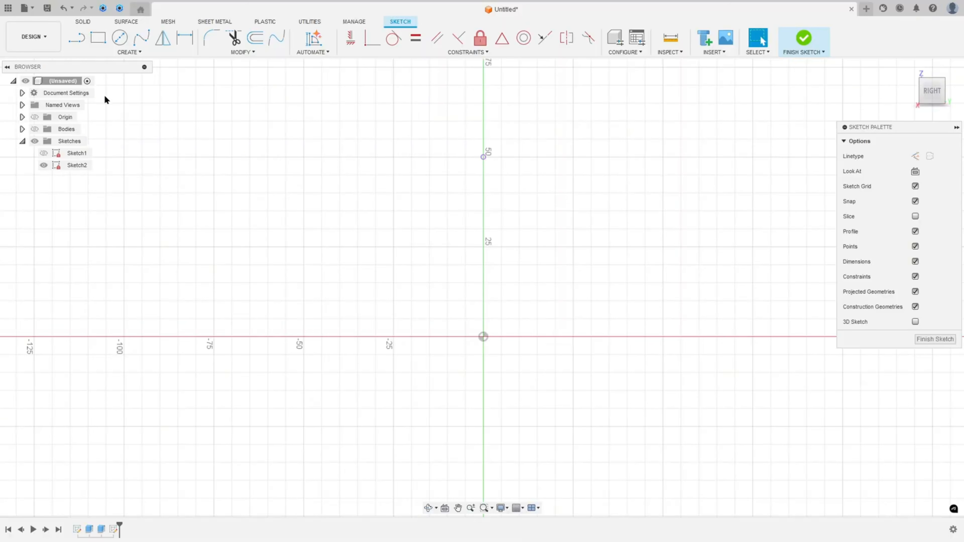
click(123, 52)
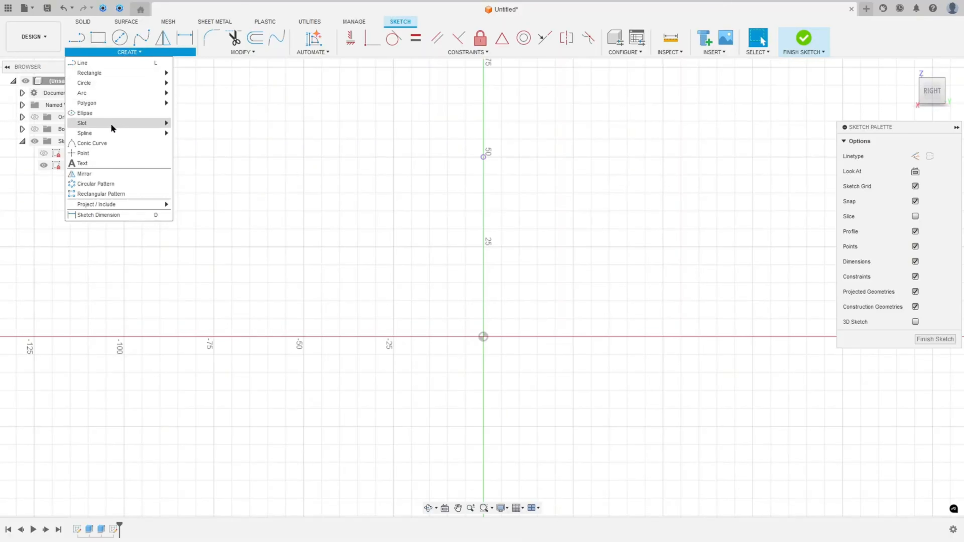
mouse_move(111, 123)
click(197, 123)
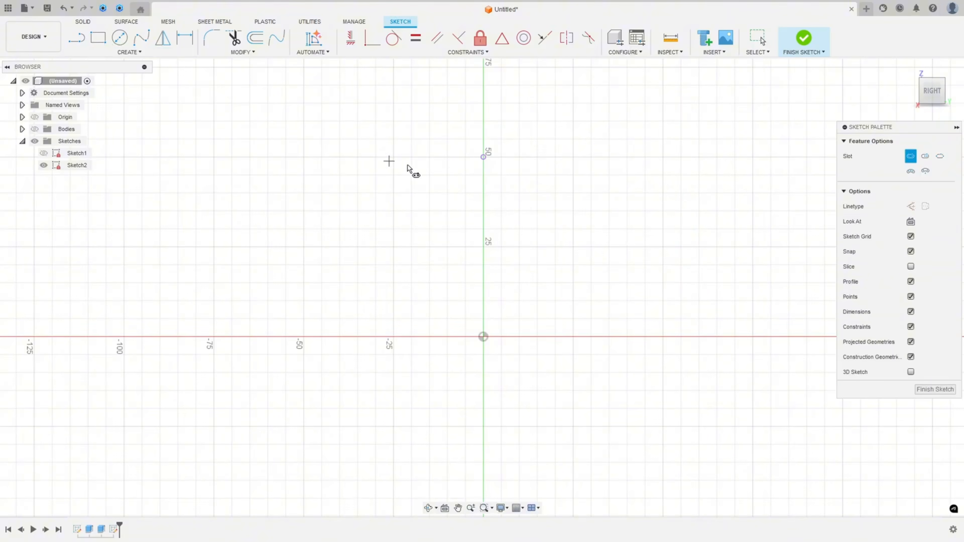
click(483, 157)
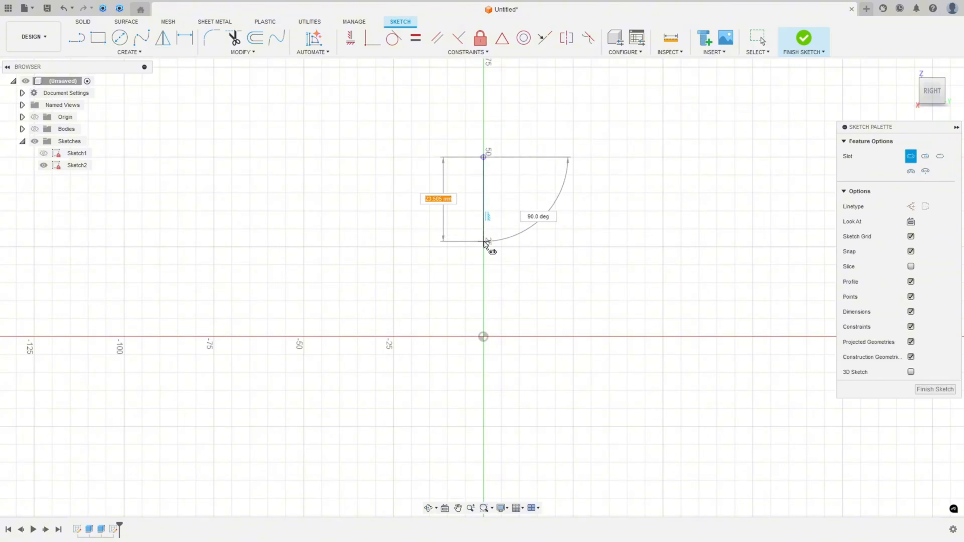
text(34)
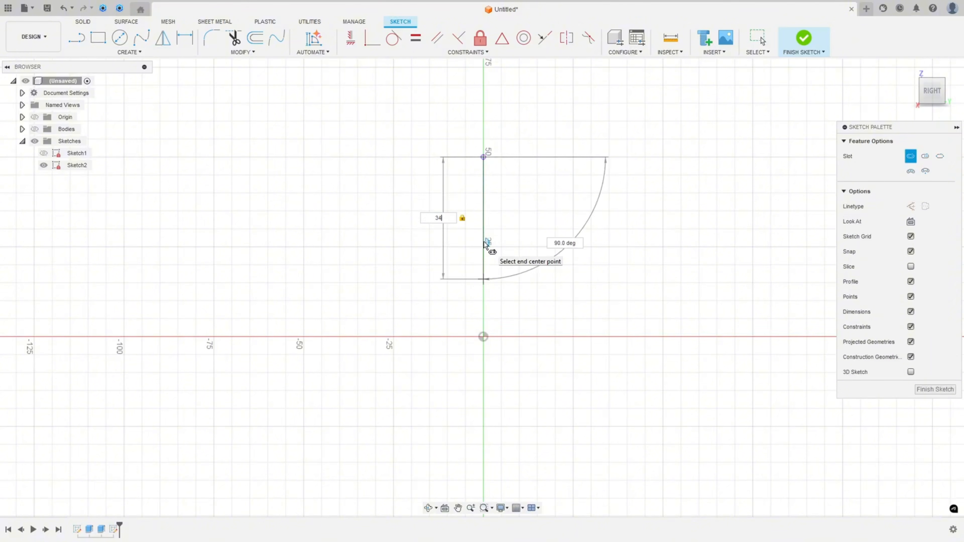
key(Tab)
key(Tab)
key(Return)
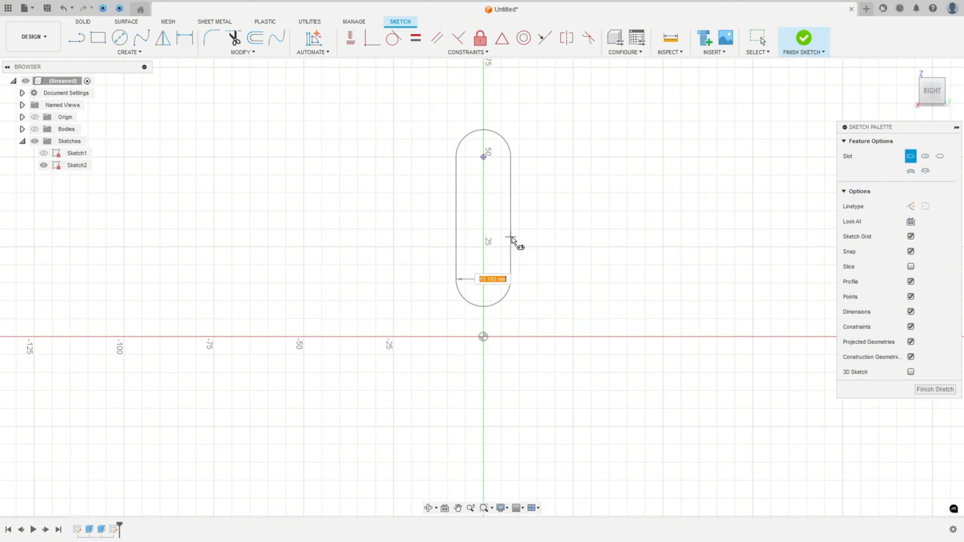
click(525, 237)
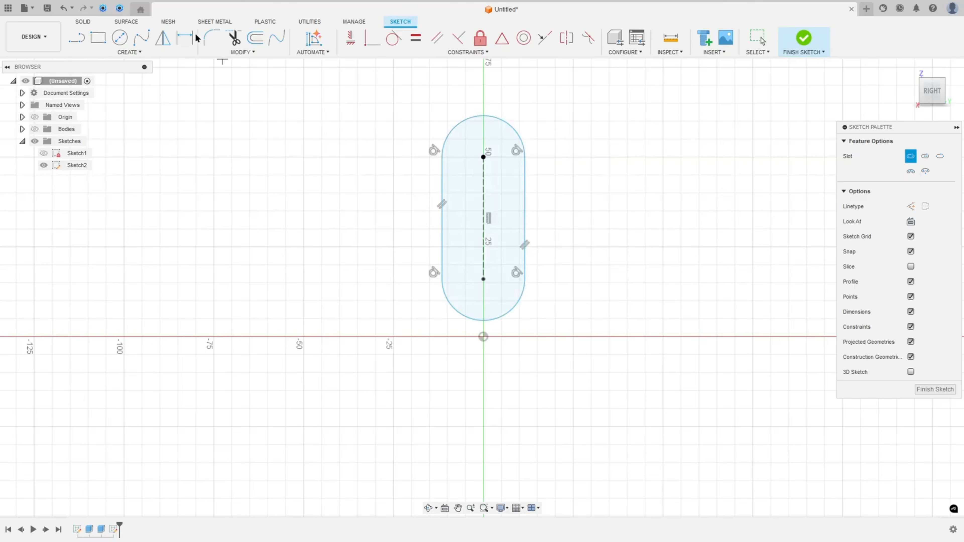
Dimension the slot's centre distance to 34 mm and its end radius to 12 mm, then finish the sketch
click(185, 37)
click(484, 199)
click(591, 220)
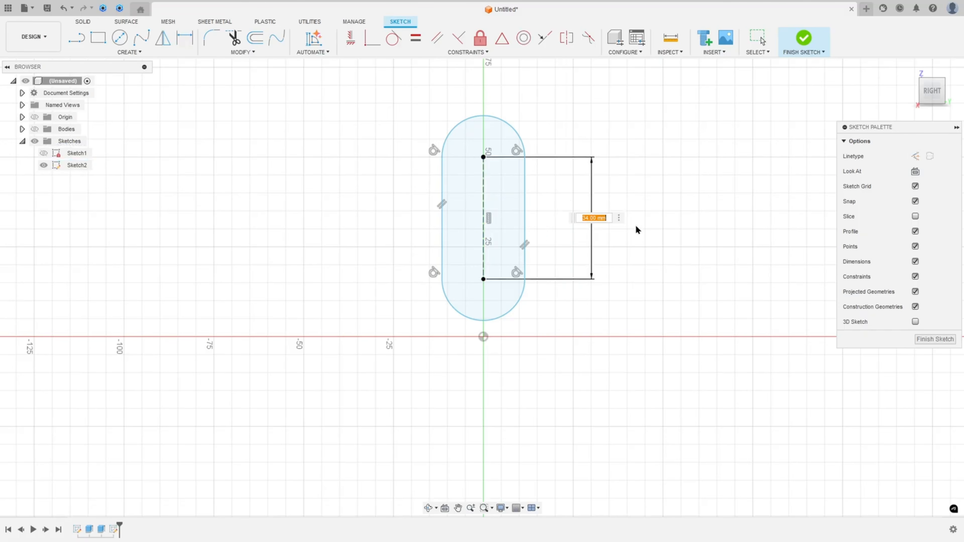
text(34)
key(Return)
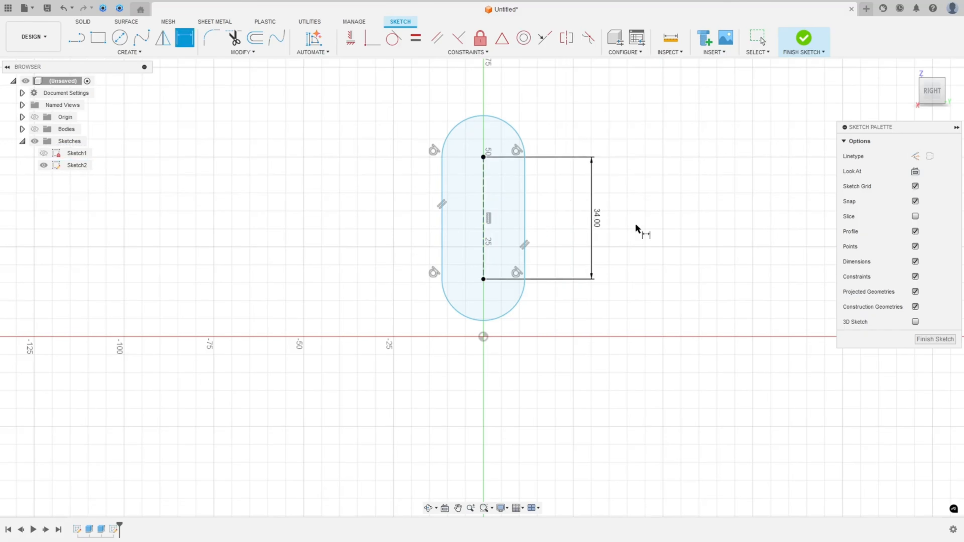
click(519, 308)
click(579, 326)
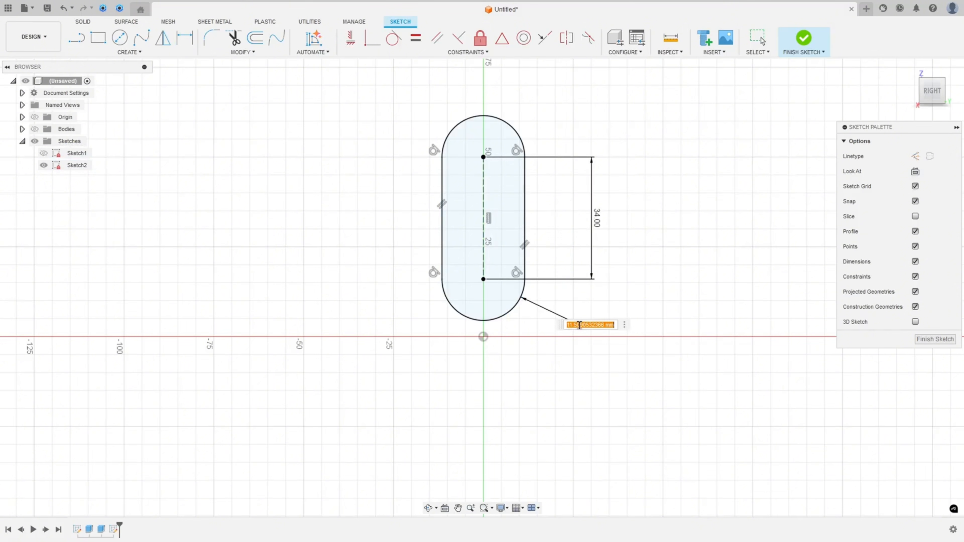
text(12)
key(Return)
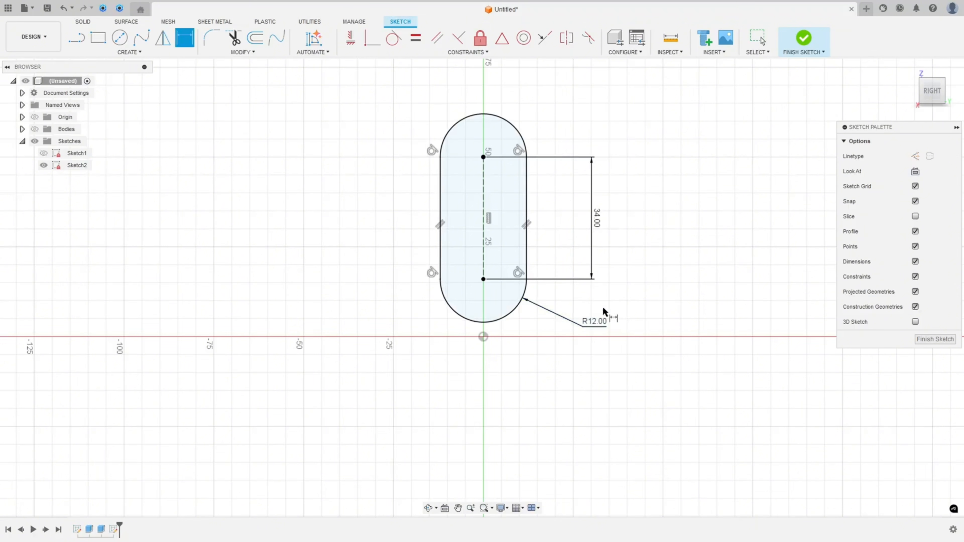
click(804, 39)
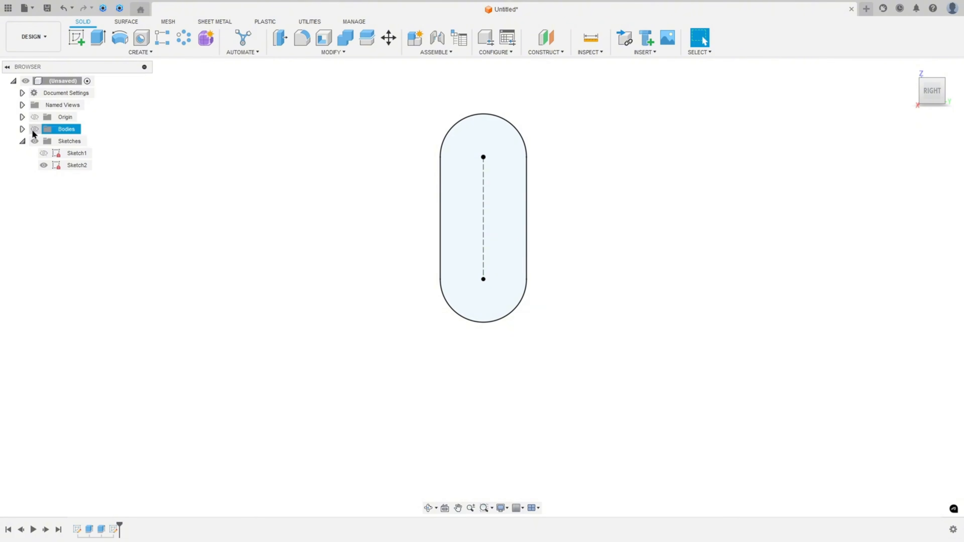
Start extruding the slot profile and make the bodies visible again
click(102, 39)
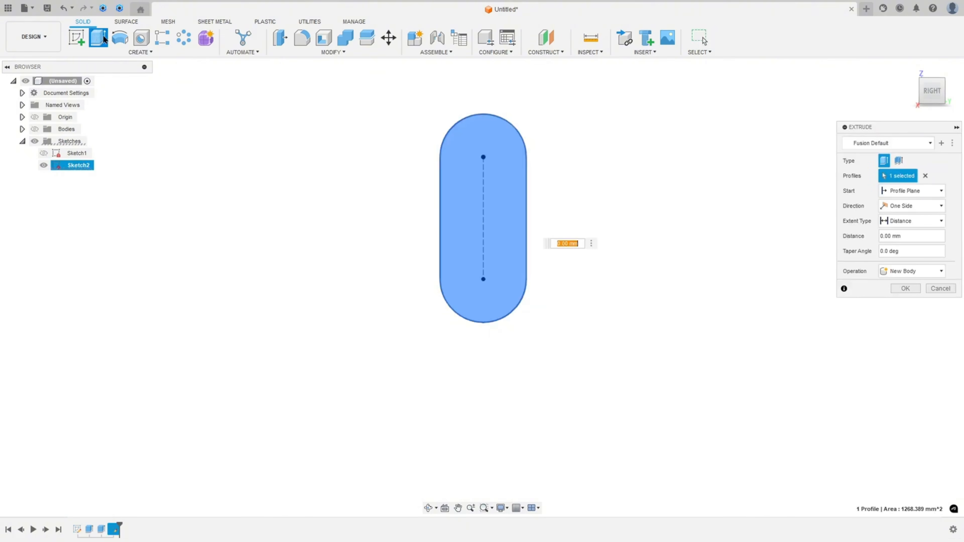
click(33, 129)
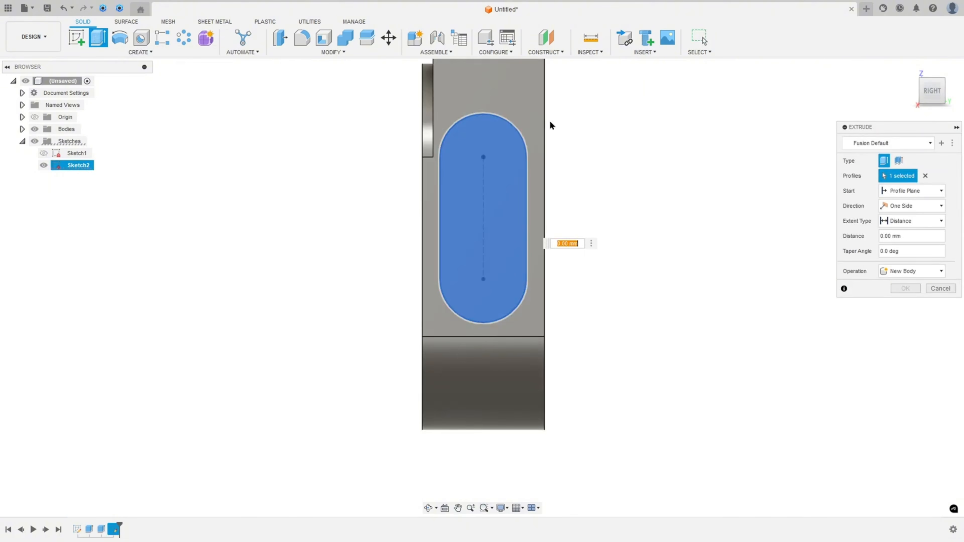
click(908, 69)
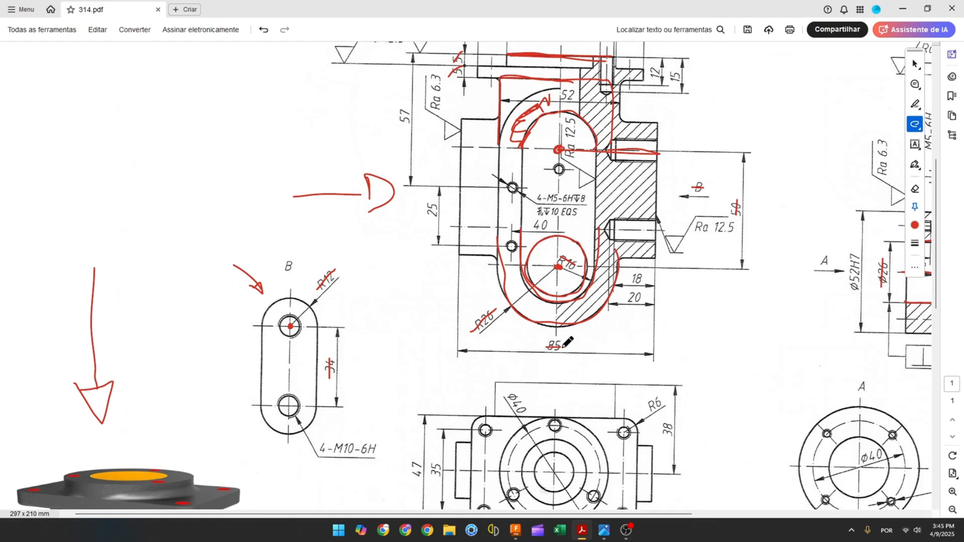
On the drawing, cross out the 85 mm overall length and return to the model
drag(569, 346, 543, 351)
click(511, 528)
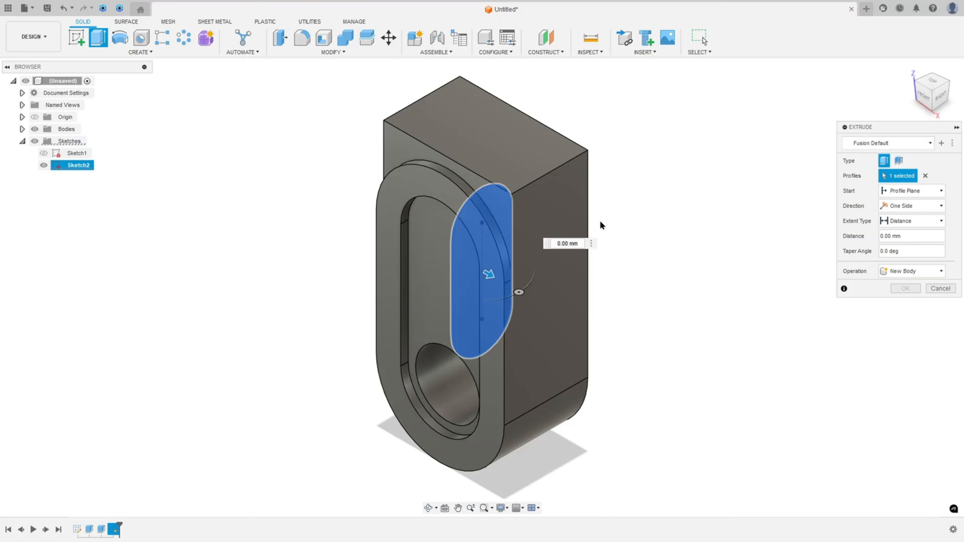
Extrude the slot symmetrically with a whole length of 85 mm, joining it to the body
click(911, 205)
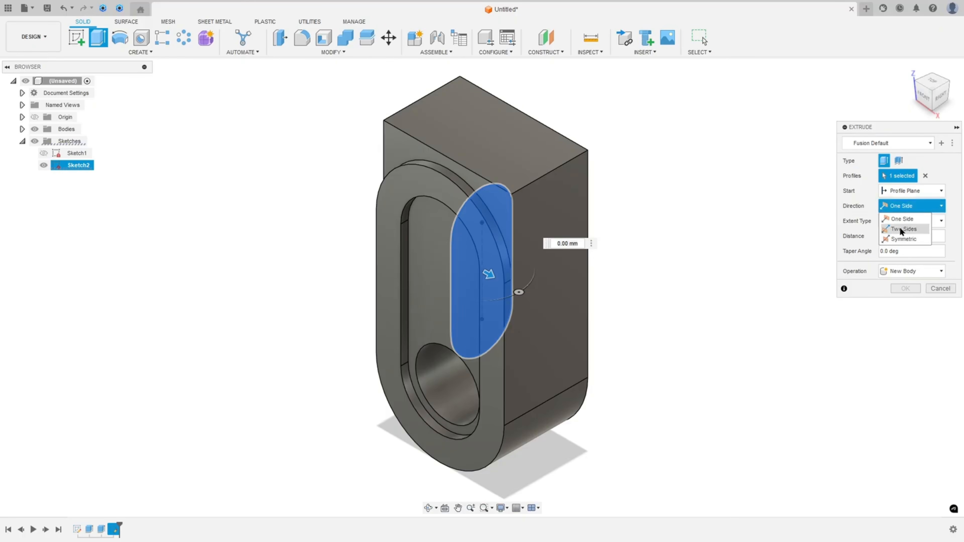
click(906, 239)
click(902, 236)
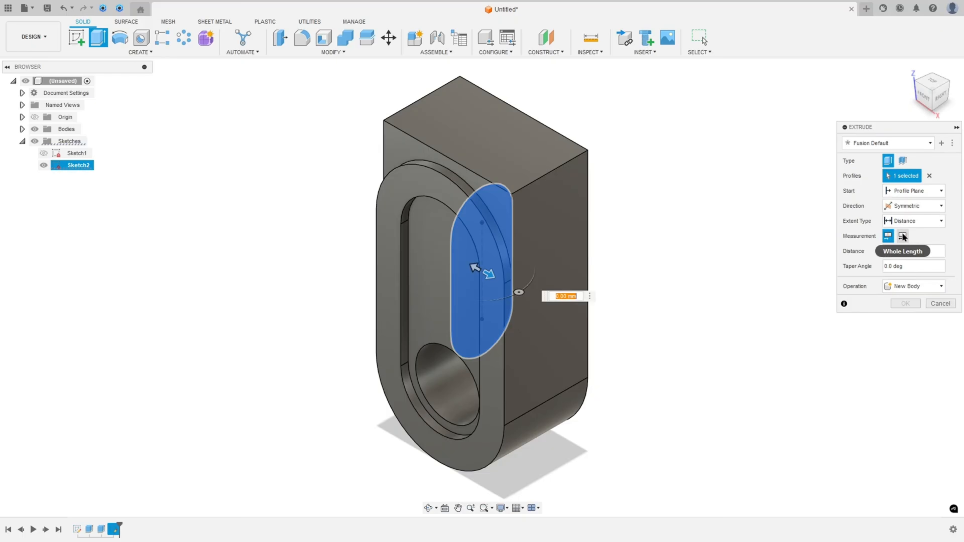
drag(902, 252, 869, 260)
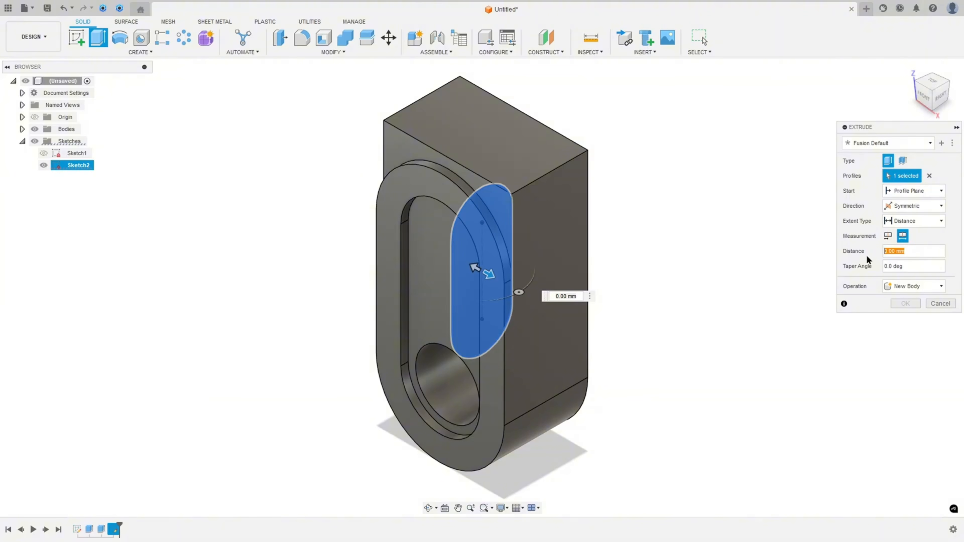
text(85)
key(Return)
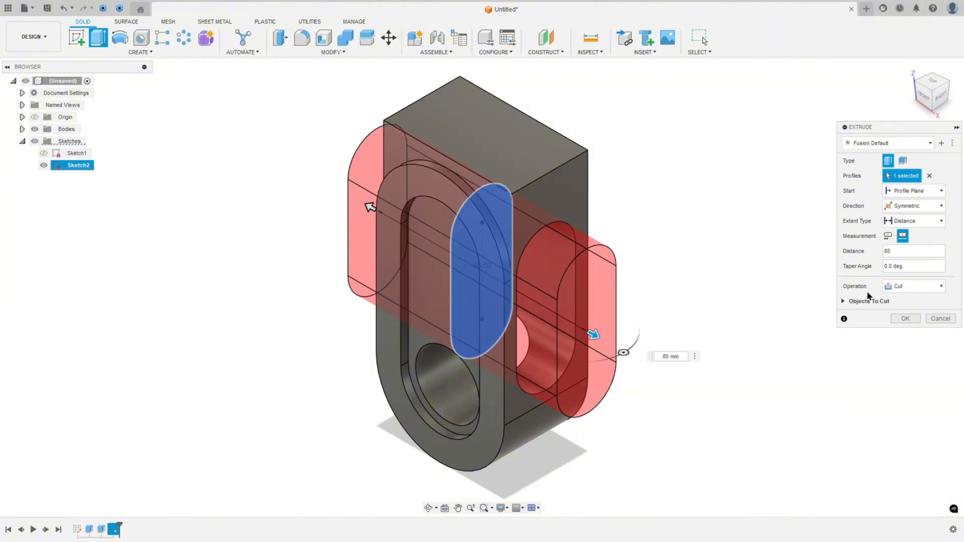
click(915, 286)
click(892, 298)
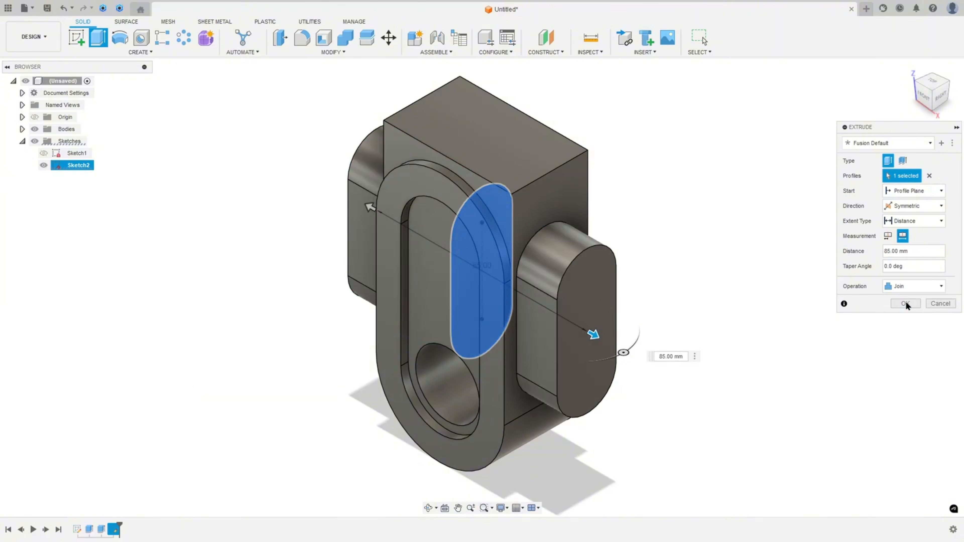
click(905, 304)
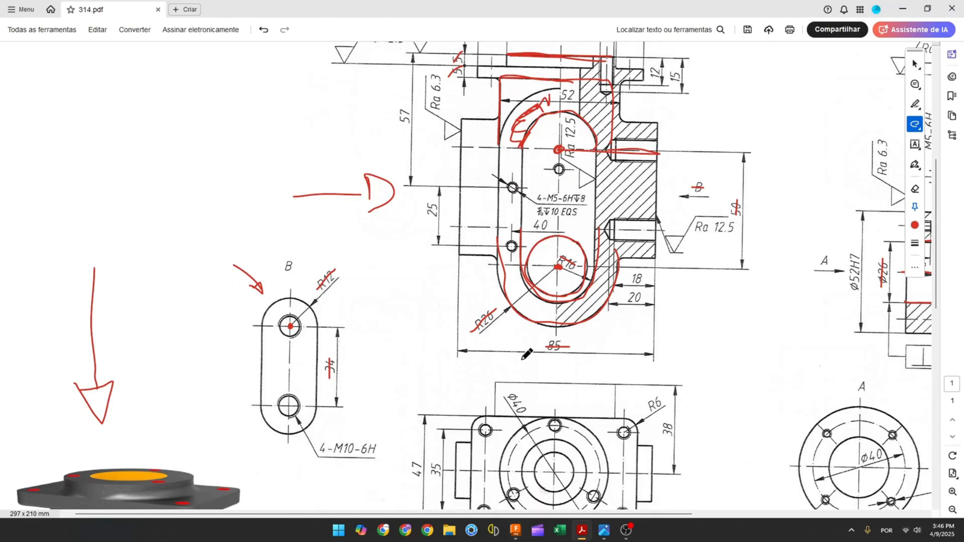
On the drawing, mark the side boss outlines in the front view and both holes in view B
mouse_move(661, 140)
mouse_down()
mouse_move(616, 142)
mouse_move(609, 154)
mouse_move(663, 160)
mouse_up()
mouse_move(657, 220)
mouse_down()
mouse_move(617, 220)
mouse_move(606, 234)
mouse_move(654, 240)
mouse_up()
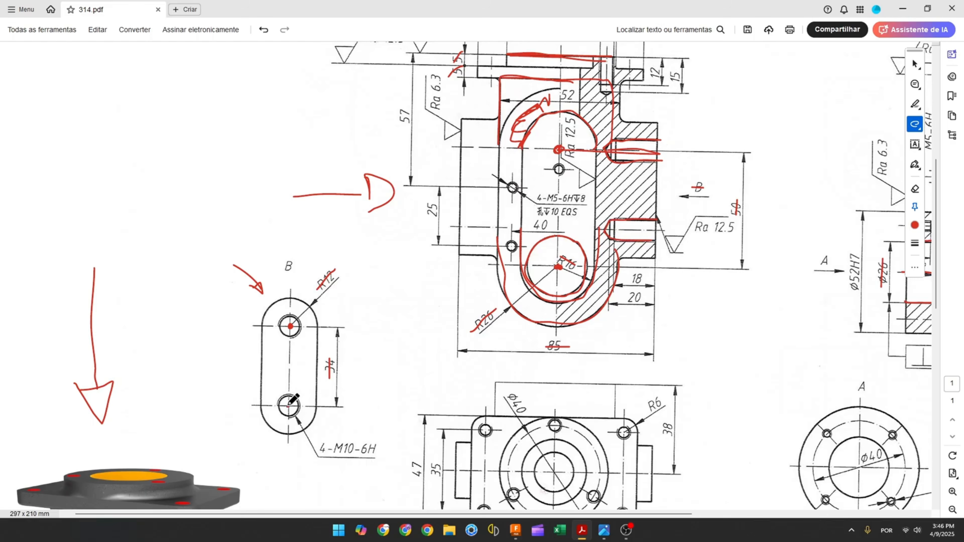
drag(290, 408, 288, 404)
drag(290, 326, 291, 325)
scroll(347, 367, down, 1)
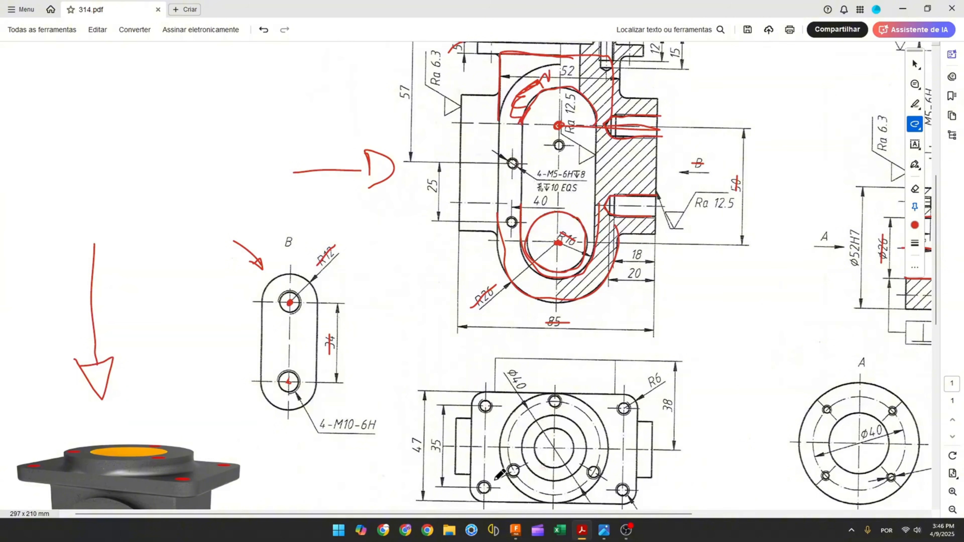
click(516, 530)
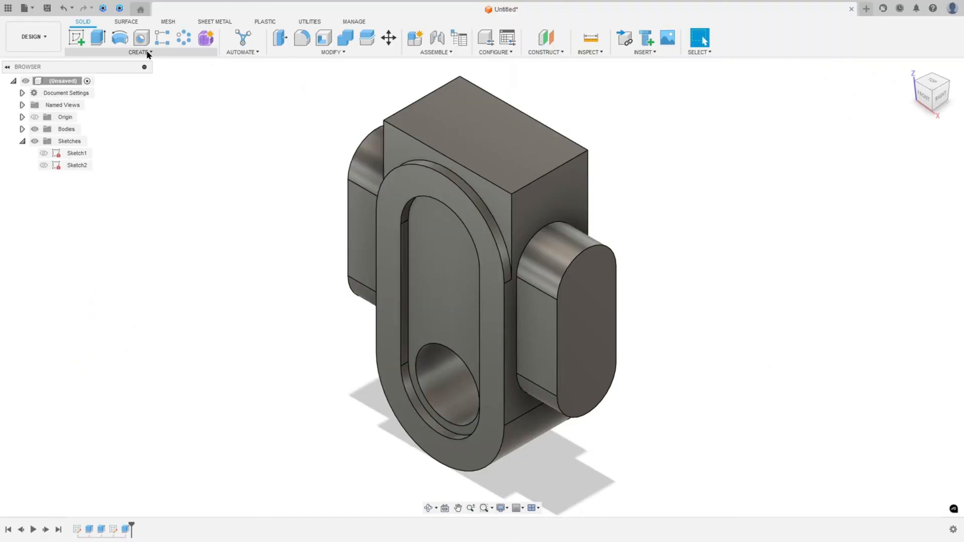
Create a new sketch on the slot boss's end face
click(77, 37)
click(598, 304)
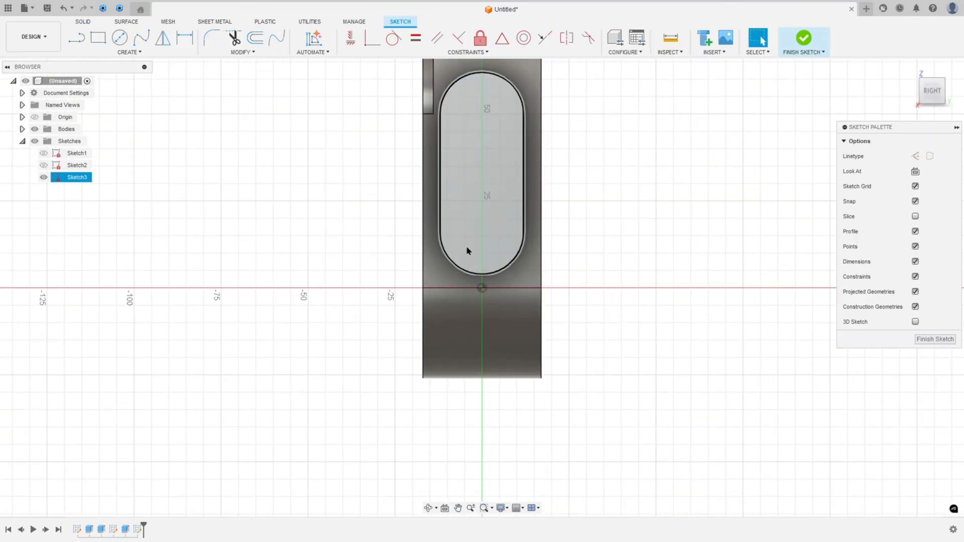
click(121, 51)
mouse_move(109, 205)
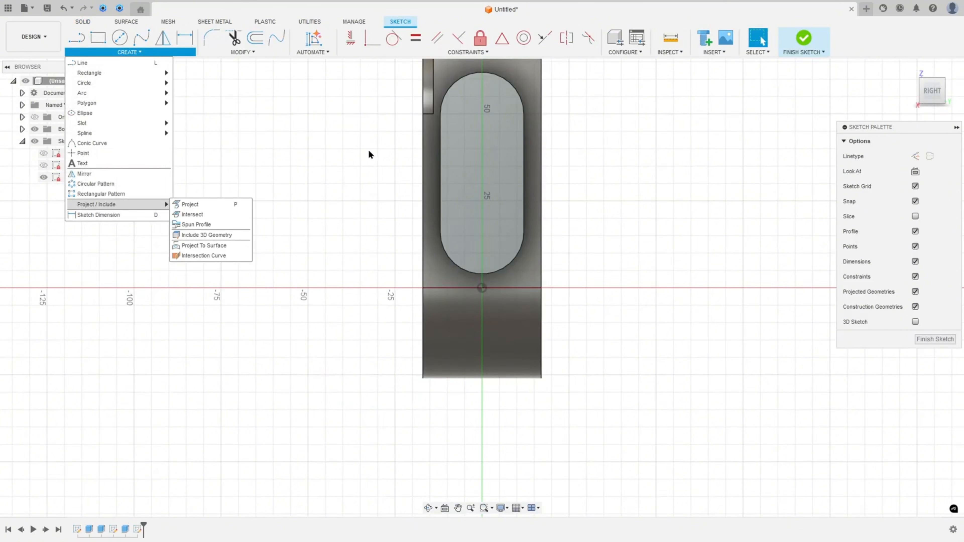
click(489, 77)
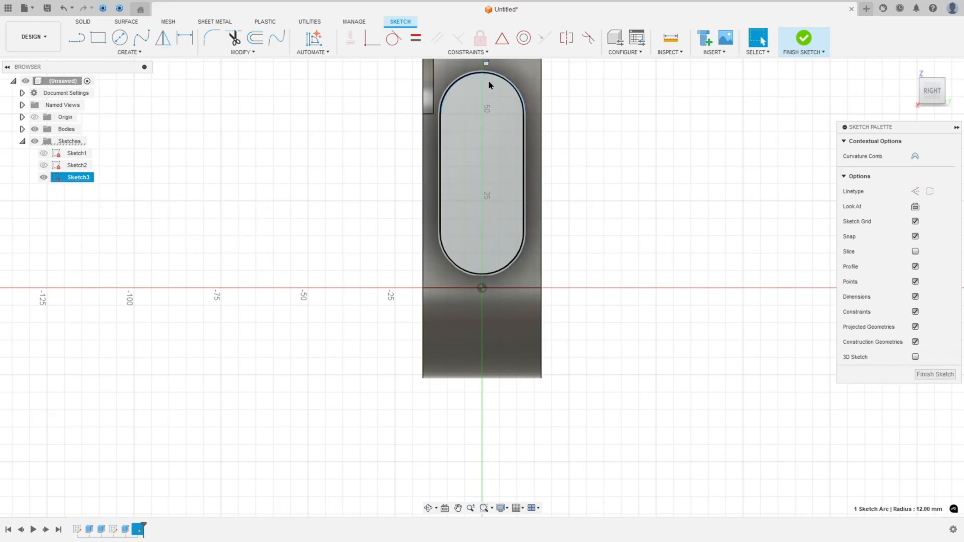
click(483, 273)
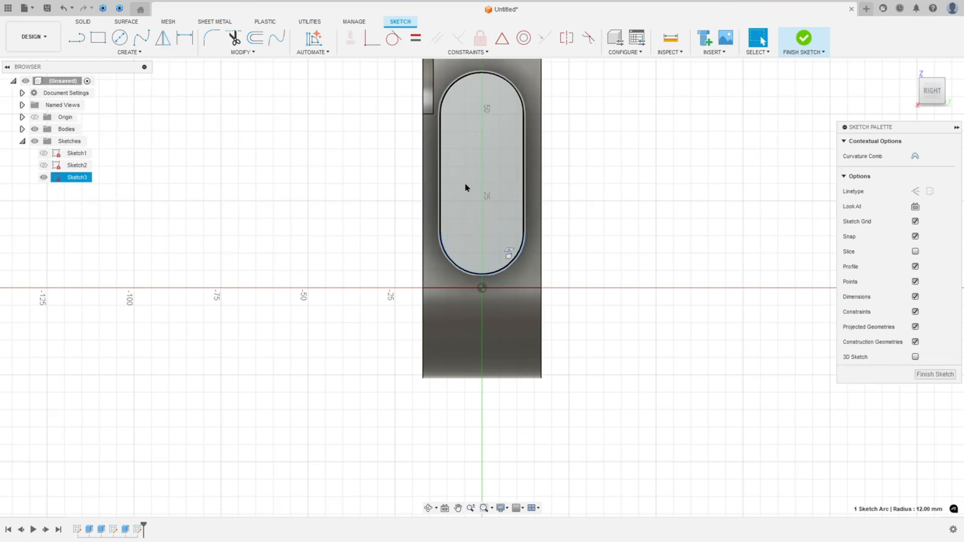
Project the boss end face's outline into the sketch
click(116, 52)
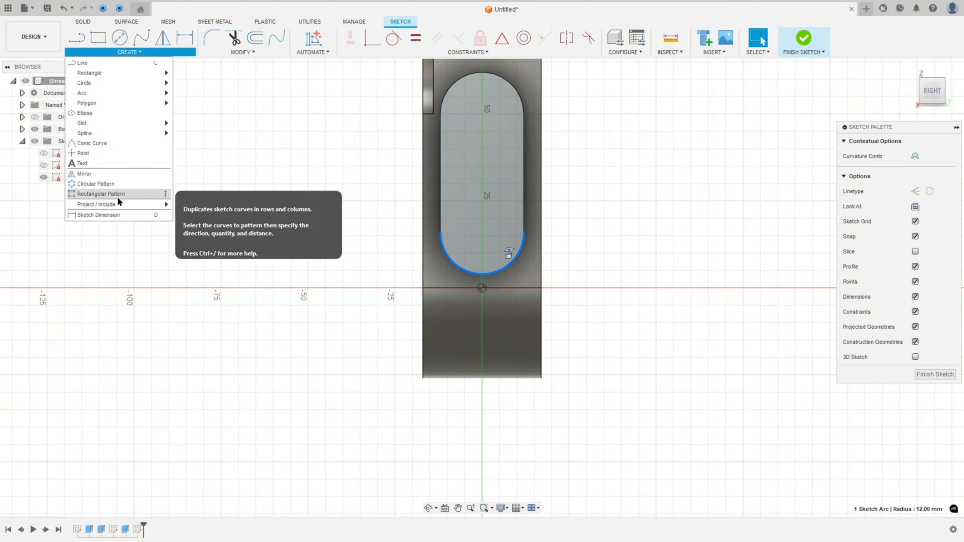
mouse_move(156, 205)
click(187, 204)
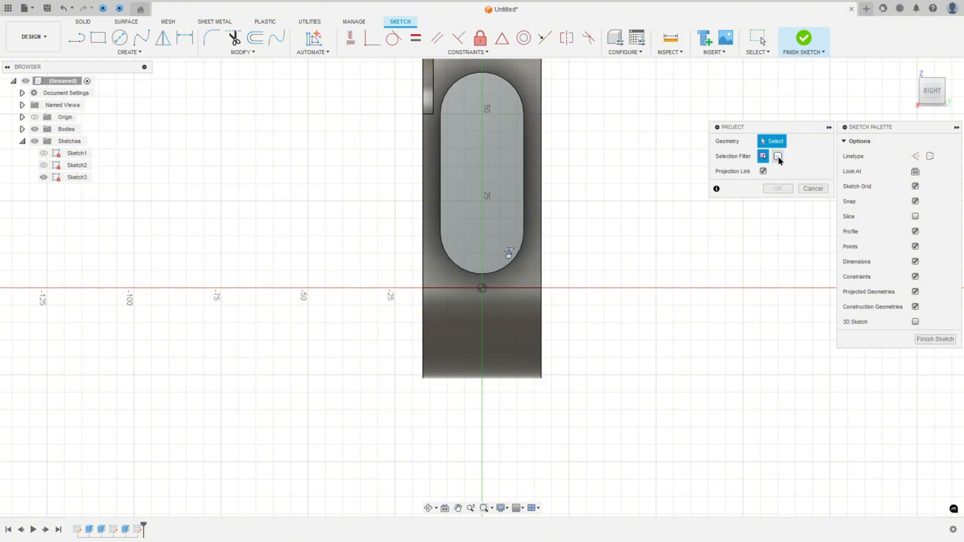
click(501, 155)
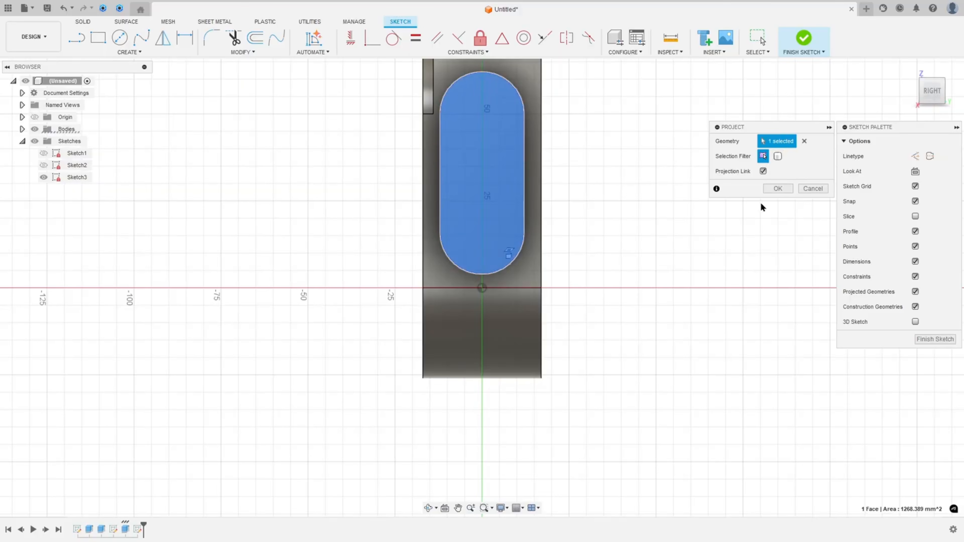
click(776, 189)
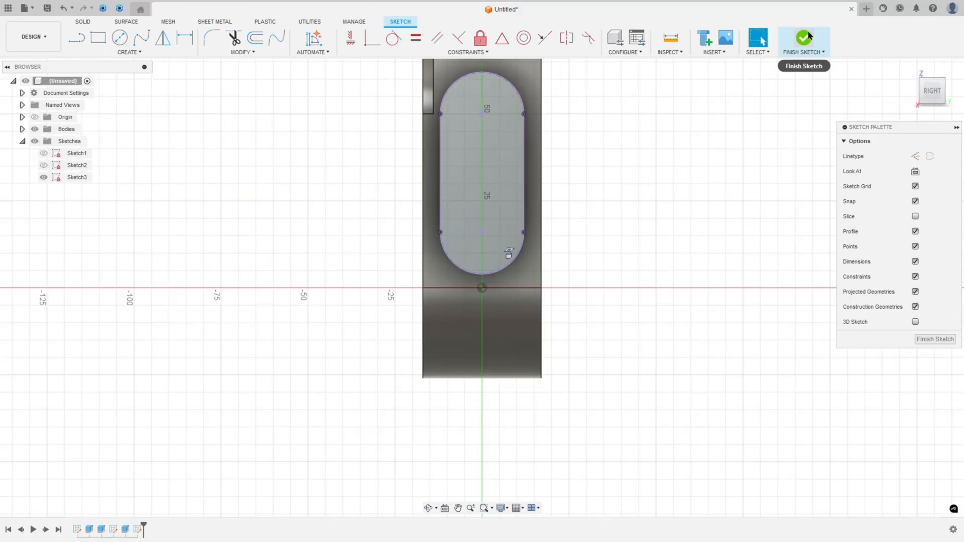
Finish the sketch and start a hole at the boss end face's two sketch points, sized 10 mm, M10x1.5
click(802, 40)
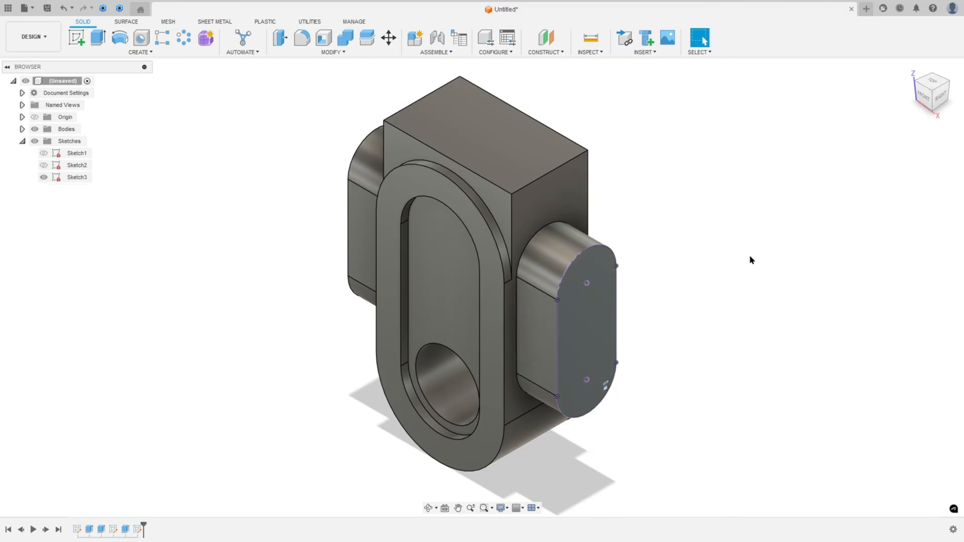
click(141, 40)
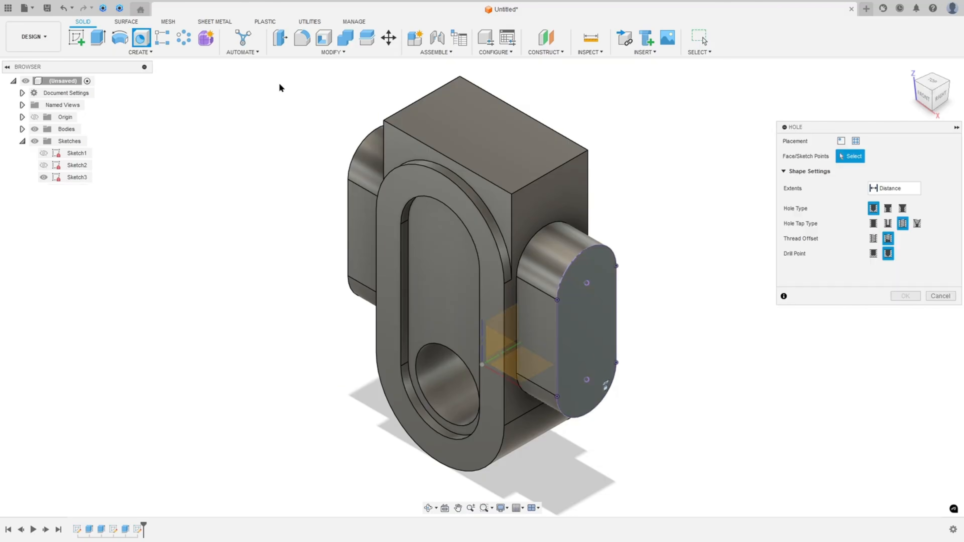
click(856, 141)
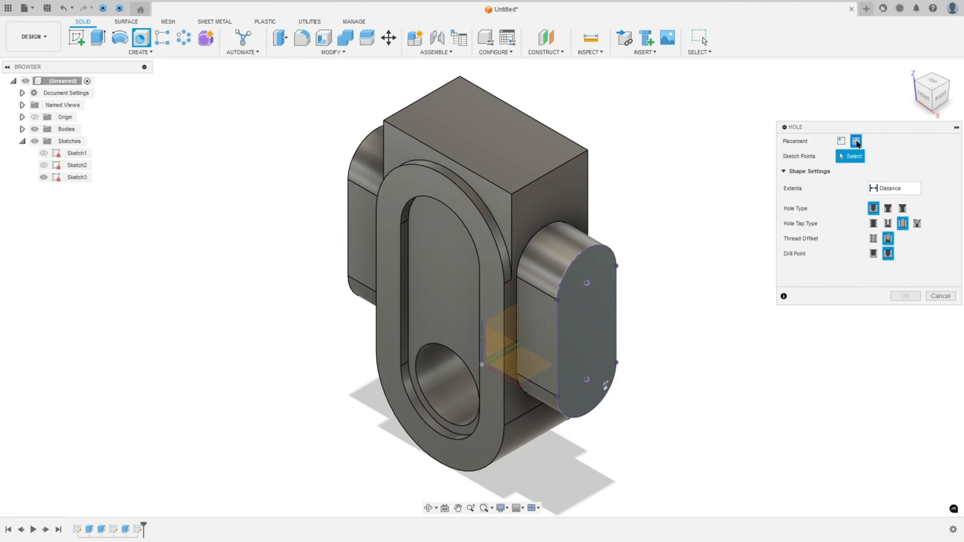
click(587, 284)
click(587, 381)
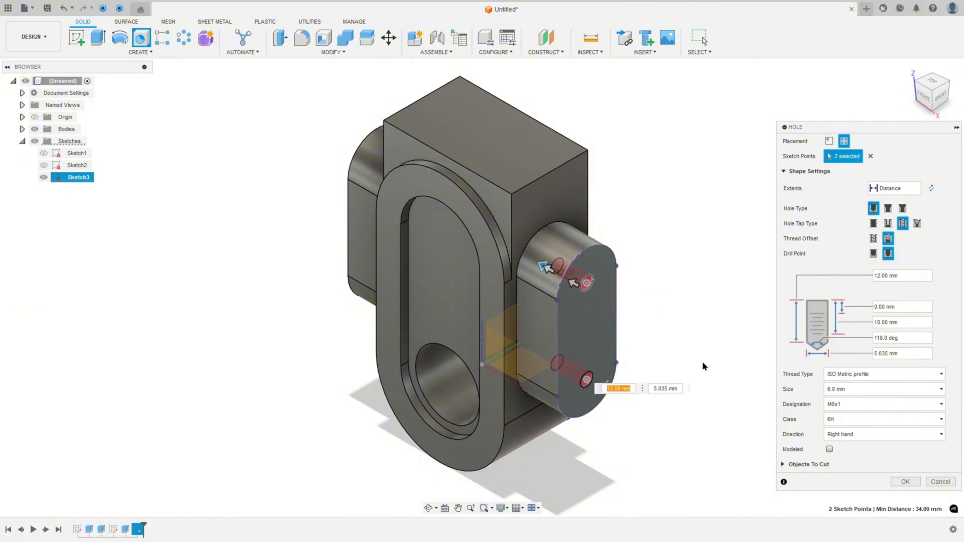
click(856, 388)
scroll(856, 334, up, 2)
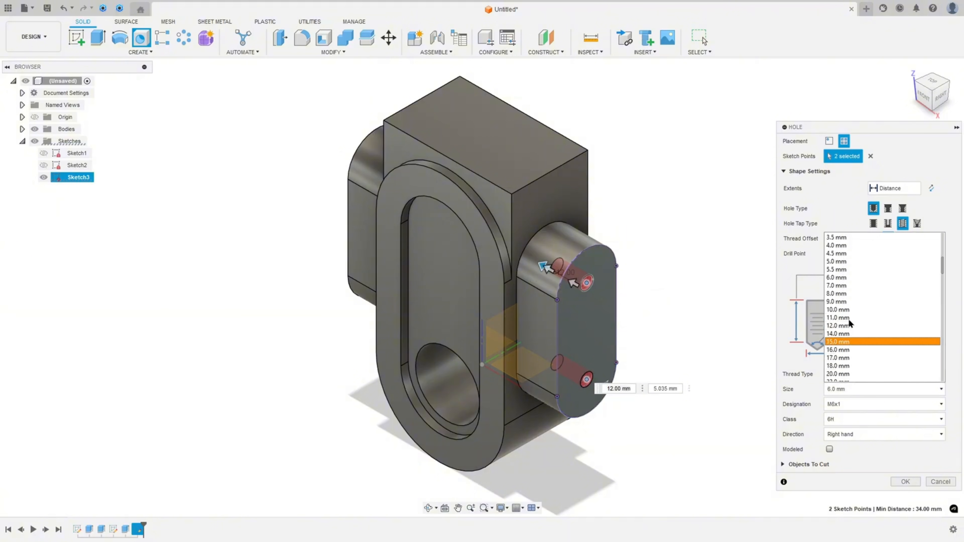
click(844, 311)
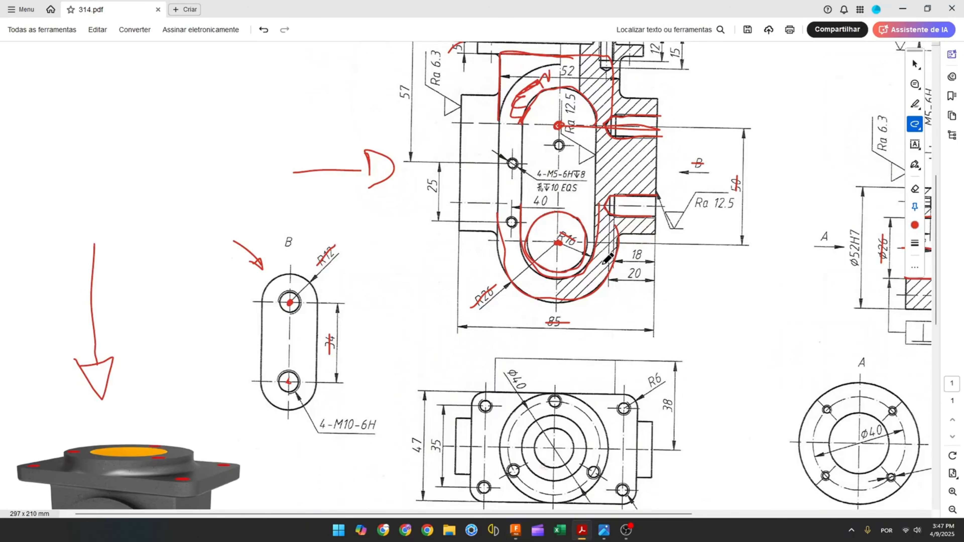
On the drawing, undo the last two annotations and mark the 18 and 20 depth dimensions of the side holes
scroll(639, 258, up, 3)
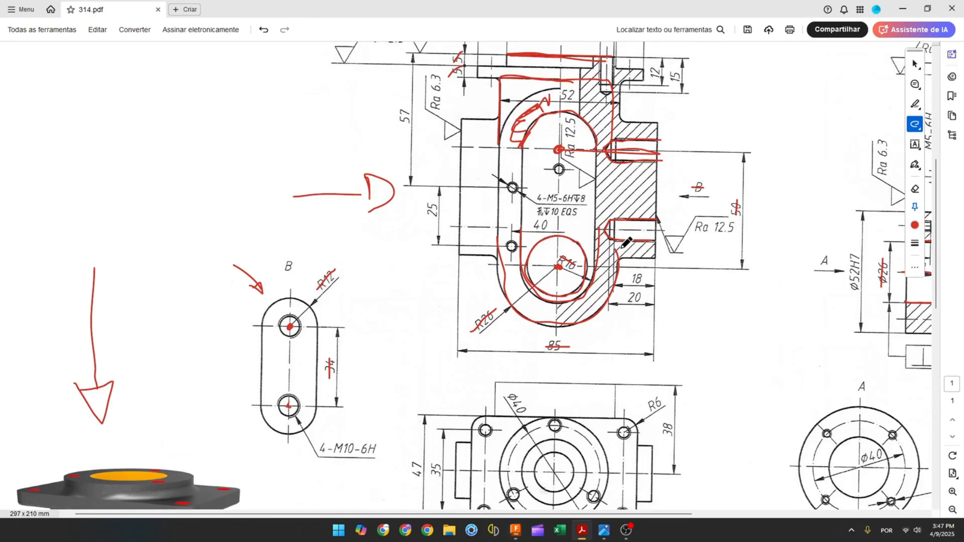
key(ctrl+z)
key(ctrl+z)
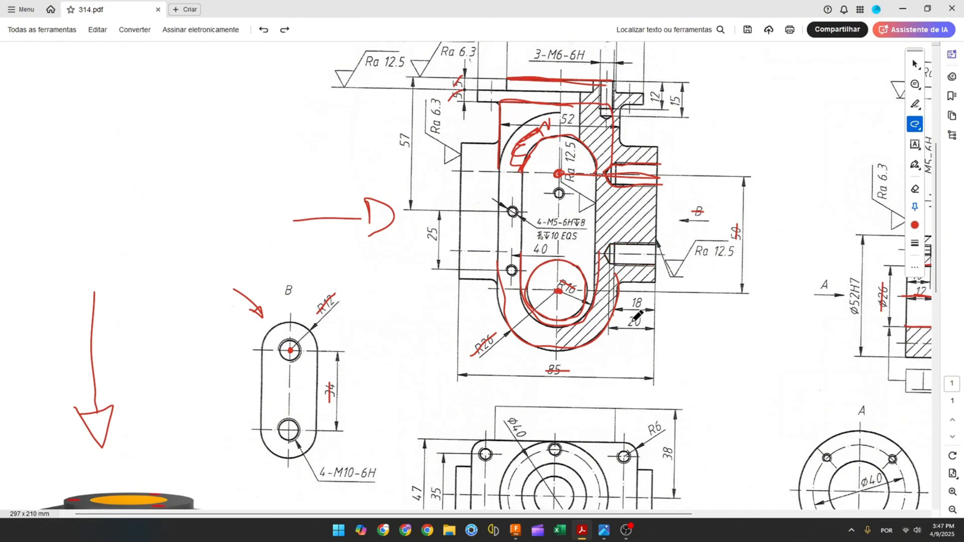
drag(627, 322, 642, 320)
drag(627, 302, 646, 305)
click(515, 530)
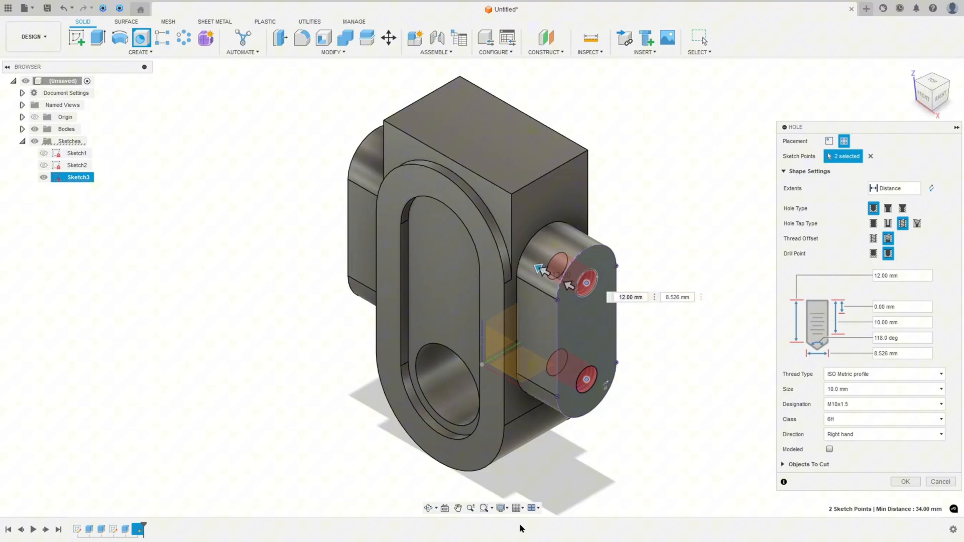
Set the hole depth to 20 mm and the thread depth to 18 mm, and create the holes
click(886, 275)
text(20)
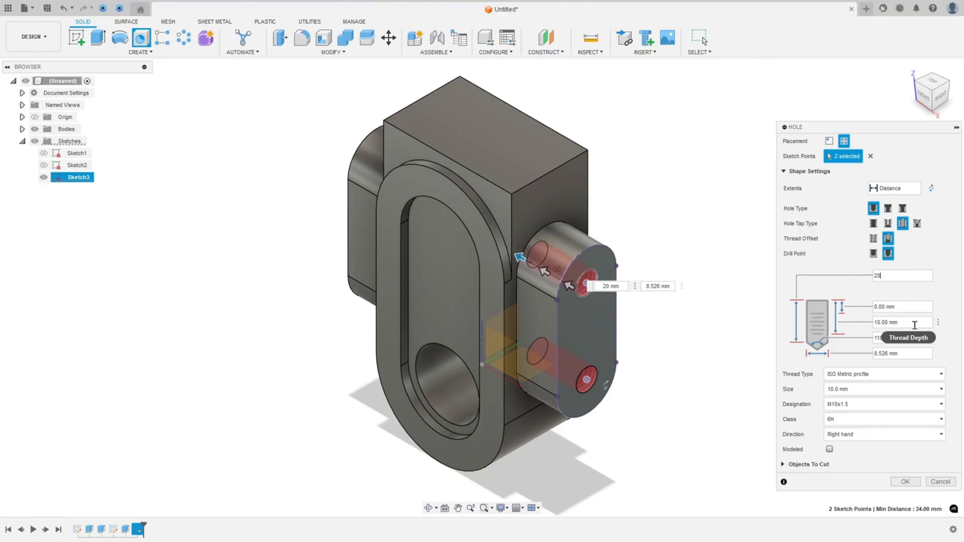
click(909, 323)
text(18)
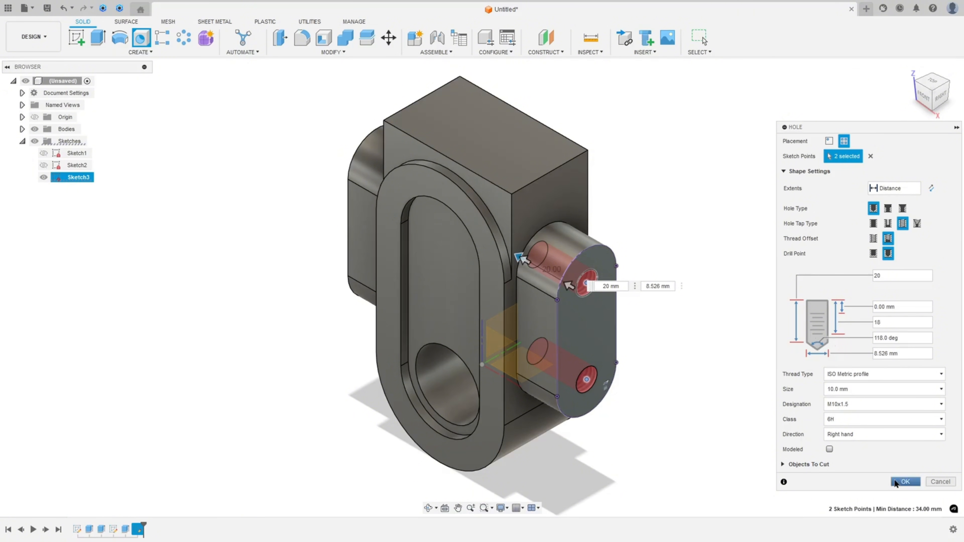
click(904, 481)
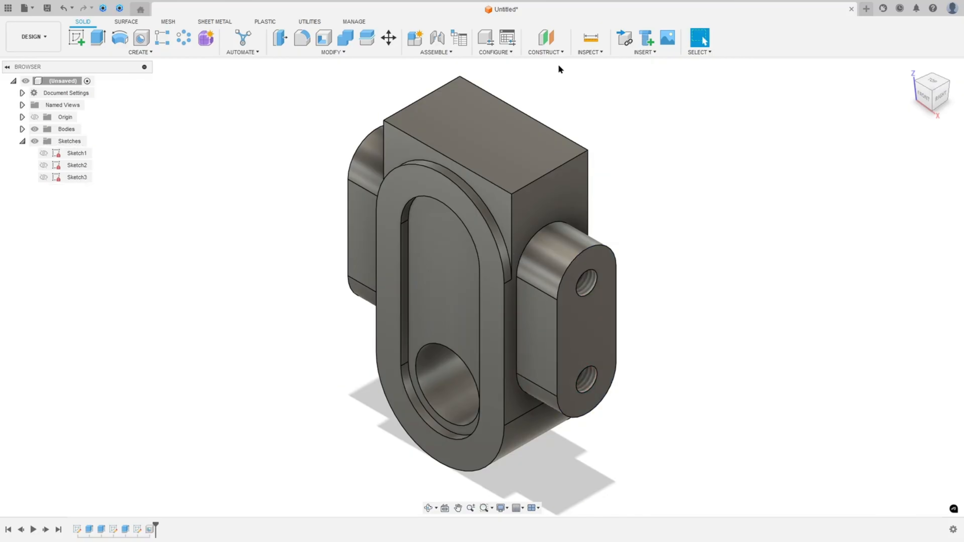
Create a flipped section analysis on the XZ plane, inspect it from the front, and hide it
click(586, 52)
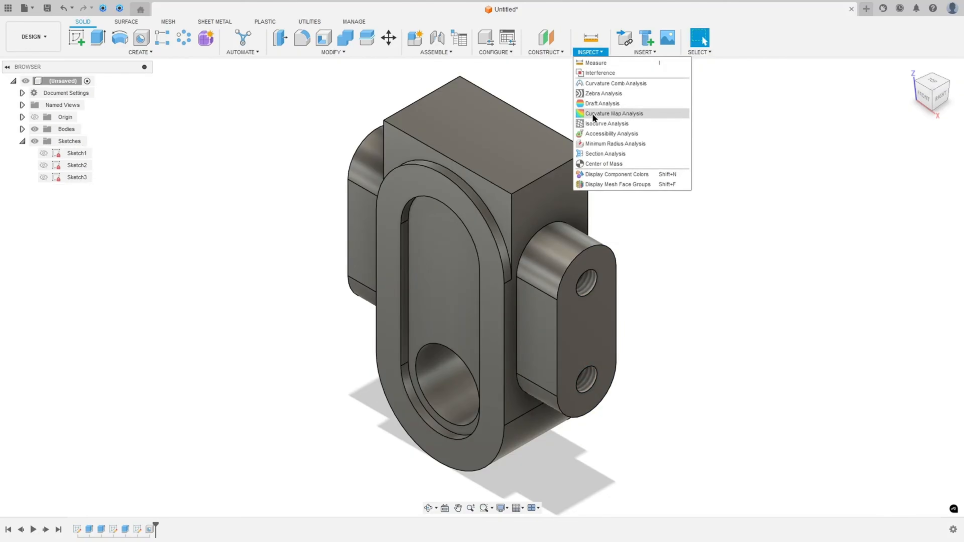
click(605, 153)
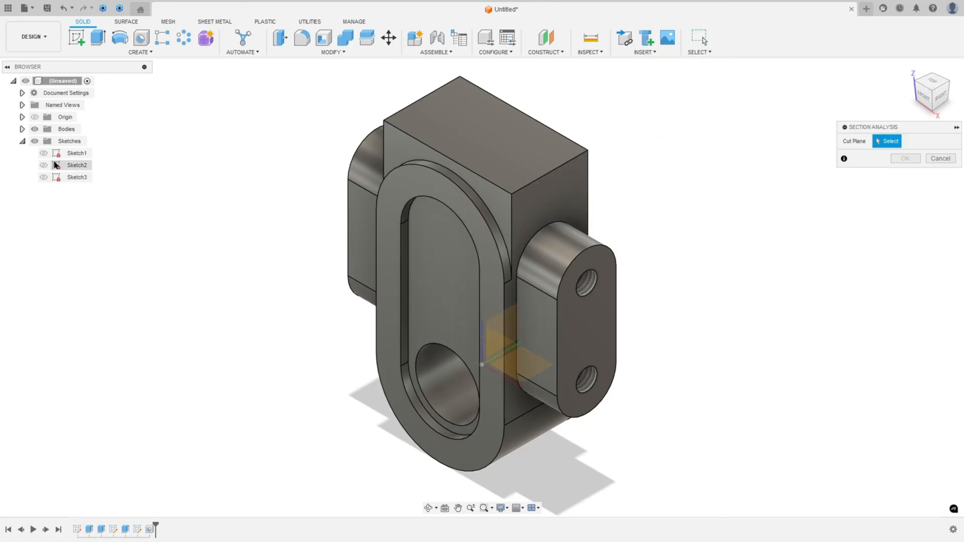
click(34, 129)
click(501, 354)
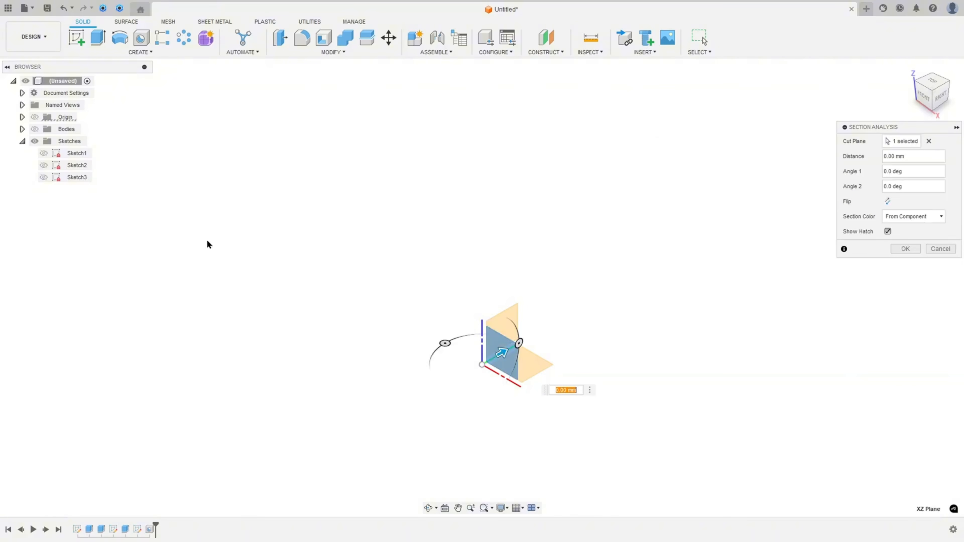
click(35, 129)
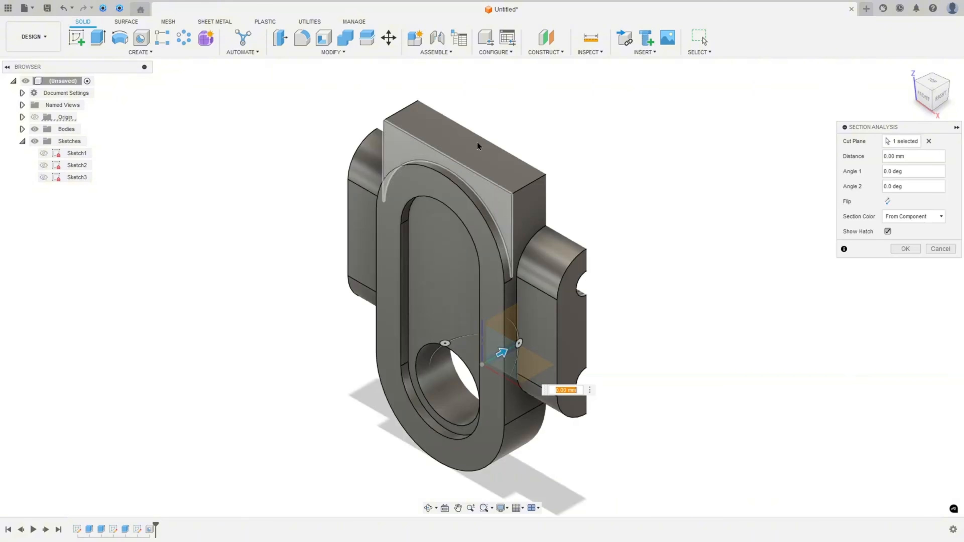
click(888, 200)
click(905, 249)
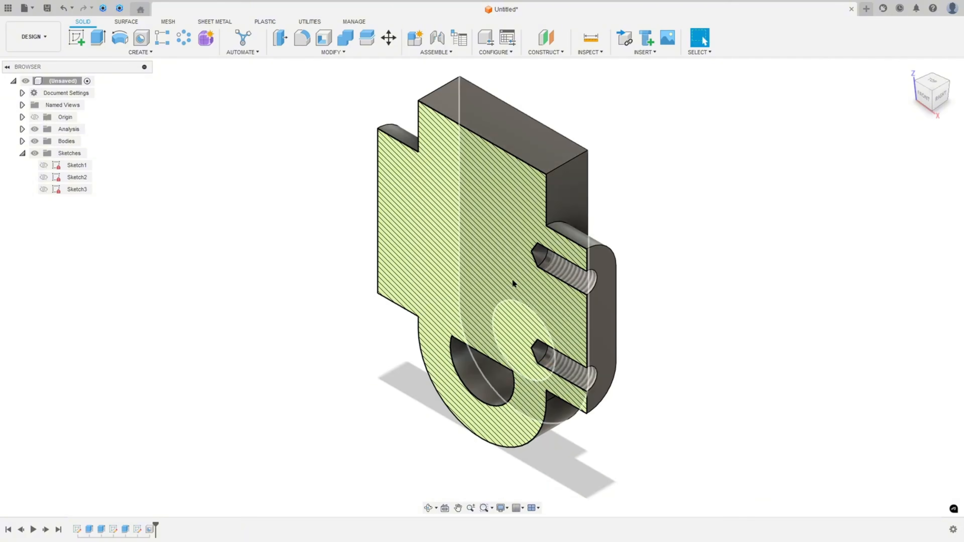
click(924, 100)
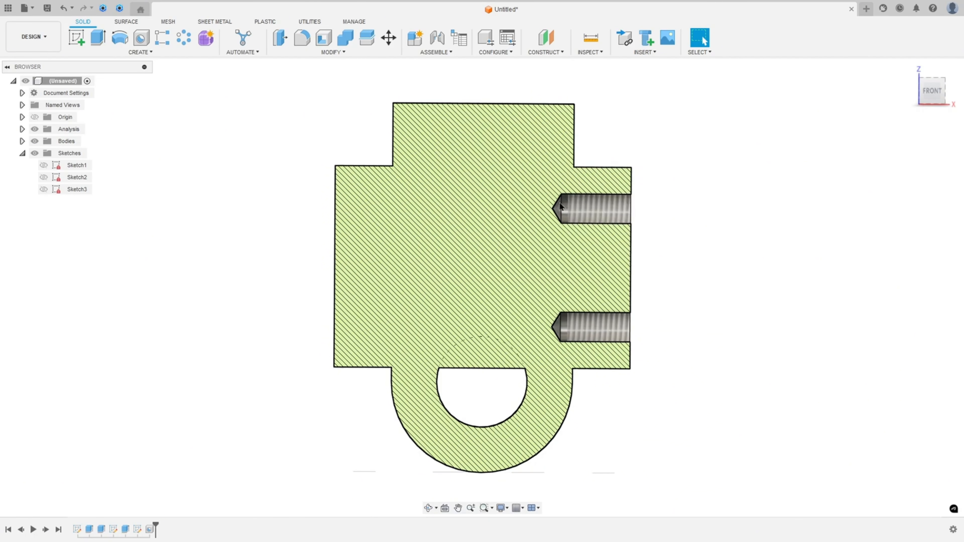
click(34, 129)
click(911, 71)
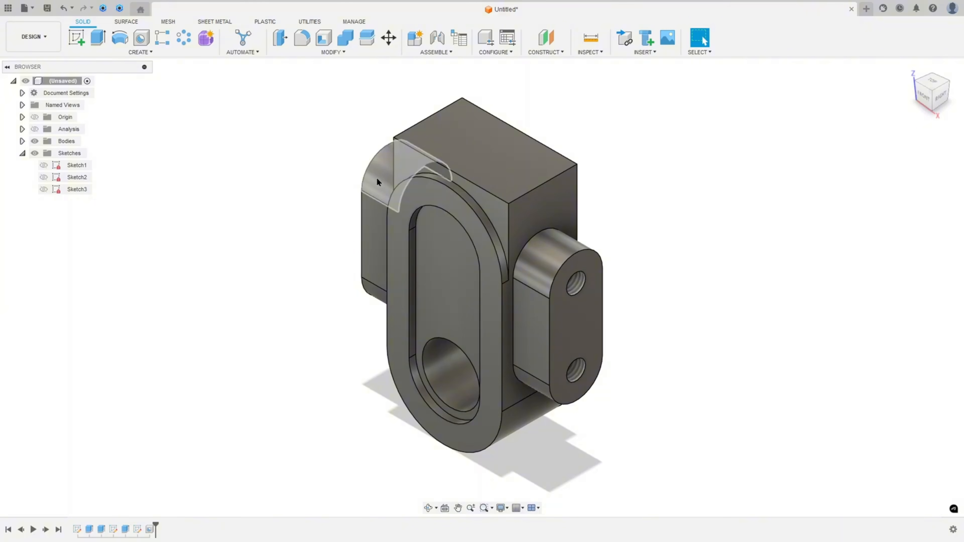
Mirror the hole feature across the vertical origin plane through the slot's middle
click(142, 52)
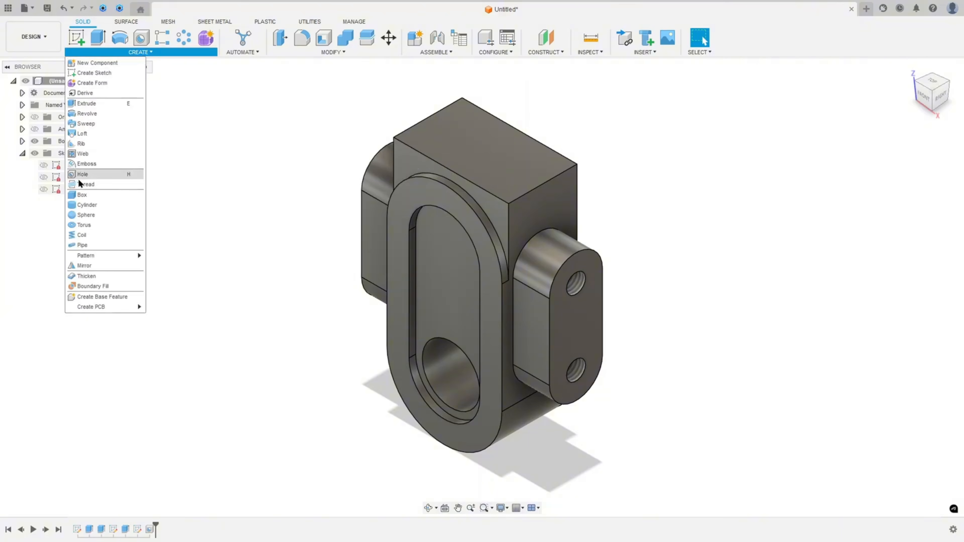
click(93, 266)
click(910, 141)
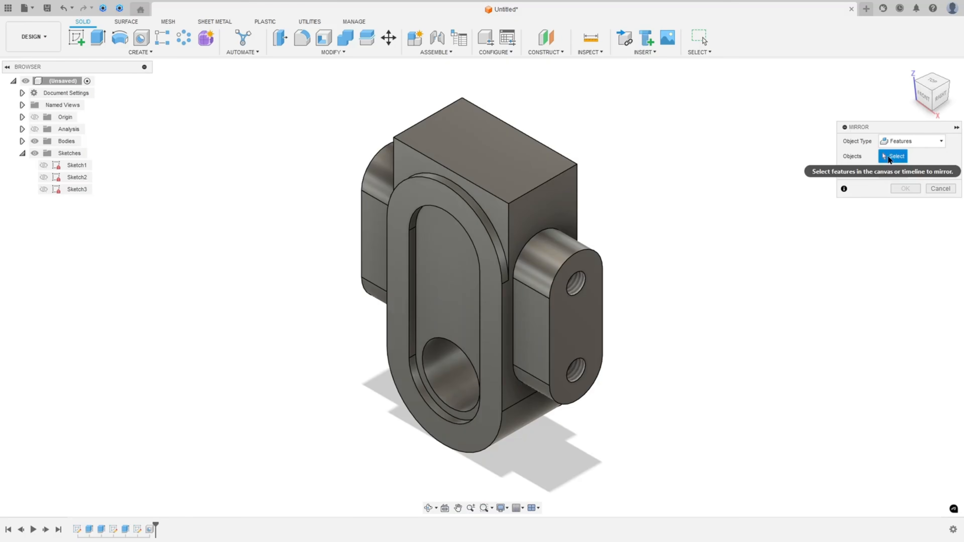
click(150, 529)
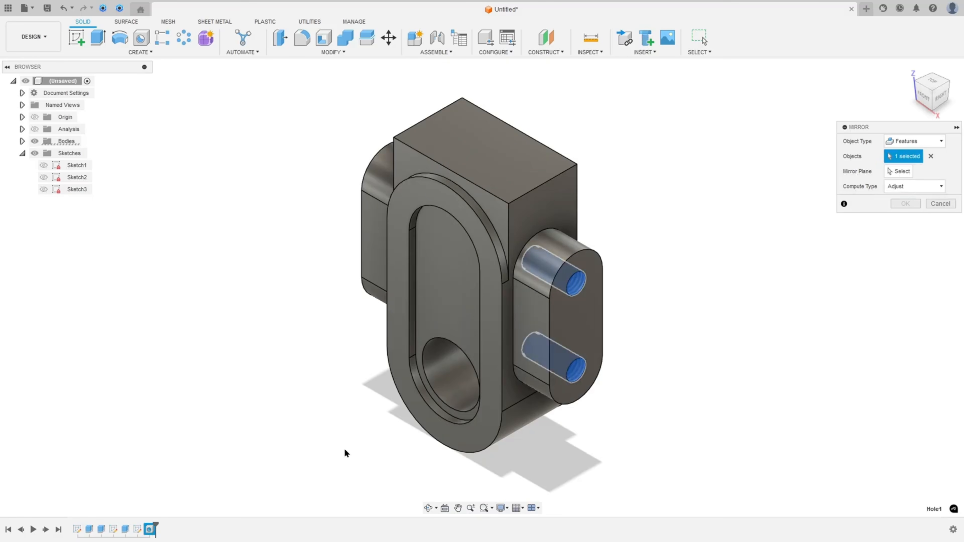
click(899, 171)
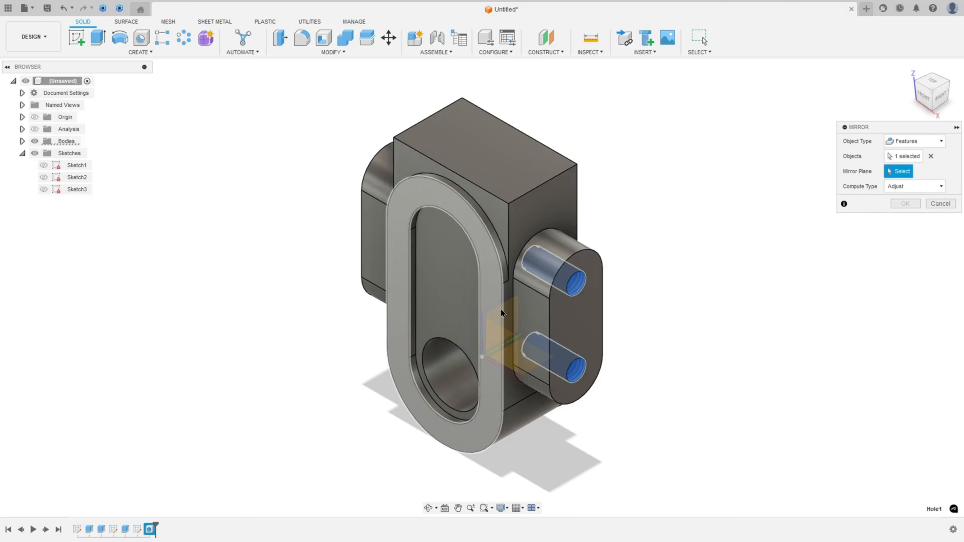
click(35, 141)
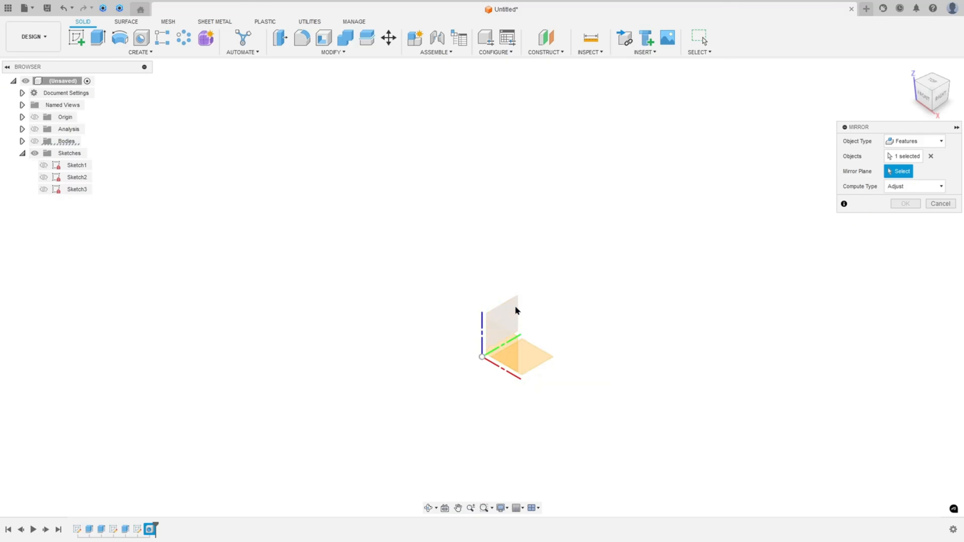
click(511, 317)
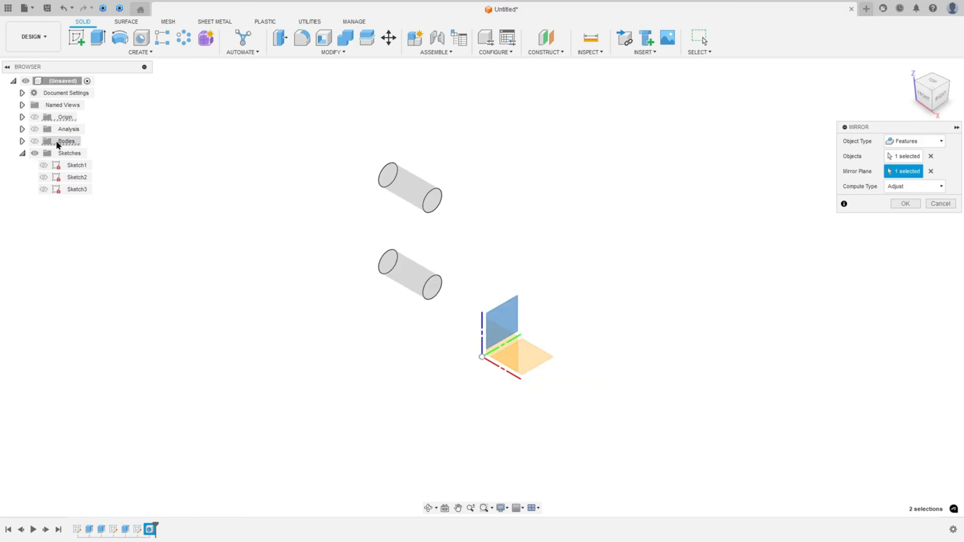
click(35, 141)
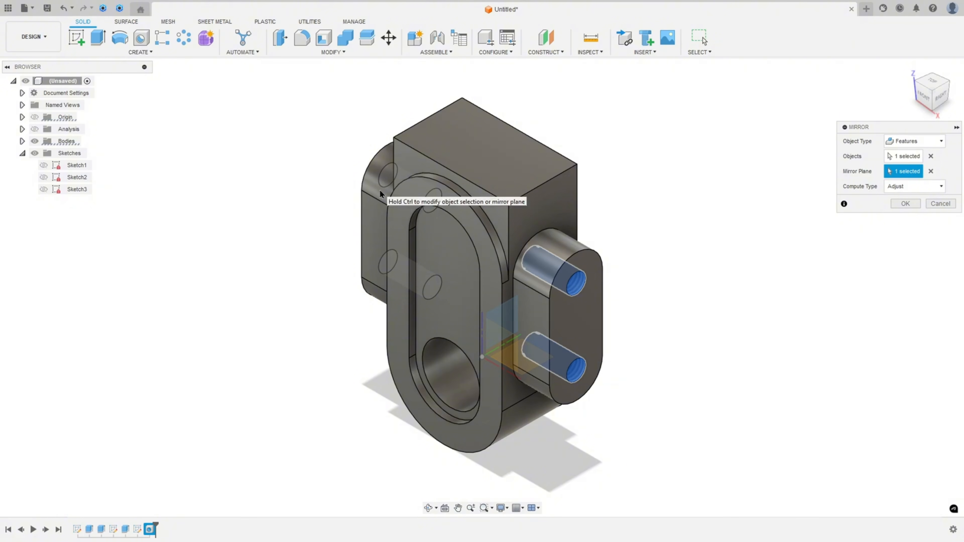
shift+middle_drag(245, 172, 8, 140)
click(913, 208)
click(943, 92)
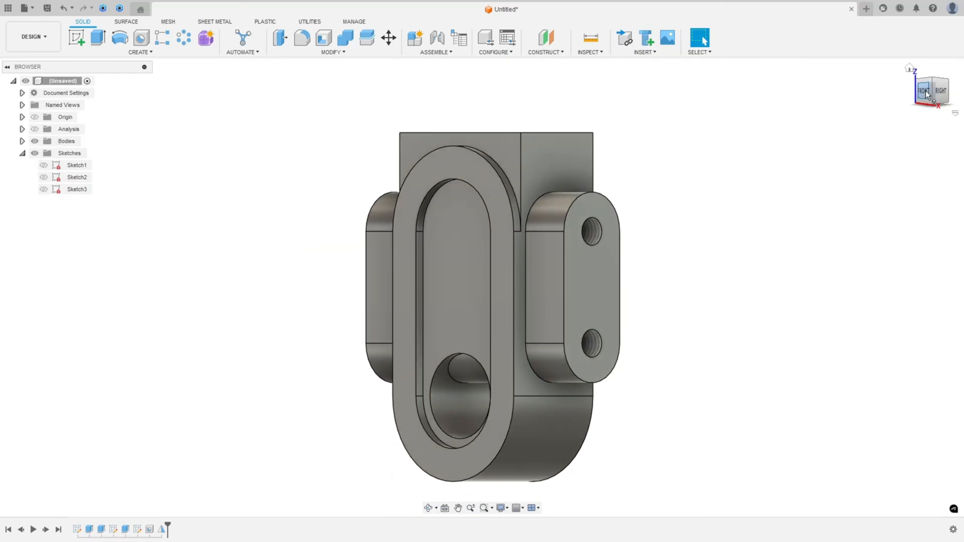
Check the mirrored holes in the section analysis from the front
click(34, 129)
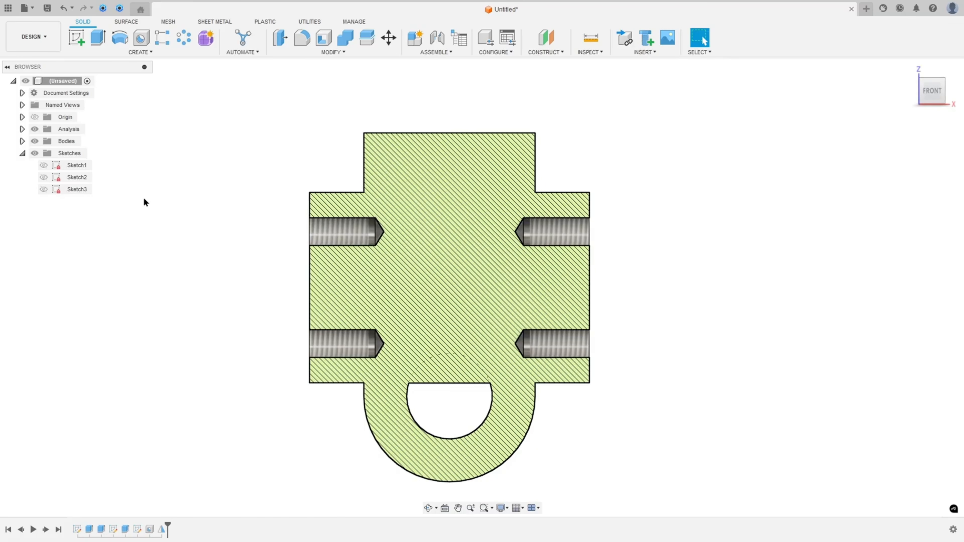
click(34, 129)
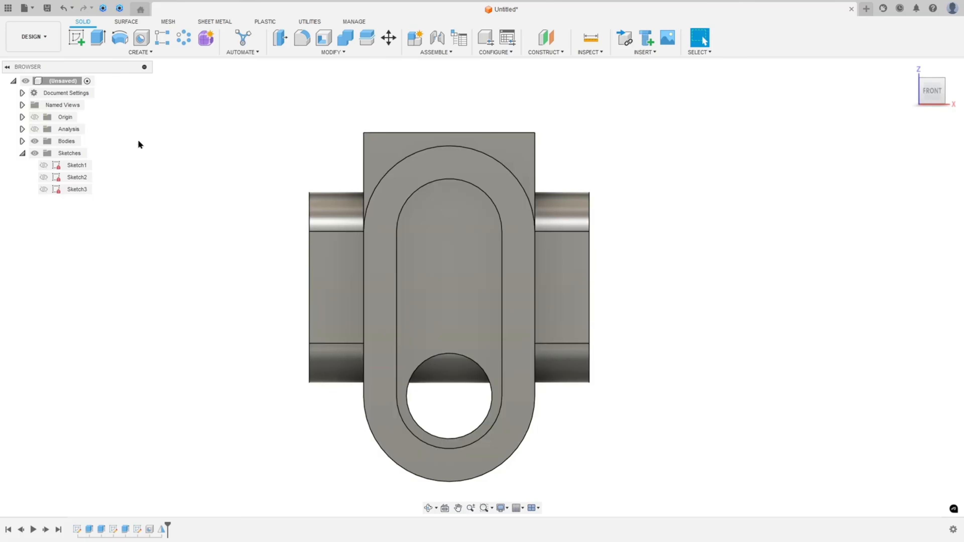
click(909, 69)
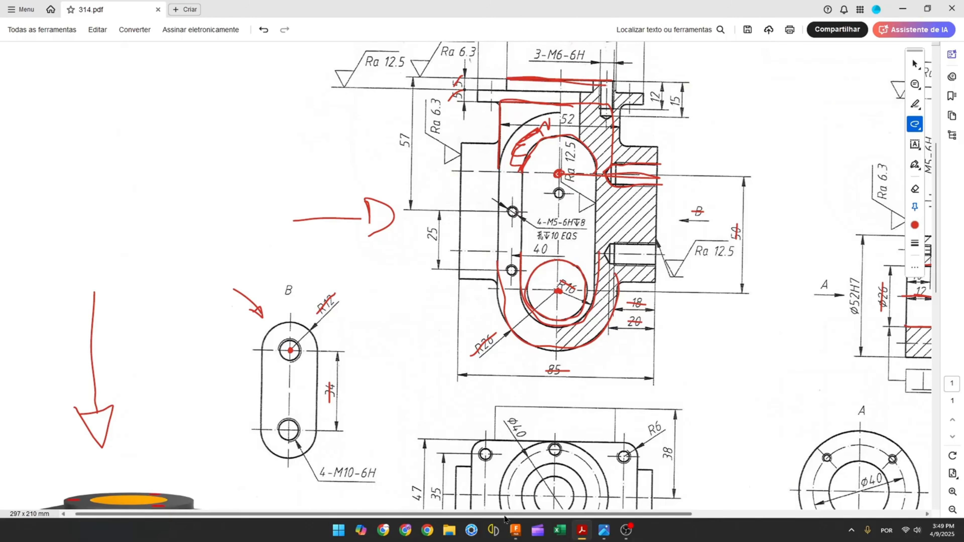
On the drawing, mark the two 4-M5-6H holes in the front view
drag(505, 517, 675, 512)
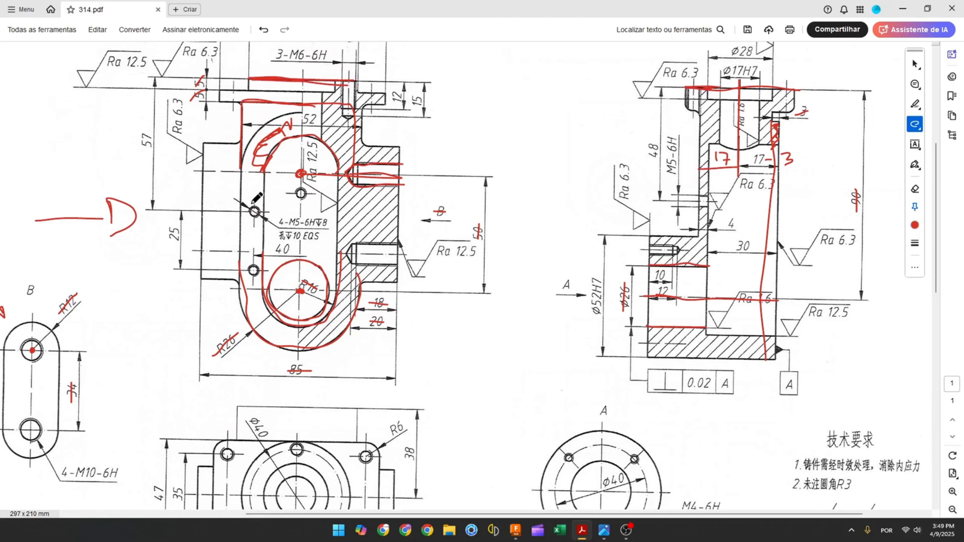
mouse_move(261, 207)
mouse_down()
mouse_move(244, 212)
mouse_move(261, 206)
mouse_up()
drag(261, 266, 261, 264)
click(515, 535)
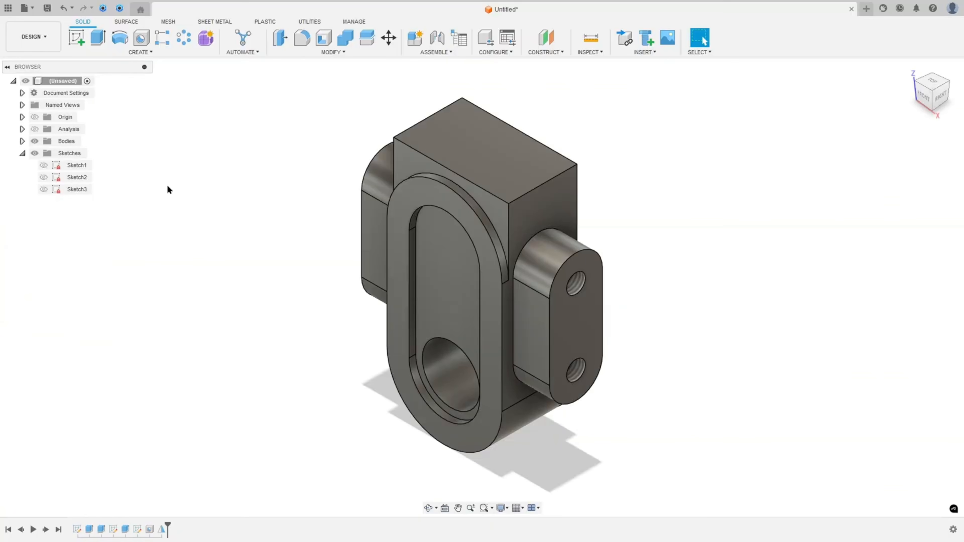
Start a sketch on the slot rim's front face and draw a vertical construction line upward from the hole centre
click(76, 40)
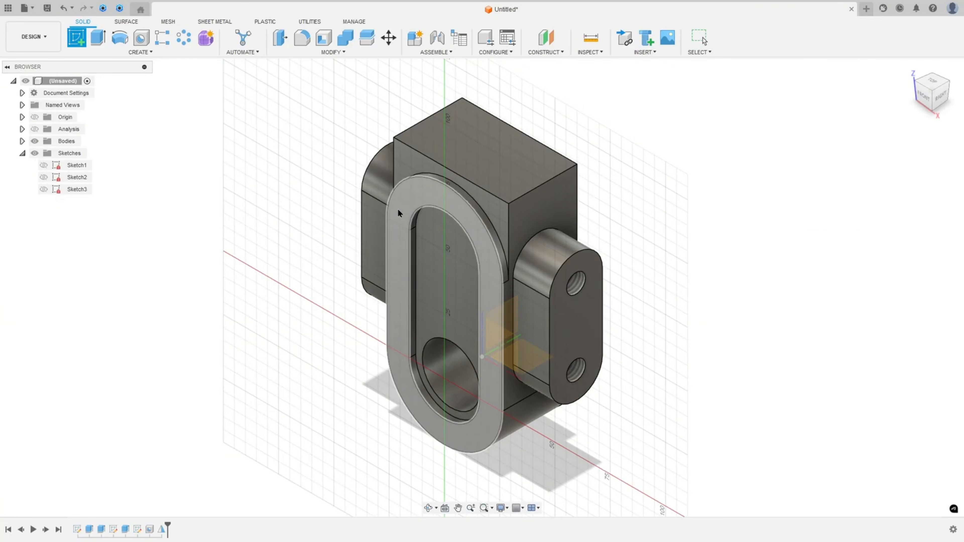
click(407, 214)
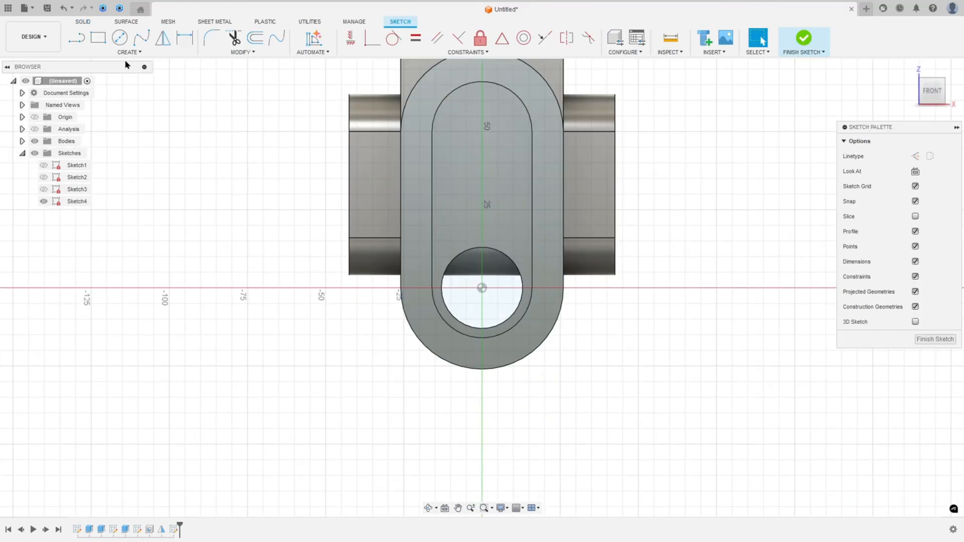
click(76, 38)
click(914, 157)
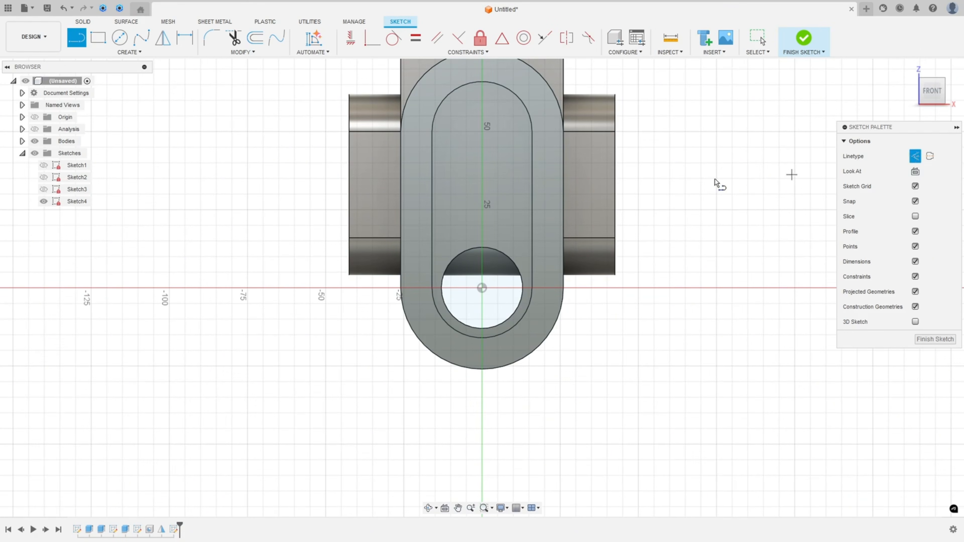
click(481, 288)
click(483, 158)
key(Escape)
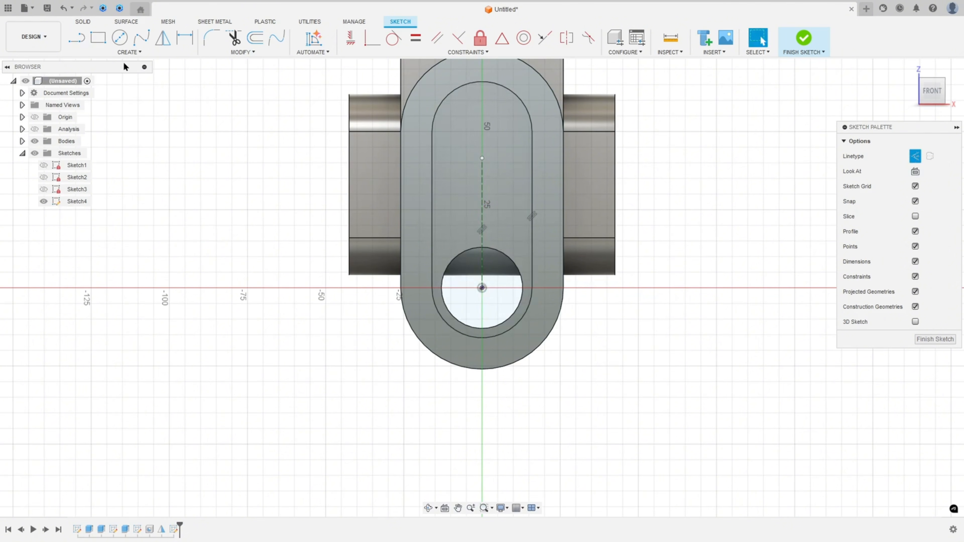
Place two sketch points on the rim to the left of the construction line
click(126, 53)
click(95, 154)
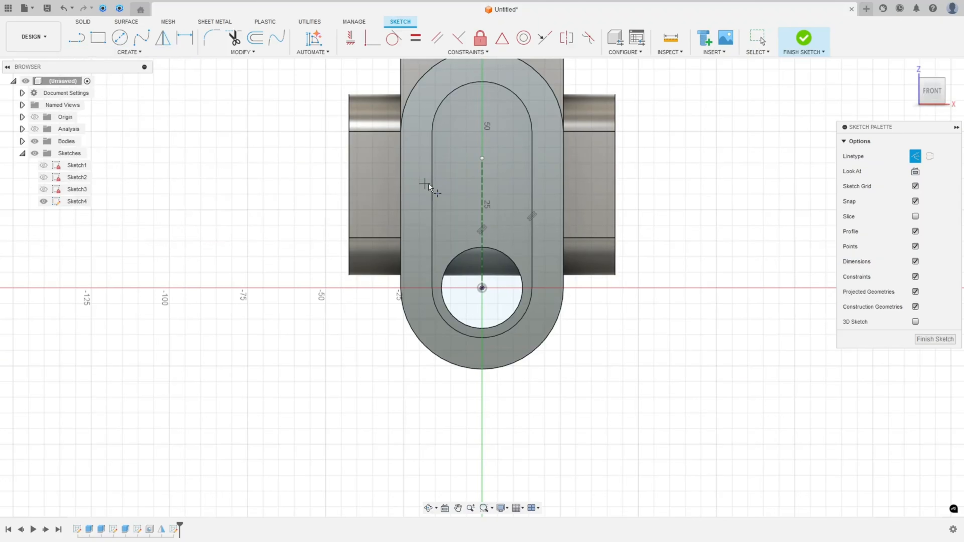
click(419, 162)
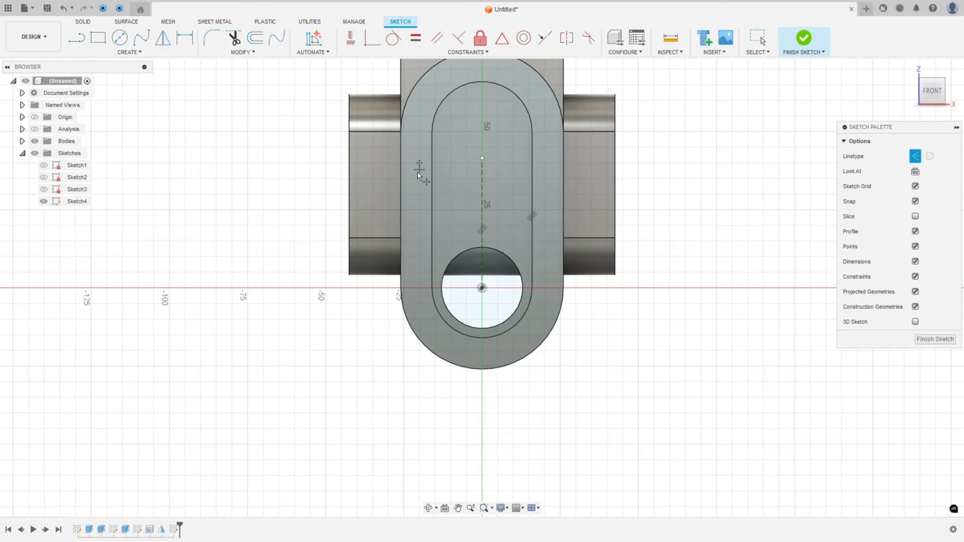
click(419, 240)
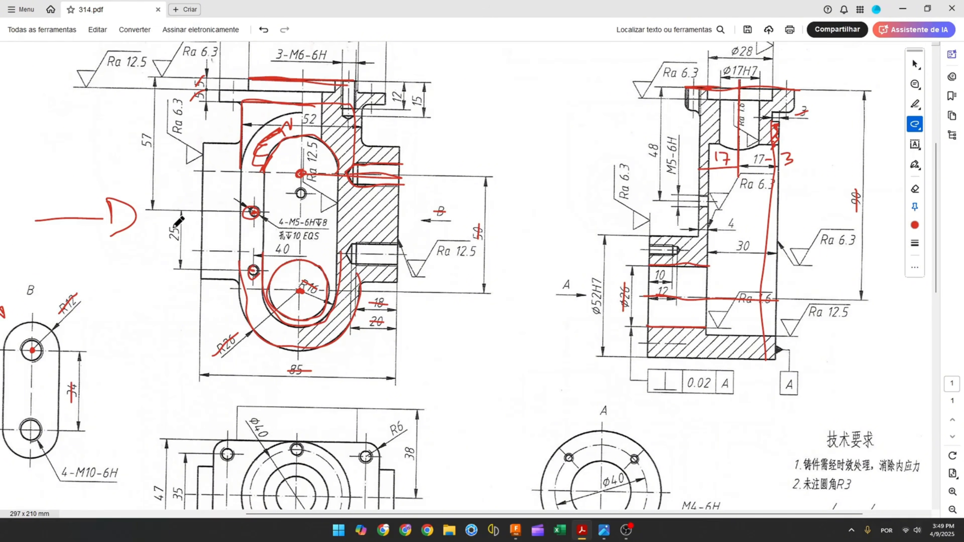
On the drawing, strike through the 40 dimension beside the M5 hole callout
drag(173, 226, 173, 238)
key(ctrl+z)
click(253, 212)
drag(275, 249, 293, 248)
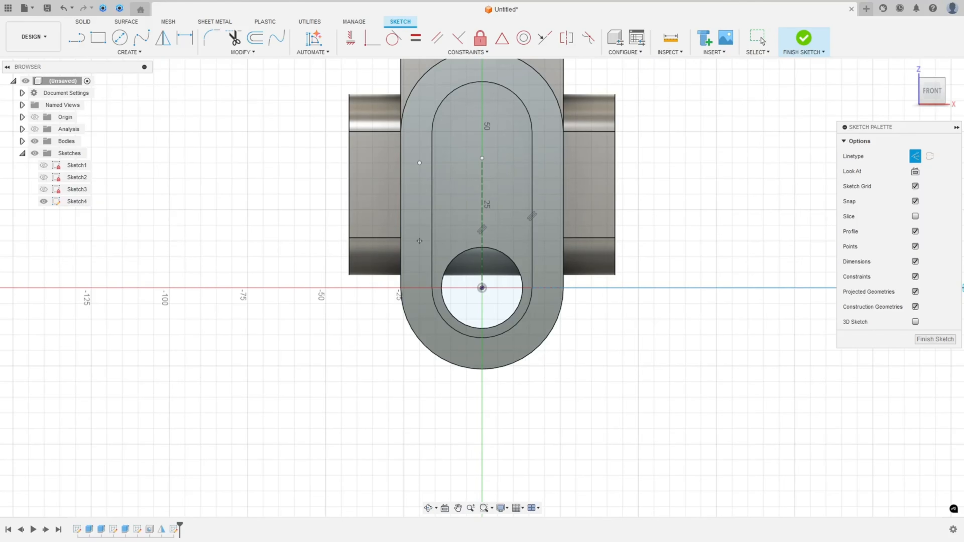
Dimension the two points 25 mm apart and the upper point 20 mm from the construction line
click(186, 38)
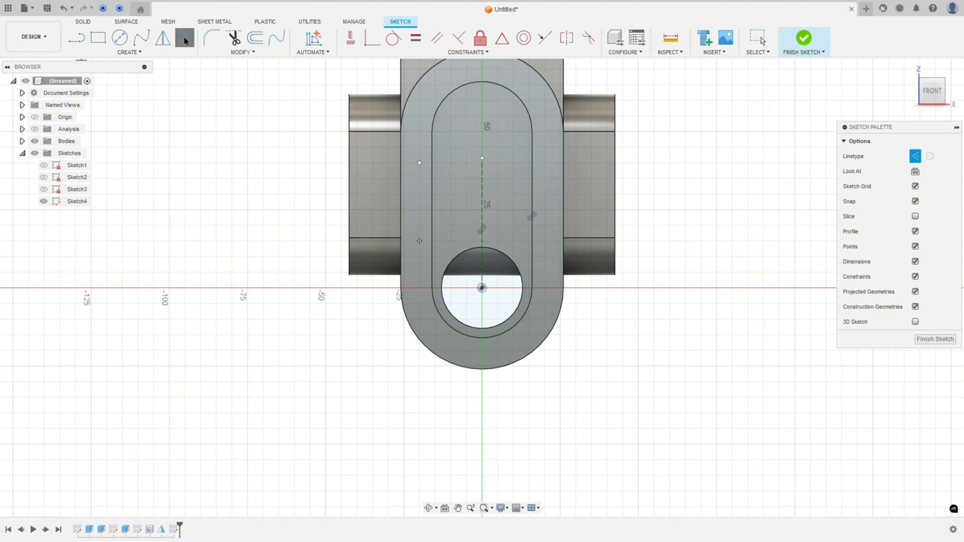
click(420, 163)
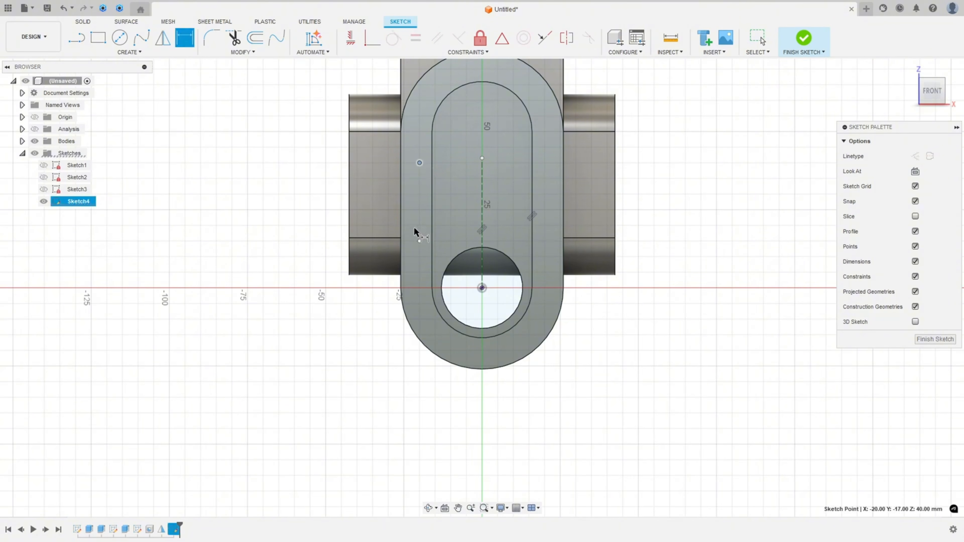
click(420, 241)
click(311, 204)
text(2)
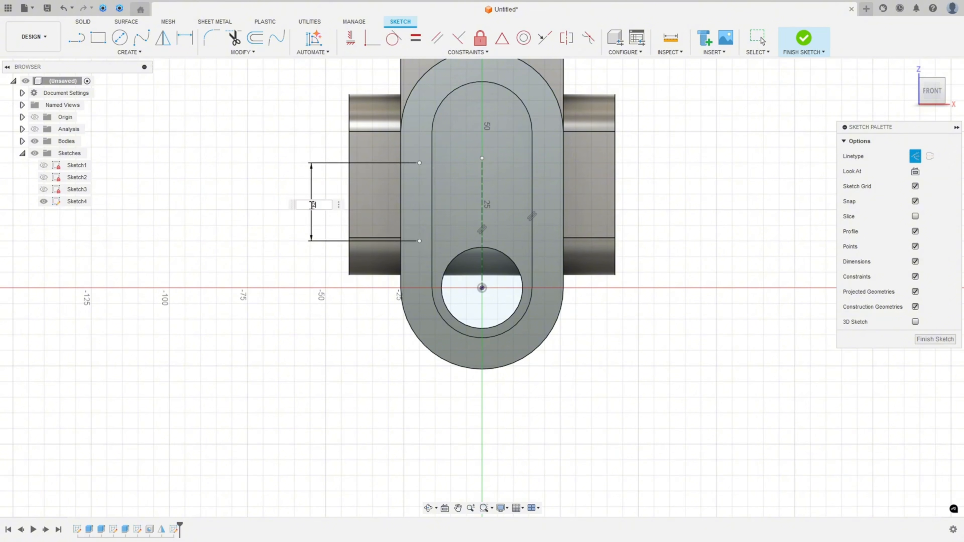
text(5)
key(Return)
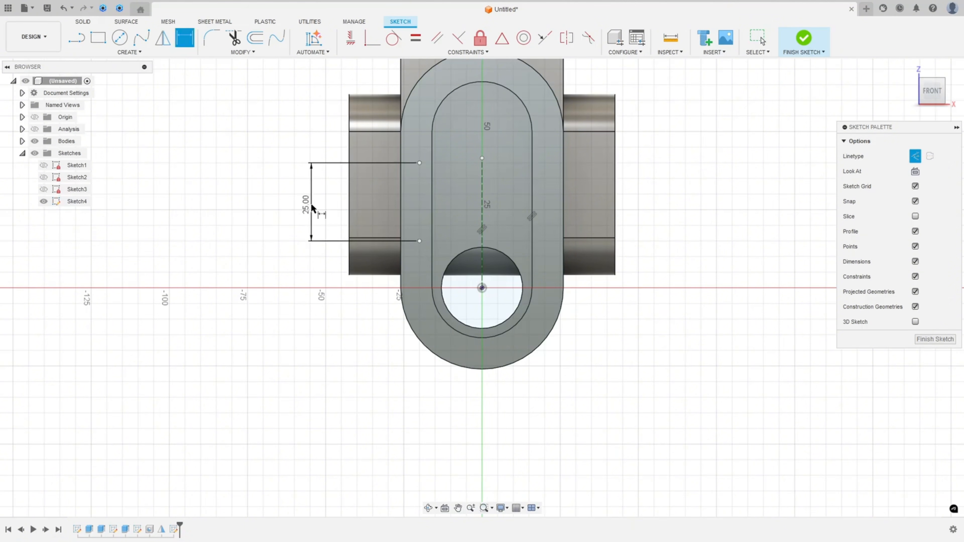
click(419, 163)
click(481, 172)
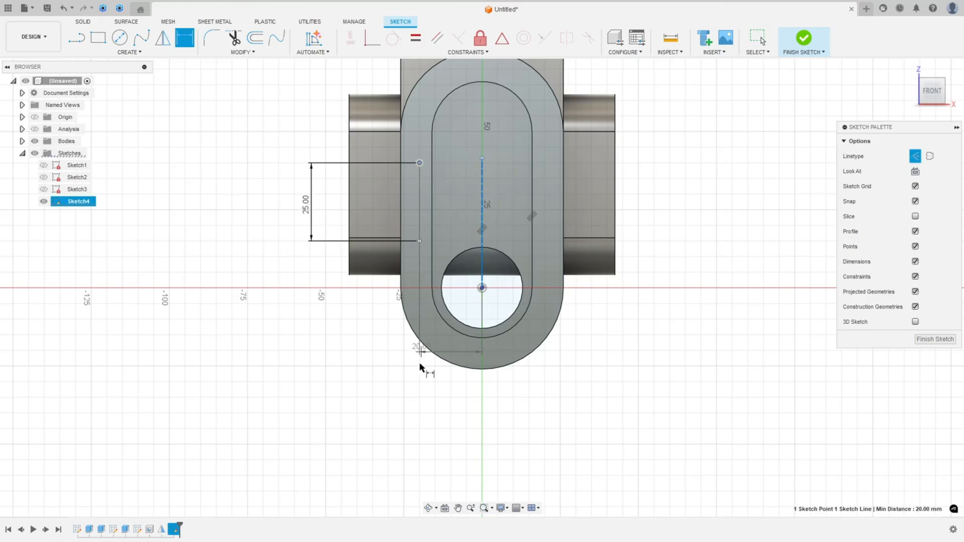
click(451, 407)
key(Return)
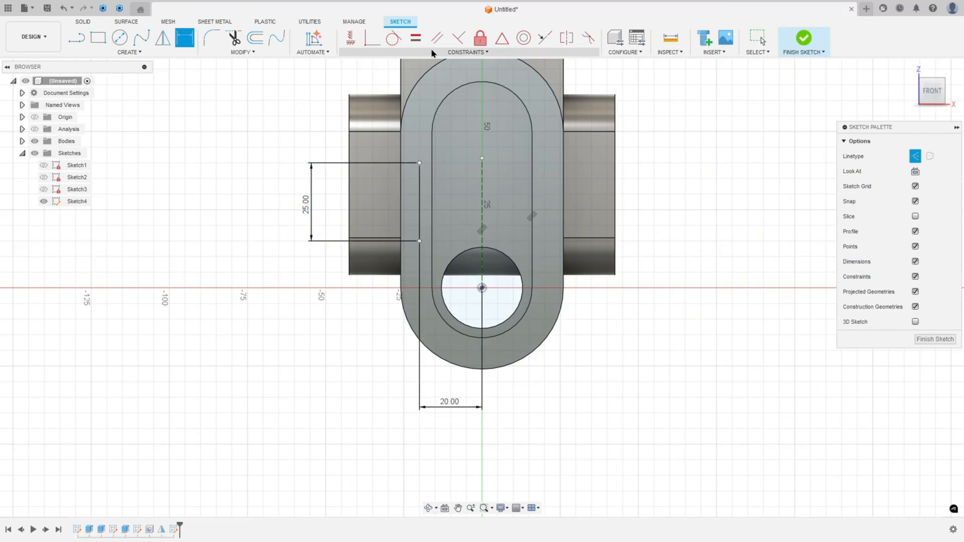
Constrain the two sketch points to be vertical to each other
click(350, 38)
click(419, 163)
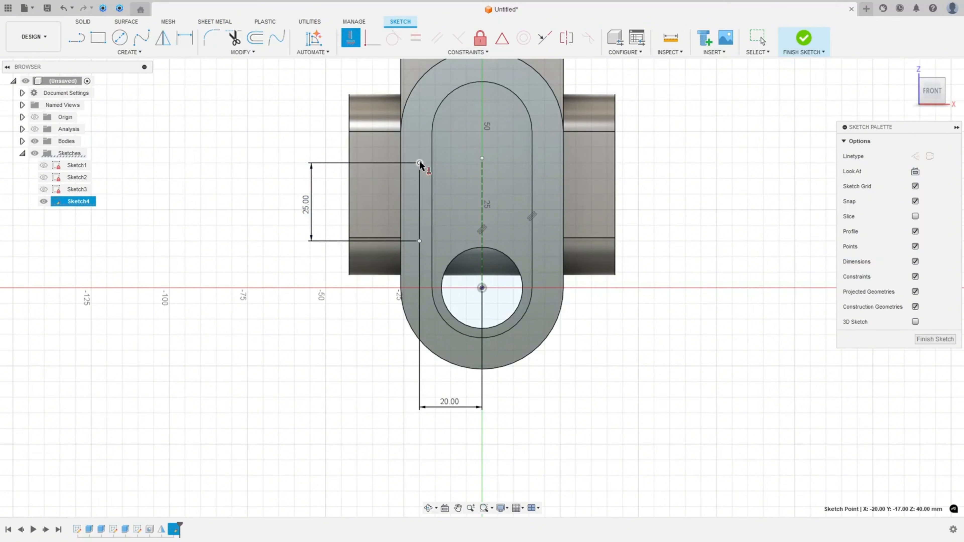
click(419, 240)
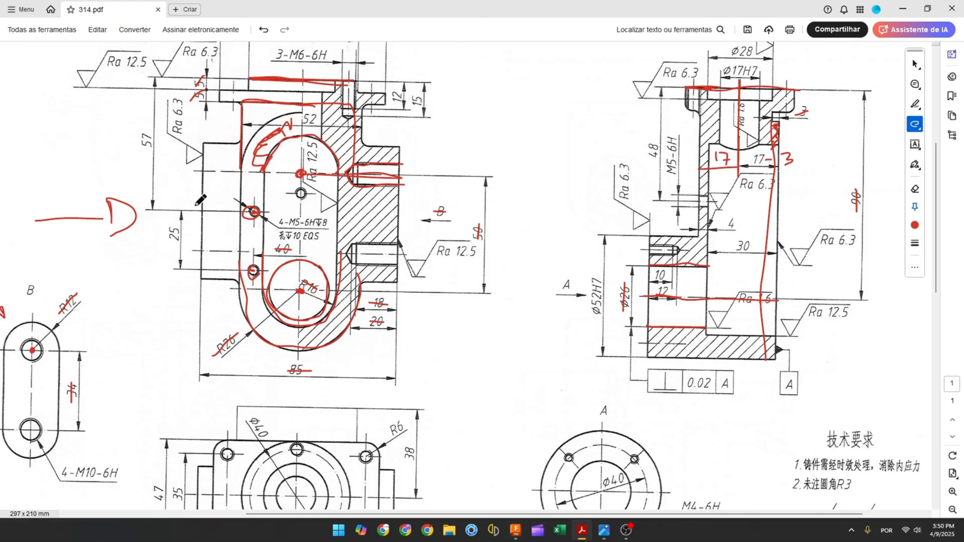
Referring to the drawing, dimension the upper point from the body's top edge as 57-5-5 mm
scroll(198, 200, up, 1)
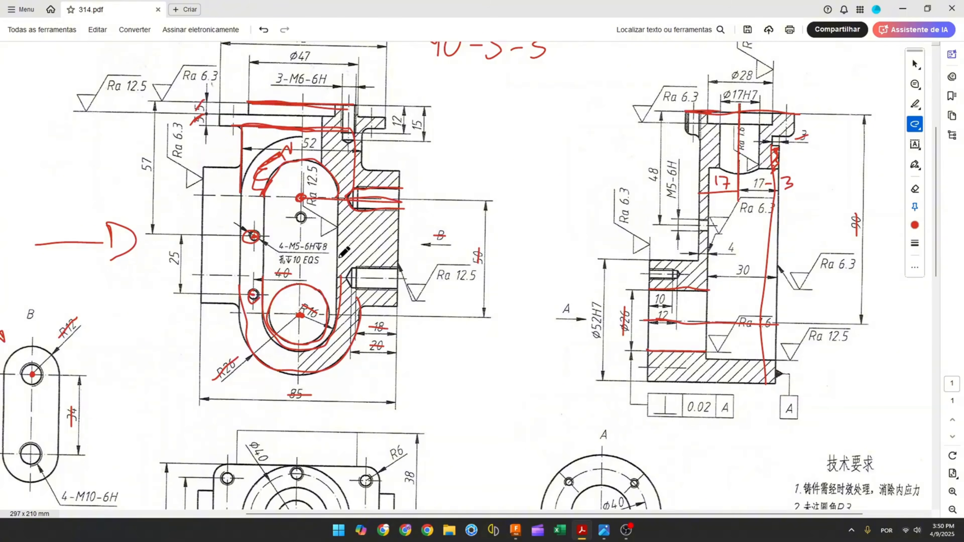
click(516, 529)
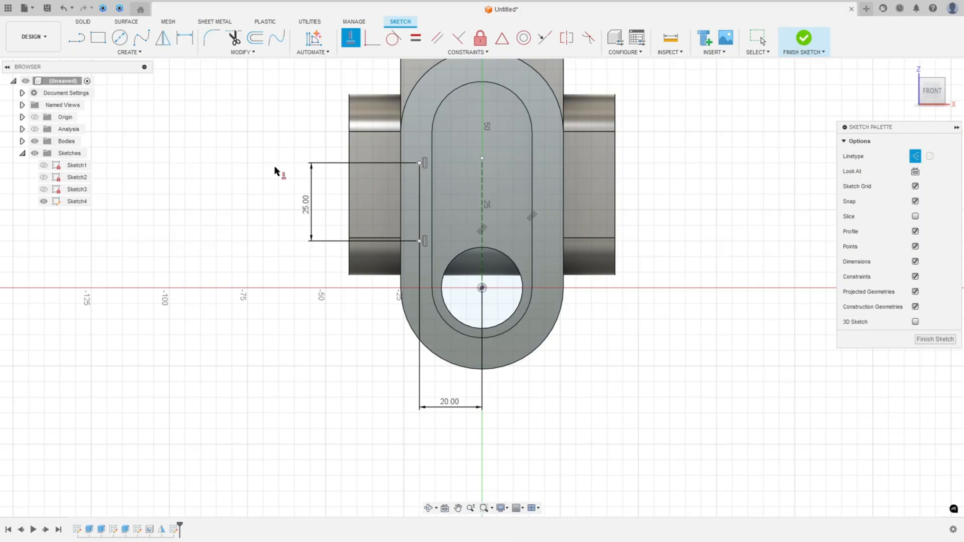
scroll(280, 175, down, 2)
key(d)
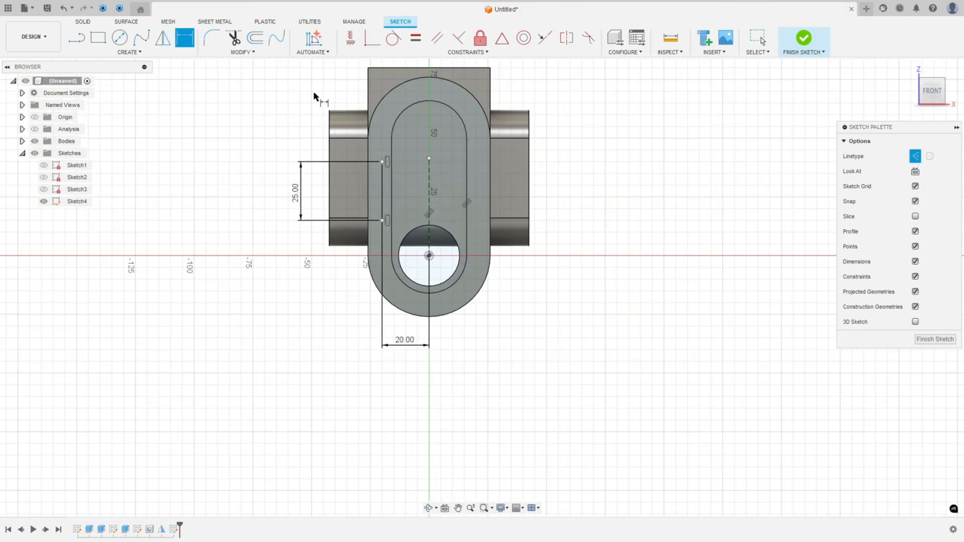
click(381, 161)
click(374, 69)
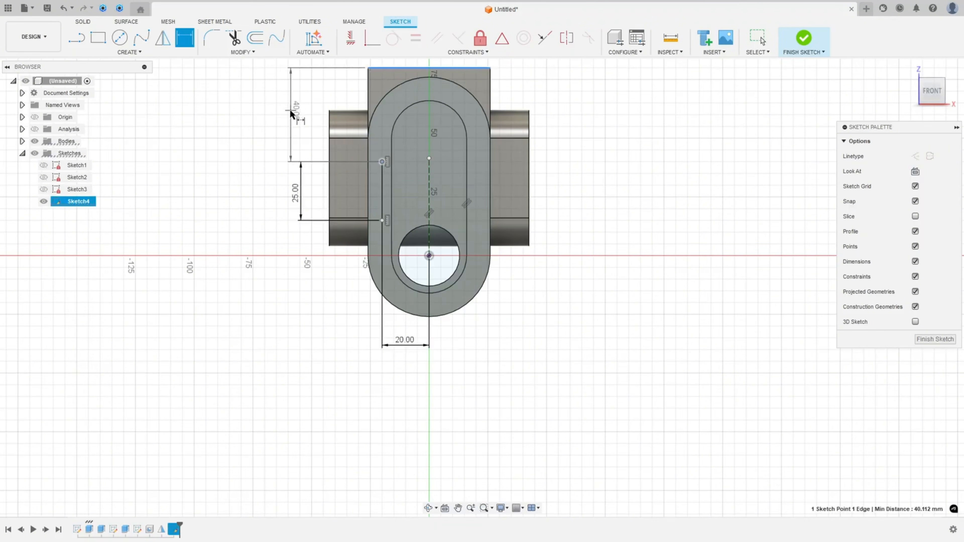
click(297, 112)
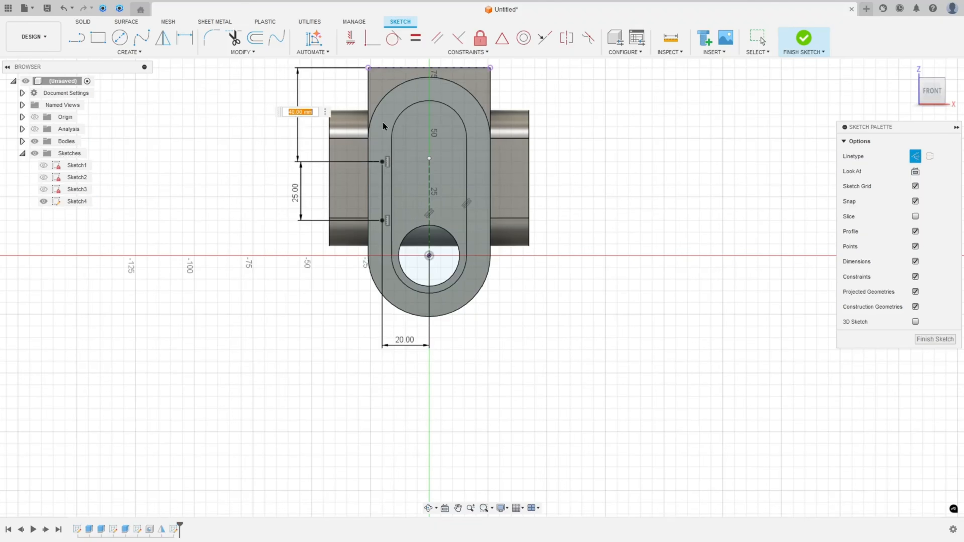
text(57-5-5)
key(Return)
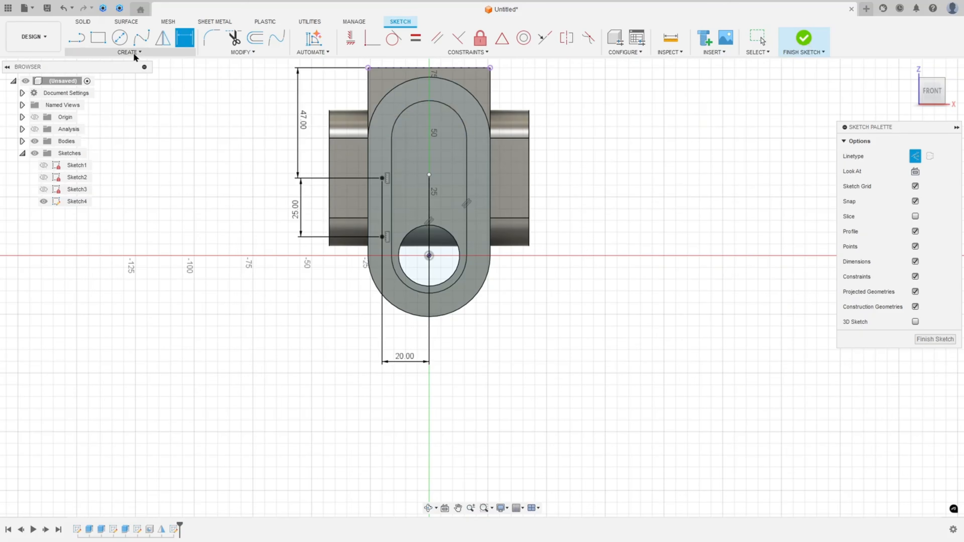
Mirror the two sketch points across the vertical construction line
click(163, 38)
click(381, 178)
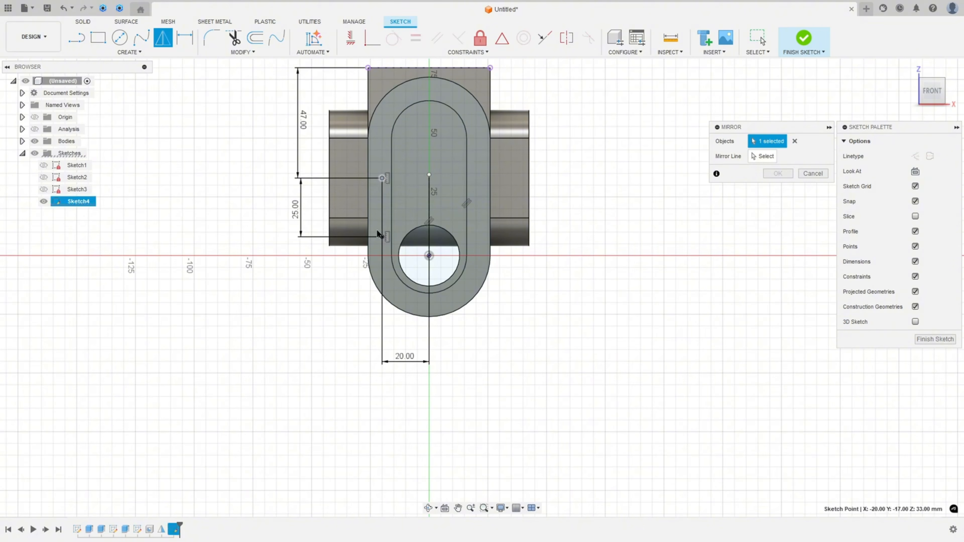
click(382, 236)
click(761, 156)
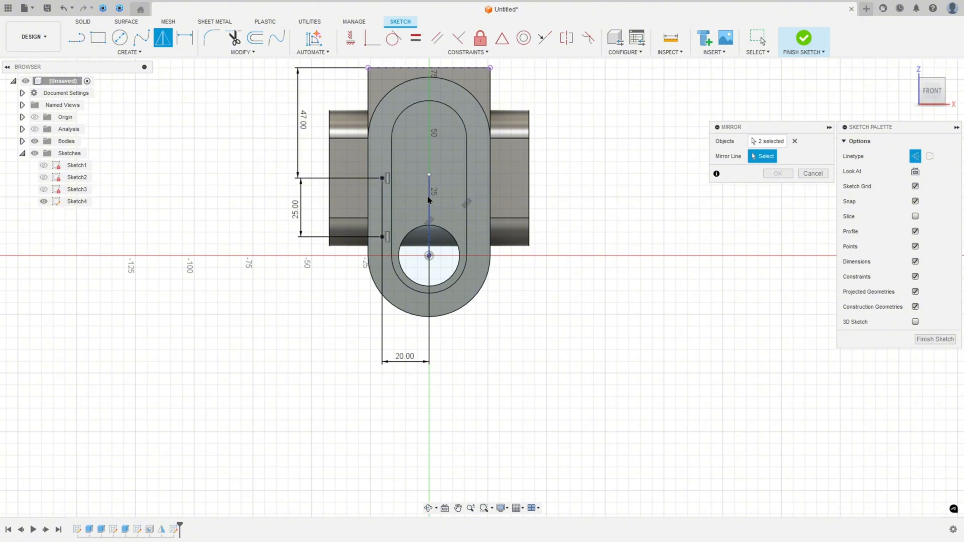
click(431, 208)
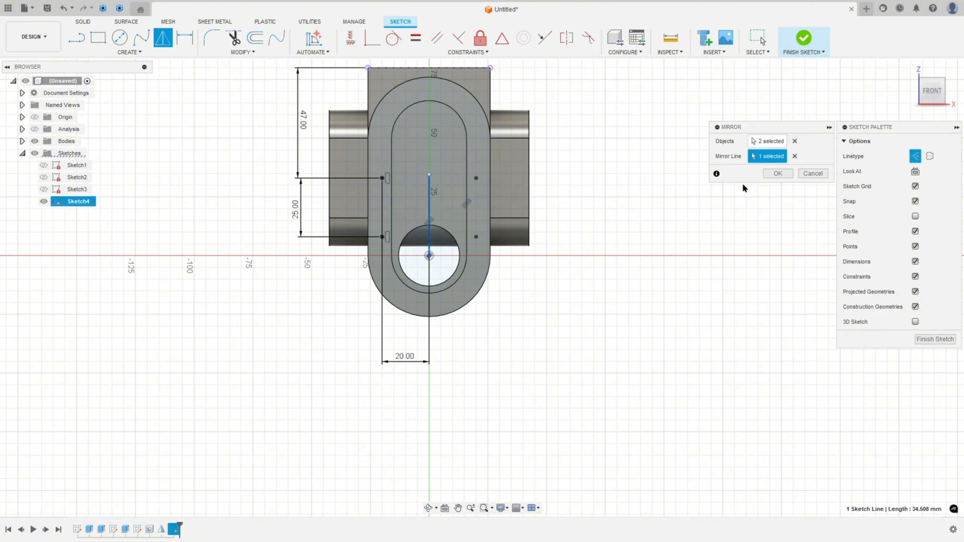
click(776, 173)
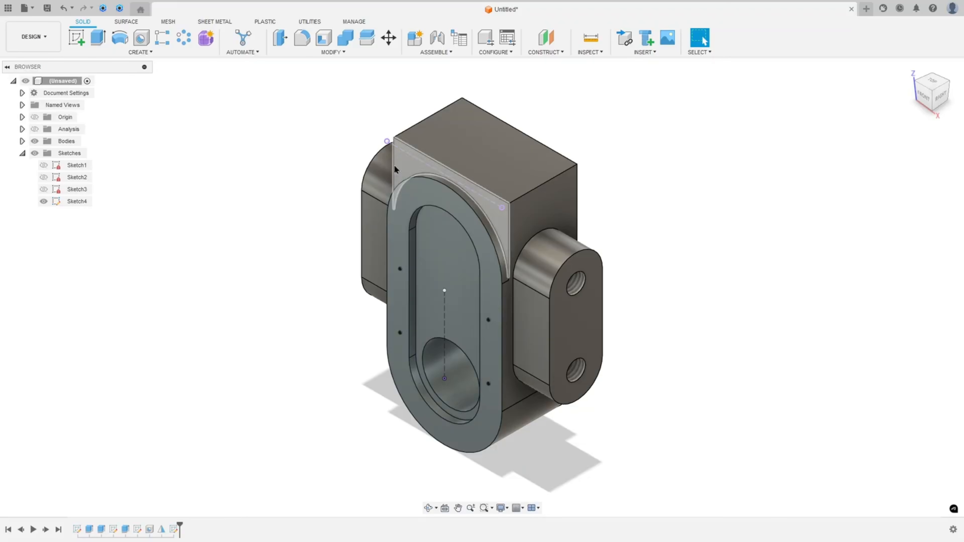
On the drawing, strike through the 4-M5-6H hole callout
click(140, 39)
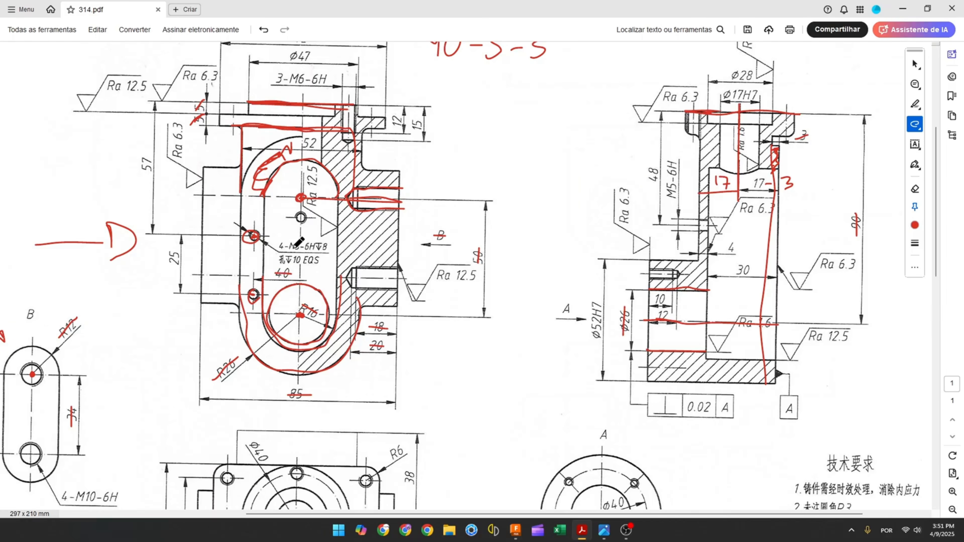
drag(290, 247, 304, 247)
drag(319, 248, 329, 245)
click(516, 530)
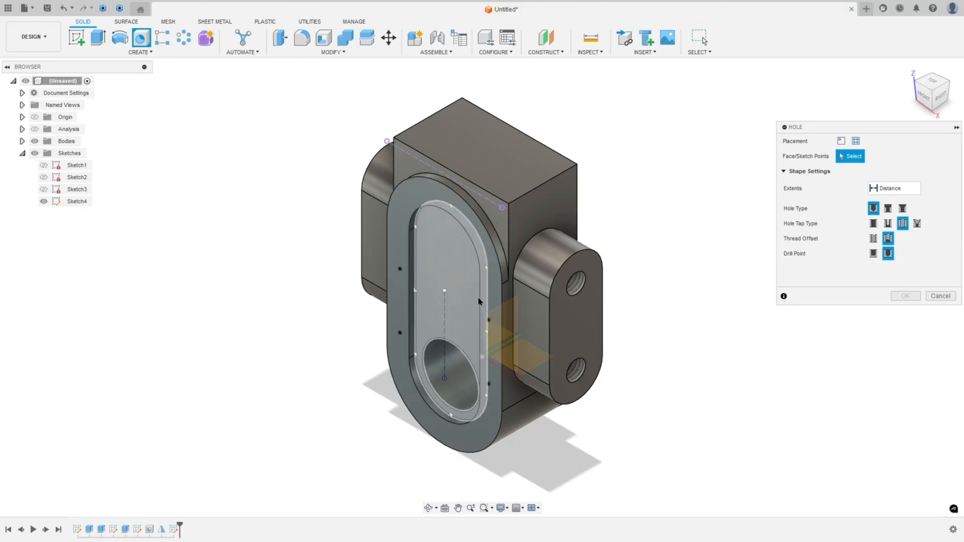
Create tapped holes on the four sketch points and set the thread size to 5.0 mm
click(855, 141)
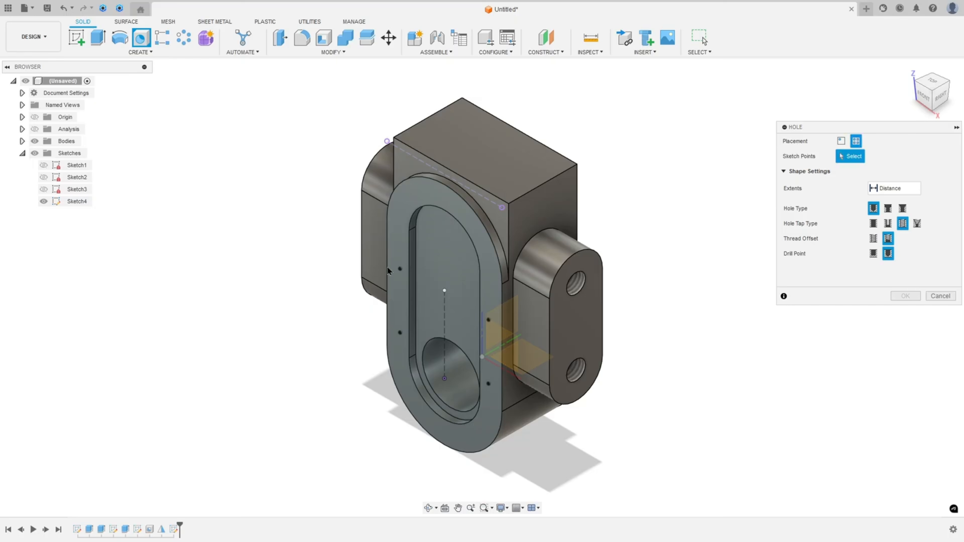
click(400, 270)
click(399, 333)
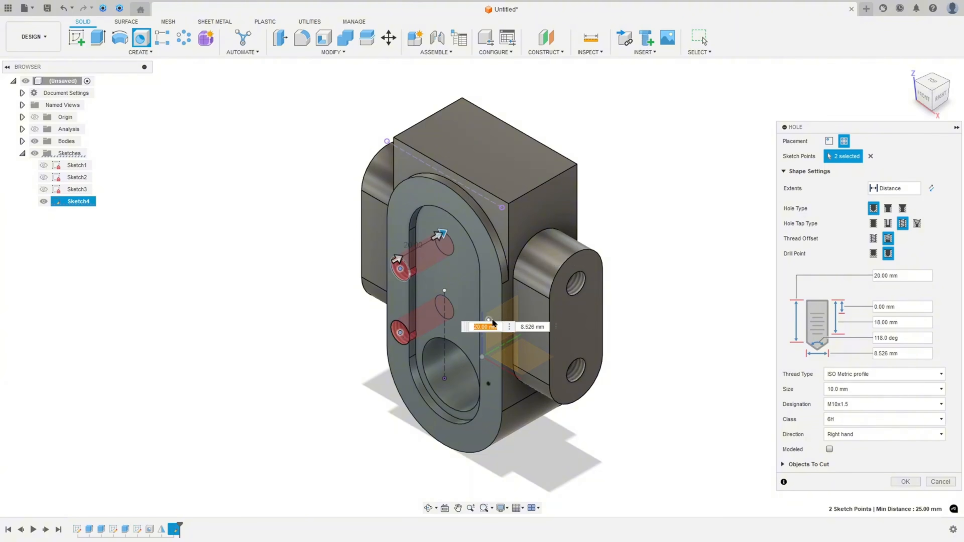
click(488, 320)
click(489, 383)
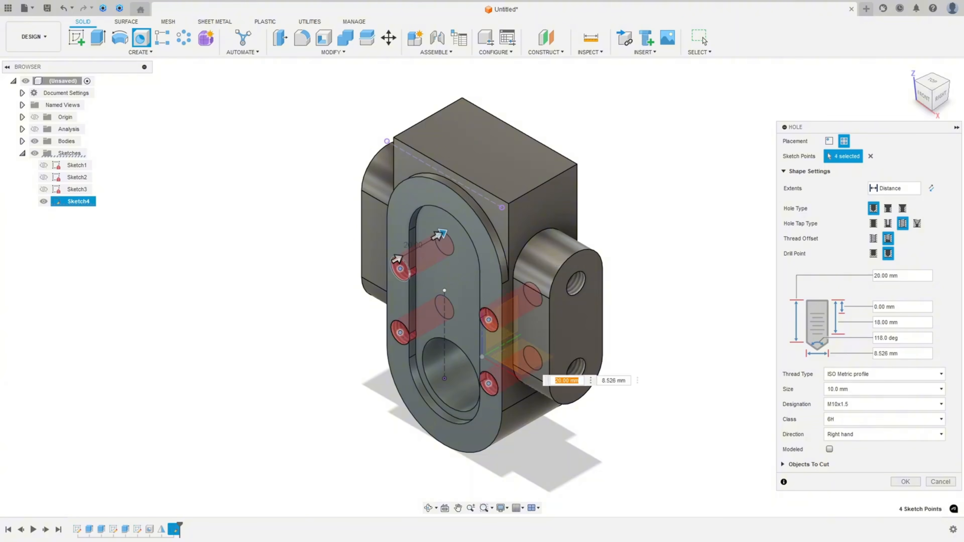
click(868, 392)
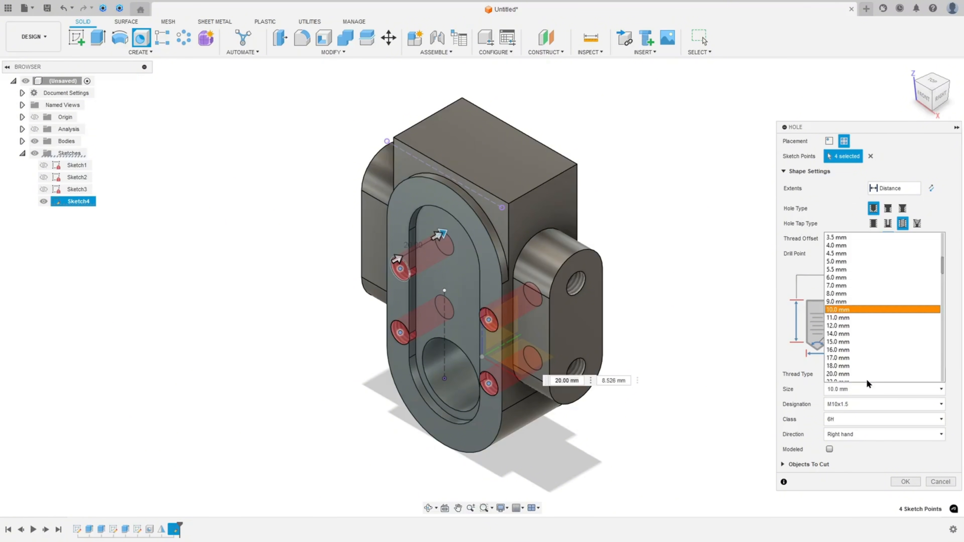
click(838, 254)
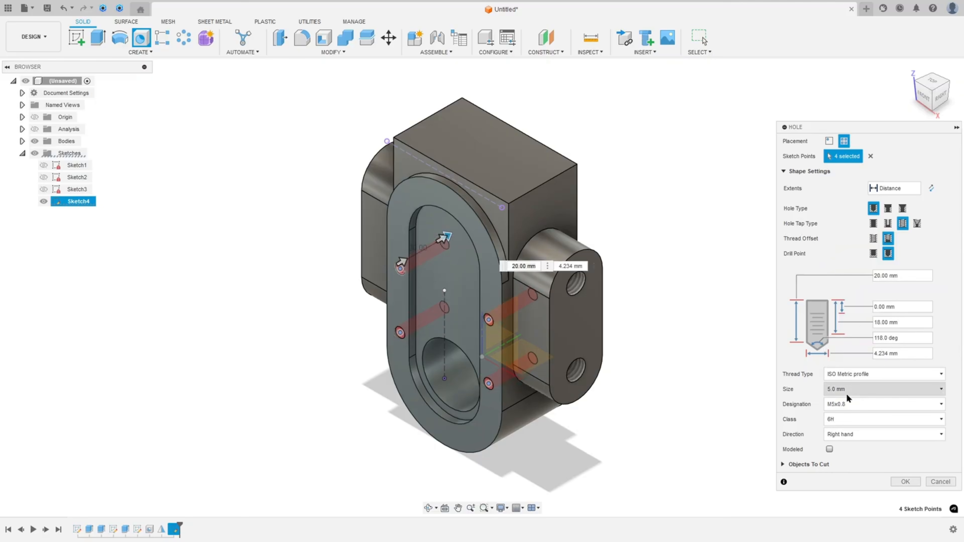
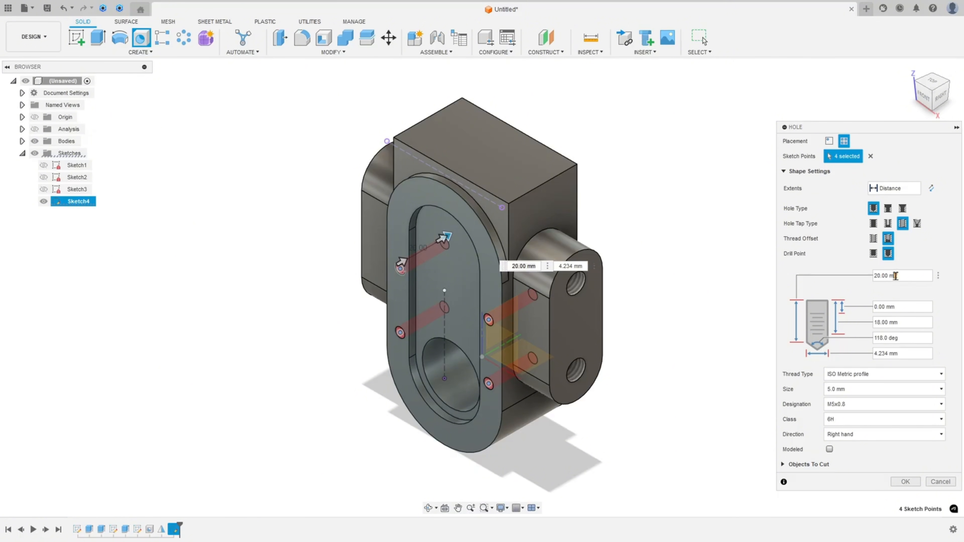
Set the tapped holes' depth to 10 mm and thread depth to 8 mm, and confirm the holes
drag(897, 276, 850, 281)
text(10)
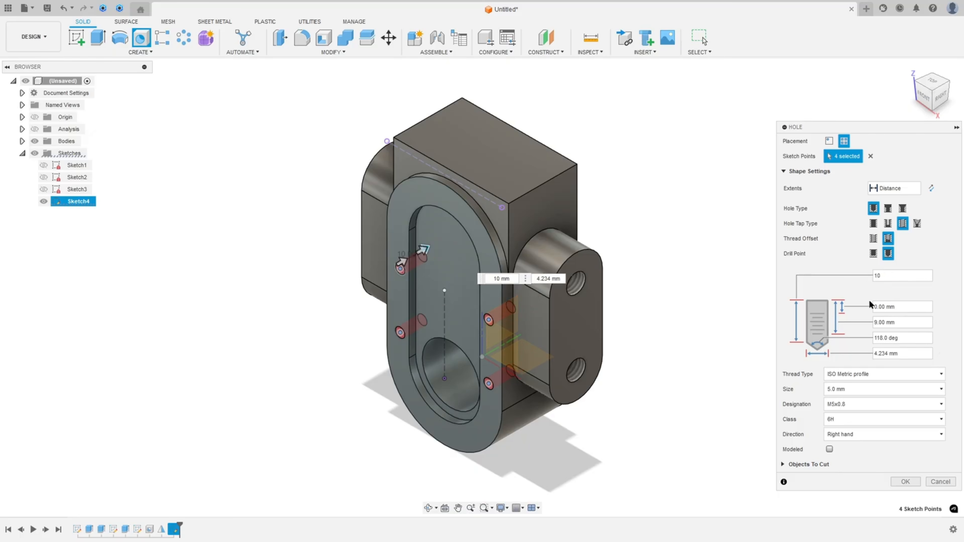
drag(894, 323, 866, 327)
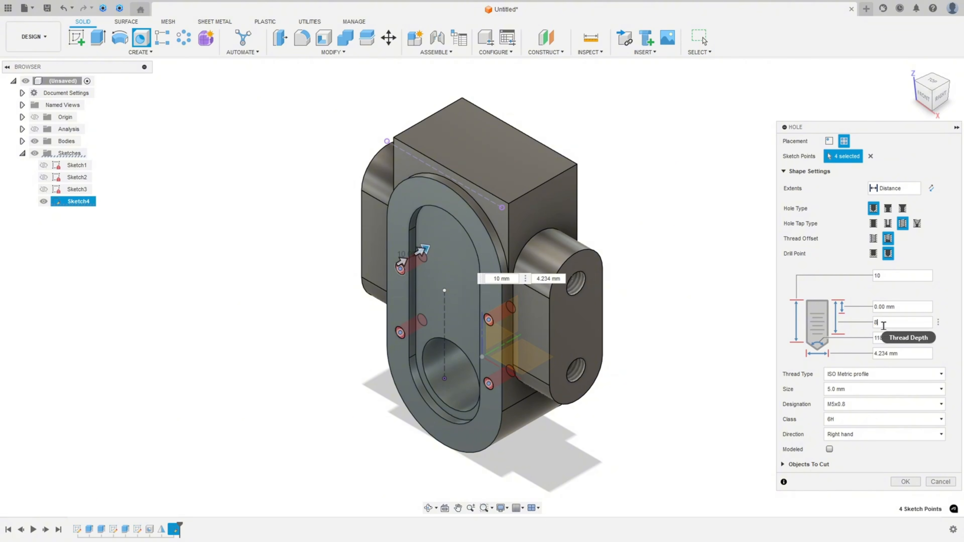
click(905, 482)
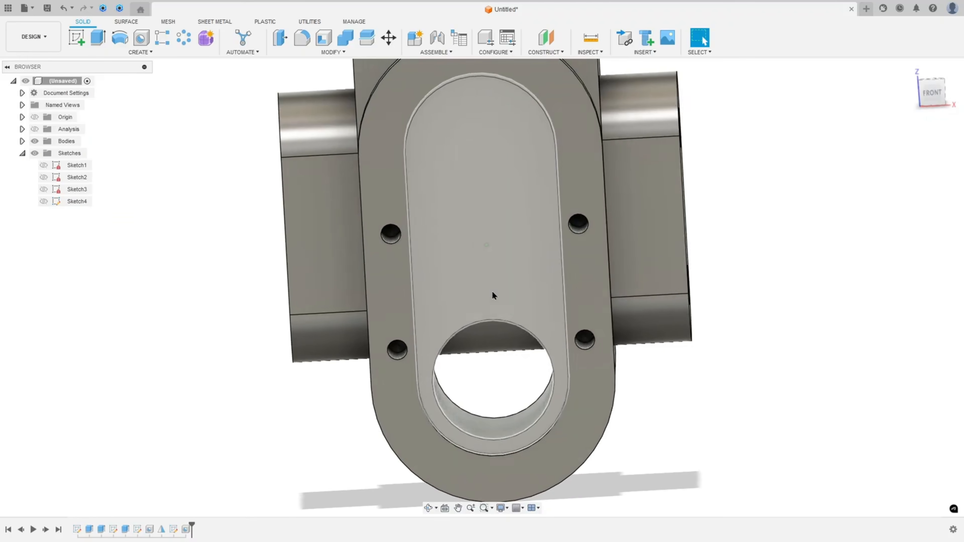
Switch to the PDF drawing and mark the top flange outline in red
key(F6)
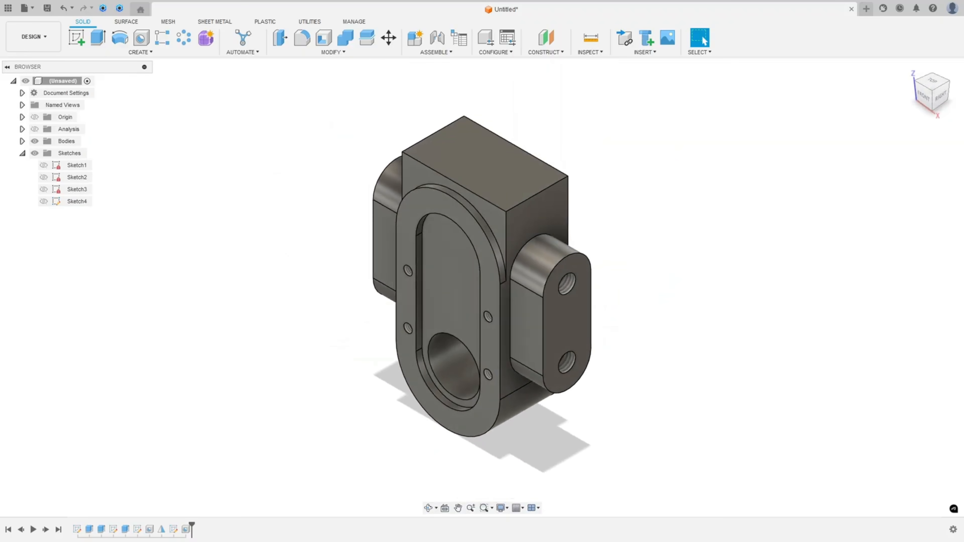
key(alt+Tab)
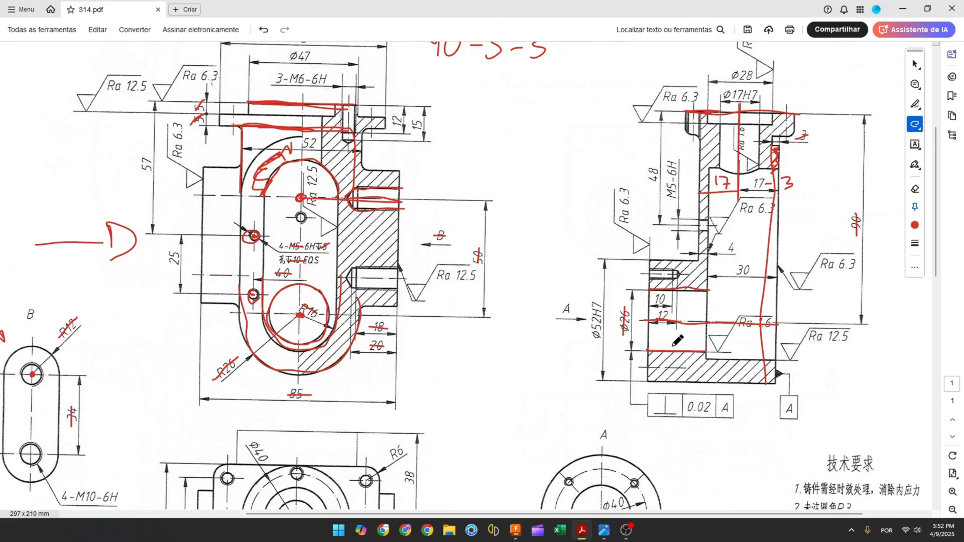
scroll(506, 306, up, 1)
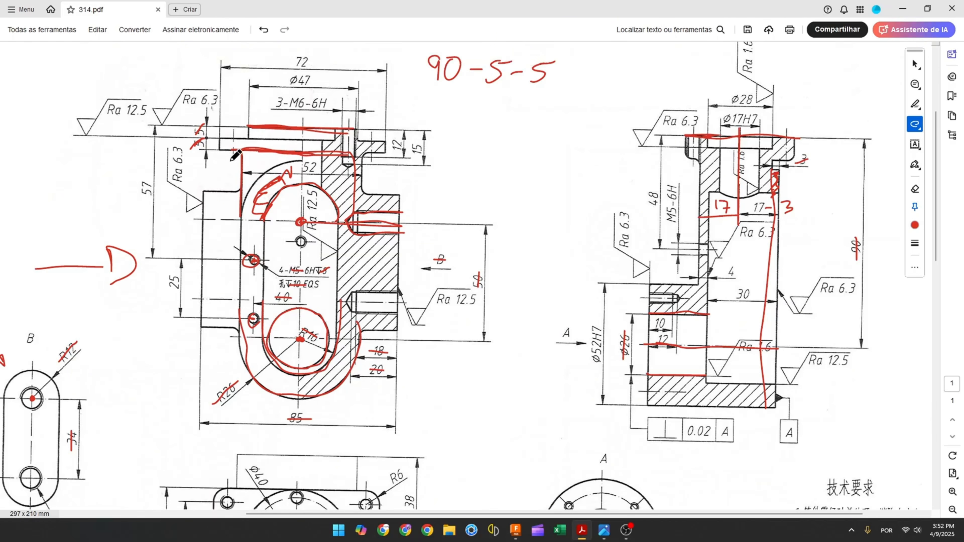
mouse_move(219, 140)
mouse_down()
mouse_move(385, 144)
mouse_move(340, 151)
mouse_move(223, 142)
mouse_up()
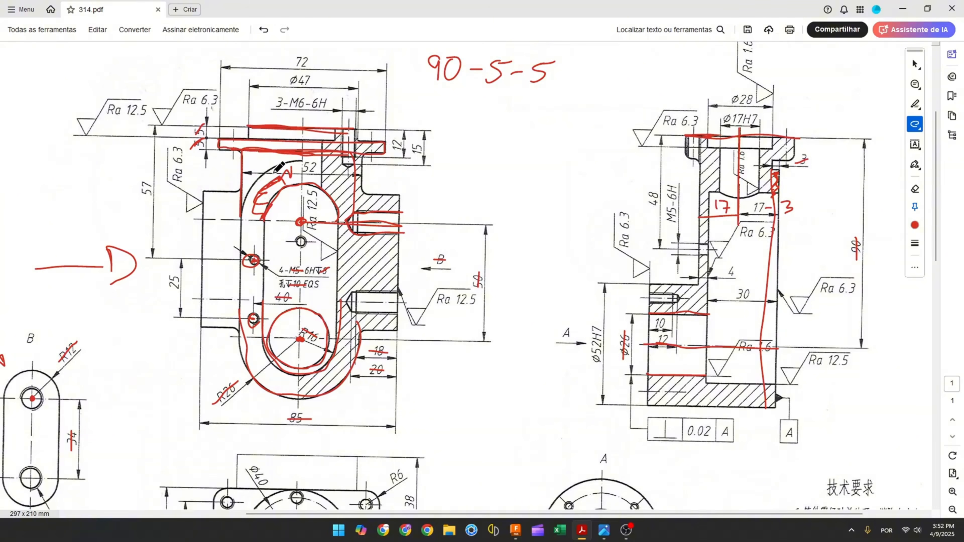
scroll(280, 174, down, 5)
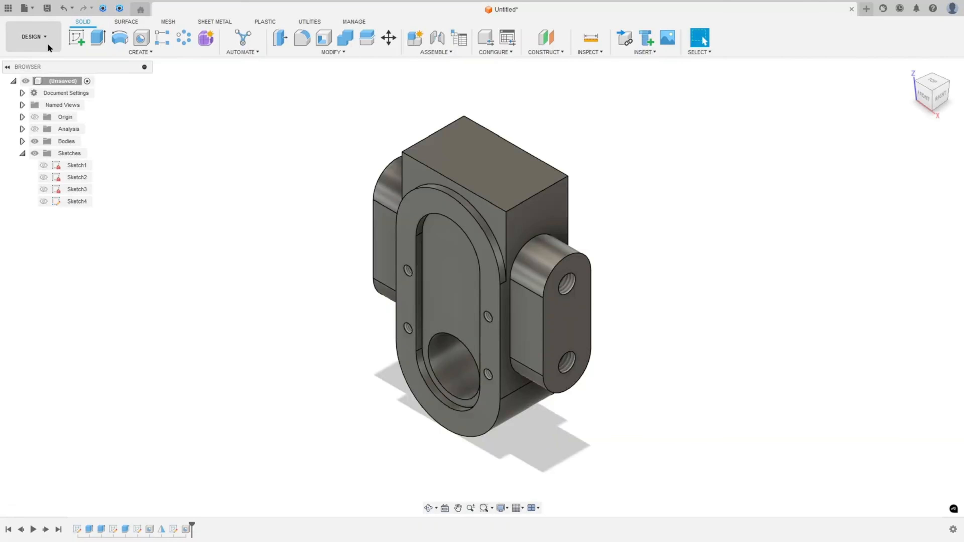
Start a new sketch on the body's top face
click(81, 39)
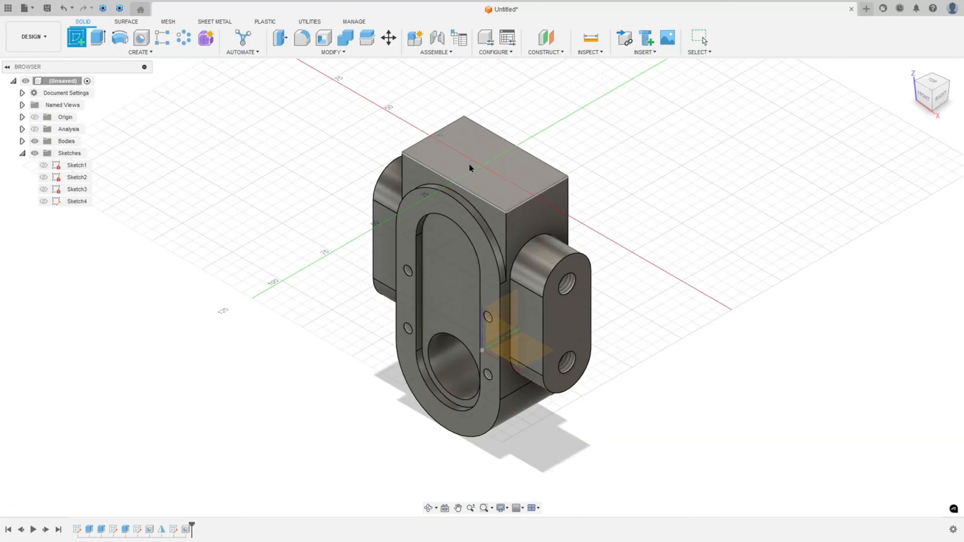
click(469, 163)
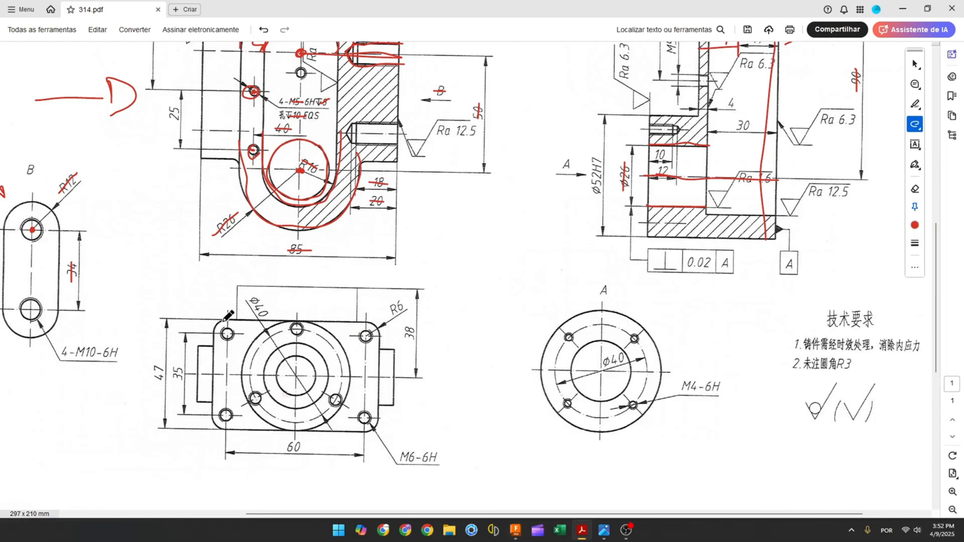
On the drawing, mark the flange's R6 corner and its 60 mm and 47 mm dimensions
drag(233, 319, 217, 330)
drag(283, 445, 311, 448)
scroll(283, 367, up, 3)
ctrl+scroll(287, 361, down, 2)
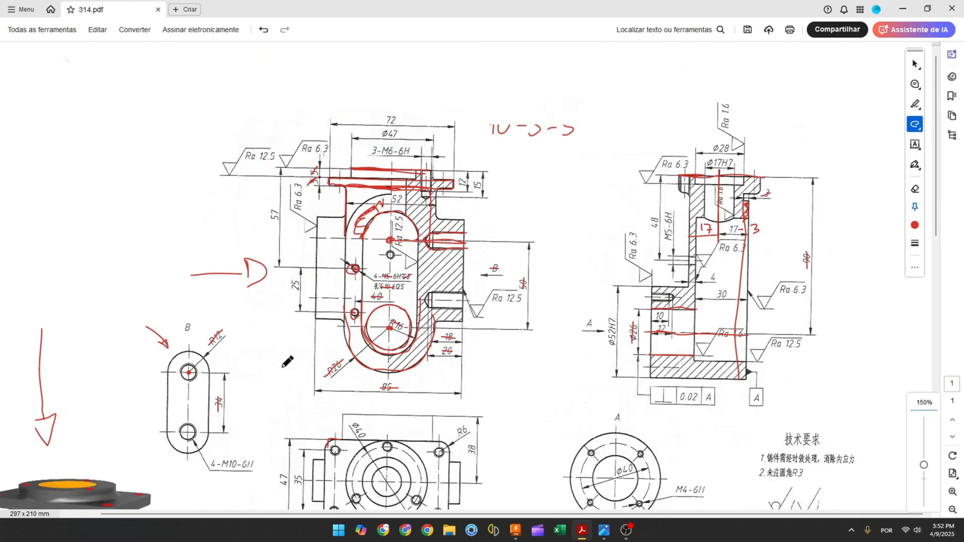
scroll(399, 258, down, 3)
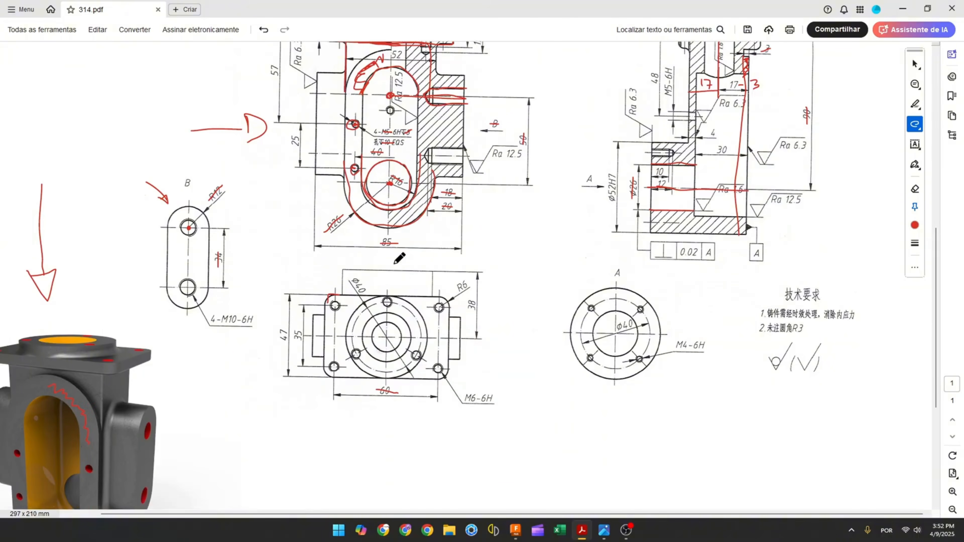
drag(285, 327, 283, 349)
click(514, 529)
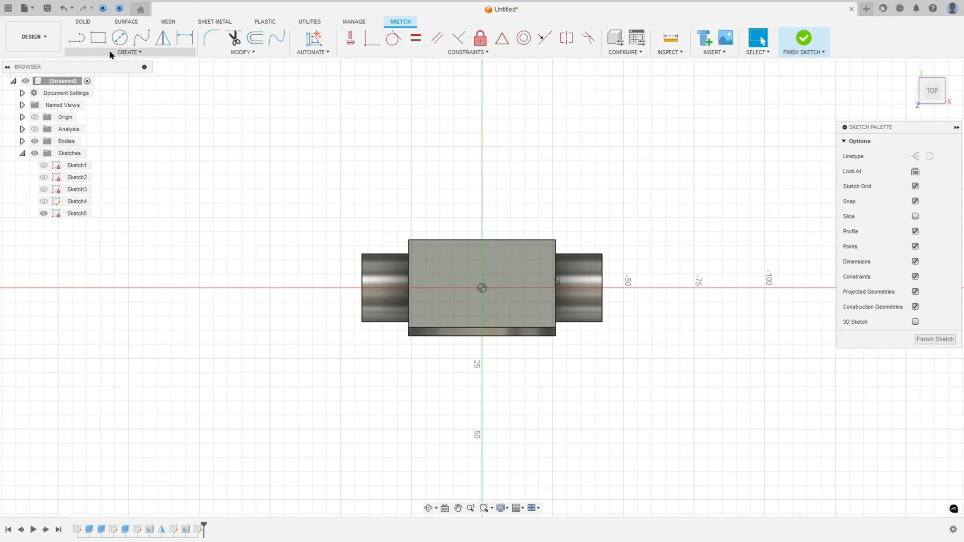
Draw a center rectangle at the origin, 72 mm wide and 47 mm high
click(98, 38)
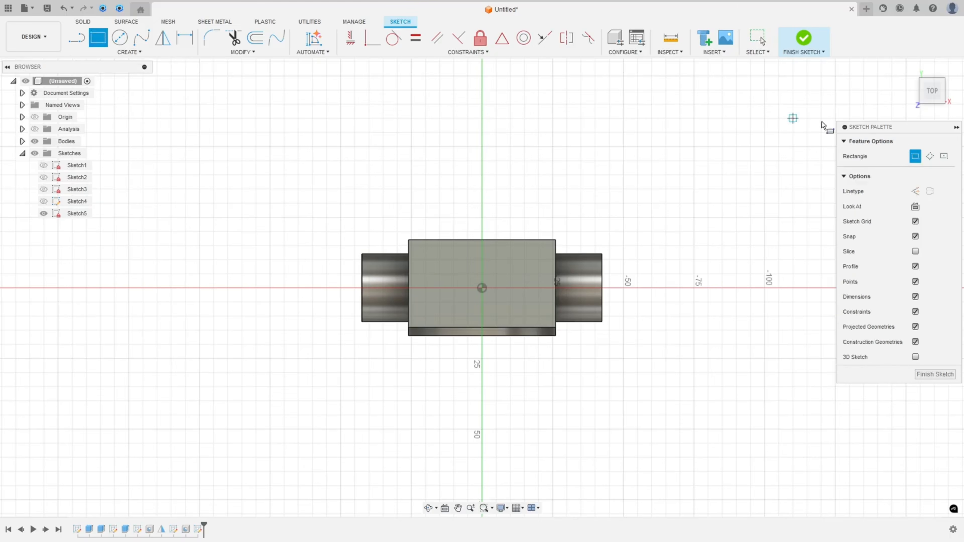
click(943, 157)
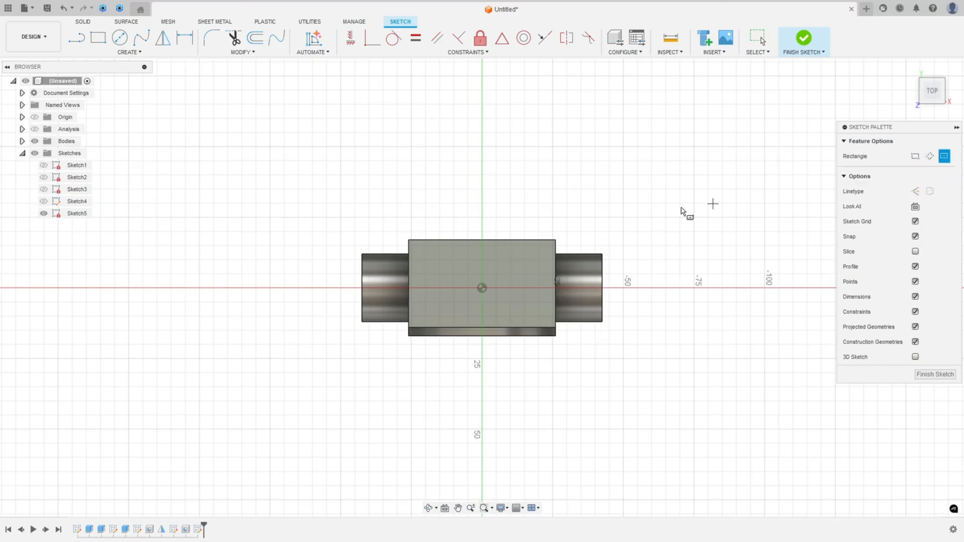
click(482, 288)
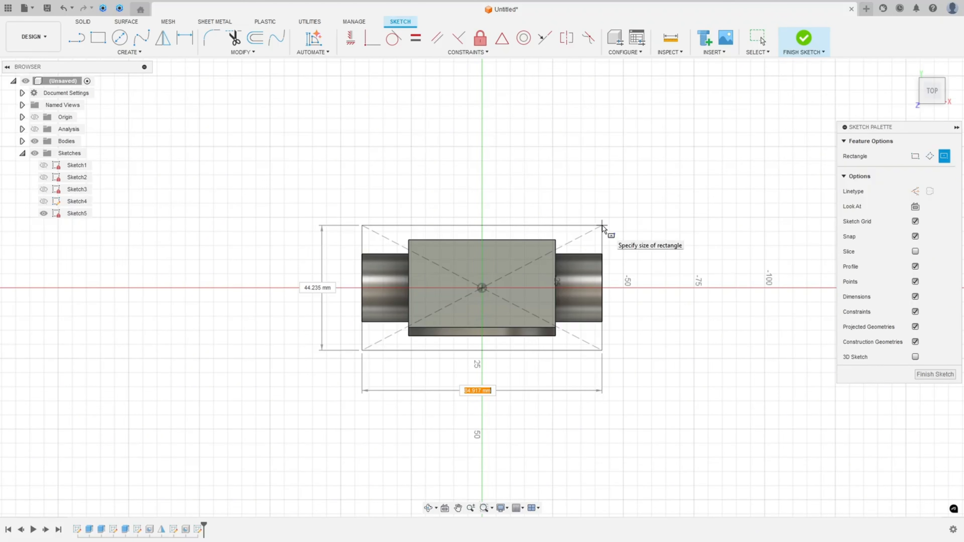
text(72)
key(Tab)
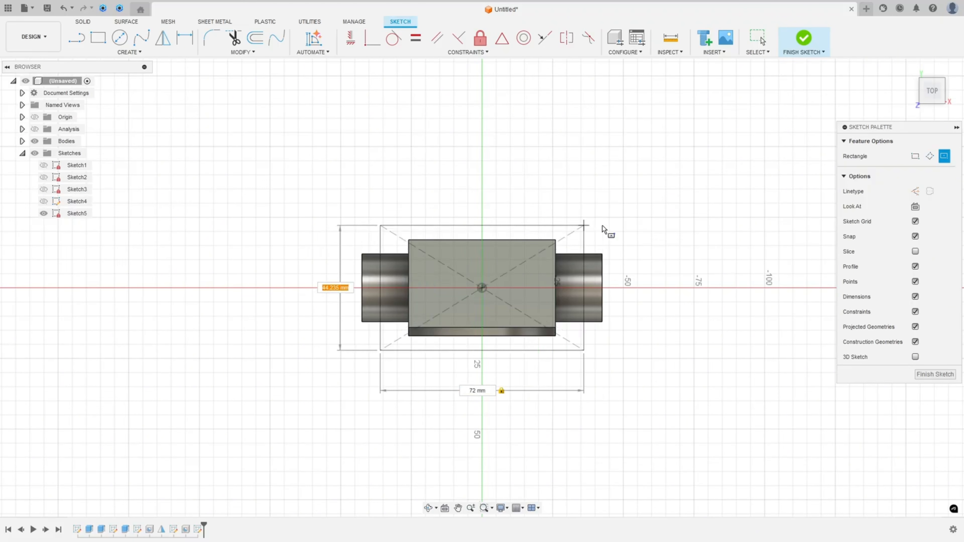
text(47)
key(Return)
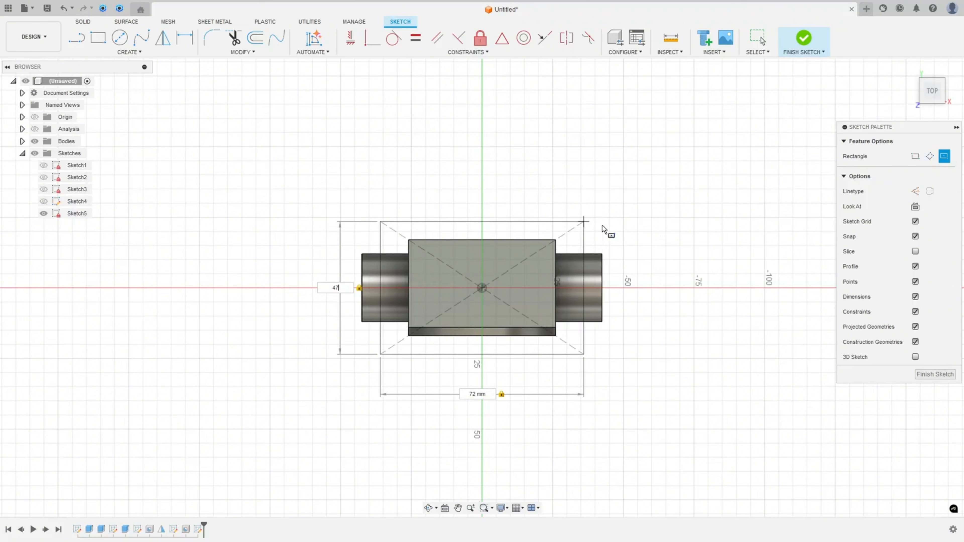
key(Escape)
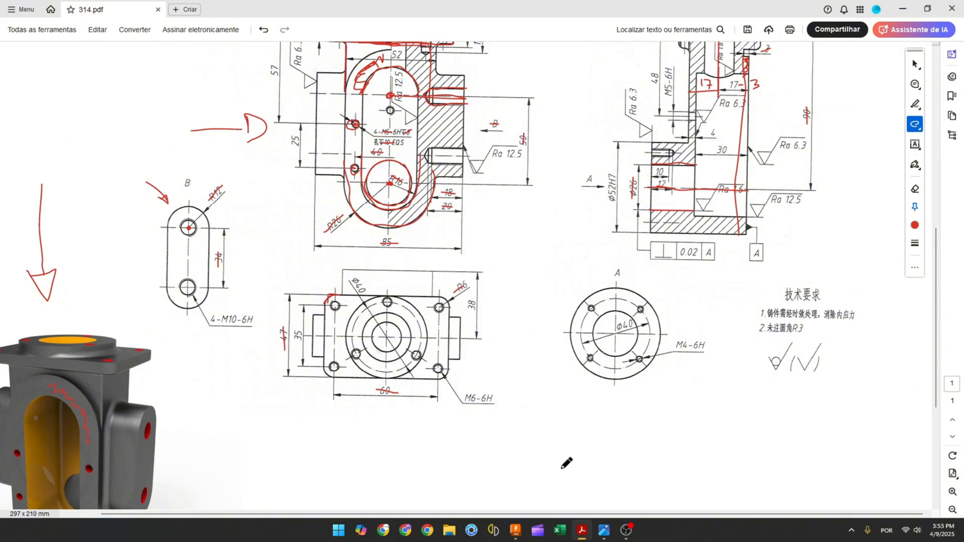
Fillet all four rectangle corners with a 6 mm radius
click(521, 531)
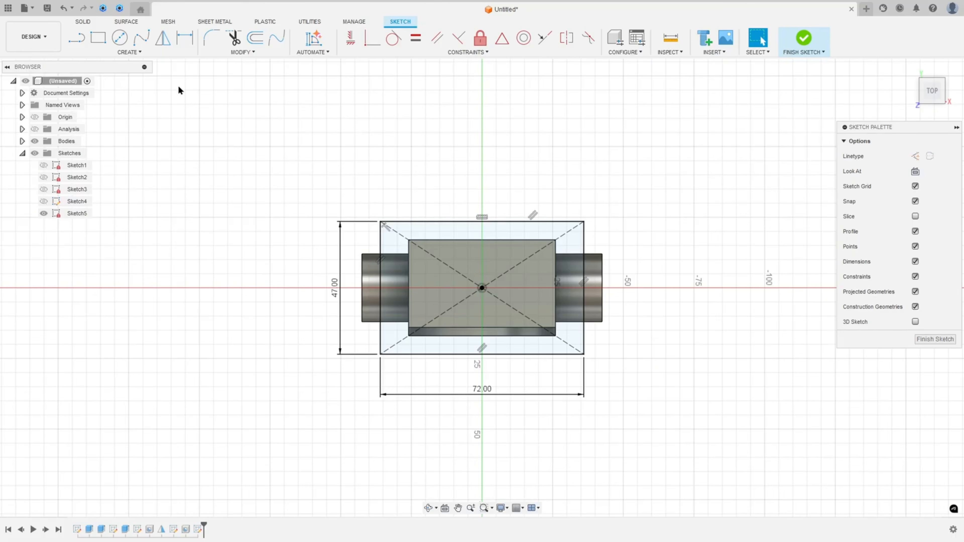
click(210, 38)
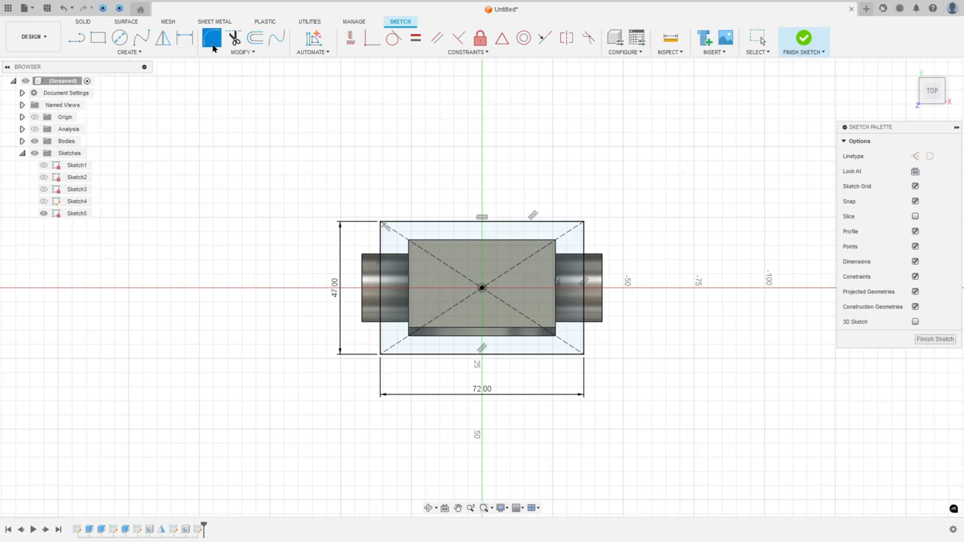
click(391, 222)
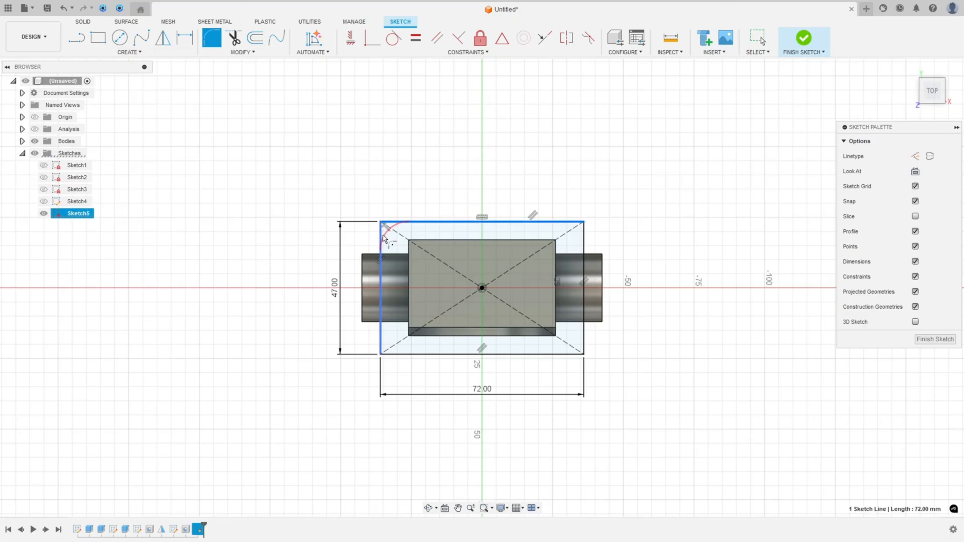
click(382, 236)
text(6)
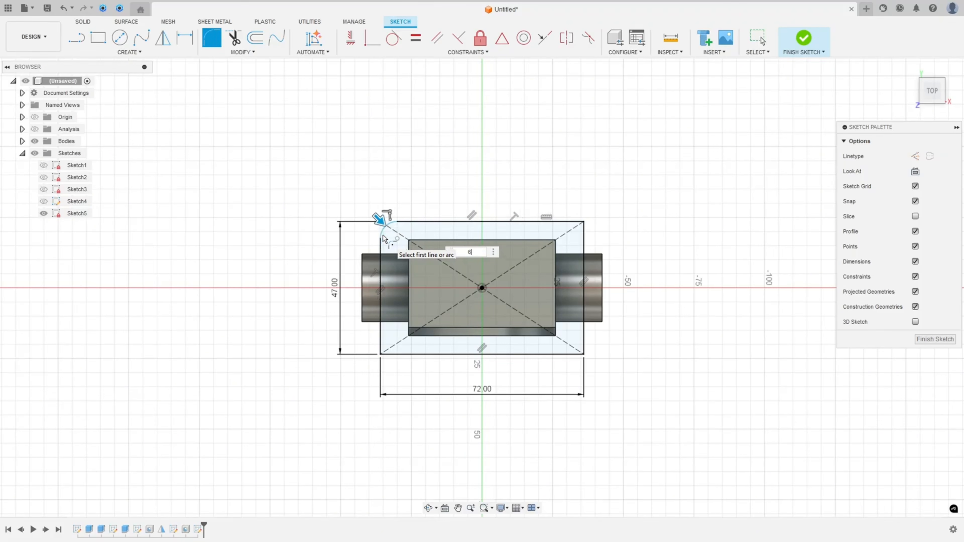
click(565, 222)
click(583, 249)
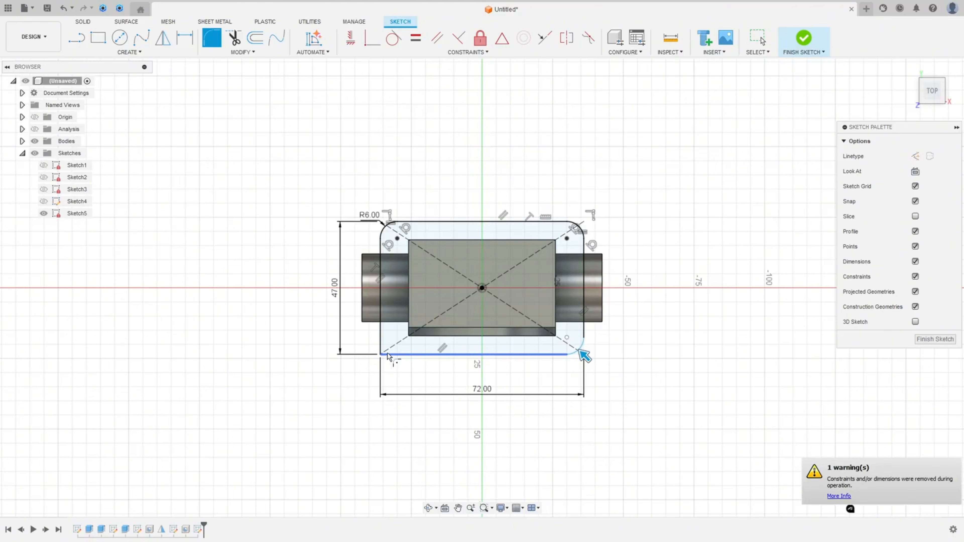
click(378, 351)
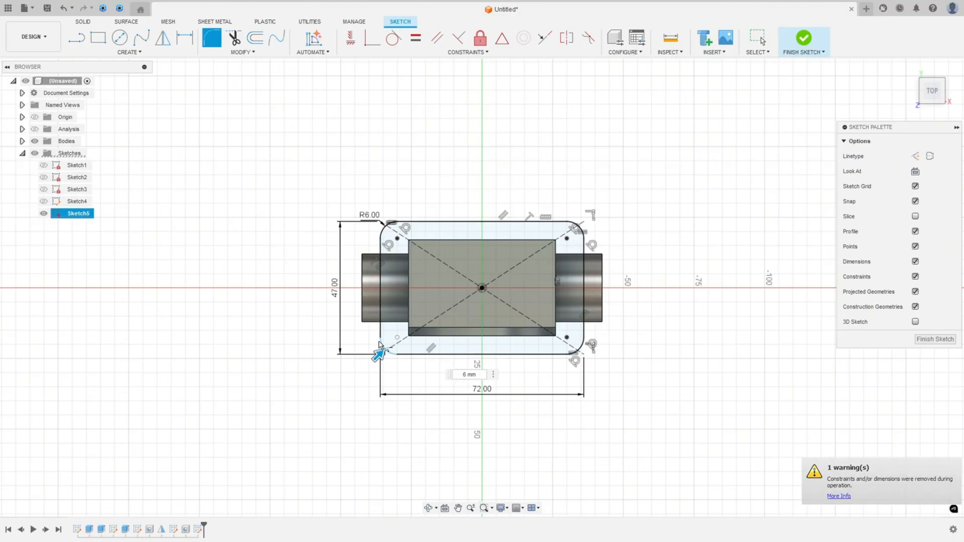
key(Return)
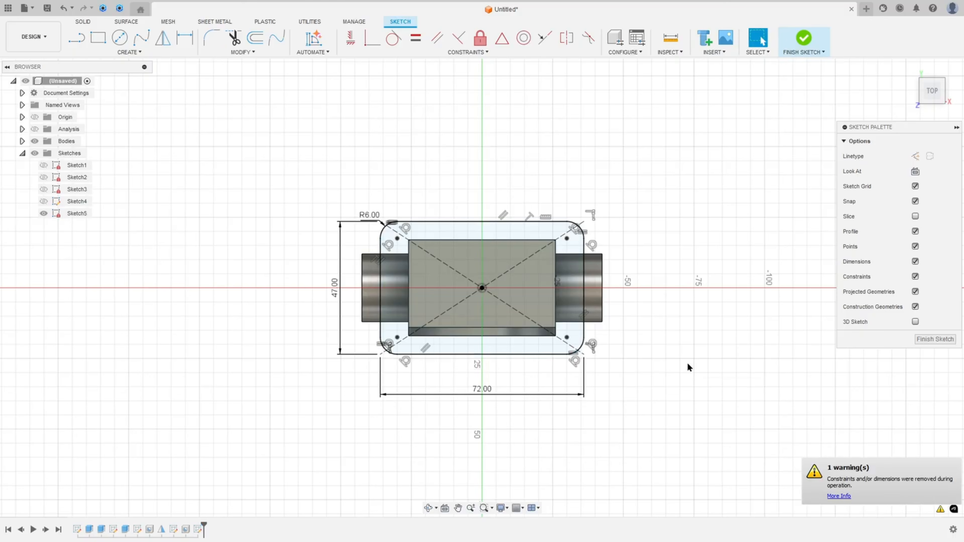
Move the R6 fillet dimension clear of the outline and finish the sketch
scroll(492, 315, up, 3)
scroll(492, 315, up, 1)
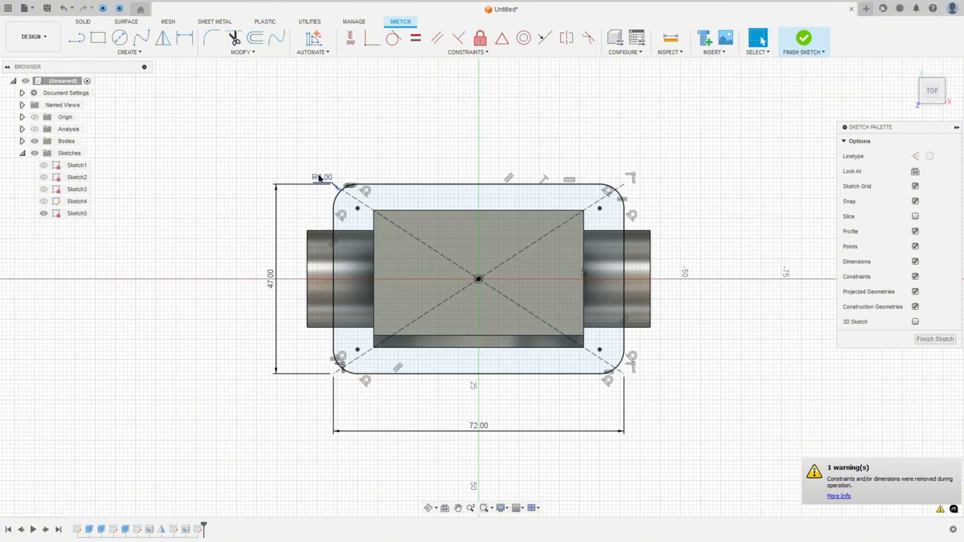
drag(319, 179, 306, 142)
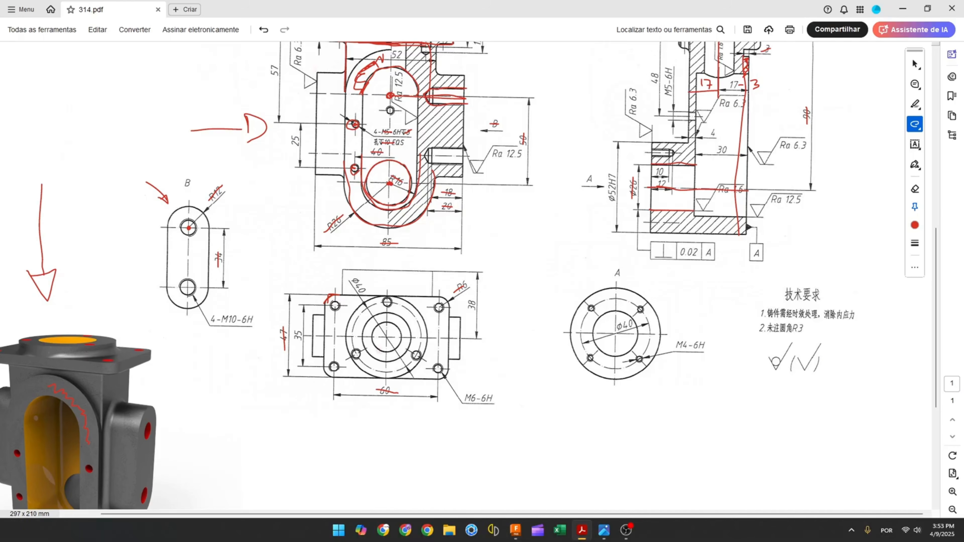
scroll(342, 255, up, 5)
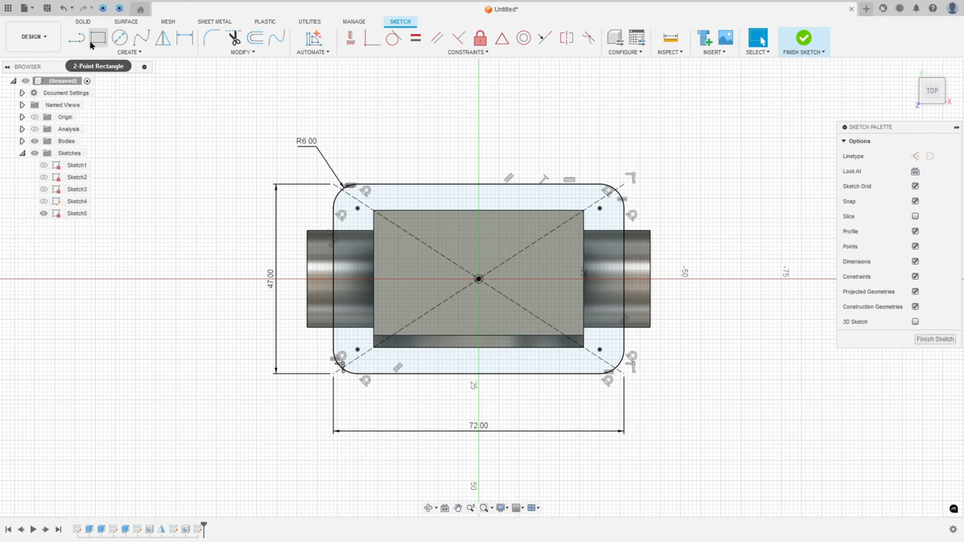
click(803, 39)
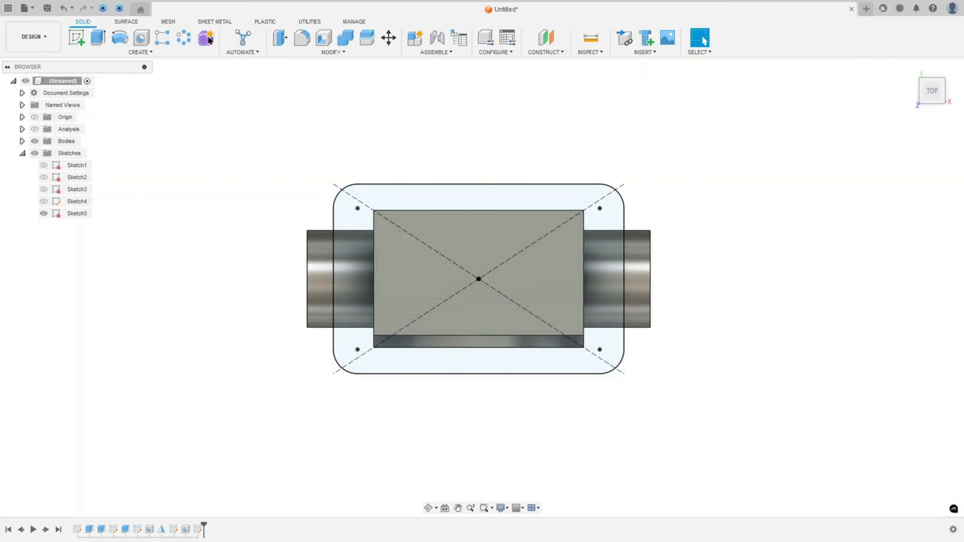
Extrude both flange profiles 5 mm upward, joining them to the body
click(98, 38)
click(349, 262)
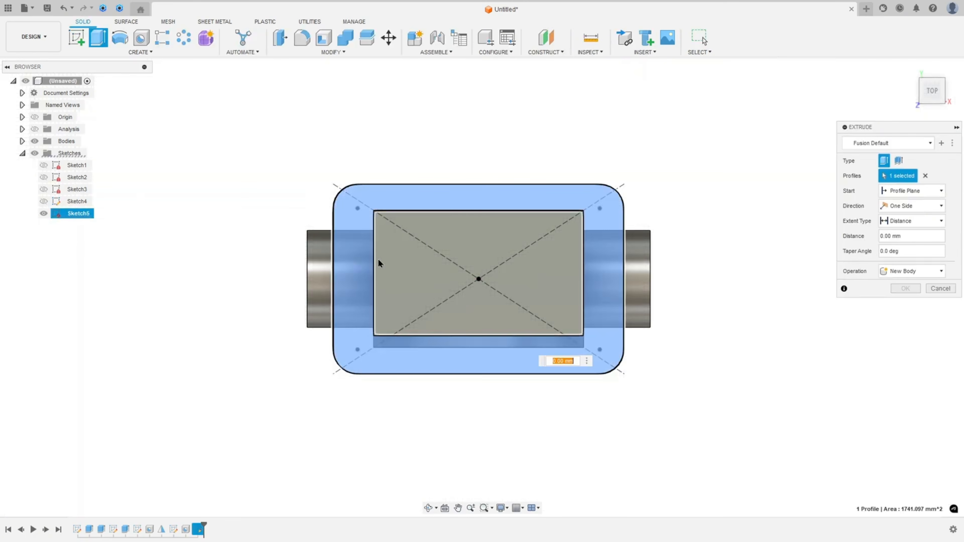
click(556, 291)
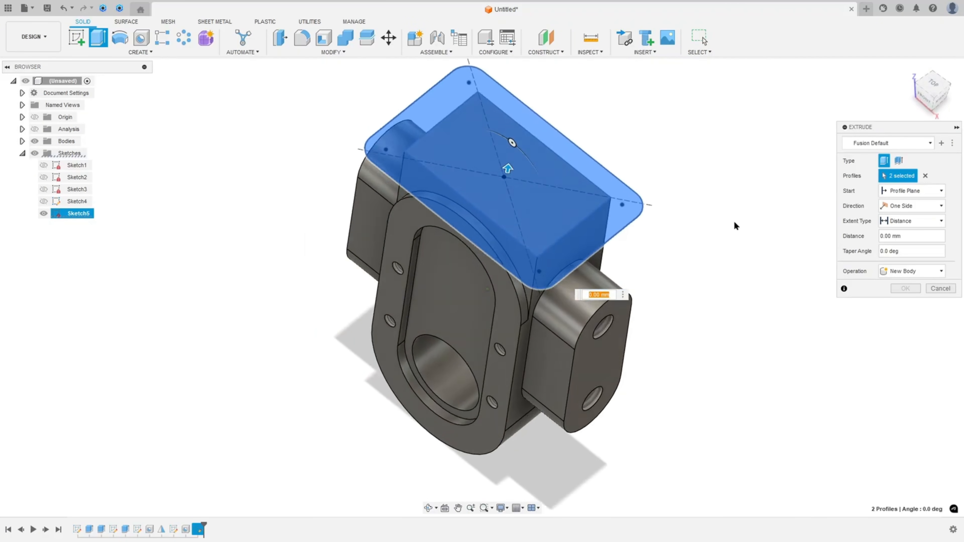
text(5)
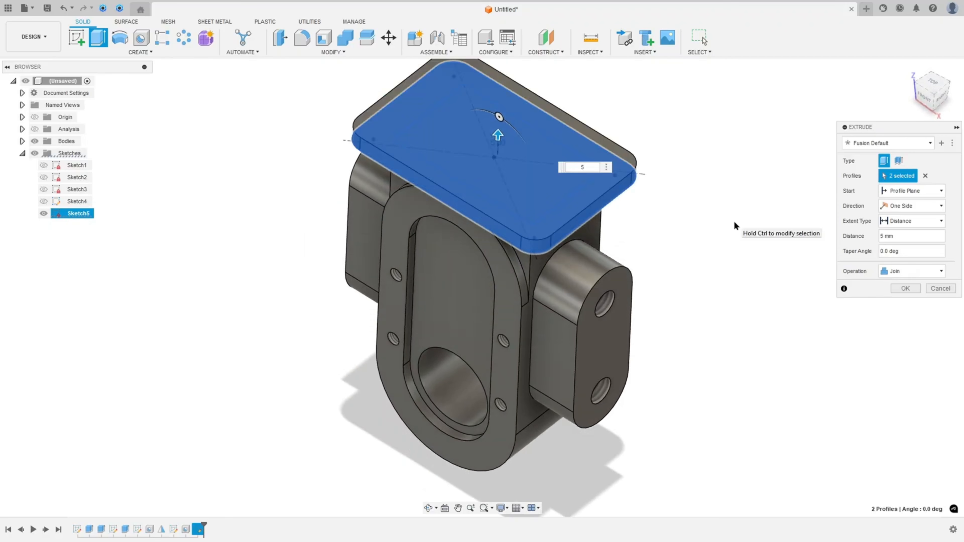
key(Return)
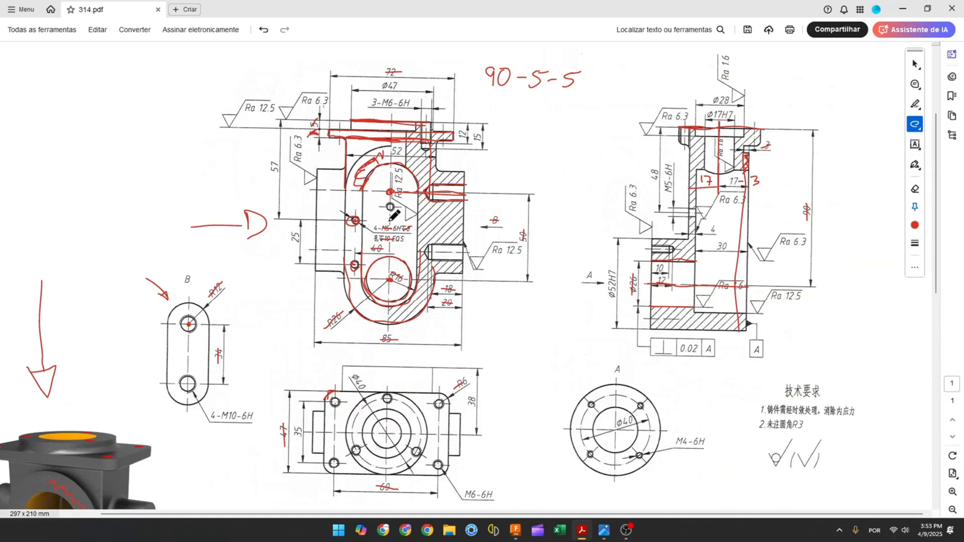
On the drawing, circle the top flange's corner holes
drag(337, 397, 334, 406)
drag(438, 401, 440, 407)
drag(439, 459, 436, 464)
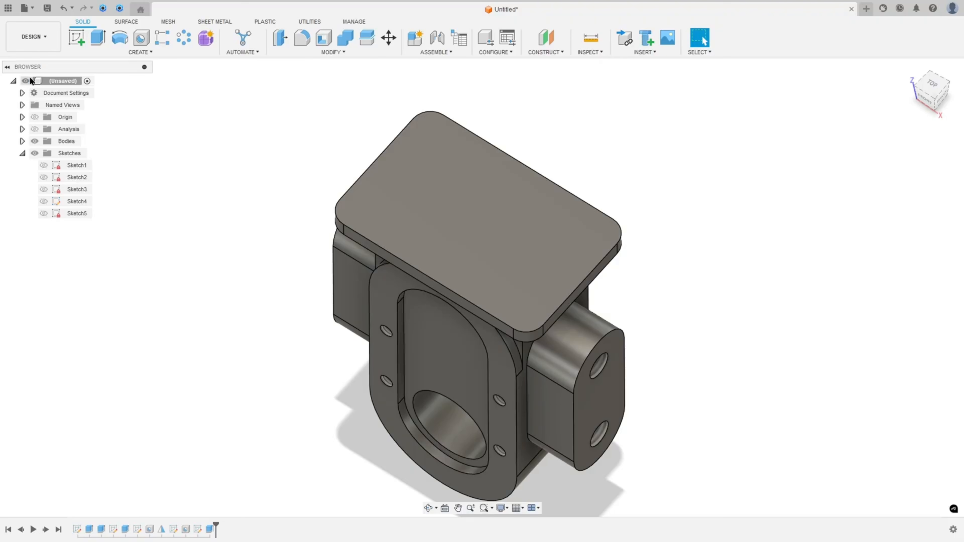
Start a sketch on the flange's top face, project the face's outline into it, and finish the sketch
click(76, 34)
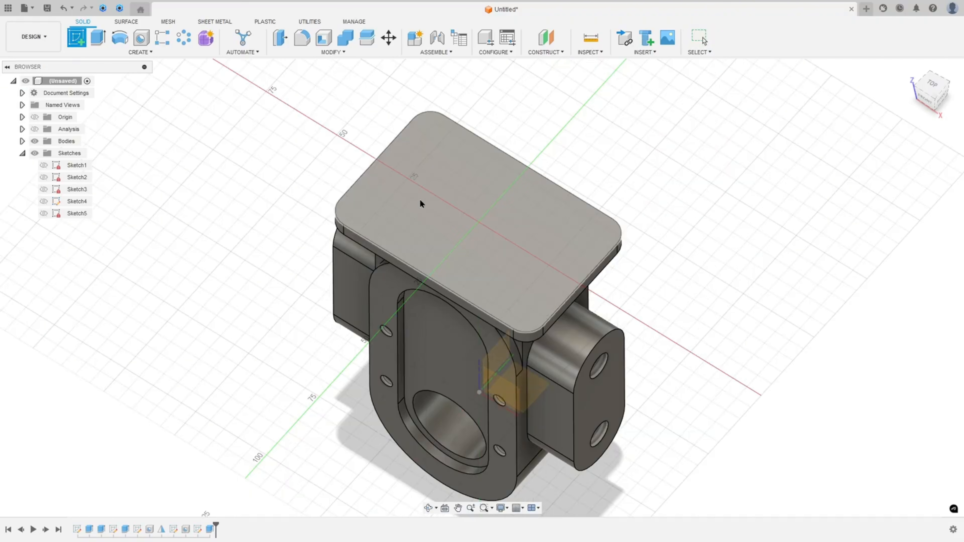
click(438, 203)
click(141, 53)
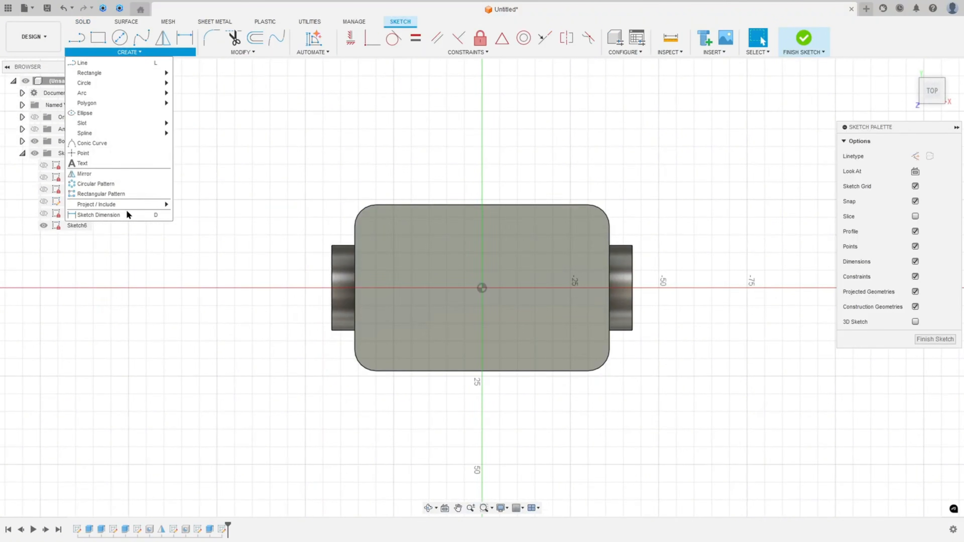
mouse_move(129, 205)
click(185, 205)
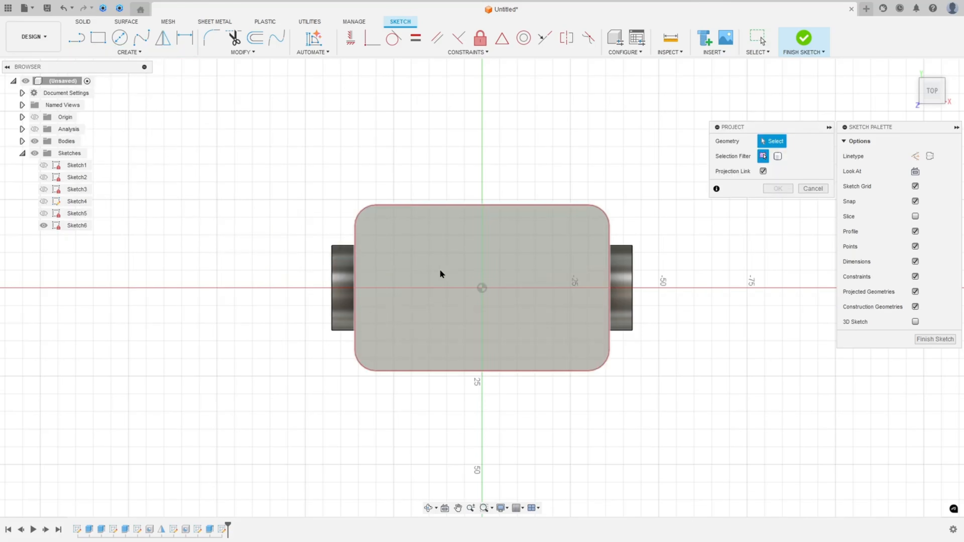
click(440, 271)
click(778, 189)
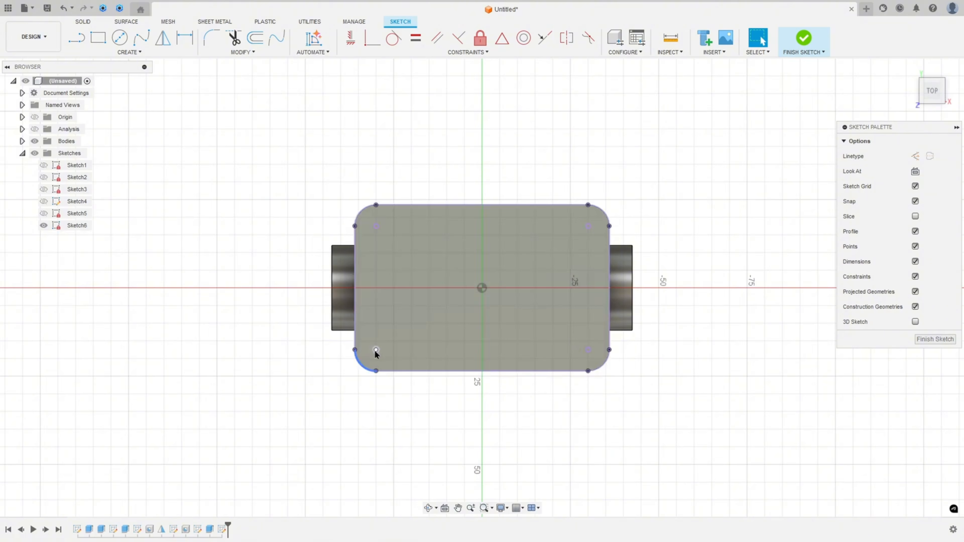
click(803, 38)
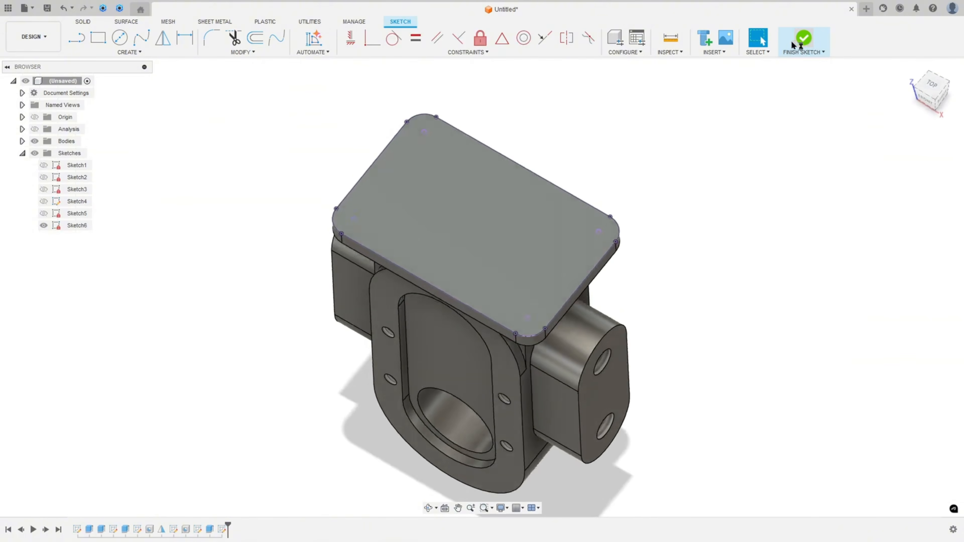
Create M6x1 tapped holes through all at the four flange corner points, with a full-length thread
click(141, 38)
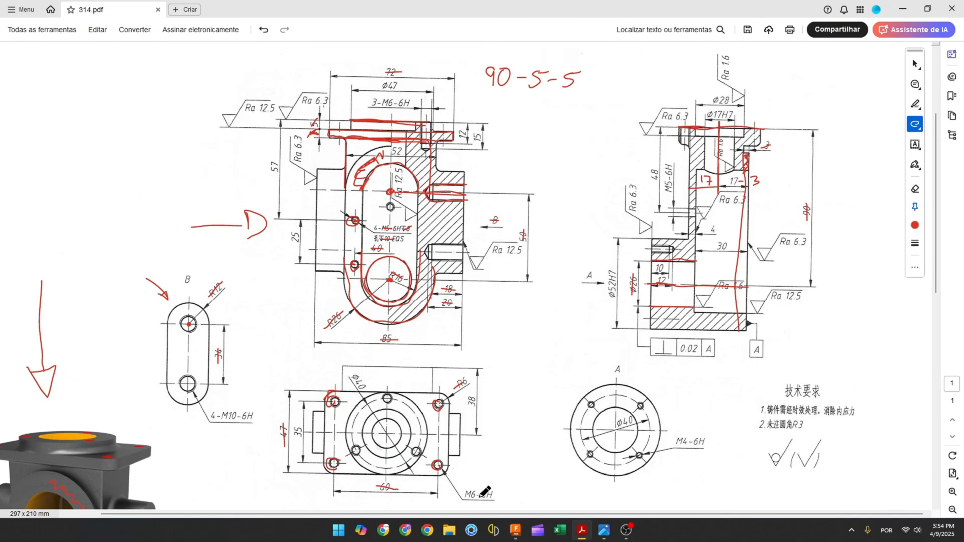
drag(465, 495, 486, 493)
click(515, 530)
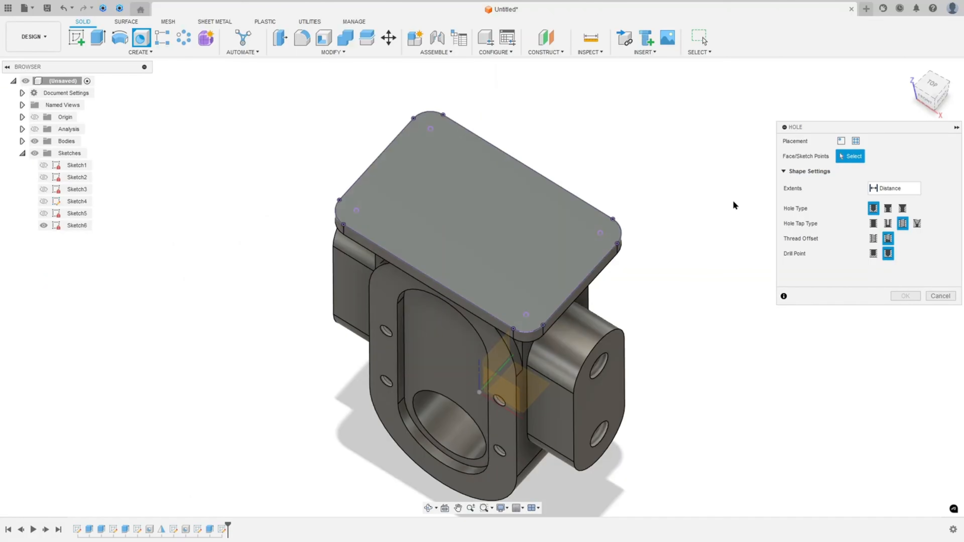
click(856, 141)
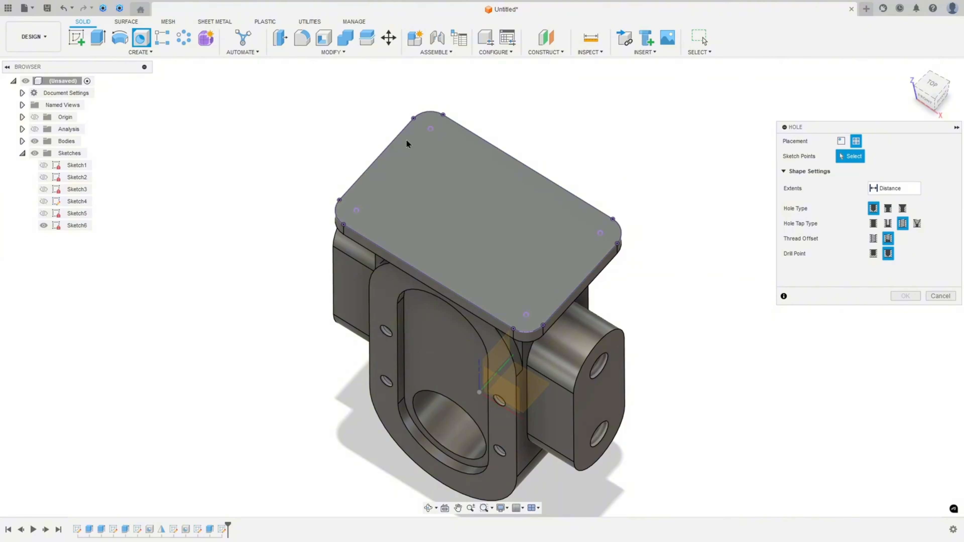
click(430, 128)
click(356, 210)
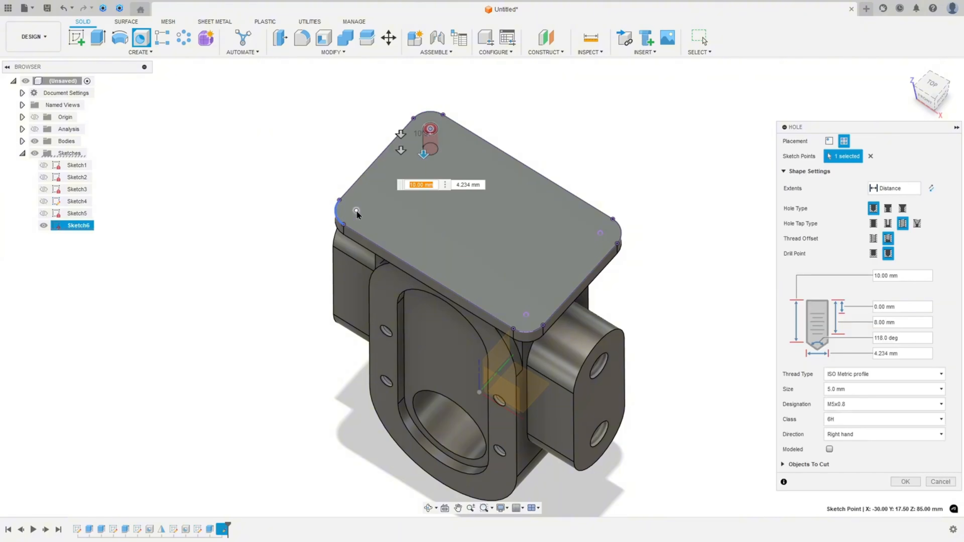
click(526, 315)
click(600, 233)
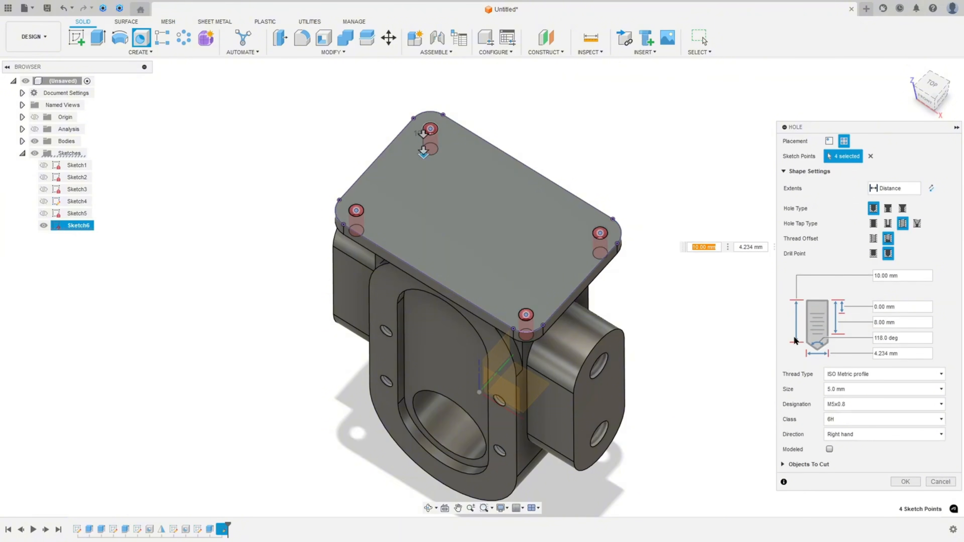
click(851, 394)
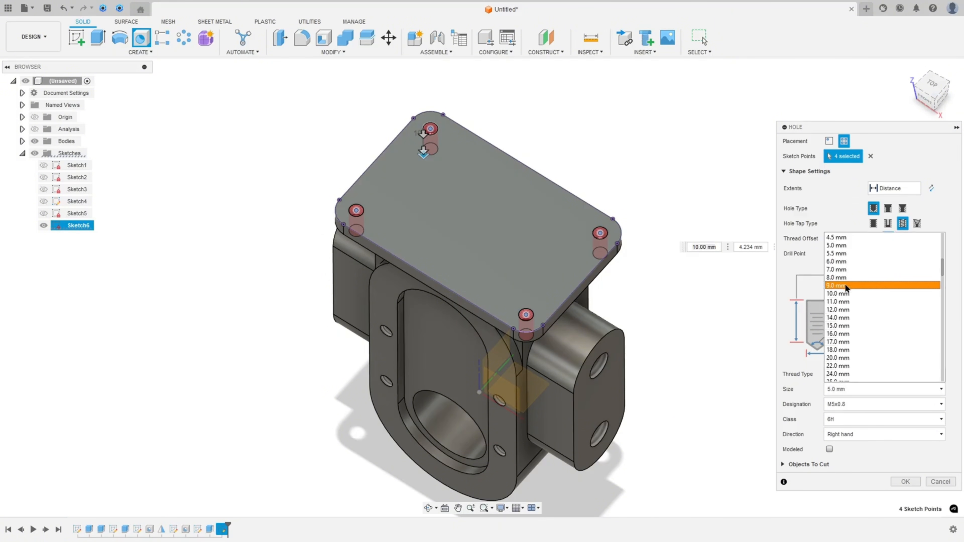
click(850, 271)
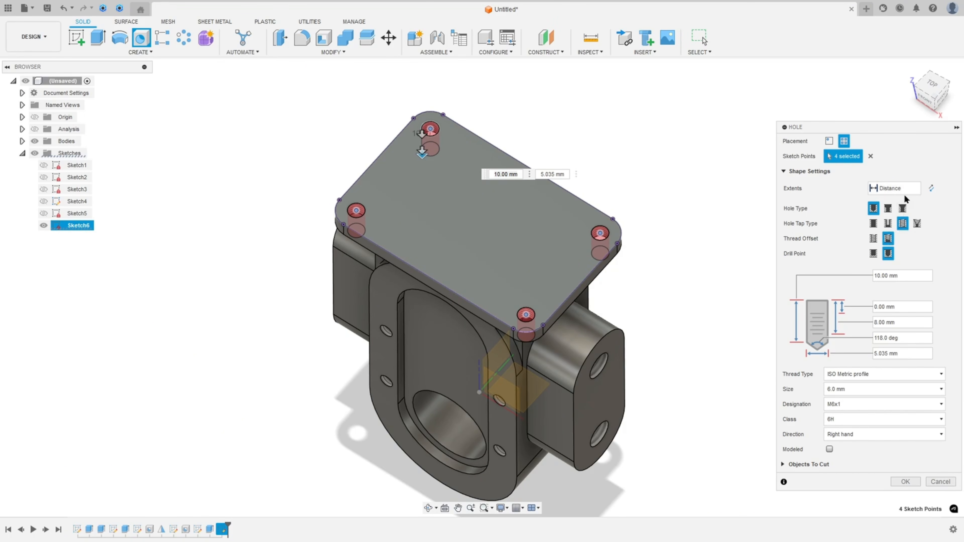
click(913, 188)
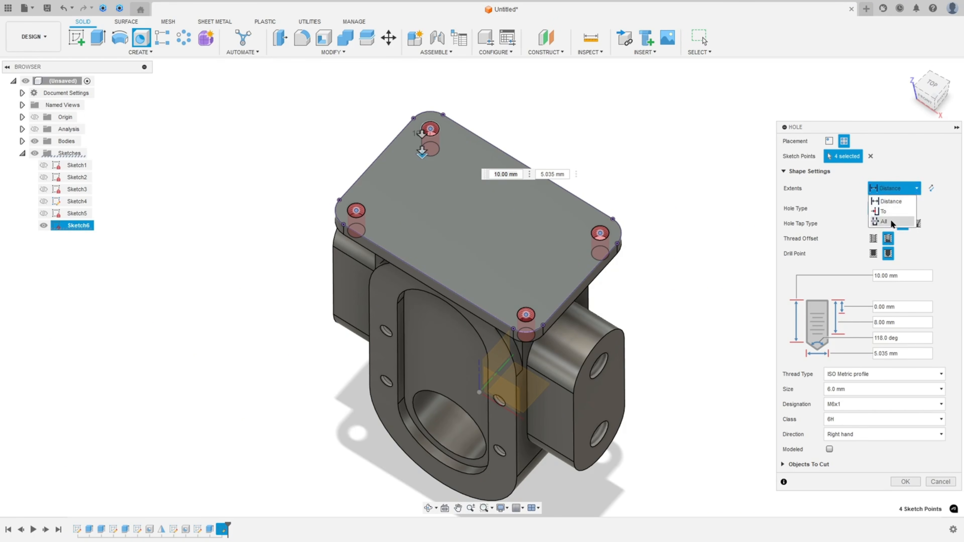
click(886, 222)
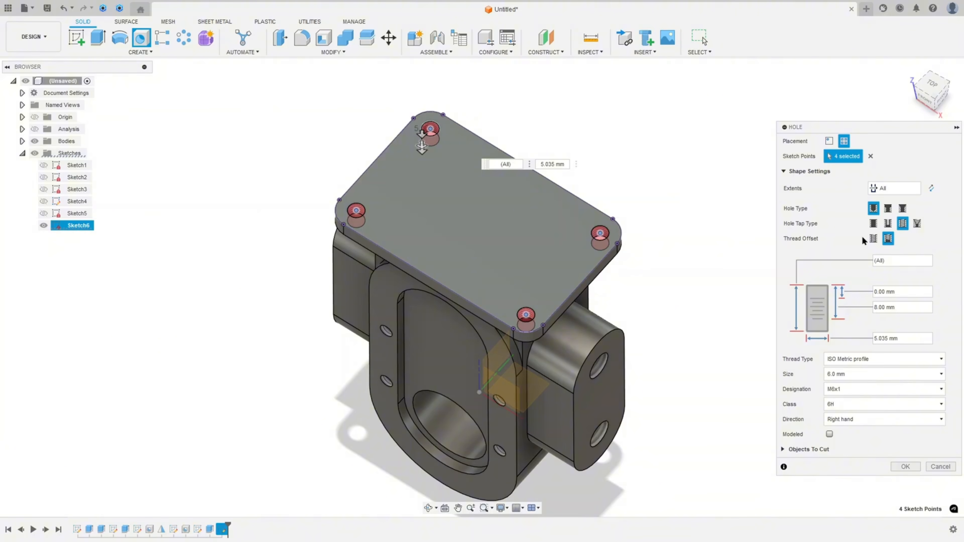
click(873, 238)
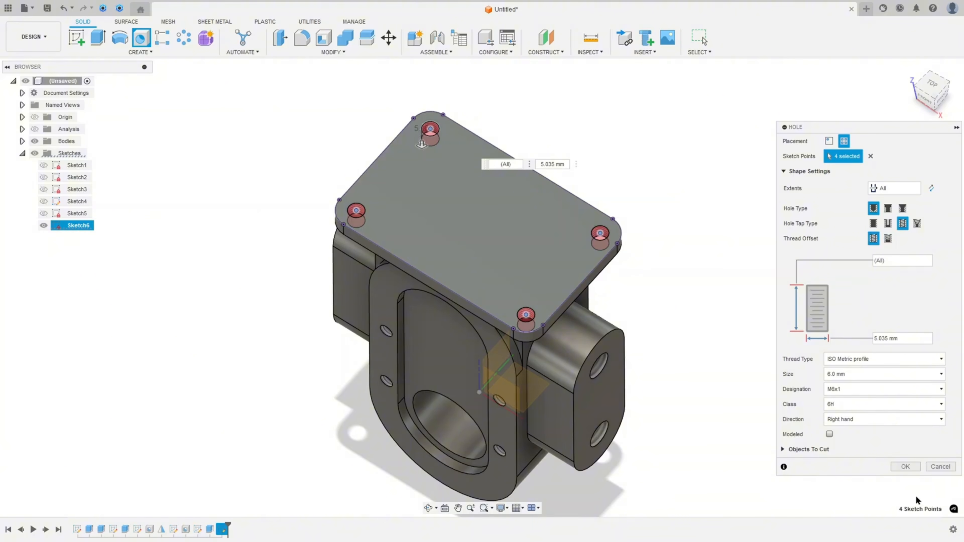
click(905, 467)
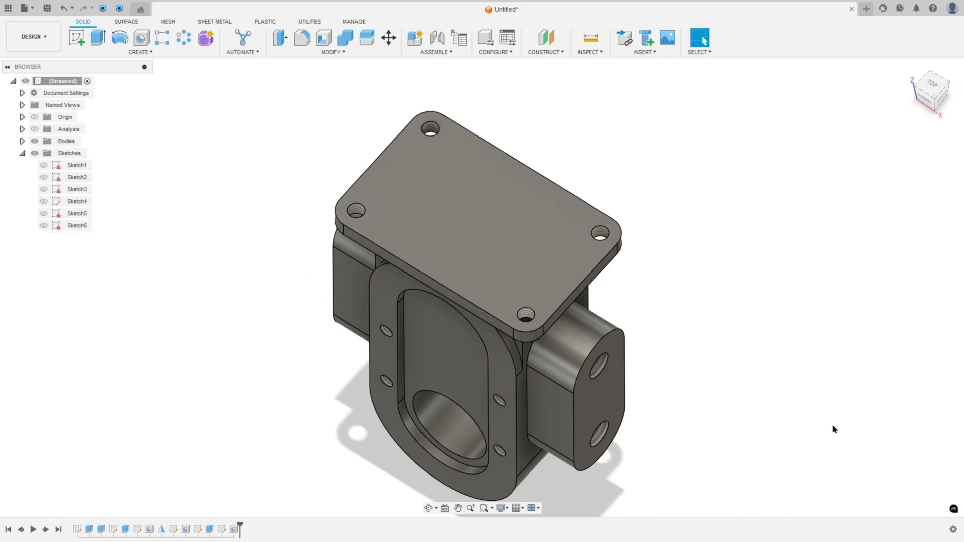
On the drawing, mark the boss on top of the flange and its Ø47 dimension
shift+middle_drag(765, 285, 832, 291)
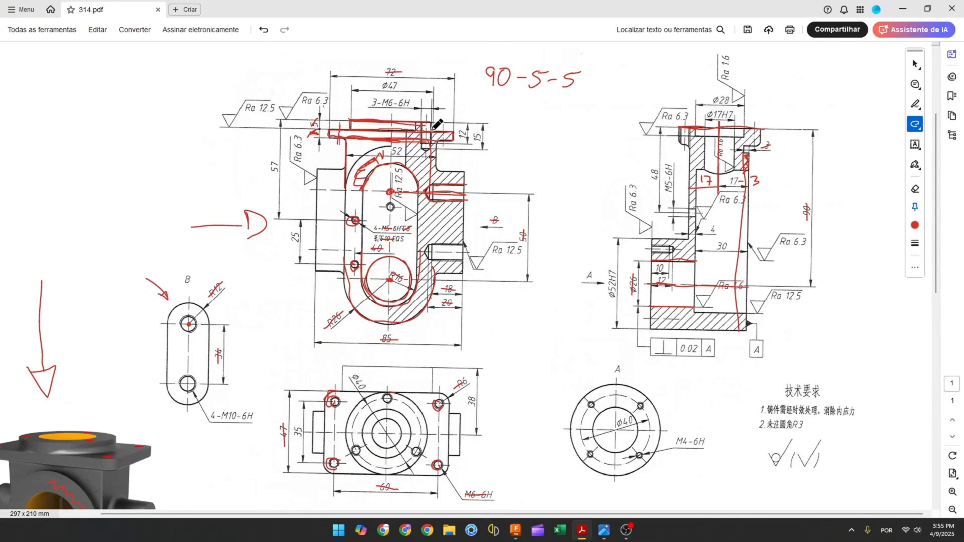
mouse_move(359, 116)
mouse_down()
mouse_move(364, 125)
mouse_move(406, 125)
mouse_up()
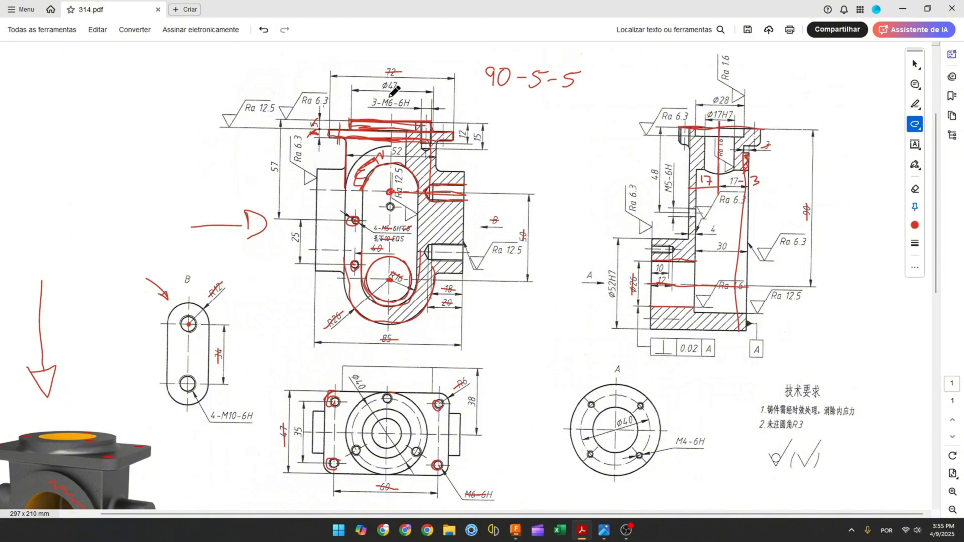
drag(377, 86, 392, 86)
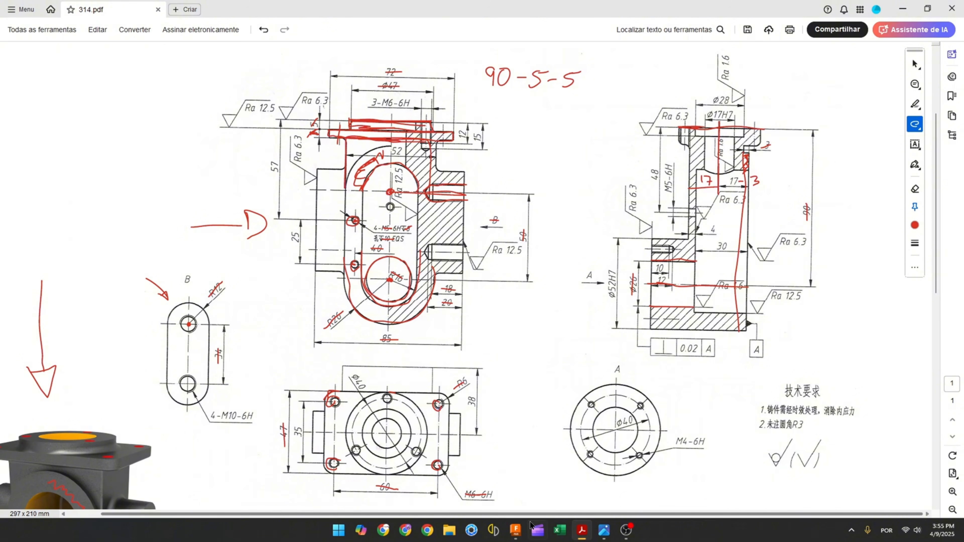
click(515, 529)
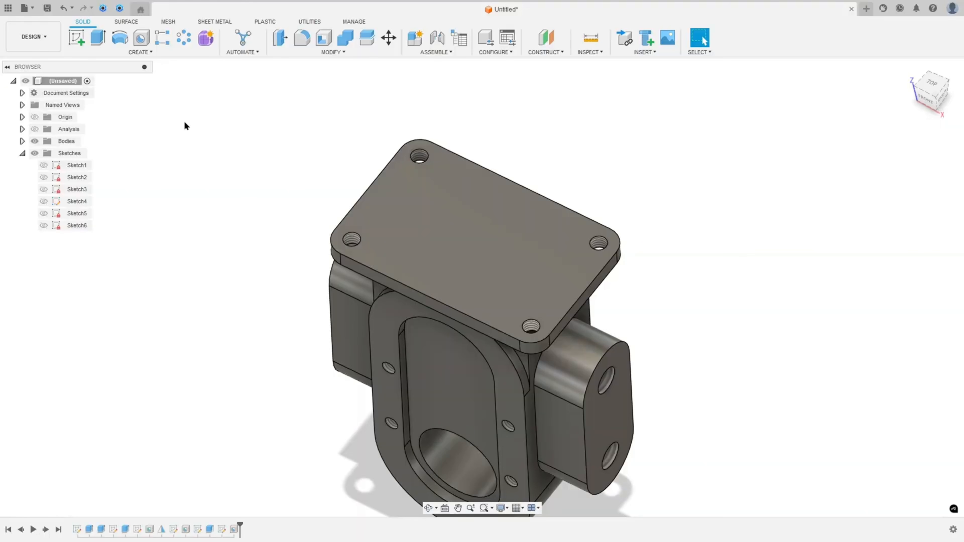
Sketch a 47 mm diameter circle centred on the origin on the flange's top face and finish the sketch
click(78, 39)
click(485, 260)
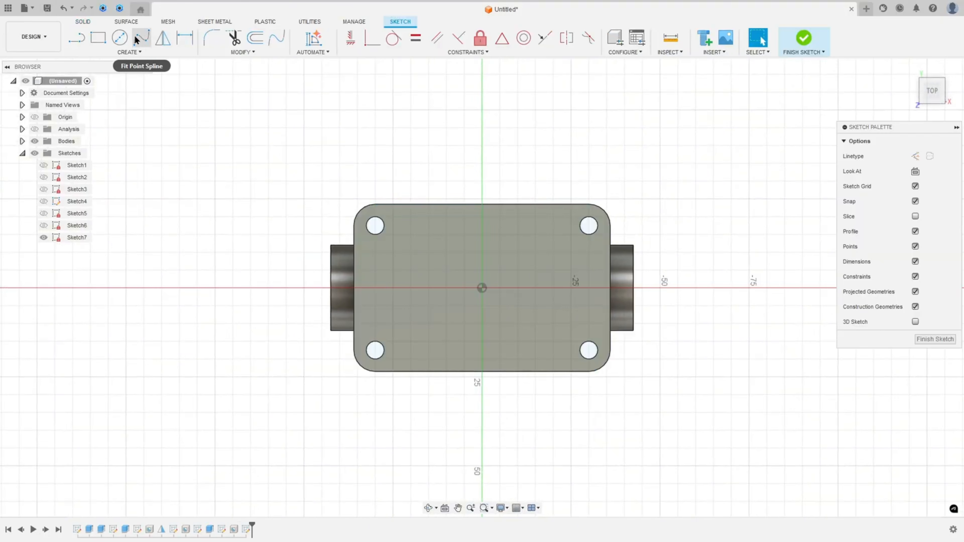
click(119, 38)
click(482, 289)
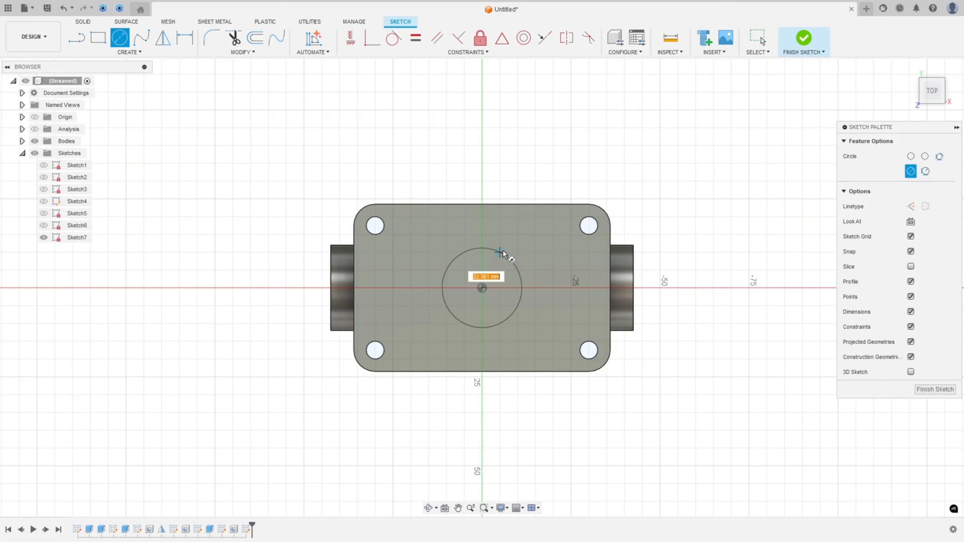
text(4)
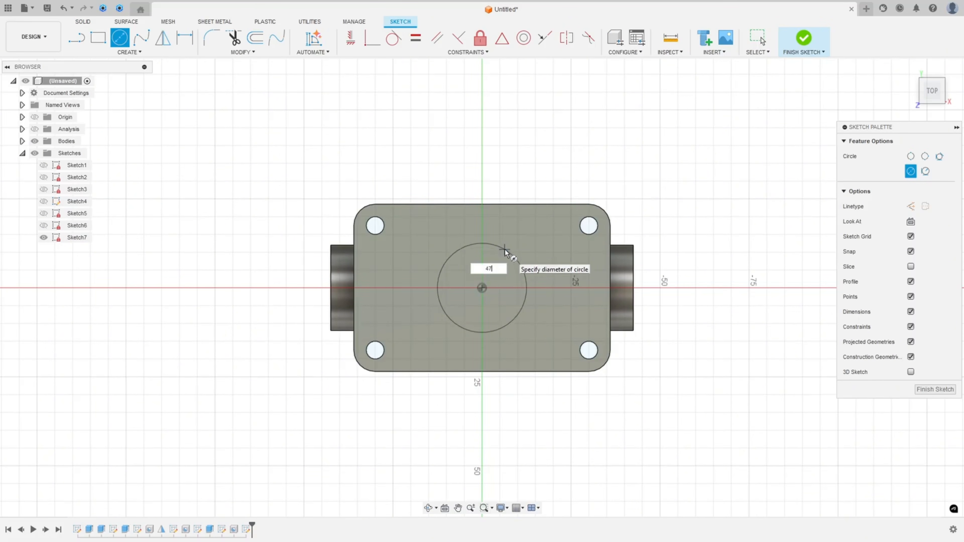
text(7)
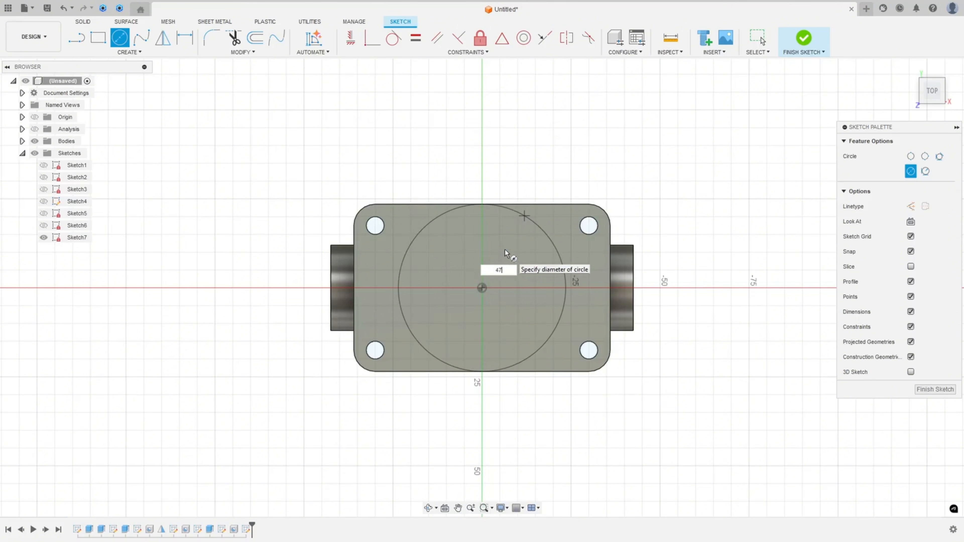
key(Return)
key(Escape)
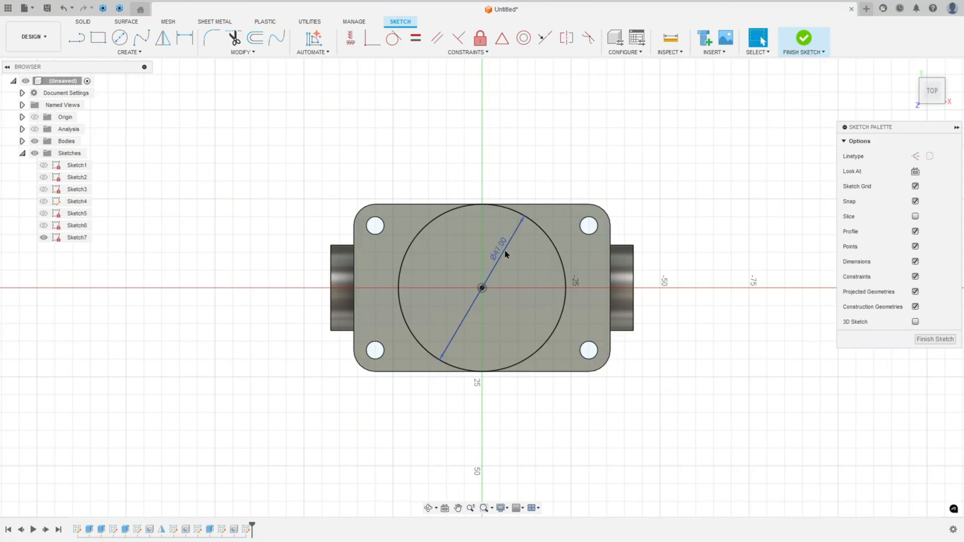
click(804, 38)
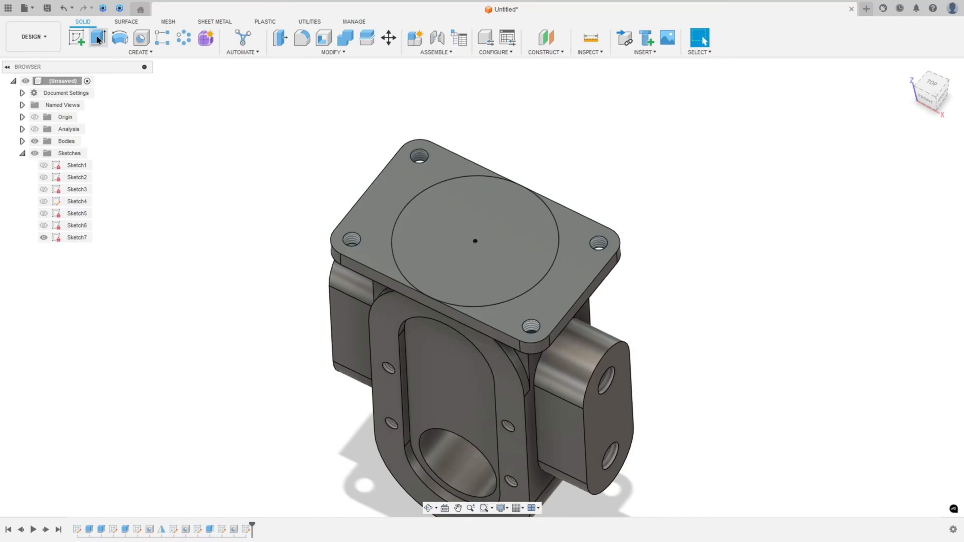
Extrude the 47 mm circle 5 mm upward, joining it to the body
click(98, 37)
click(471, 263)
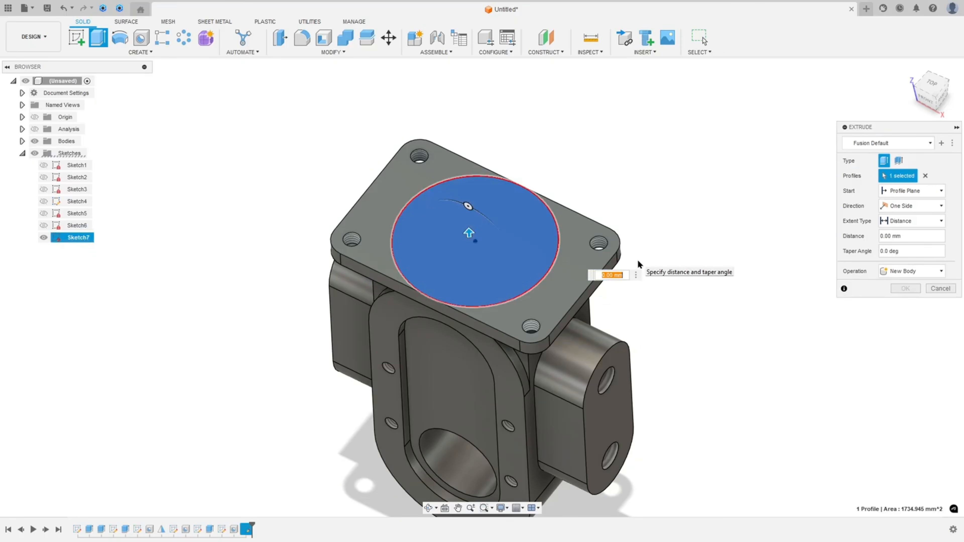
text(5)
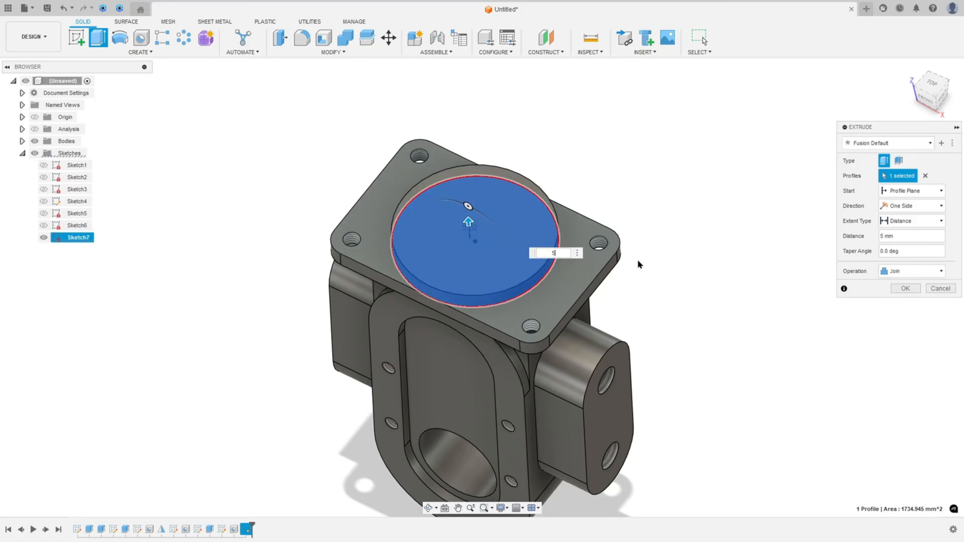
click(900, 290)
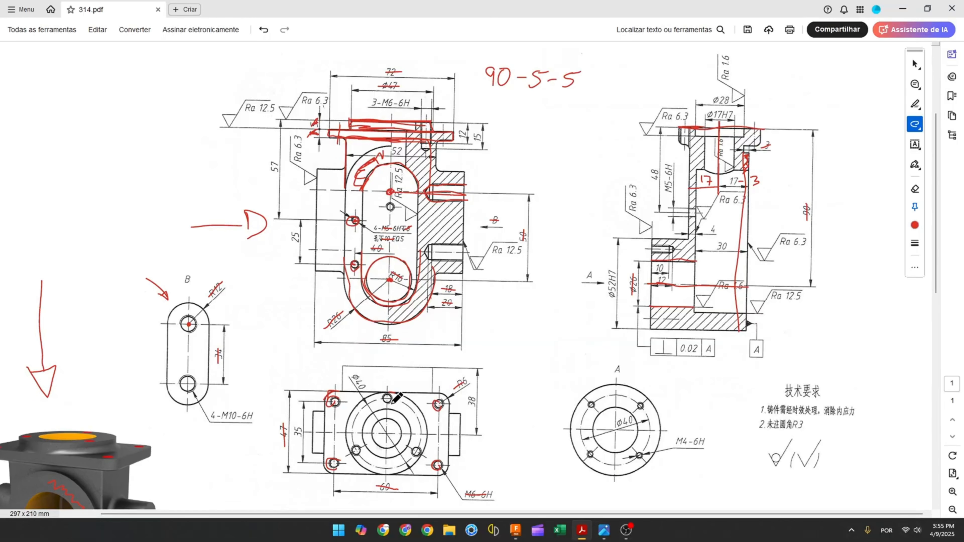
On the drawing's bottom view, circle the small holes around the Ø40 bolt circle
drag(386, 397, 395, 396)
ctrl+scroll(383, 420, up, 3)
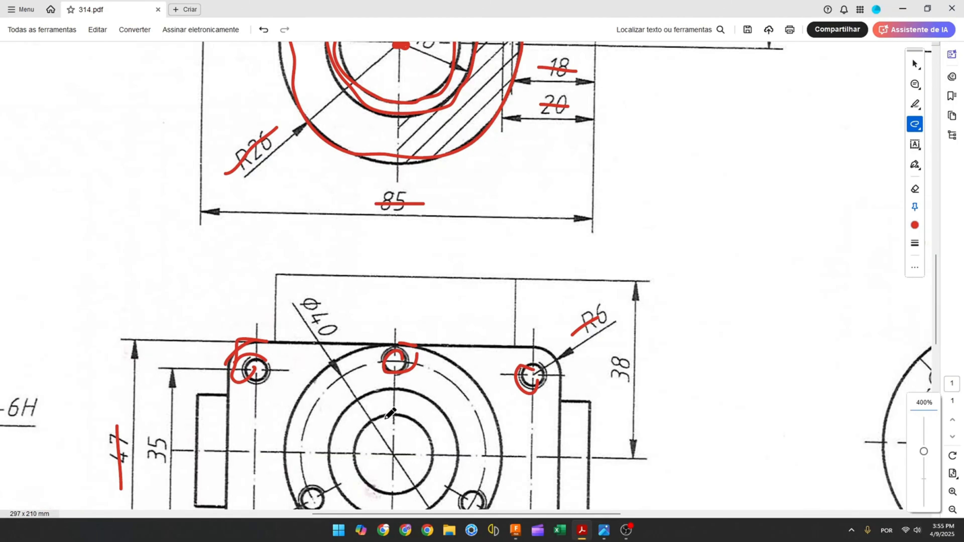
scroll(391, 410, down, 2)
mouse_move(401, 250)
mouse_down()
mouse_move(407, 267)
mouse_move(395, 268)
mouse_up()
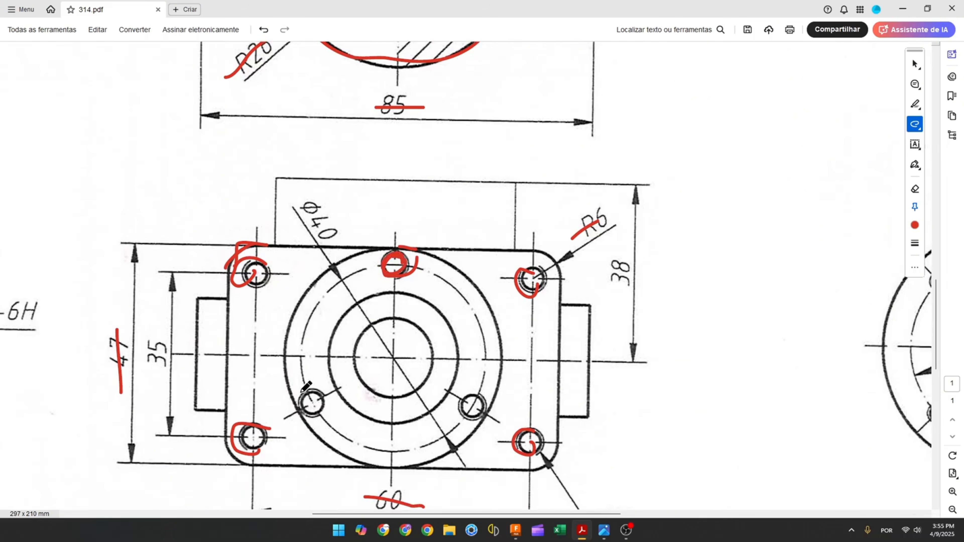
drag(301, 398, 310, 391)
drag(469, 394, 474, 394)
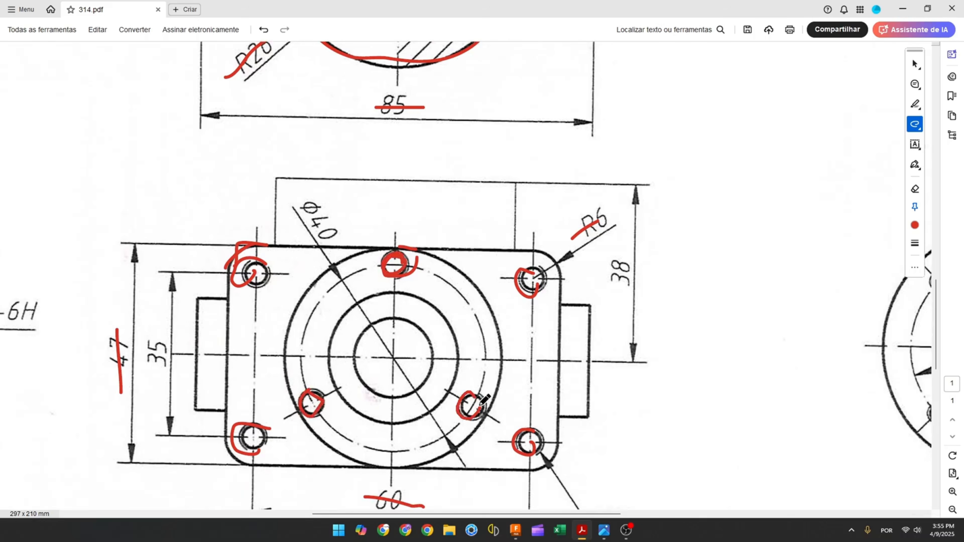
ctrl+scroll(454, 356, down, 3)
scroll(456, 304, up, 4)
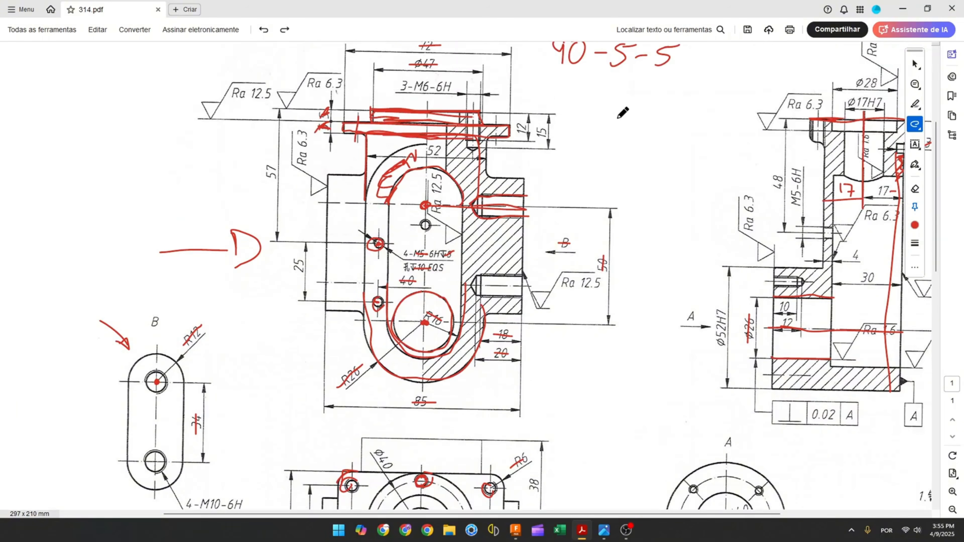
Undo the recent red markup annotations on the drawing
key(ctrl+z)
key(ctrl+z)
key(ctrl+z)
key(ctrl+z)
key(ctrl+z)
key(ctrl+z)
key(ctrl+z)
key(ctrl+z)
key(ctrl+z)
key(ctrl+z)
key(ctrl+z)
key(ctrl+z)
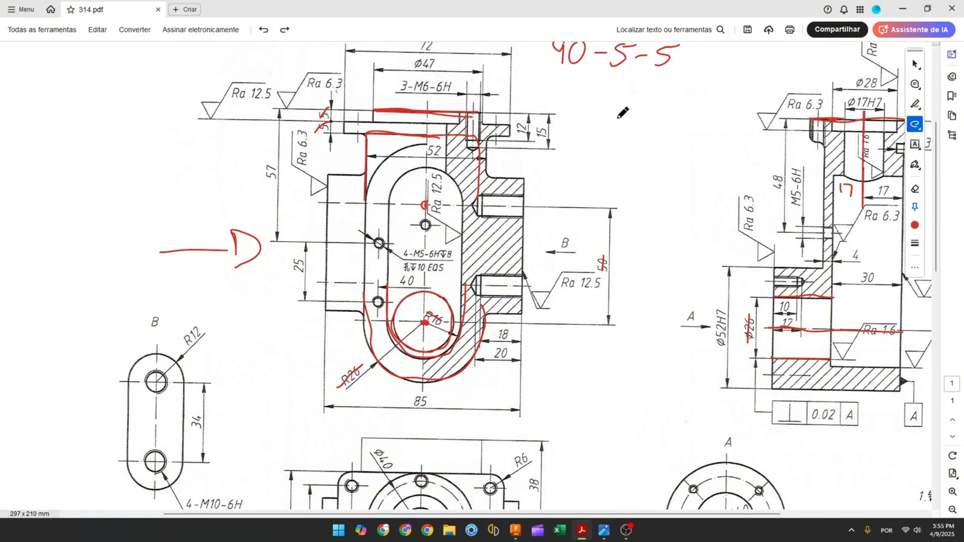
key(ctrl+z)
key(ctrl+z)
key(ctrl+z)
key(ctrl+z)
key(ctrl+z)
key(ctrl+z)
key(ctrl+z)
key(ctrl+z)
key(ctrl+z)
key(ctrl+z)
key(ctrl+z)
key(ctrl+z)
key(ctrl+z)
key(ctrl+z)
key(ctrl+z)
key(ctrl+z)
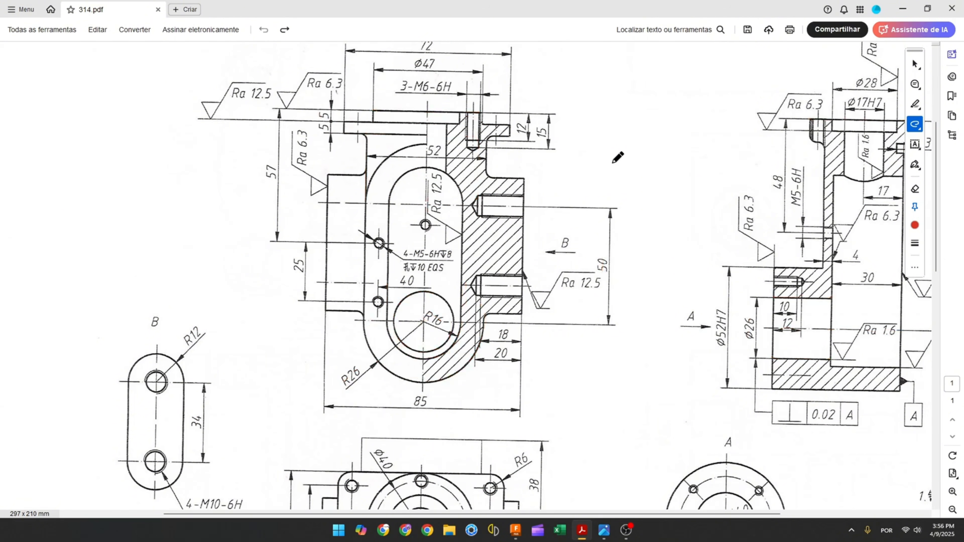
scroll(617, 157, up, 1)
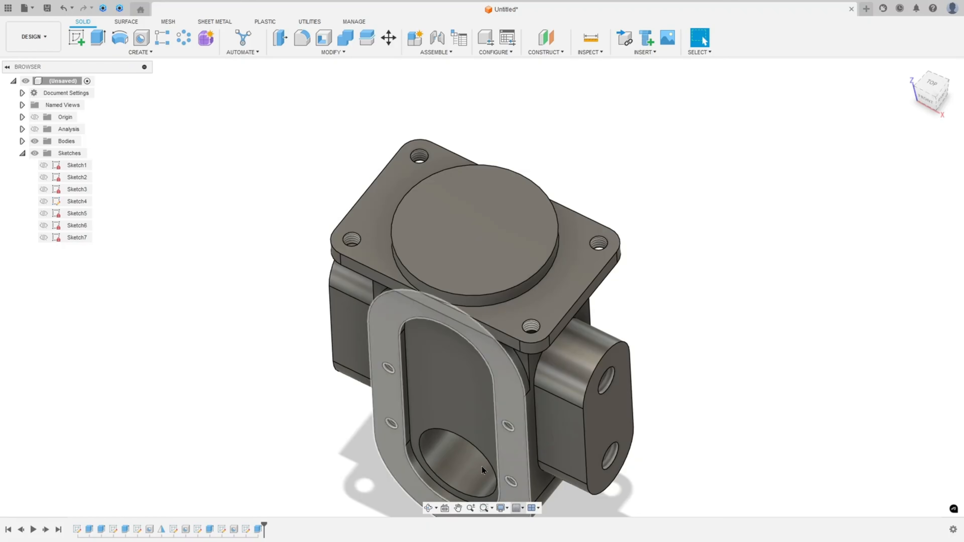
Start a new sketch on the top face of the Ø47 boss
click(72, 37)
click(440, 216)
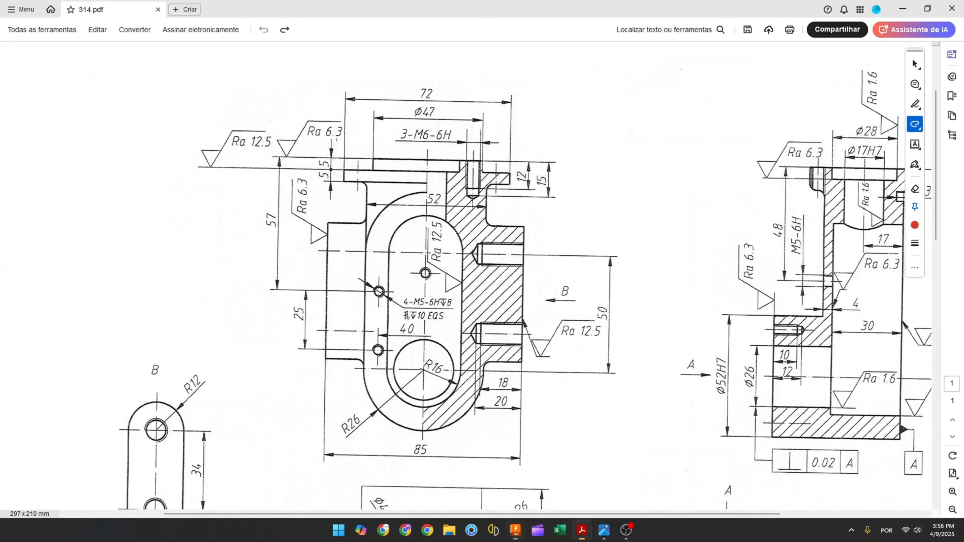
On the drawing's bottom view, mark the Ø40 bolt circle around the top boss
scroll(423, 375, down, 4)
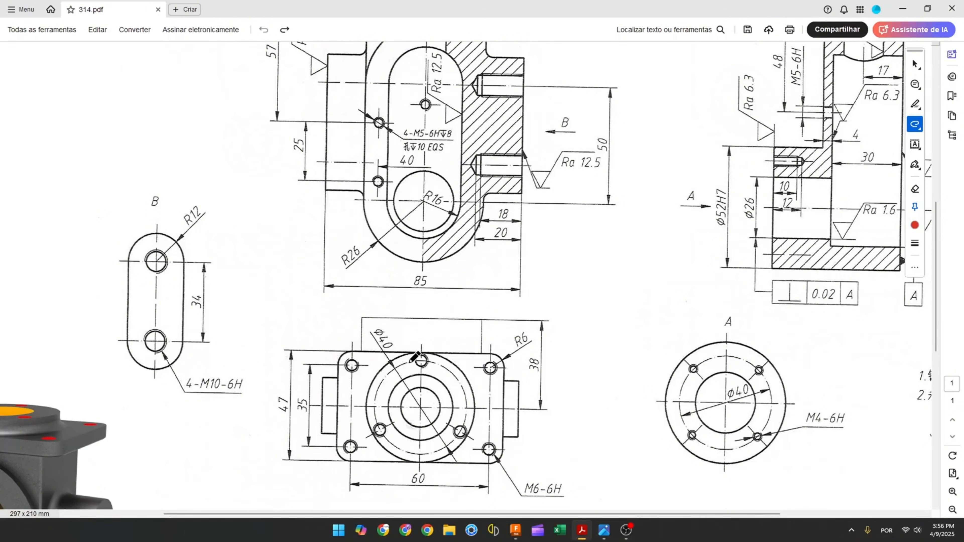
drag(375, 396, 375, 413)
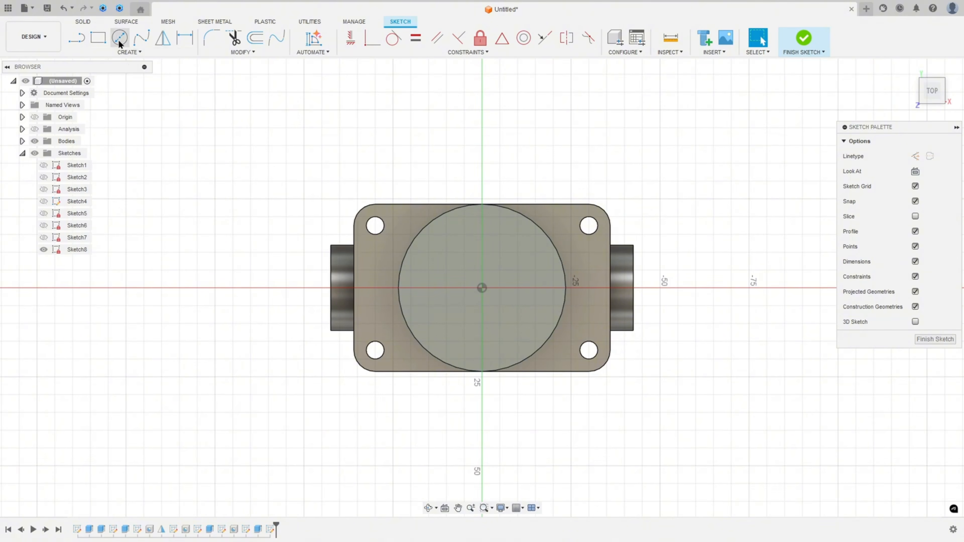
Draw a 40 mm diameter construction circle centred on the origin and place its dimension
click(120, 41)
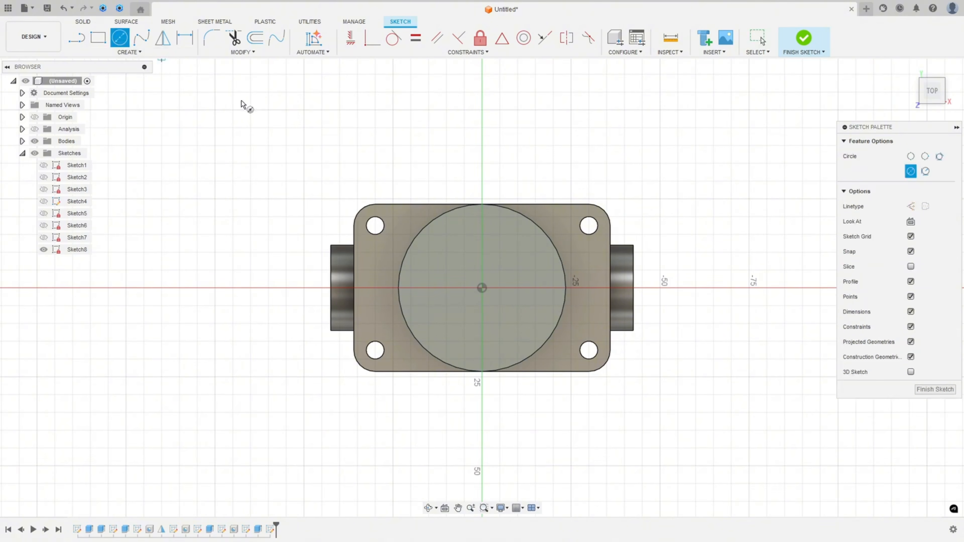
click(482, 288)
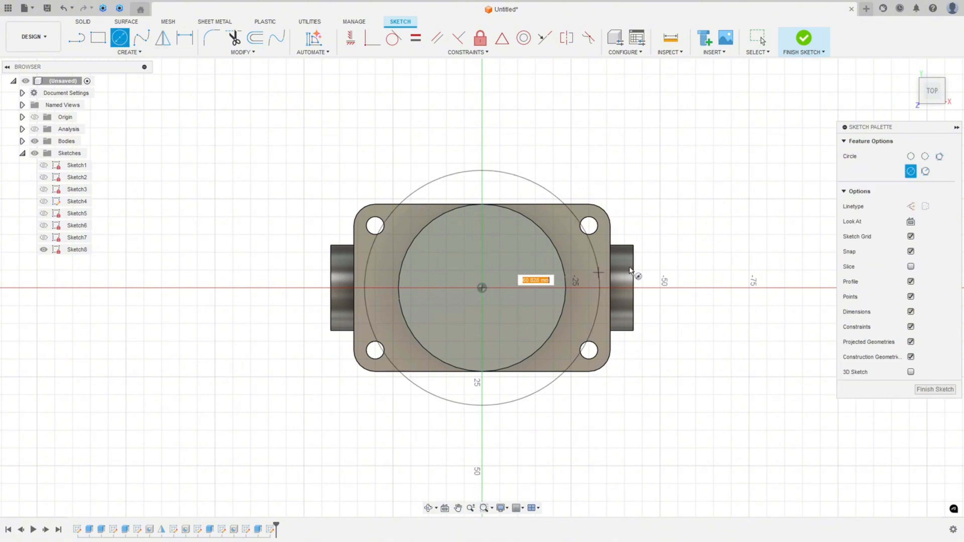
click(911, 207)
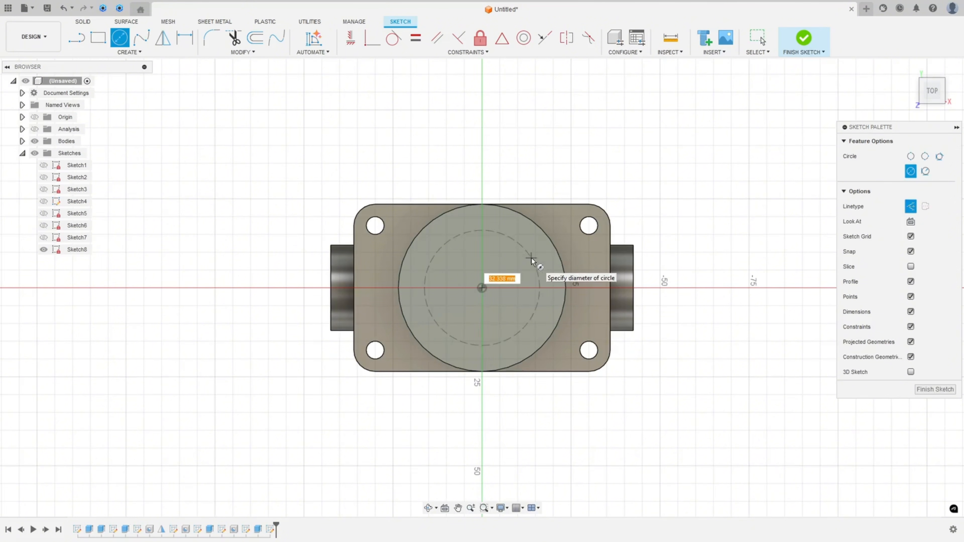
text(40)
key(Return)
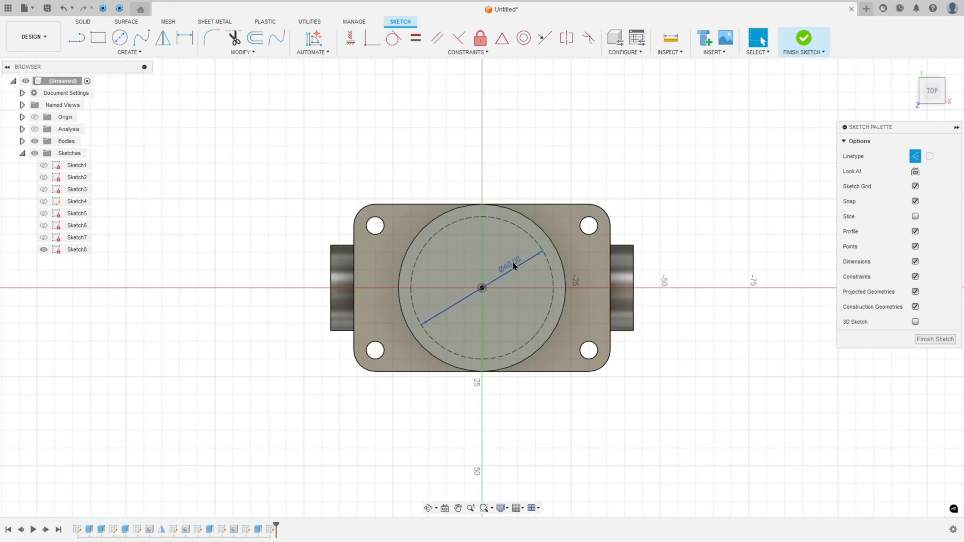
click(564, 413)
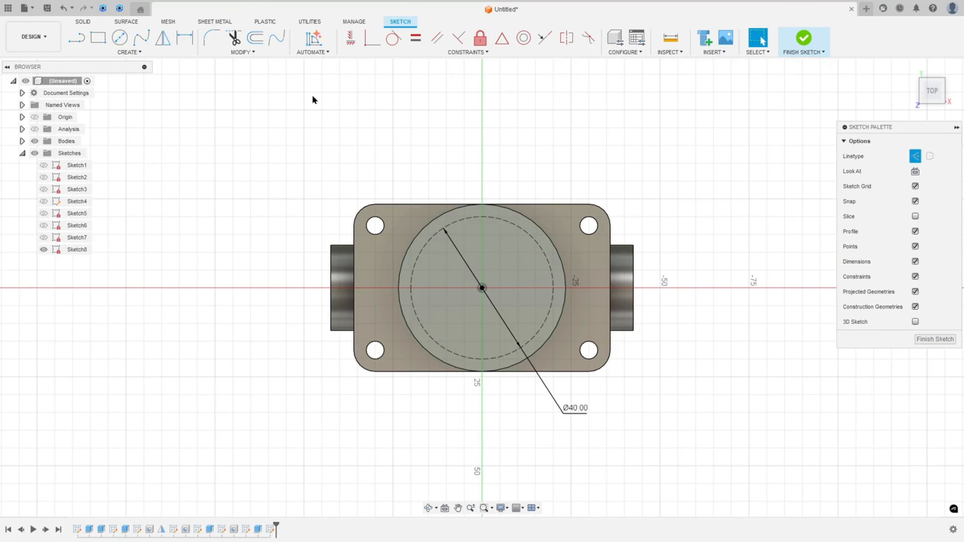
Place a sketch point on the top of the construction circle and constrain it vertically to the origin
click(130, 54)
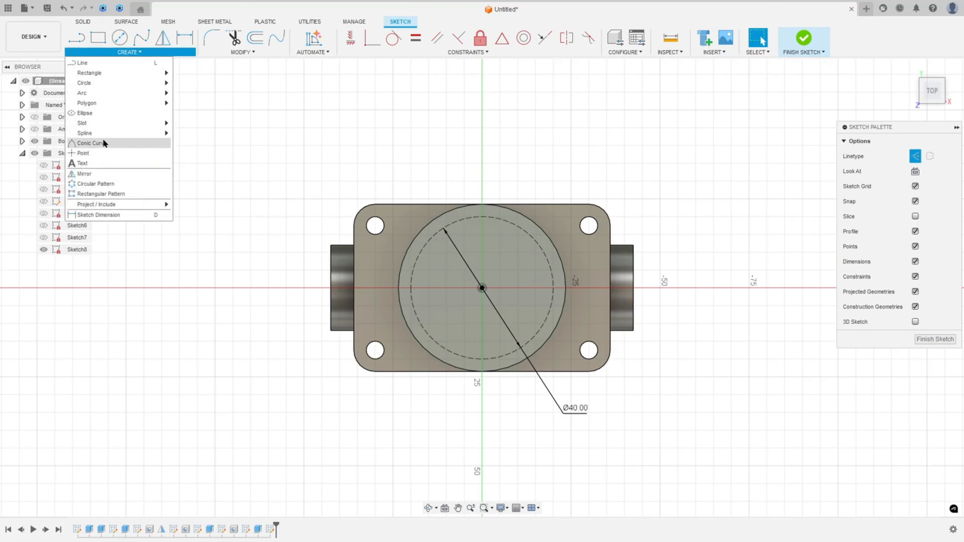
click(101, 154)
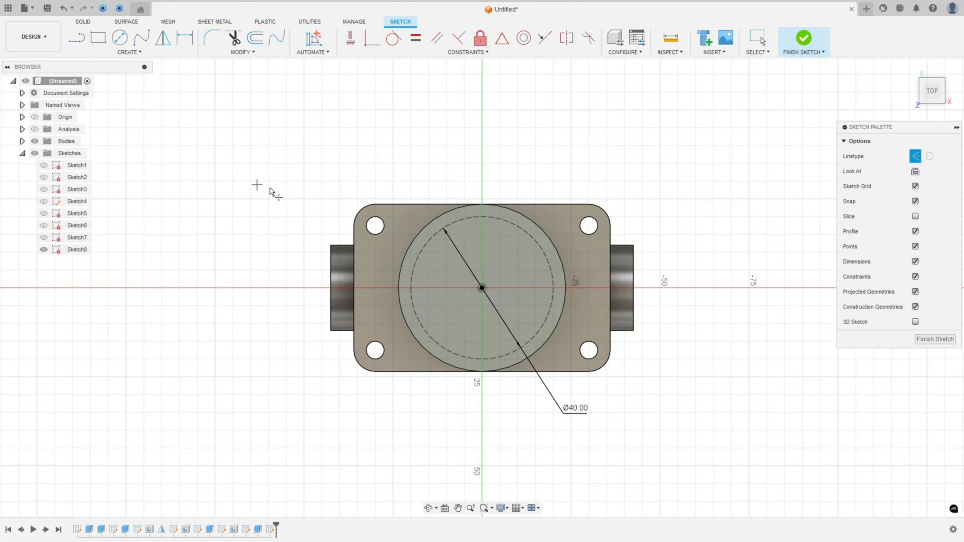
click(481, 217)
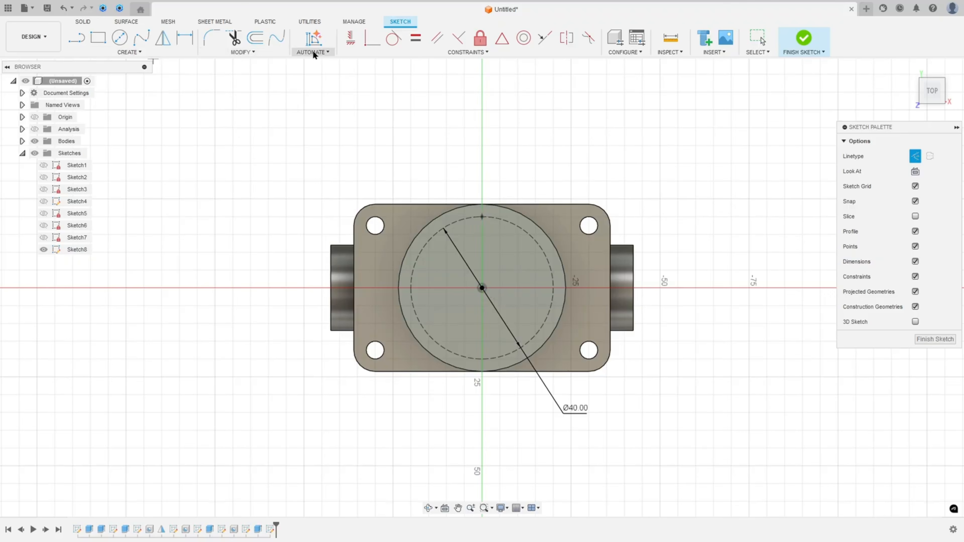
click(352, 41)
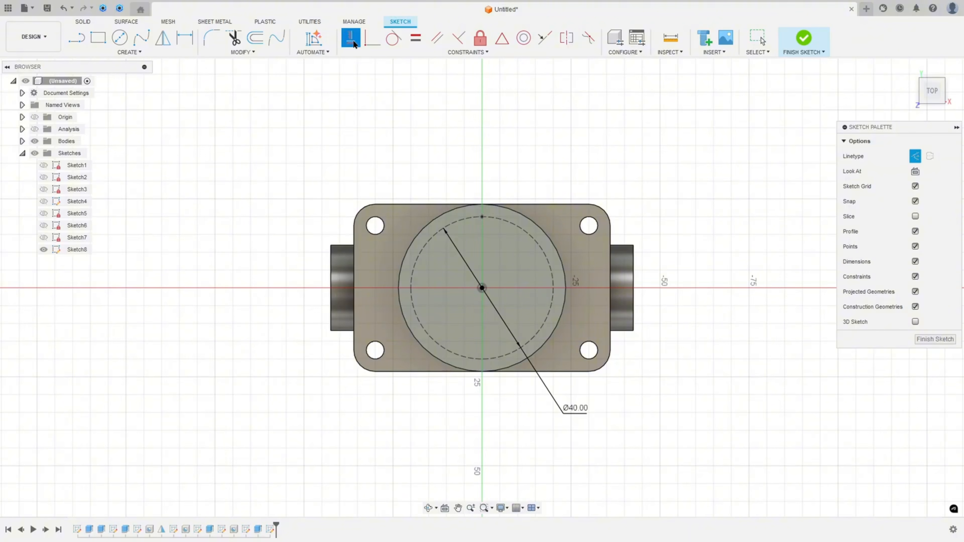
click(482, 217)
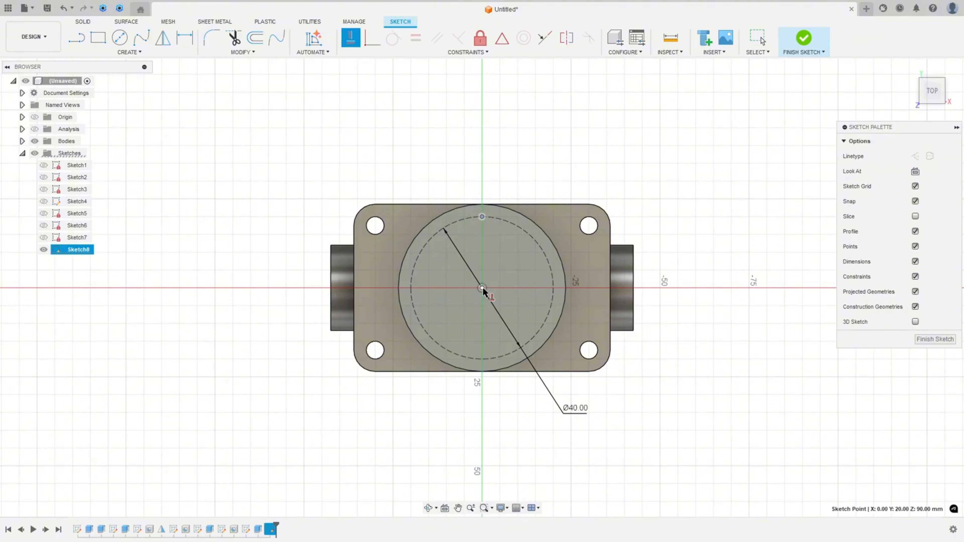
click(482, 288)
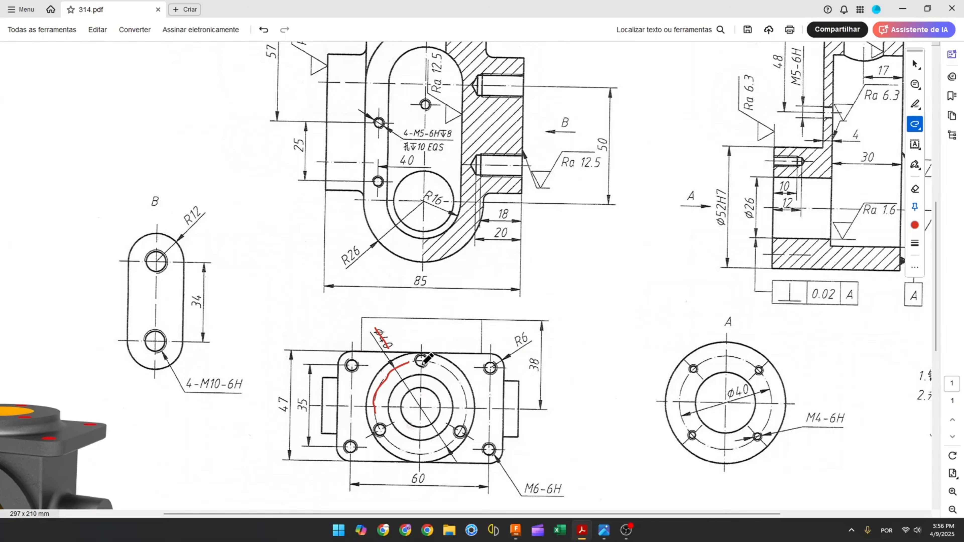
Mark another hole on the drawing's bottom view and return to the model
drag(378, 425, 380, 431)
click(515, 530)
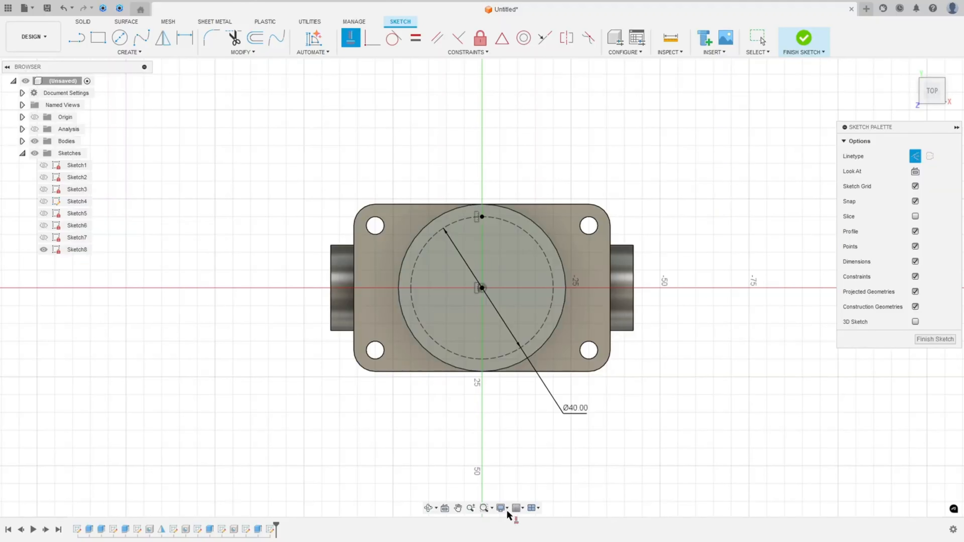
Circular-pattern the point around the origin into three points on the Ø40 circle and finish the sketch
click(129, 52)
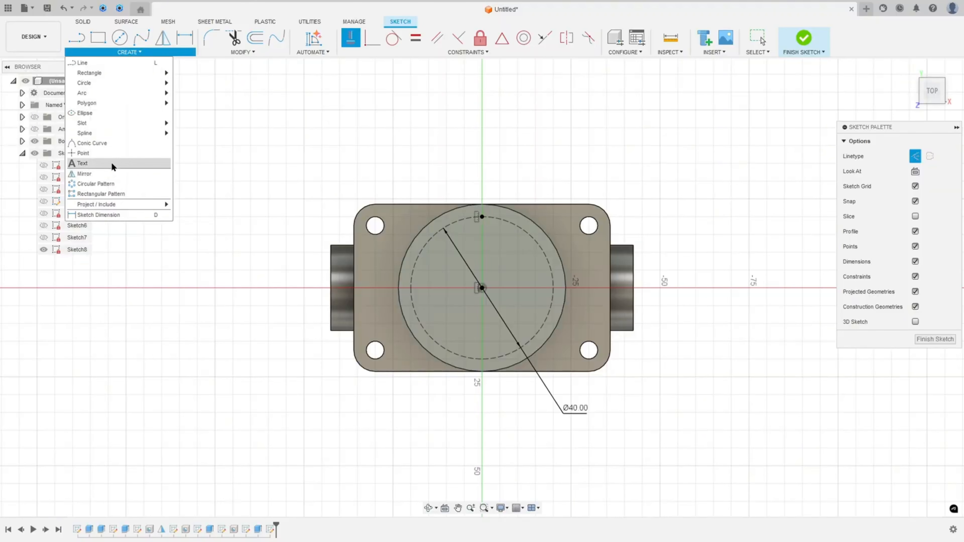
click(120, 186)
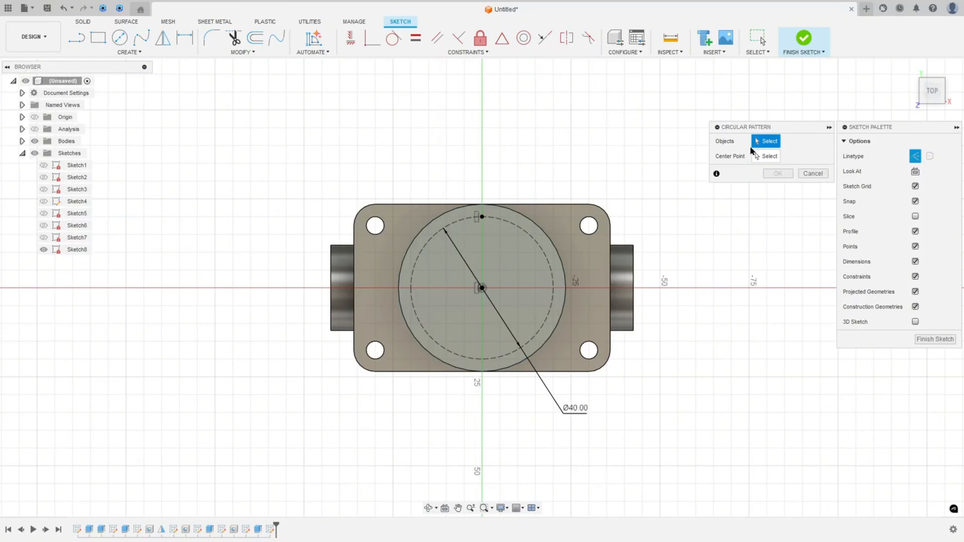
click(481, 218)
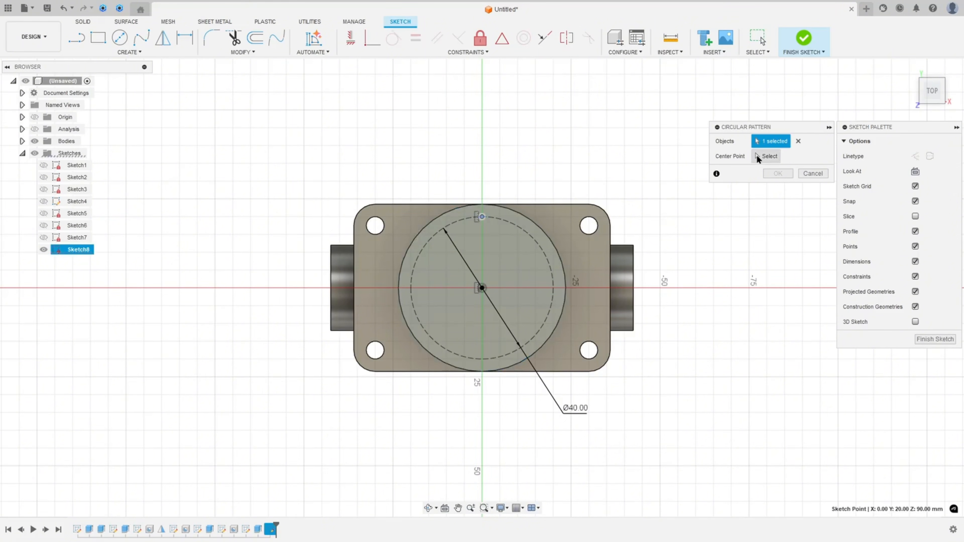
click(759, 157)
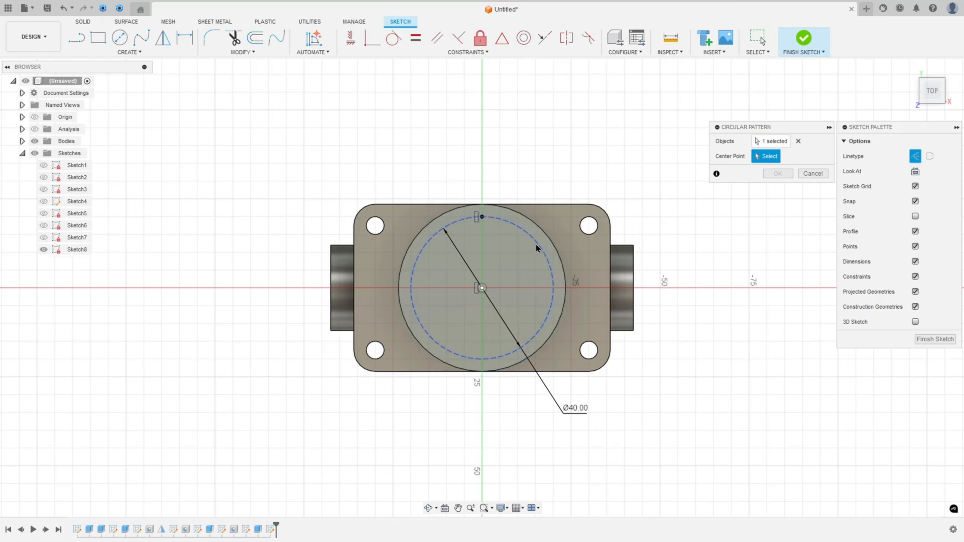
click(481, 287)
click(773, 220)
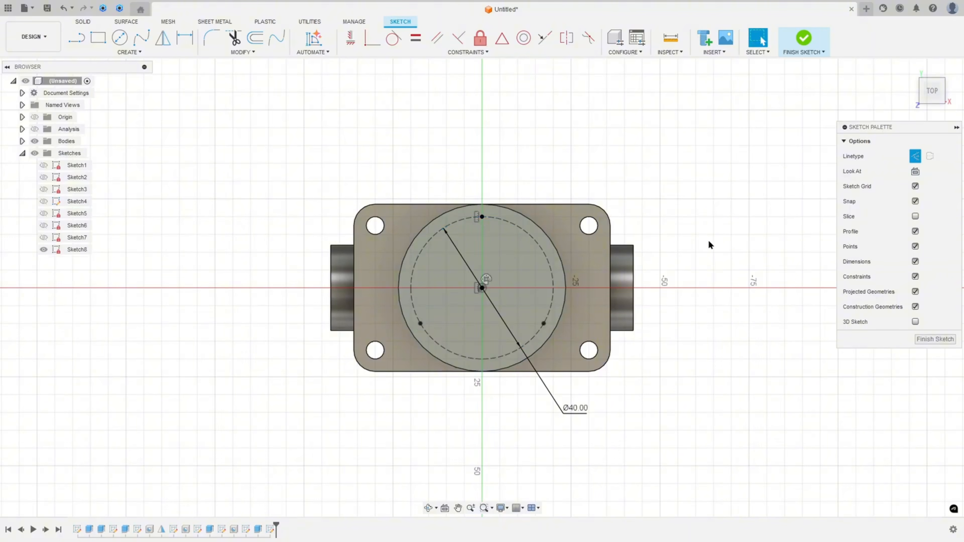
click(791, 44)
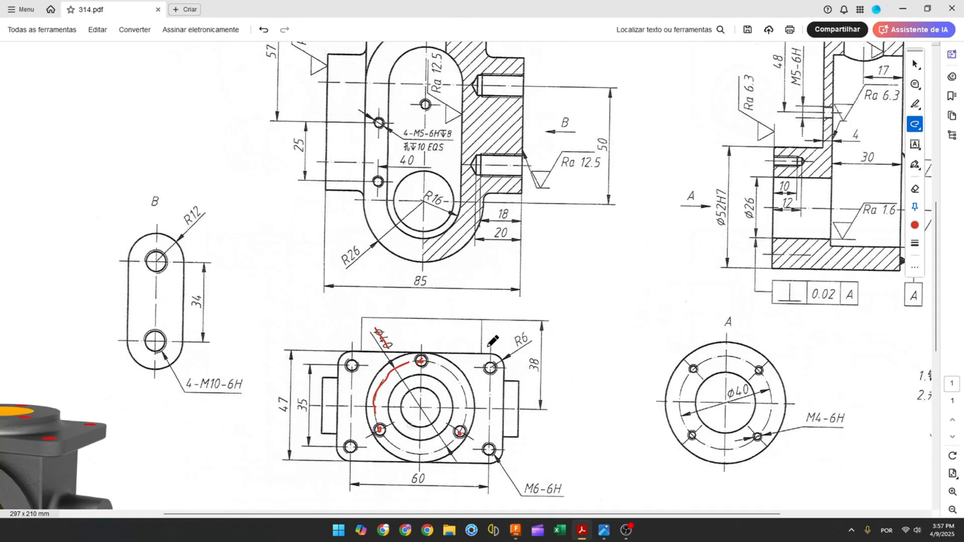
Start a tapped M6x1 Hole placed on the three patterned sketch points, with the offset thread option
scroll(489, 343, down, 1)
scroll(489, 344, up, 5)
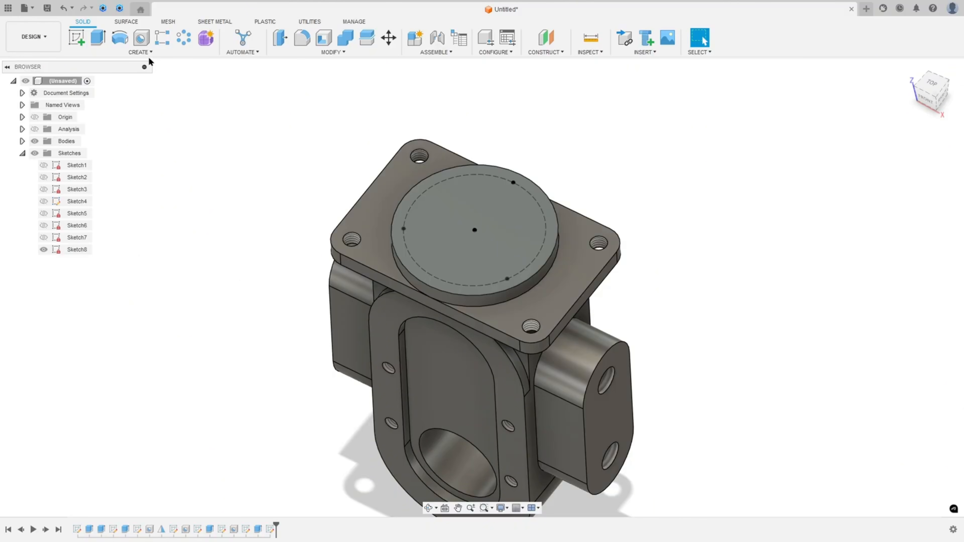
click(146, 53)
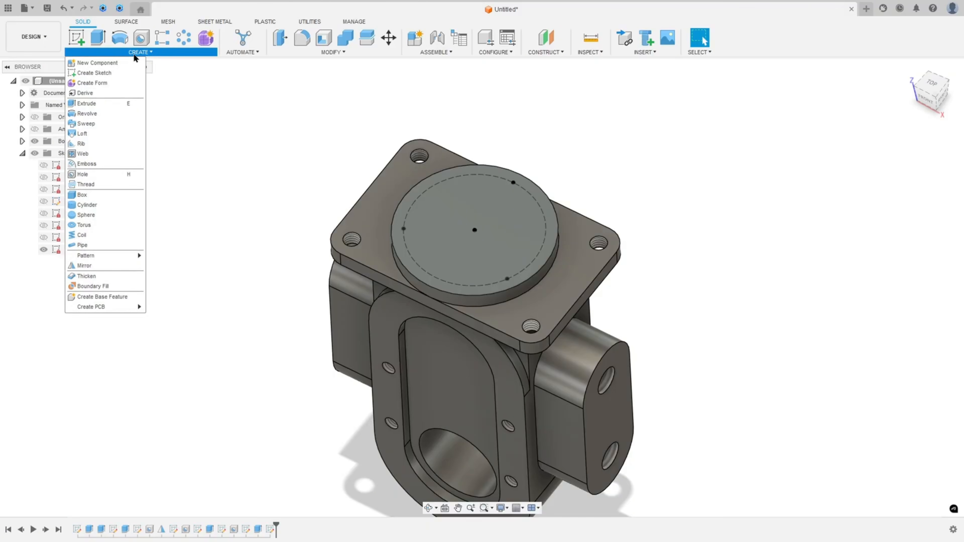
click(142, 37)
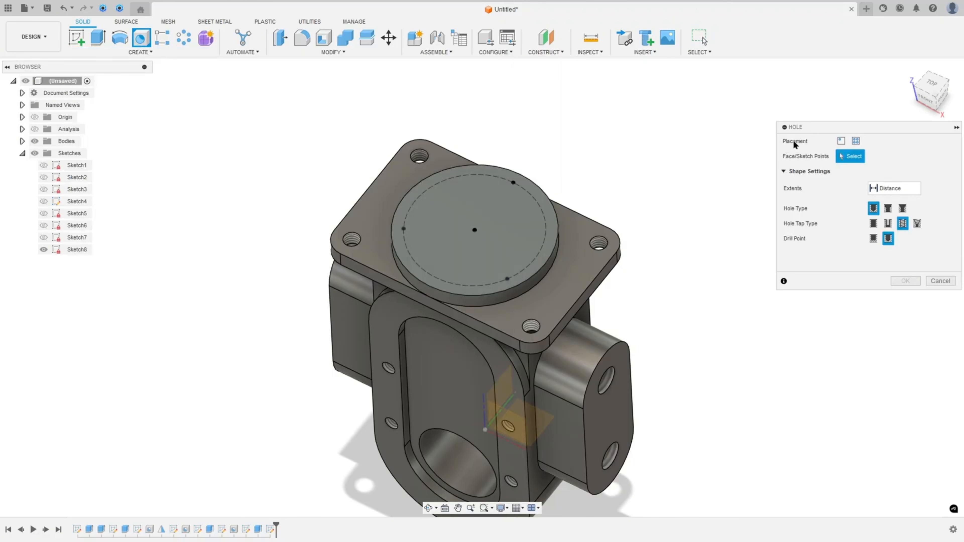
click(856, 141)
click(513, 183)
click(507, 279)
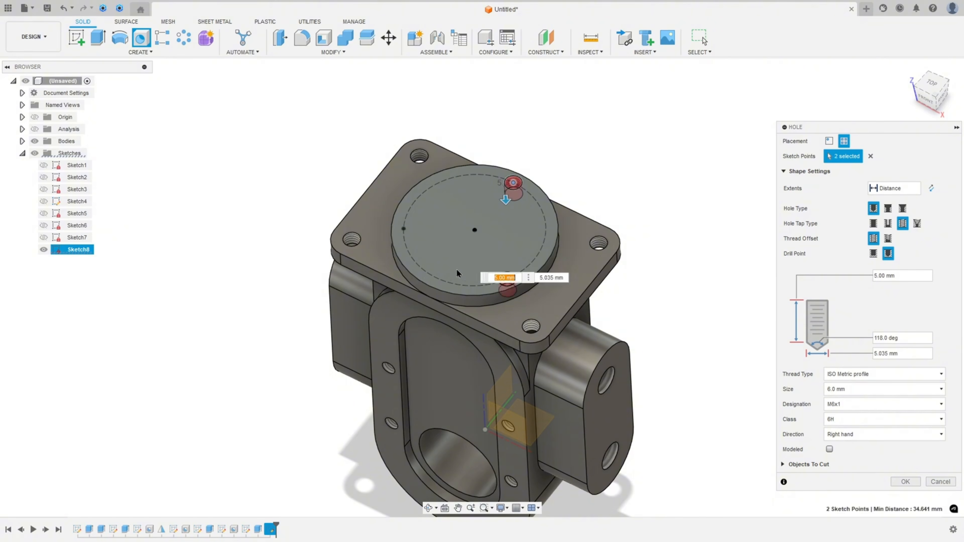
click(403, 229)
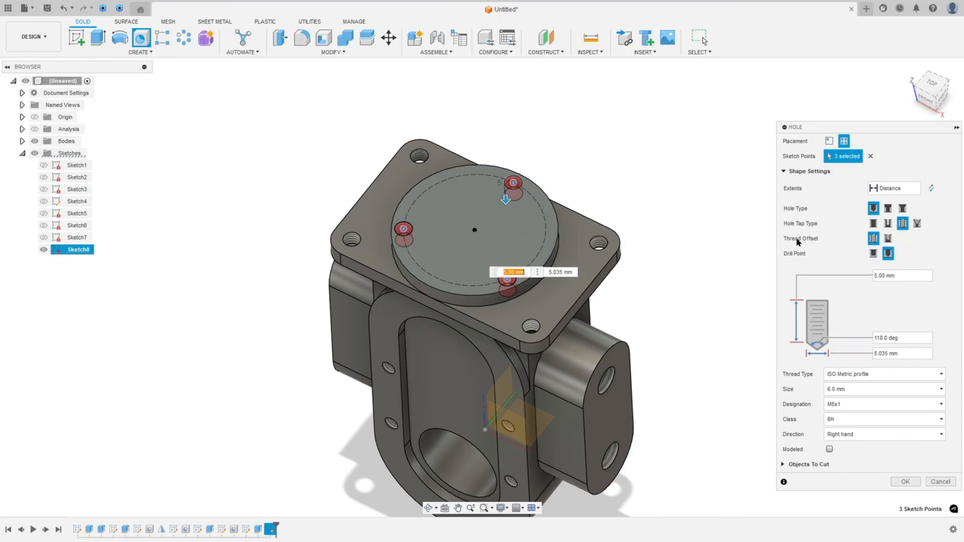
click(890, 240)
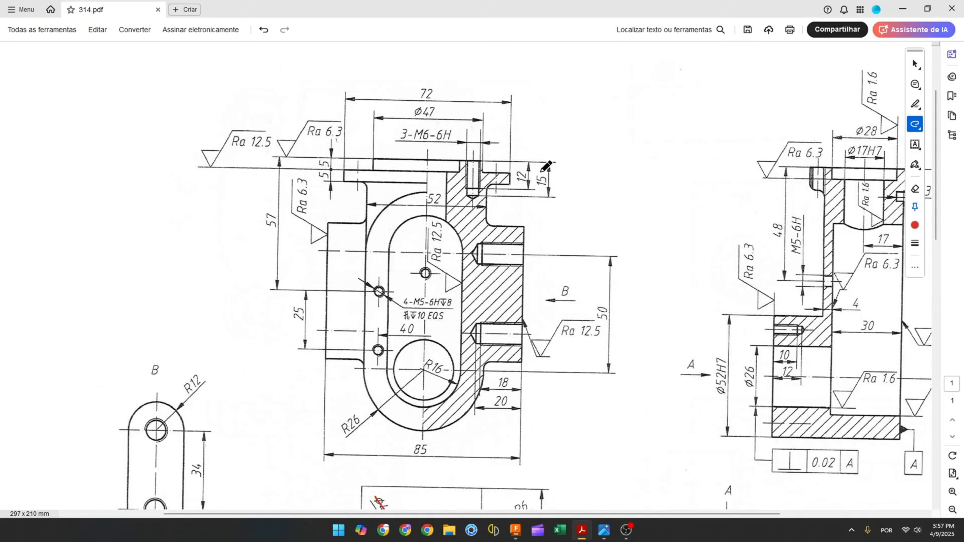
On the drawing's section view, mark the 15 and 12 mm hole depth dimensions and return to the model
drag(541, 172, 540, 185)
drag(521, 167, 520, 185)
click(516, 530)
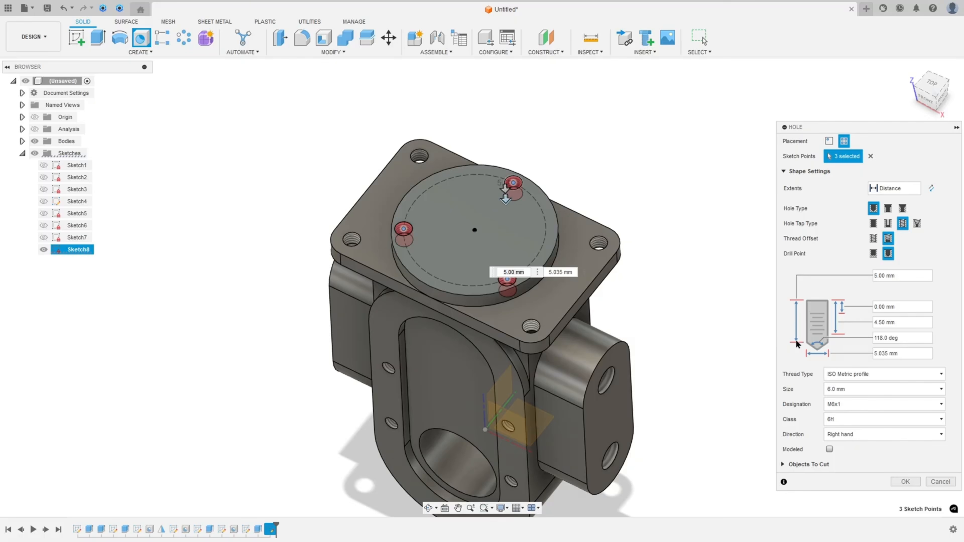
Set the hole depth to 15 mm and the thread length to 12 mm, then confirm the holes
drag(901, 271, 866, 274)
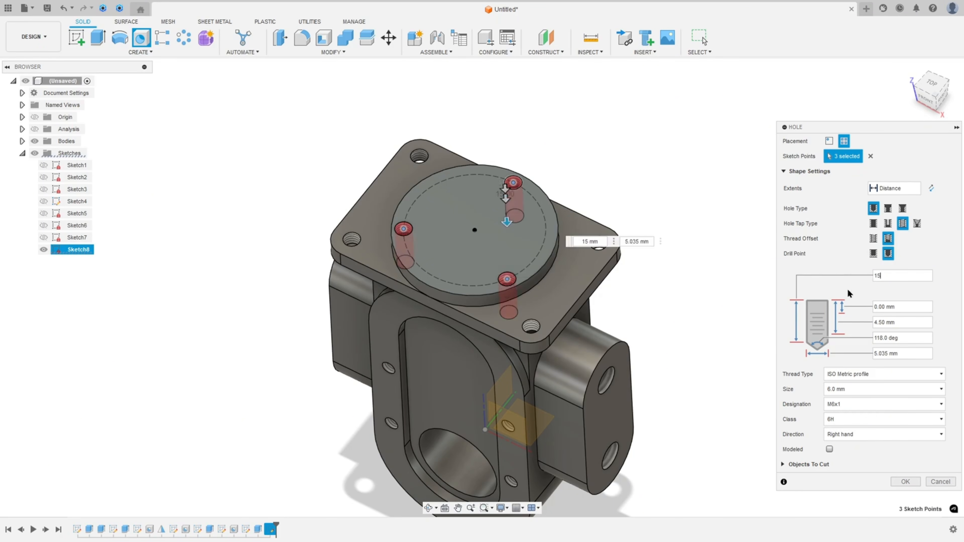
click(901, 322)
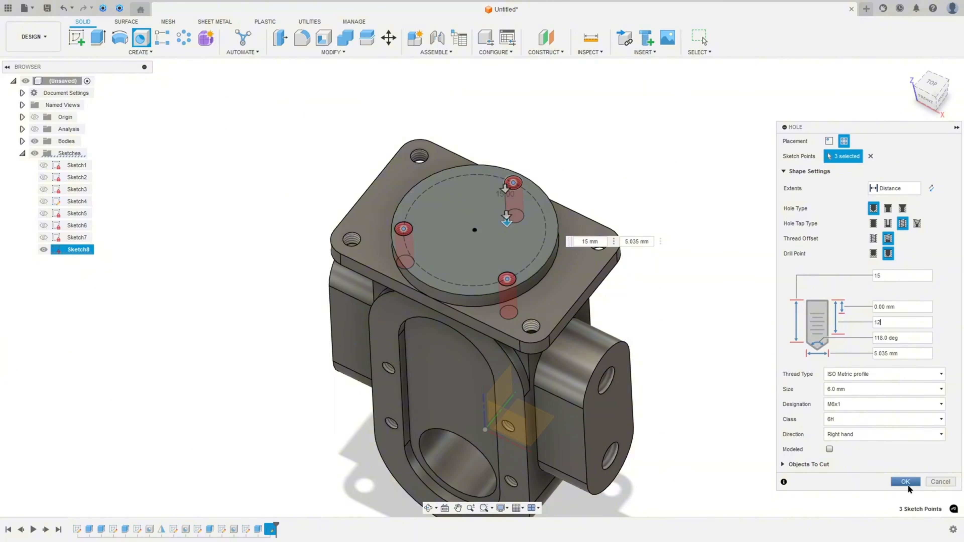
click(892, 479)
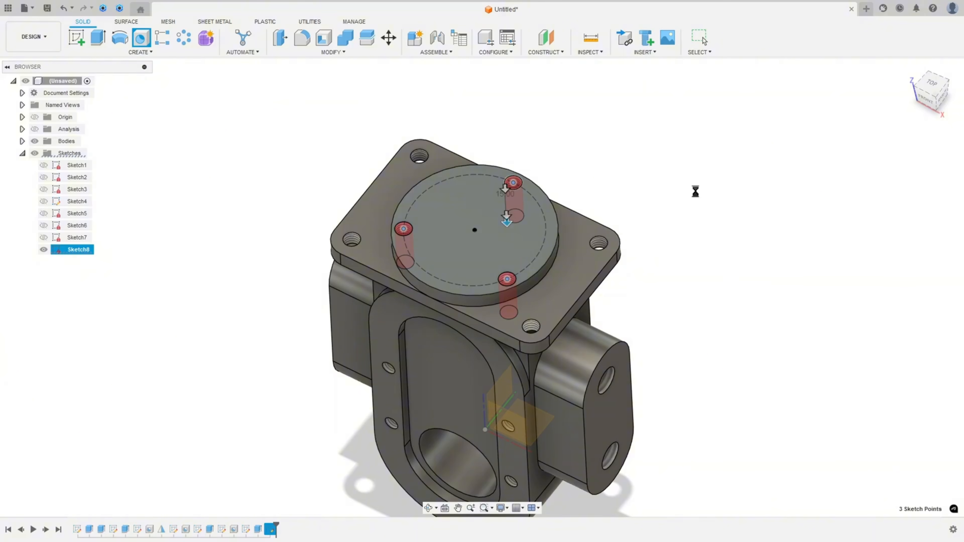
Orbit and zoom around the model to inspect the new top holes and the body
scroll(690, 190, down, 3)
shift+scroll(690, 190, up, 5)
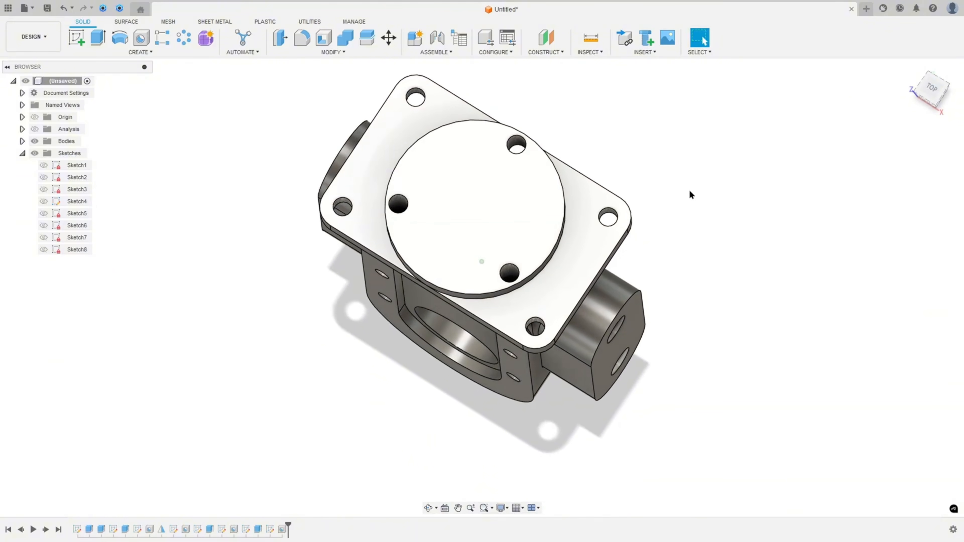
shift+scroll(690, 191, down, 5)
shift+scroll(689, 190, down, 10)
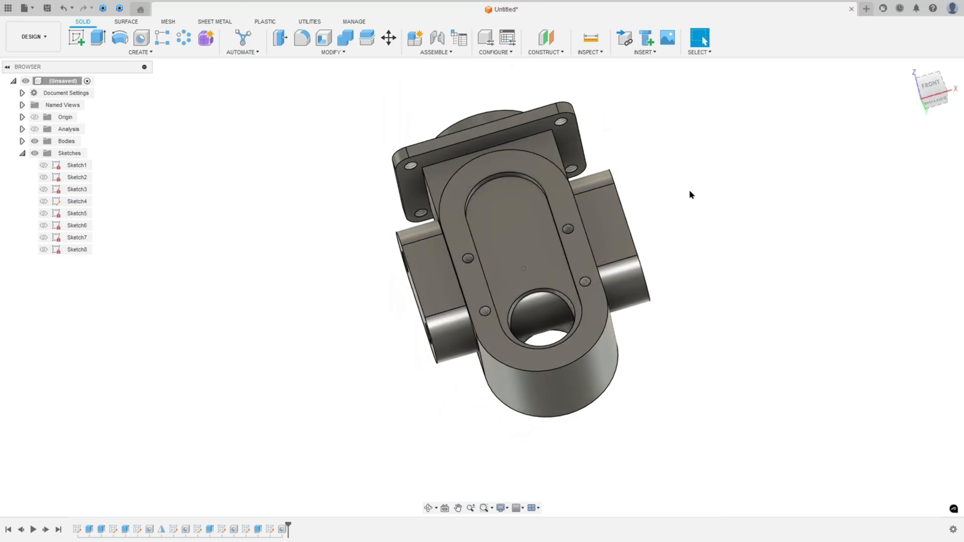
shift+scroll(689, 189, down, 10)
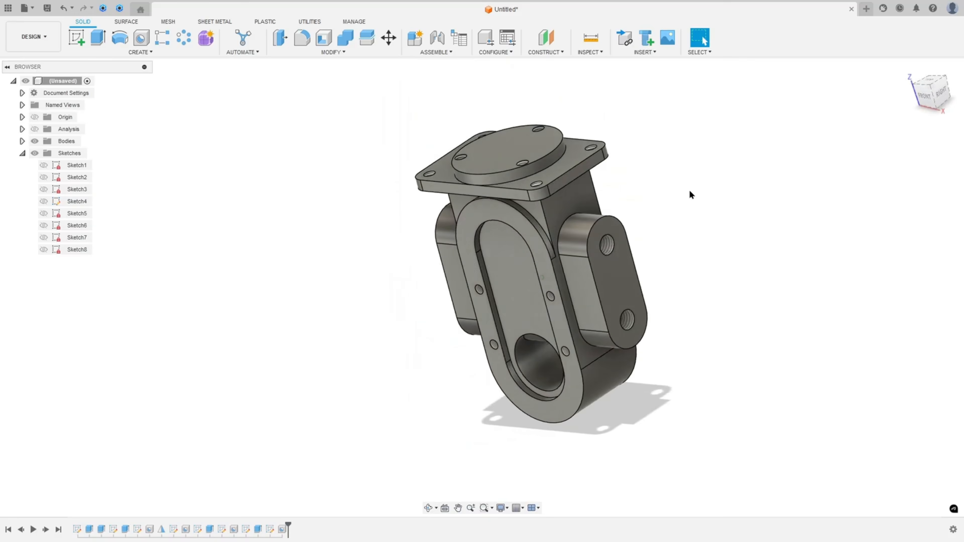
shift+scroll(689, 190, left, 10)
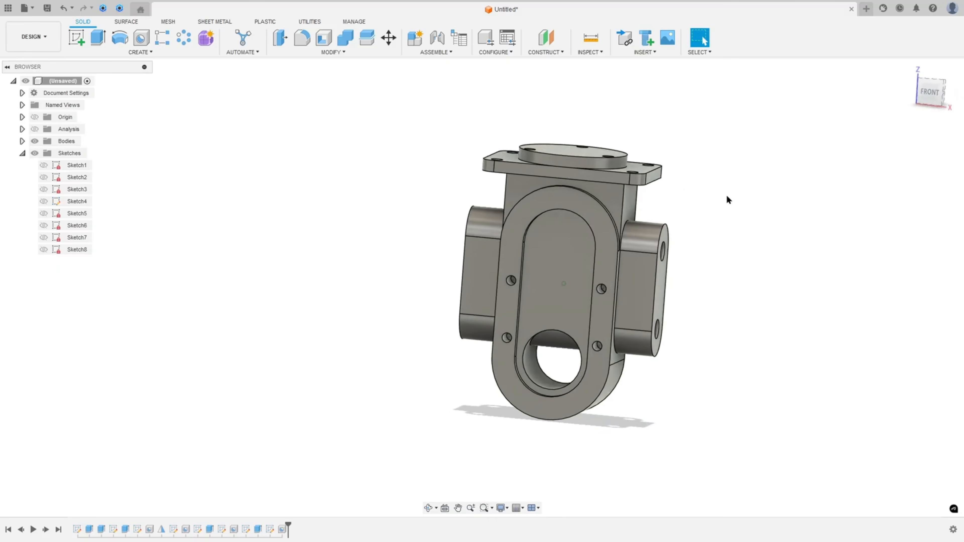
On the drawing's front view, mark the inner slot outline to be cut
shift+scroll(743, 199, right, 2)
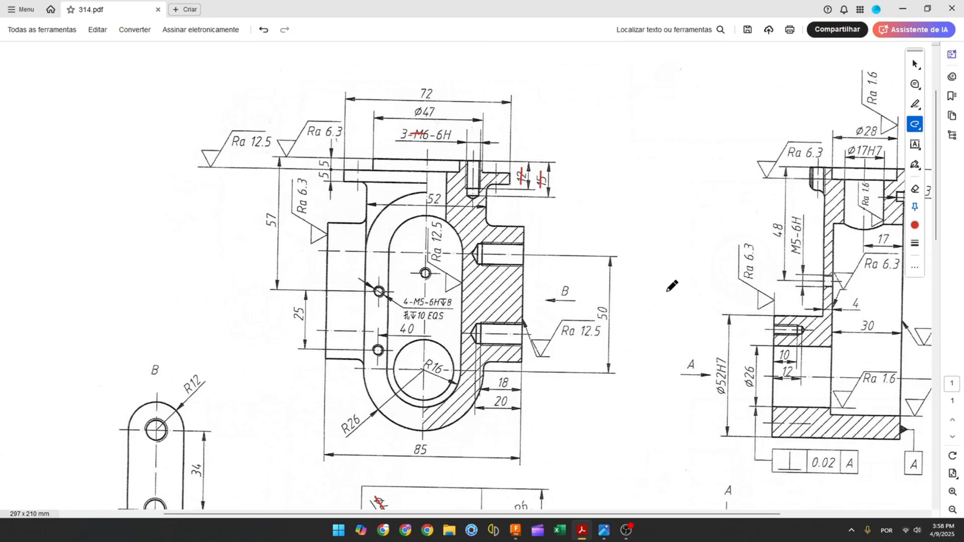
scroll(657, 323, down, 3)
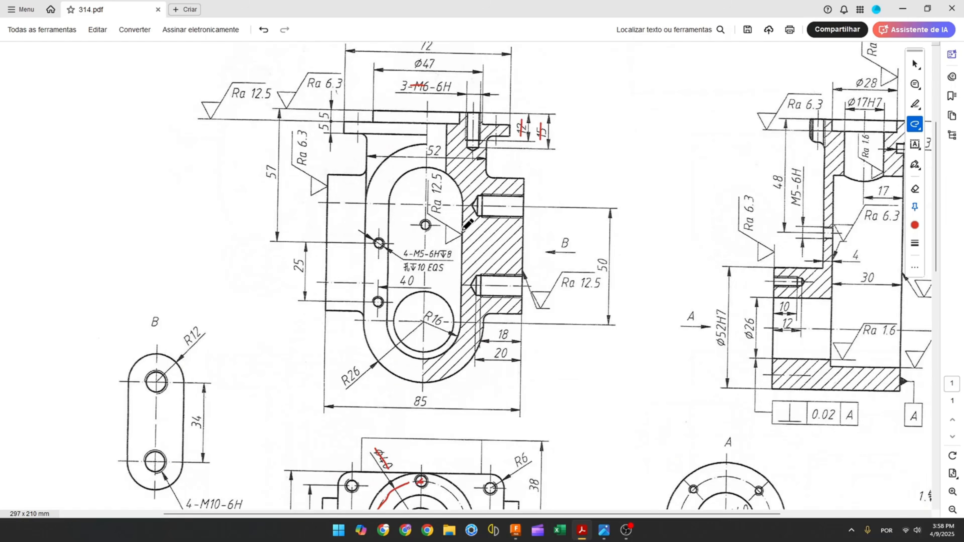
mouse_move(452, 179)
mouse_down()
mouse_move(436, 168)
mouse_move(404, 172)
mouse_move(388, 212)
mouse_move(395, 333)
mouse_move(428, 357)
mouse_move(459, 328)
mouse_move(454, 178)
mouse_up()
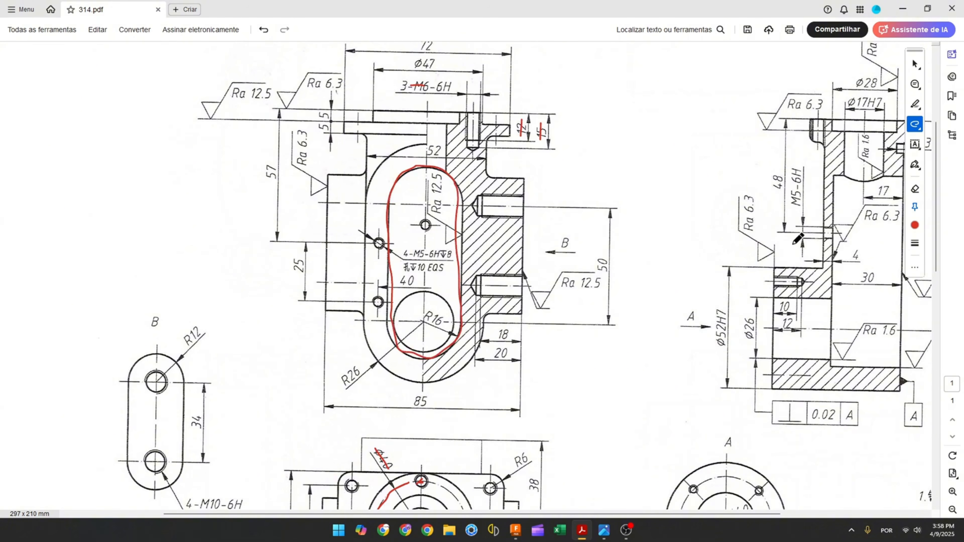
scroll(797, 239, up, 1)
scroll(715, 518, right, 5)
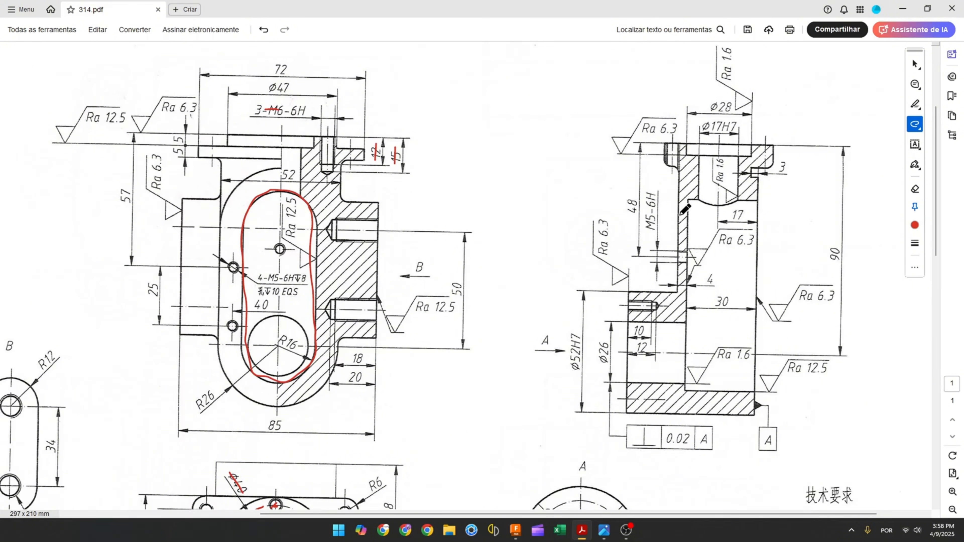
On the side section view, mark the slot pocket wall and the 17 and 4 mm dimensions, and return to the model
drag(678, 211, 685, 242)
drag(703, 281, 714, 282)
drag(735, 212, 754, 219)
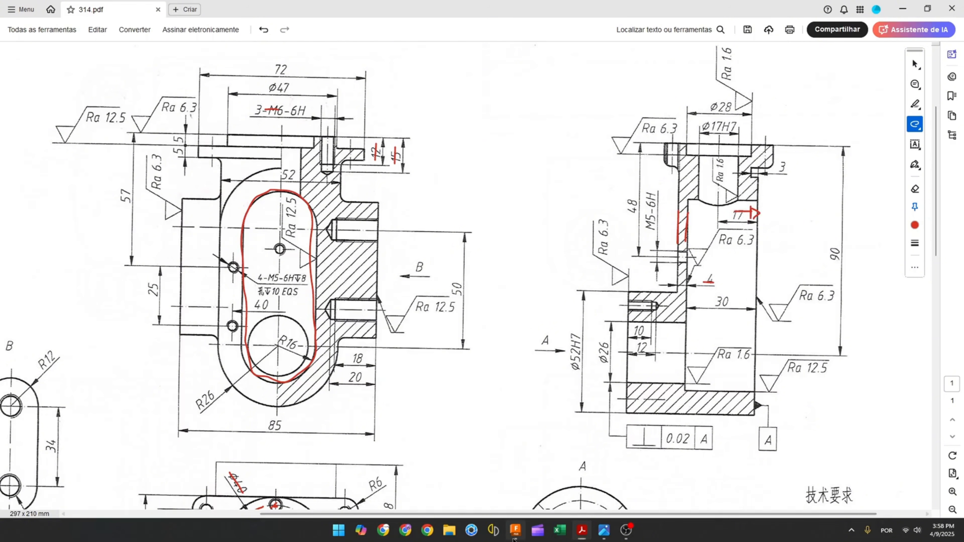
click(515, 530)
Start an Extrude from Sketch1, selecting the slot and lower circle profiles with the bodies temporarily hidden
click(44, 166)
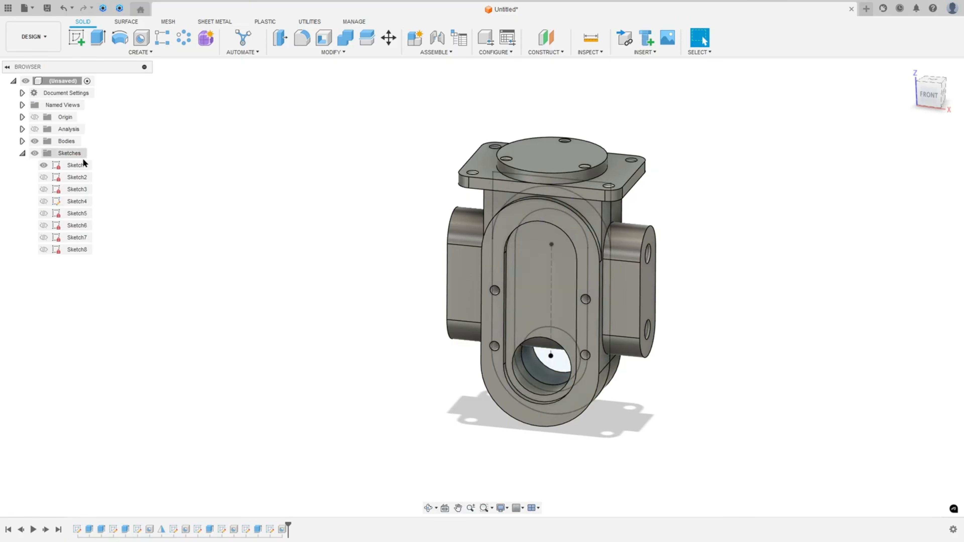
click(35, 141)
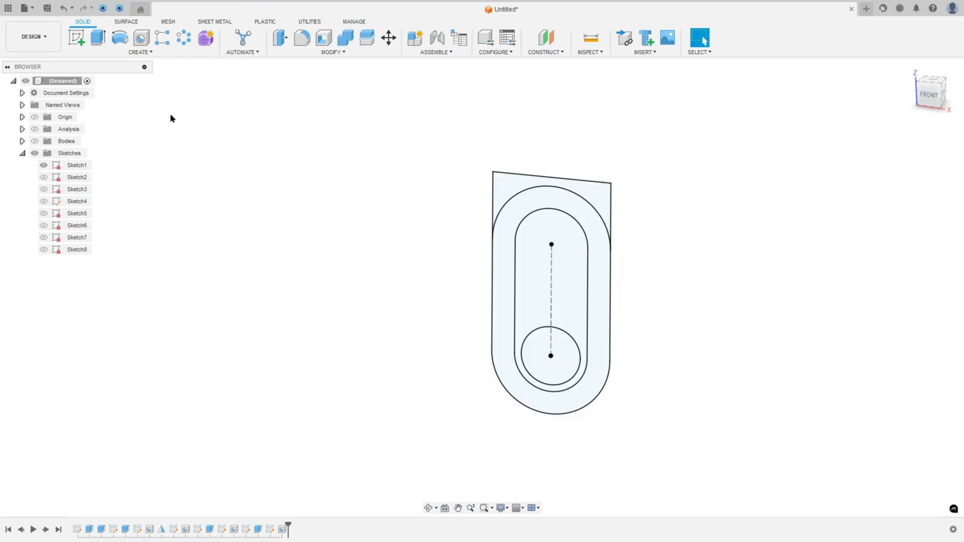
click(98, 40)
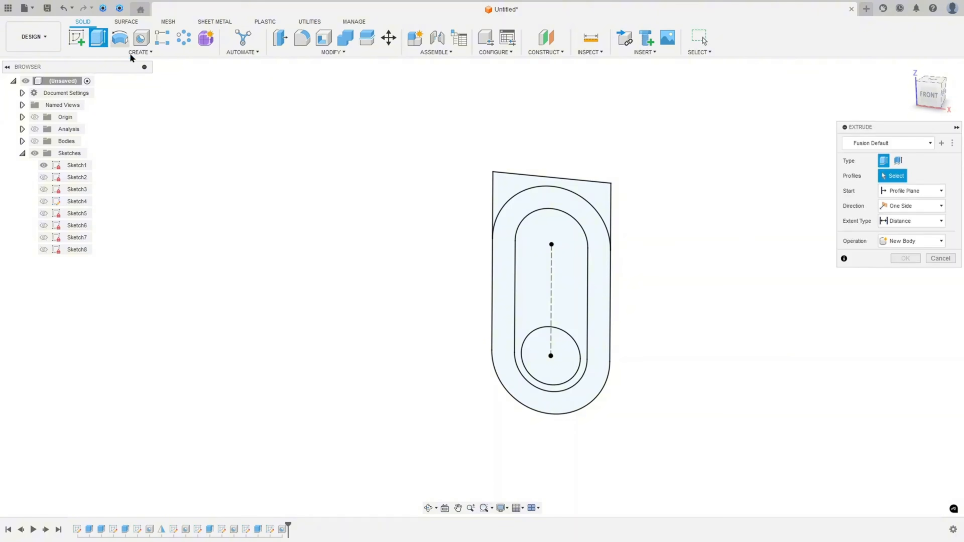
click(538, 362)
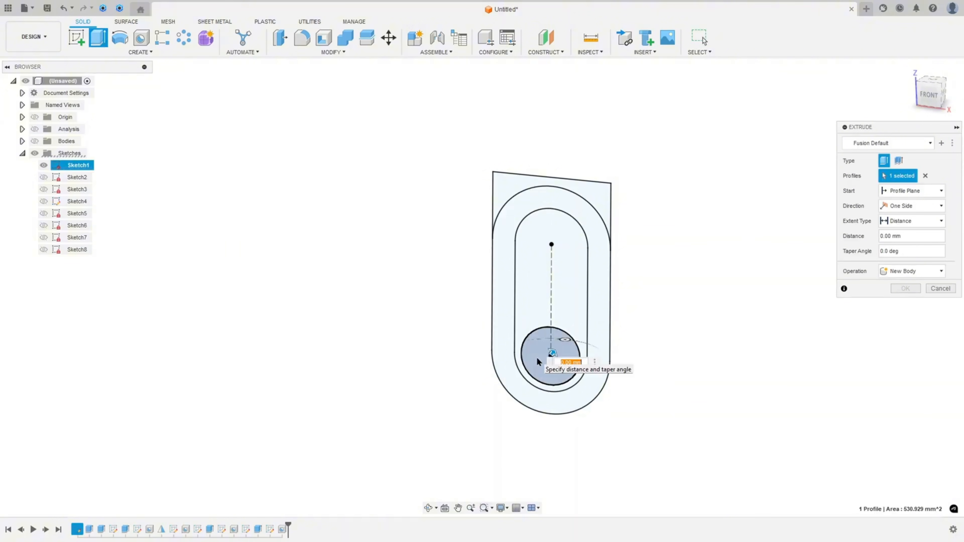
click(539, 280)
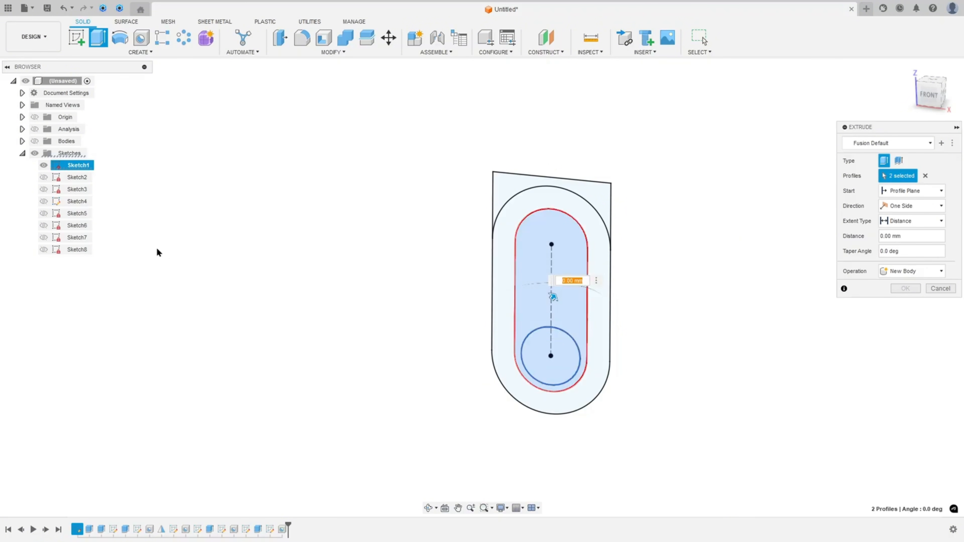
click(35, 141)
Set the extrude to two sides and enter side one's cut distance as 17-4 mm
click(915, 207)
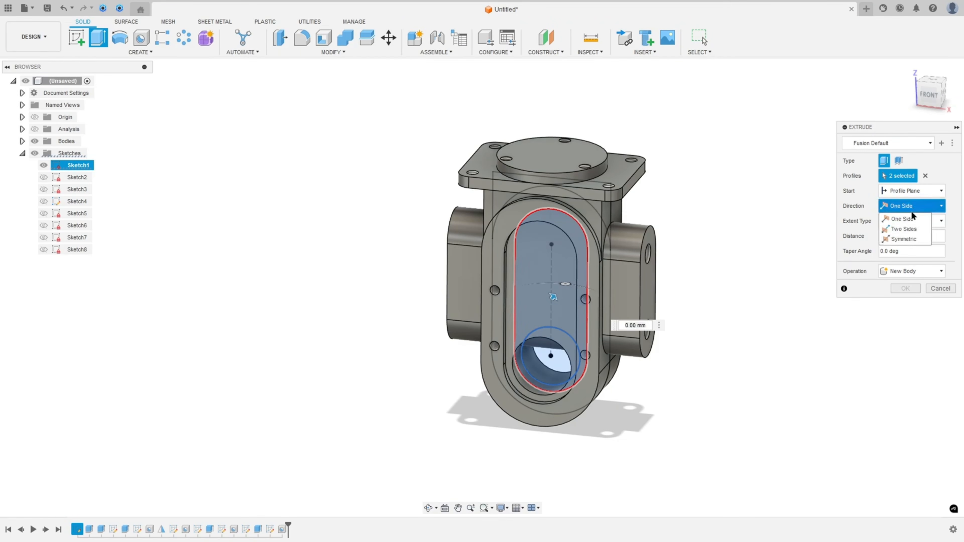
click(908, 231)
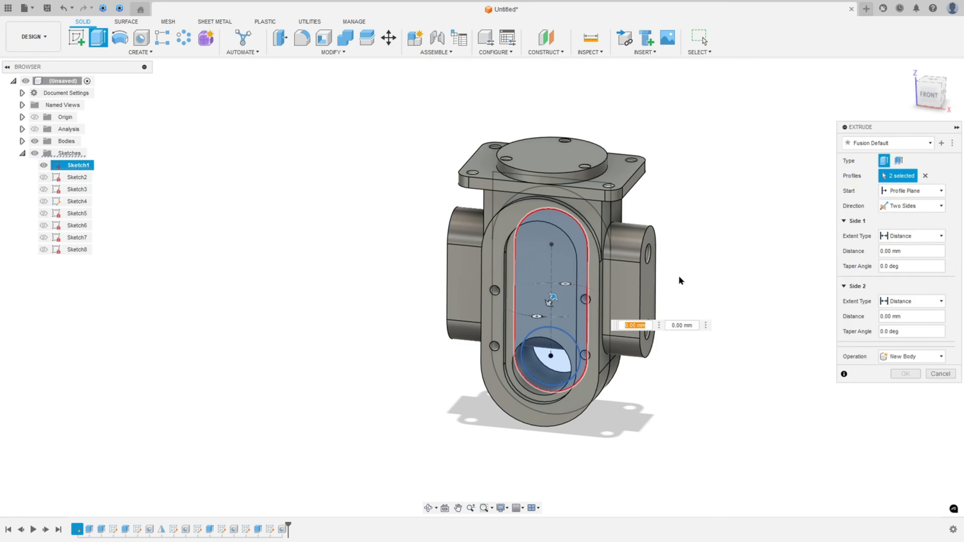
shift+middle_drag(679, 278, 592, 317)
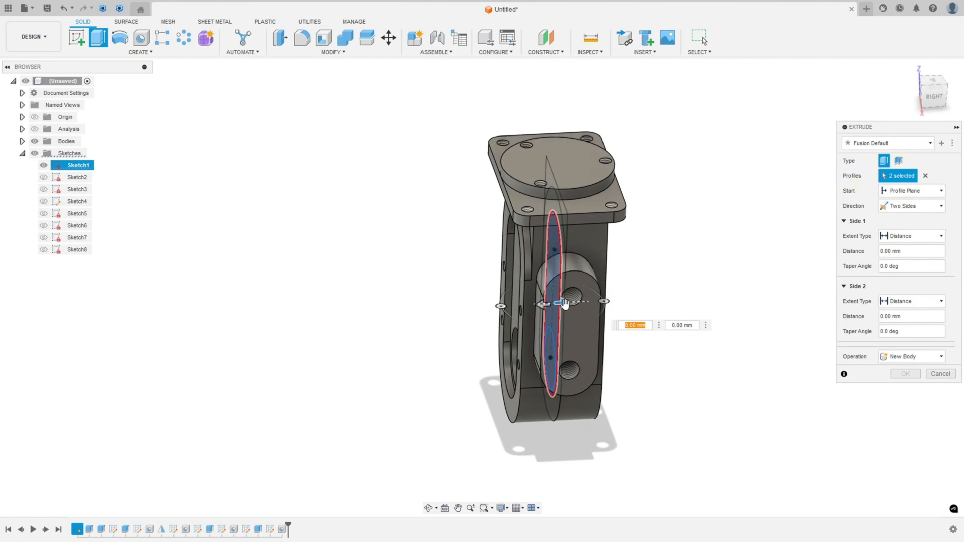
drag(564, 303, 610, 299)
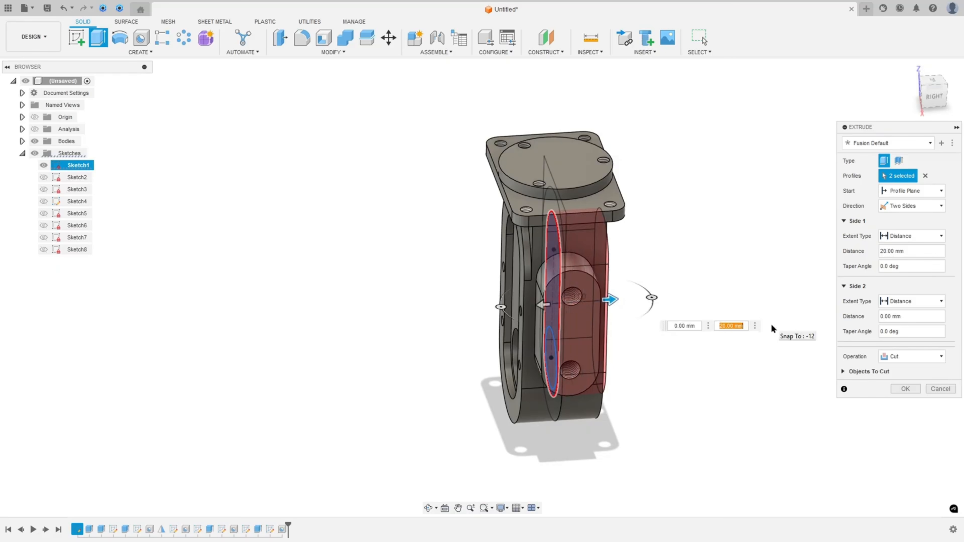
text(17-4)
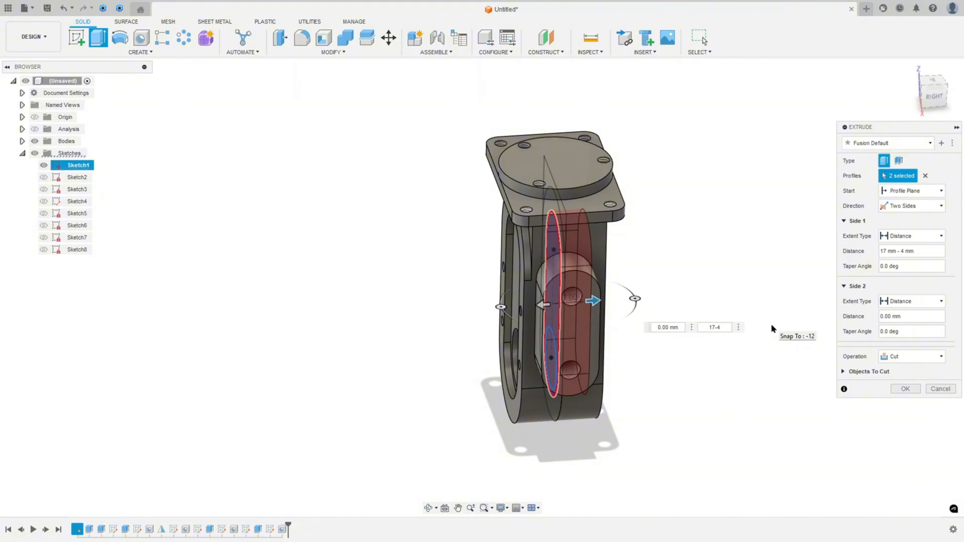
Set side two's extent to All and confirm the slot pocket cut
shift+middle_drag(772, 326, 884, 281)
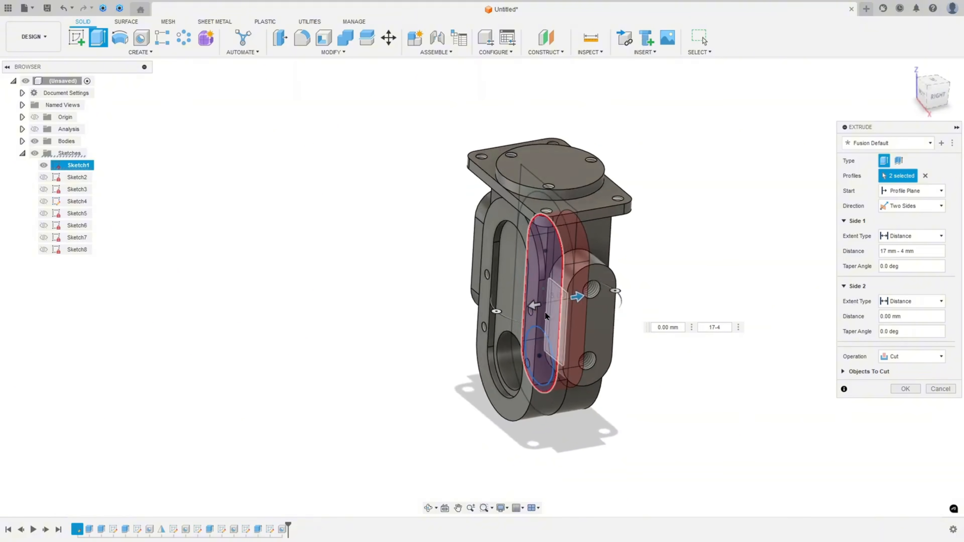
drag(535, 305, 509, 310)
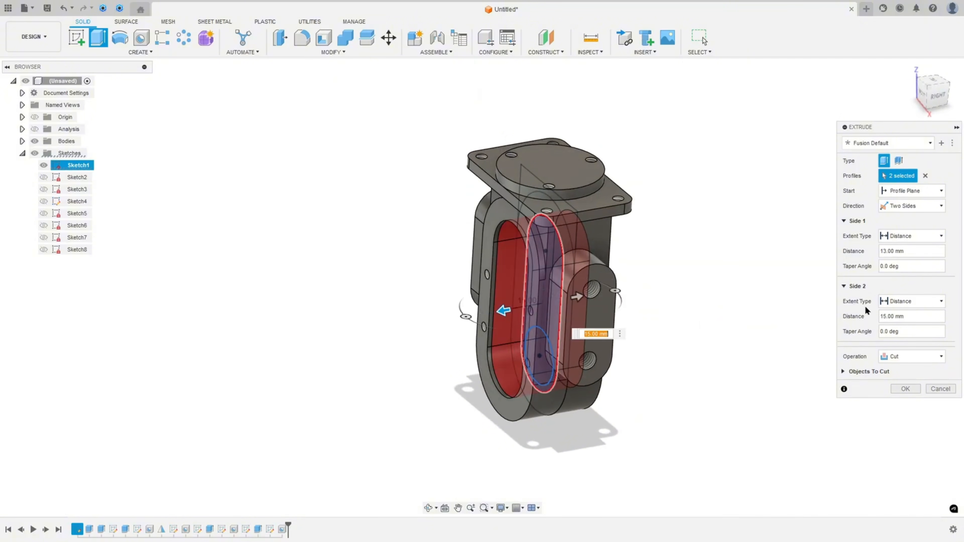
click(901, 302)
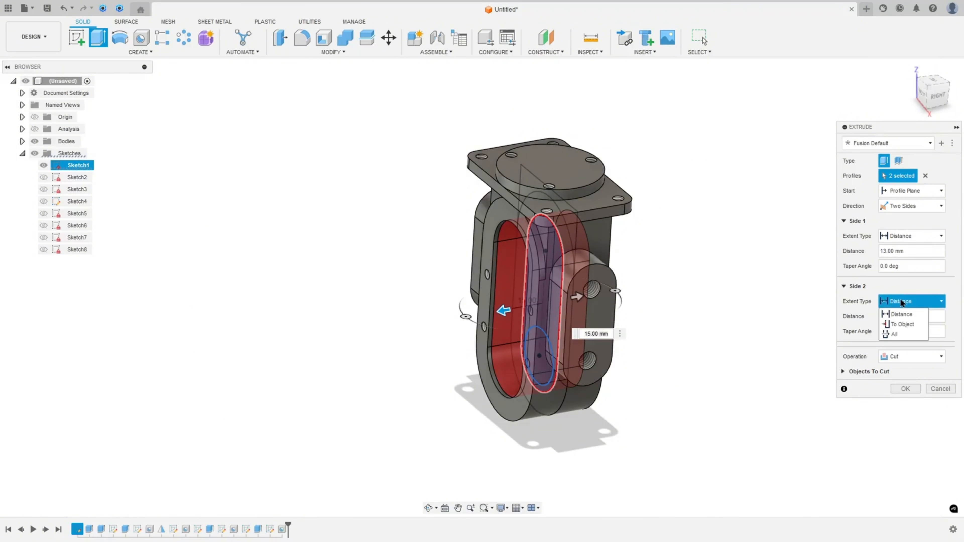
click(905, 334)
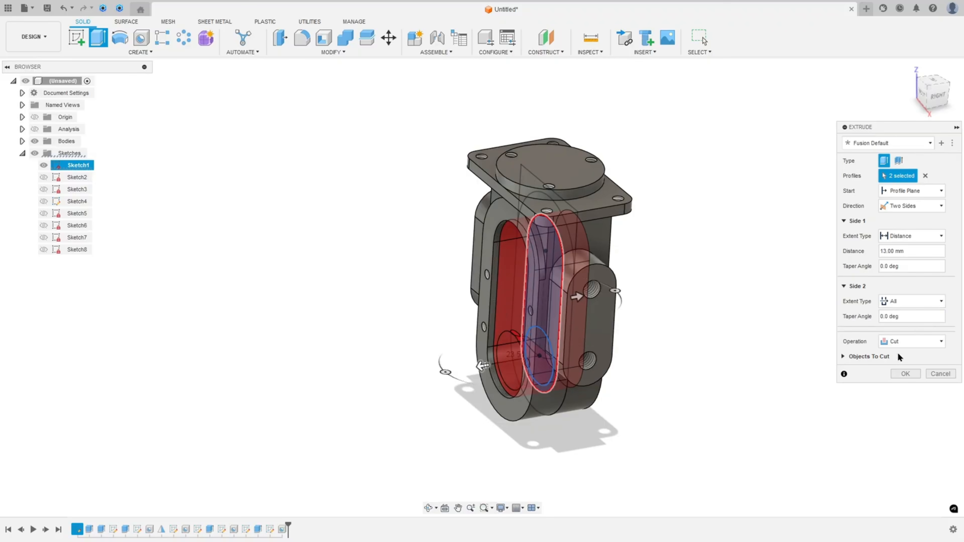
click(905, 373)
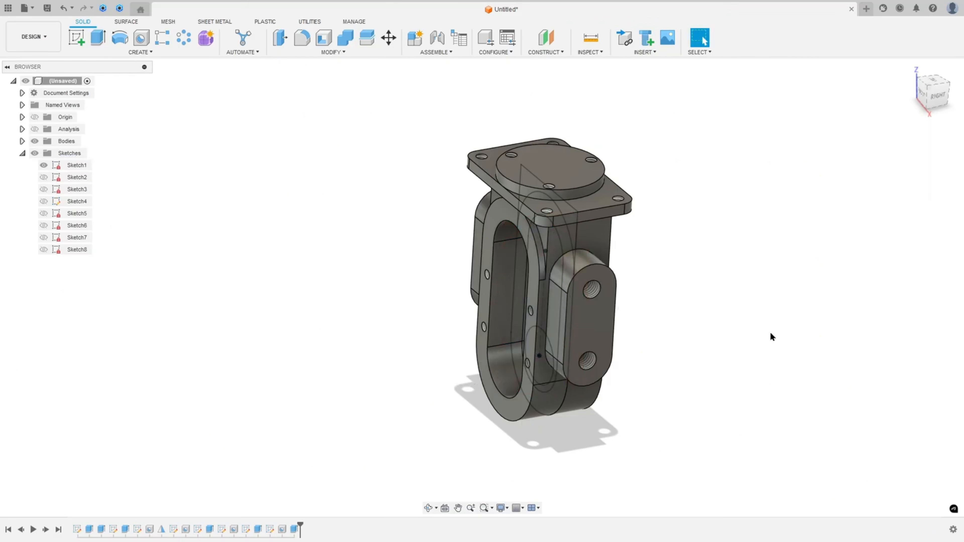
Hide Sketch1 and orbit around the model to inspect the cut slot pocket
shift+middle_drag(664, 284, 732, 290)
click(43, 165)
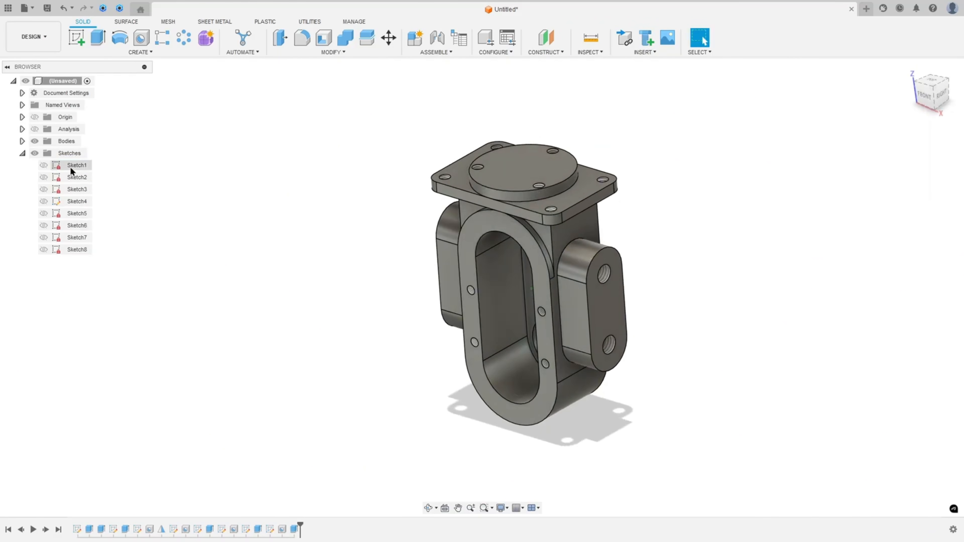
shift+middle_drag(205, 194, 242, 187)
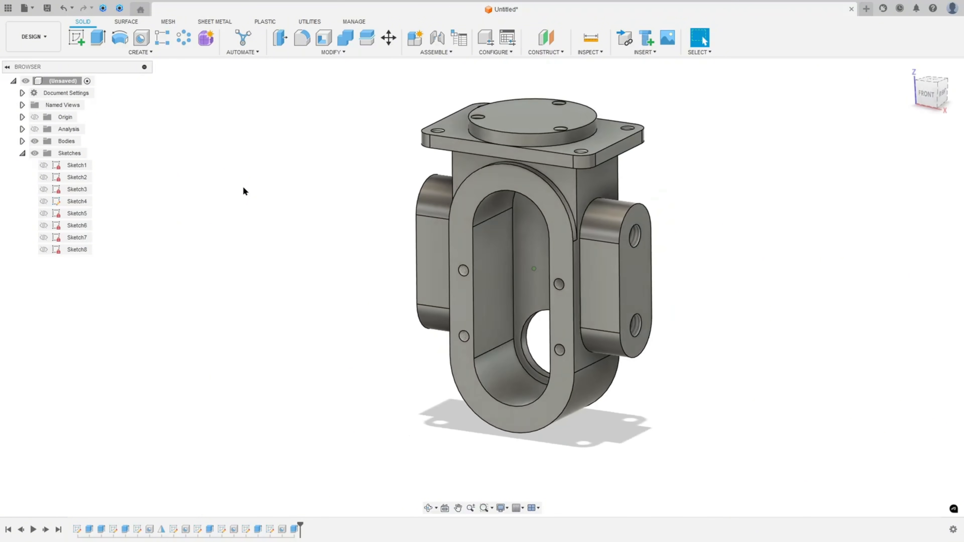
On the drawing's side section, mark the top bore's counterbore outline with Ø28 and Ø17 diameters
click(909, 67)
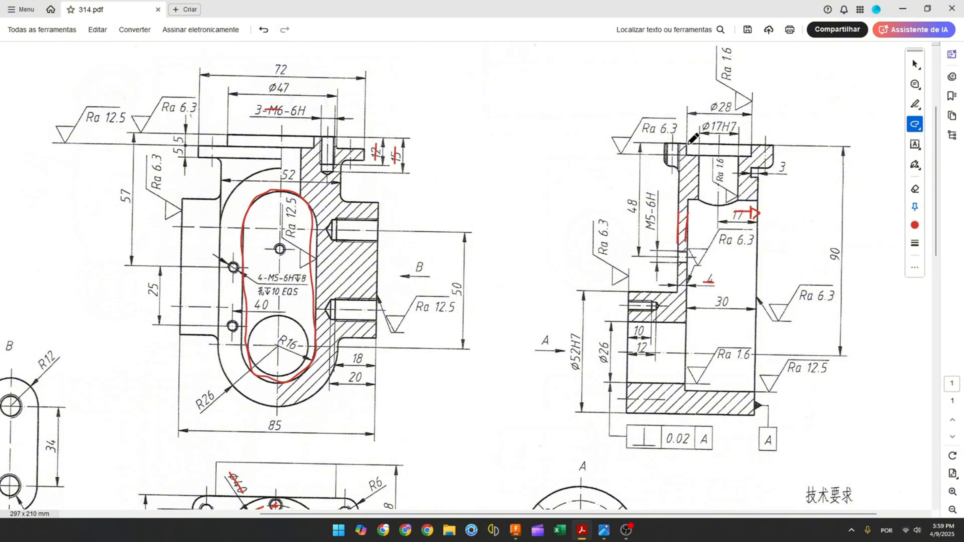
mouse_move(687, 143)
mouse_down()
mouse_move(701, 157)
mouse_move(697, 213)
mouse_move(734, 215)
mouse_move(737, 161)
mouse_move(750, 148)
mouse_up()
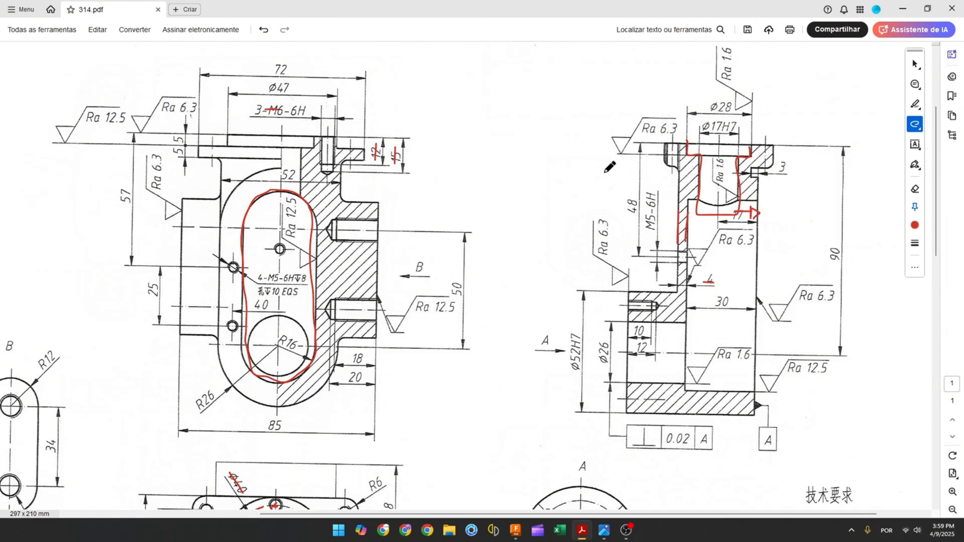
mouse_move(692, 143)
mouse_down()
mouse_move(701, 143)
mouse_move(657, 150)
mouse_up()
drag(736, 157, 735, 183)
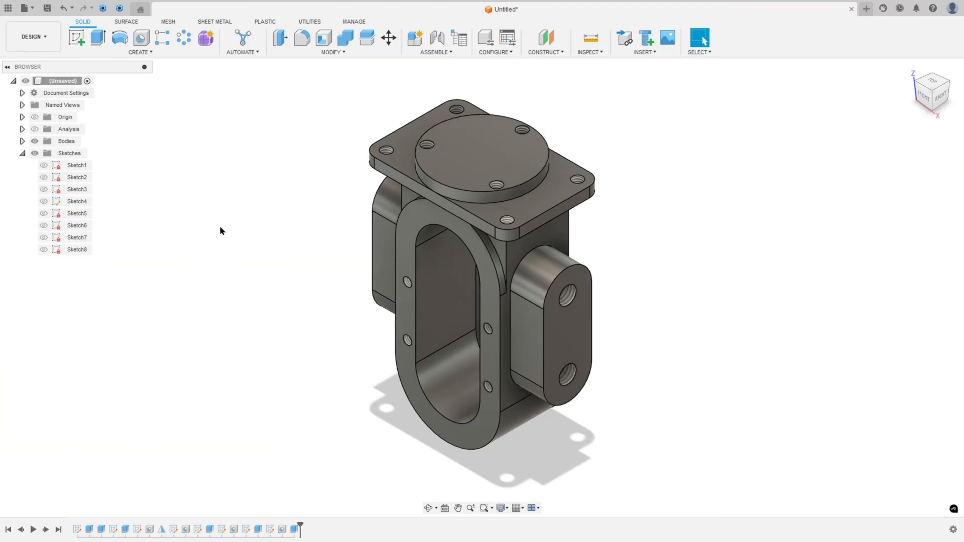
Add a simple counterbore Hole at the top boss center: 40 mm depth, 28 mm counterbore diameter, 17 mm hole diameter
click(140, 37)
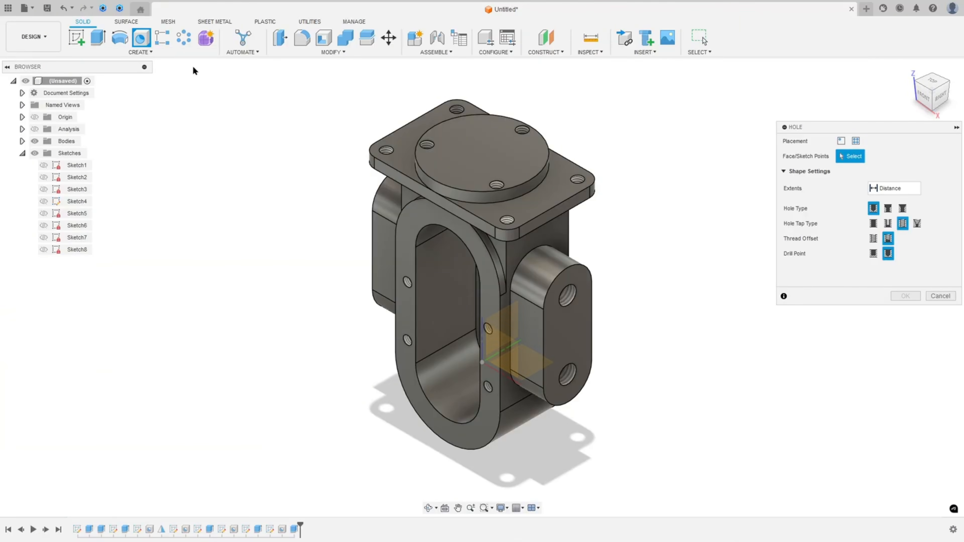
click(487, 159)
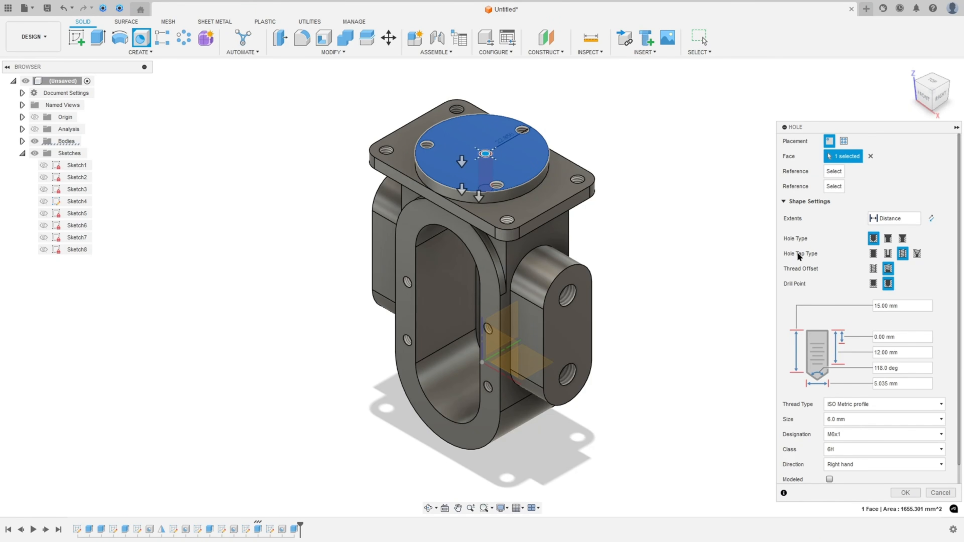
click(873, 254)
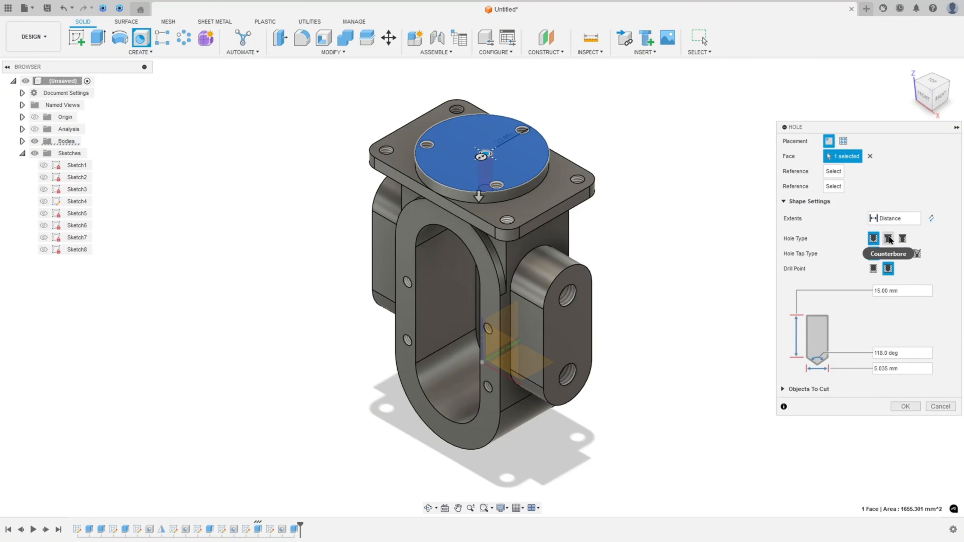
click(888, 238)
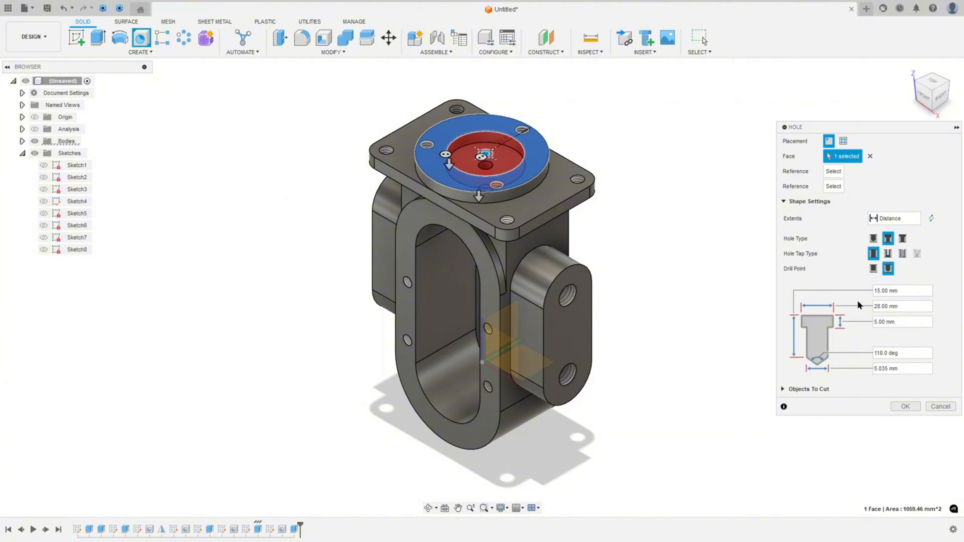
click(889, 290)
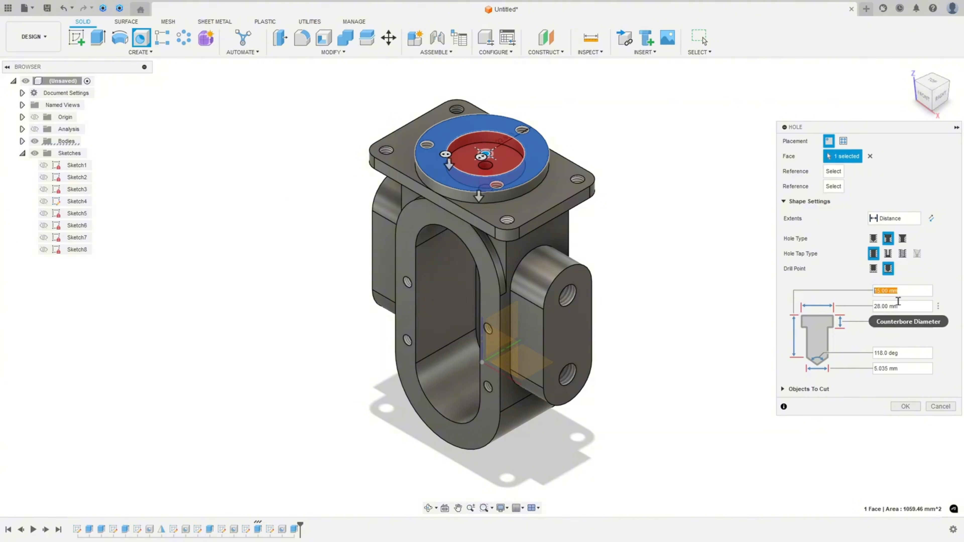
text(40)
click(897, 306)
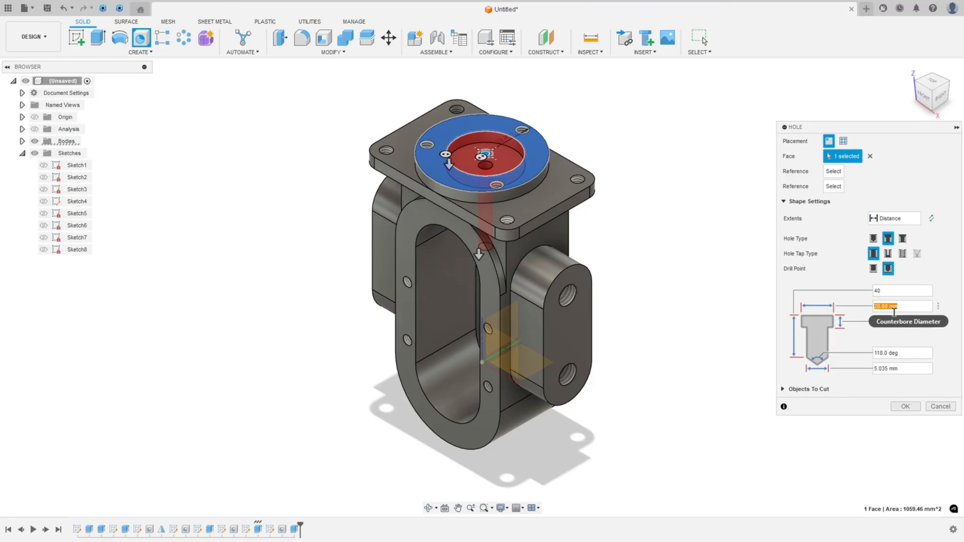
text(28)
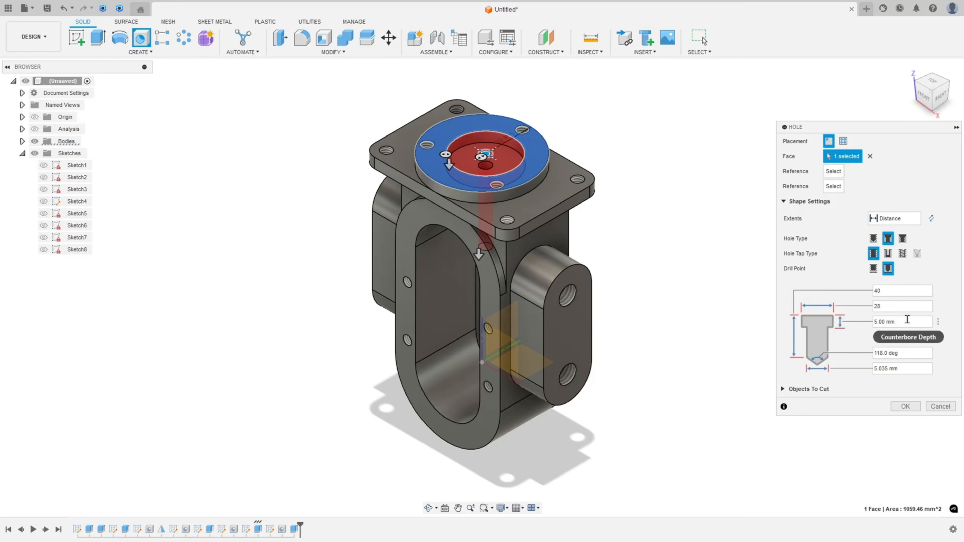
click(906, 319)
drag(902, 368, 861, 369)
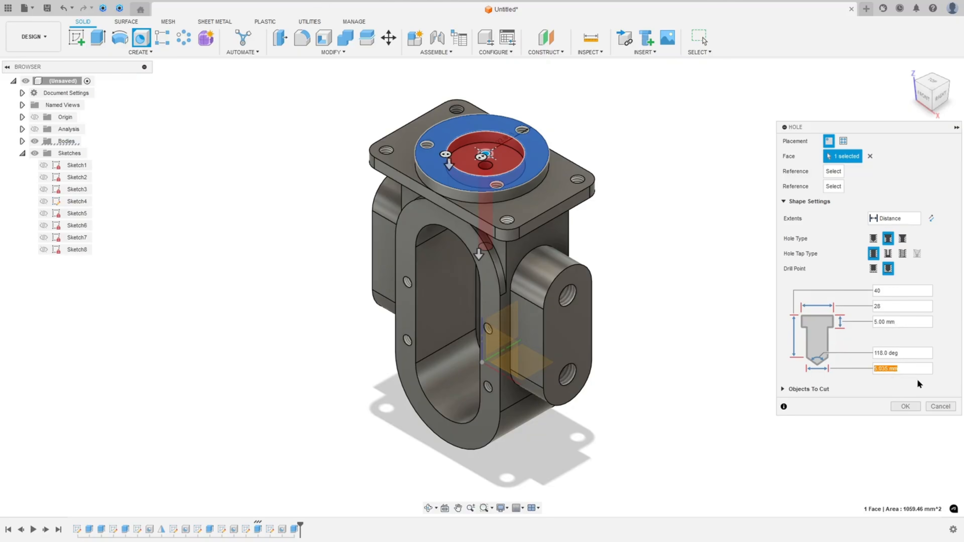
text(17)
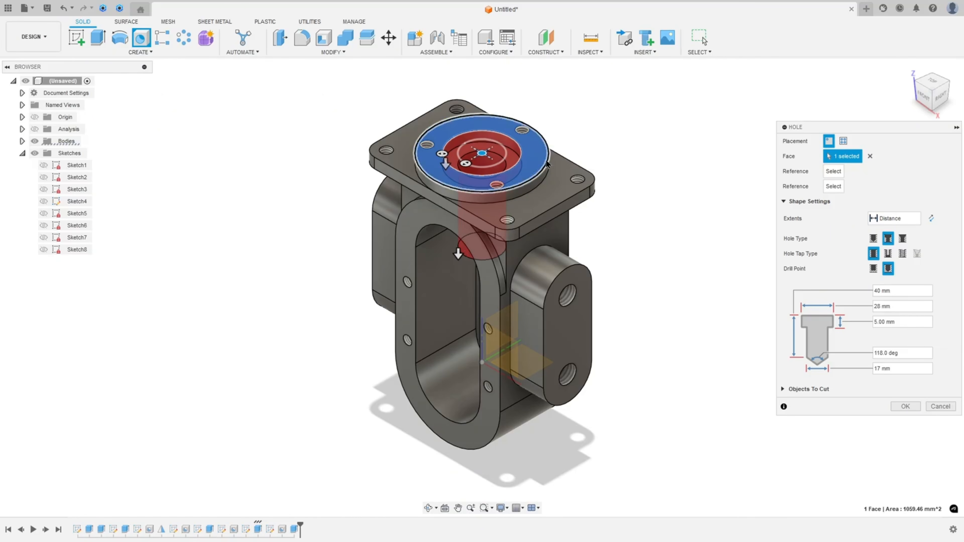
click(905, 406)
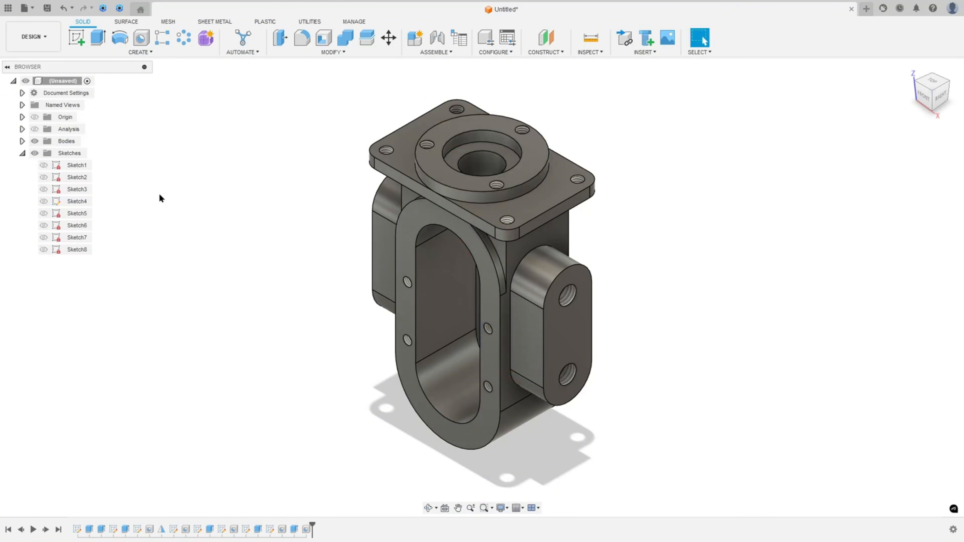
Turn on the section analysis and inspect the cut model from the front and home views, then hide it again
click(34, 129)
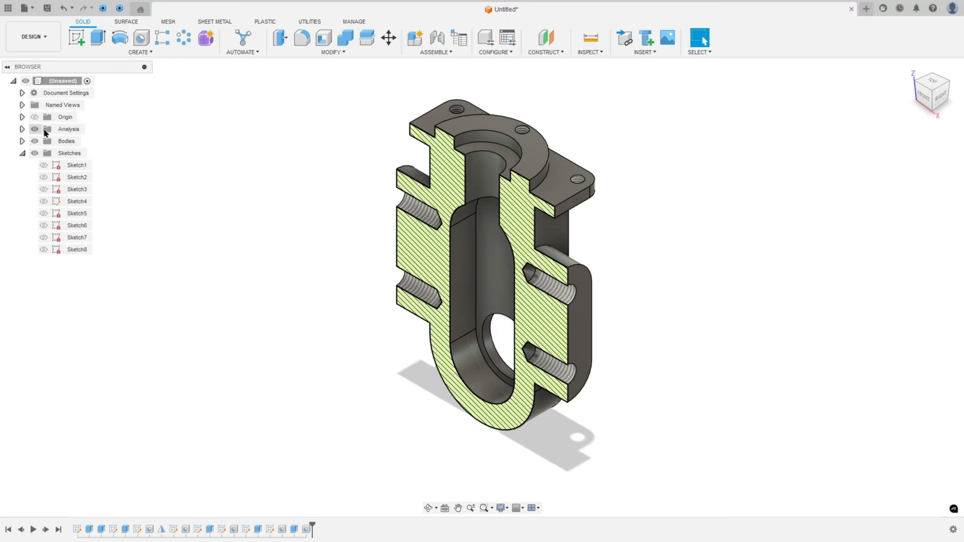
shift+middle_drag(171, 176, 344, 181)
click(928, 100)
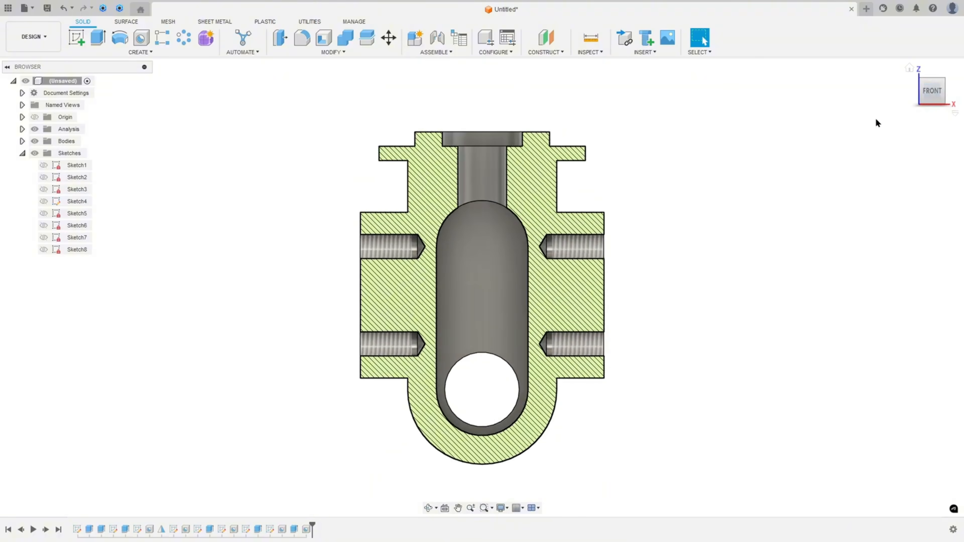
click(909, 68)
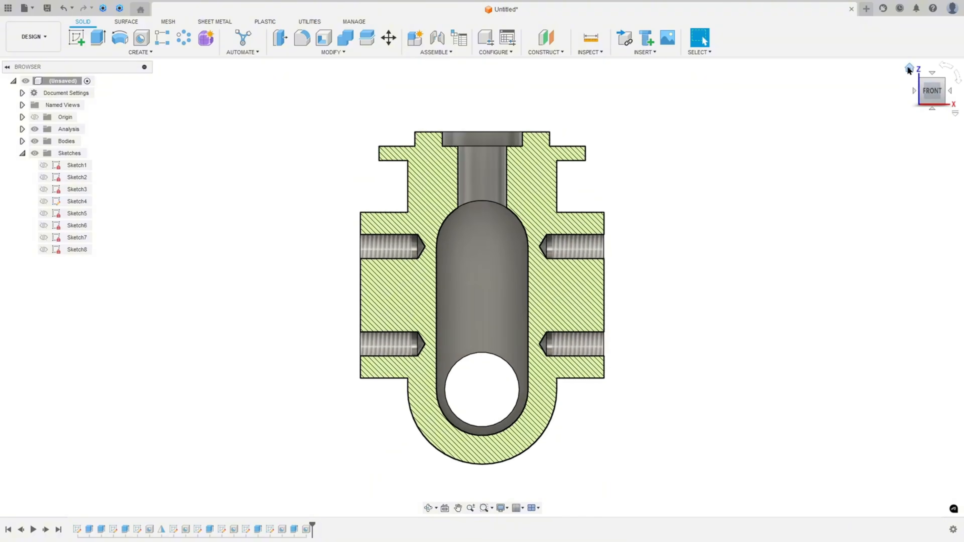
click(44, 164)
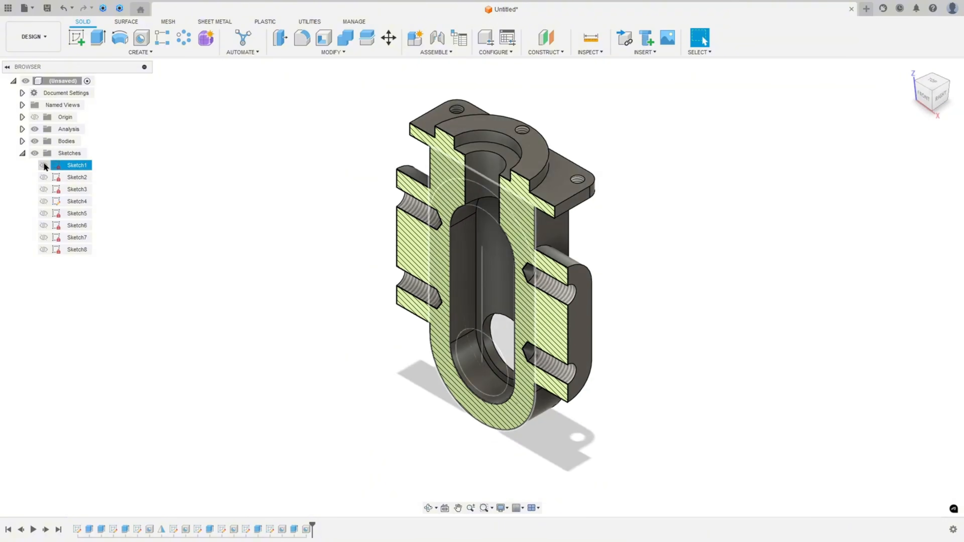
click(35, 129)
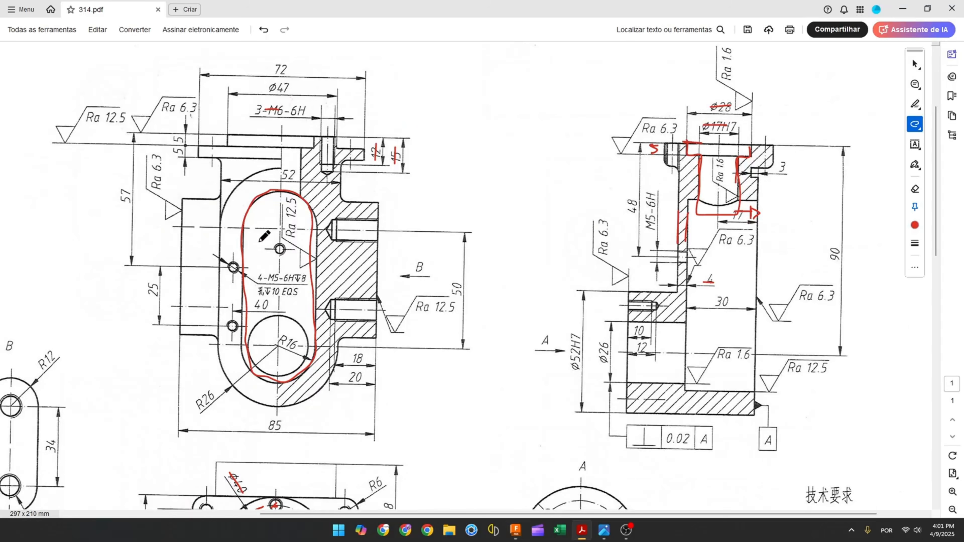
Mark the small hole in the slot wall on the drawing and start a new sketch on the front plane
mouse_move(283, 246)
mouse_down()
mouse_move(280, 255)
mouse_move(277, 246)
mouse_up()
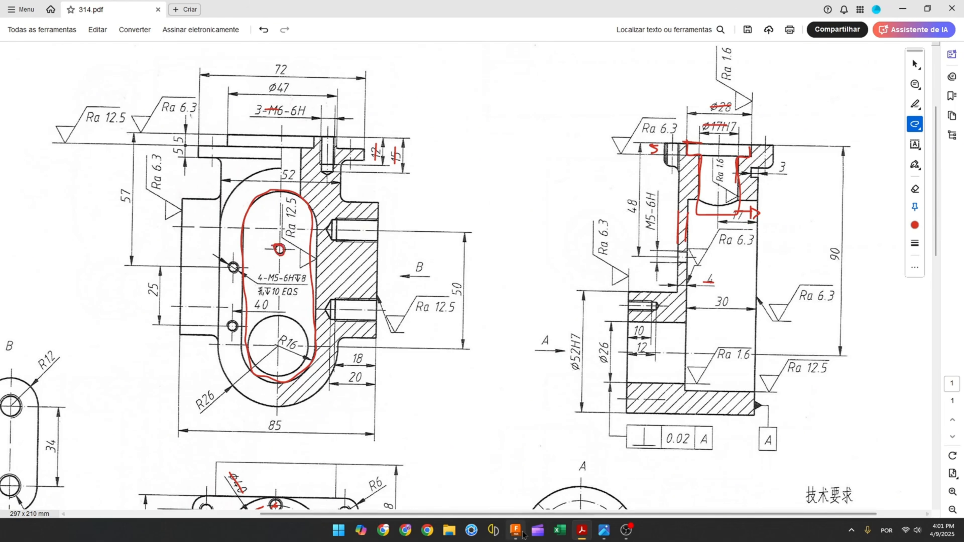
click(515, 530)
click(76, 38)
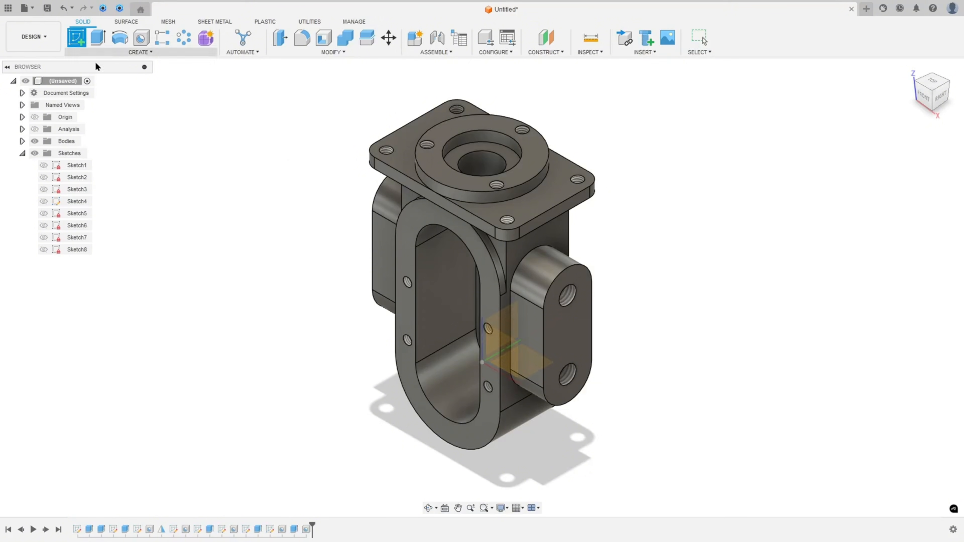
mouse_move(613, 244)
shift+middle_down()
mouse_move(604, 225)
mouse_move(494, 251)
shift+middle_up()
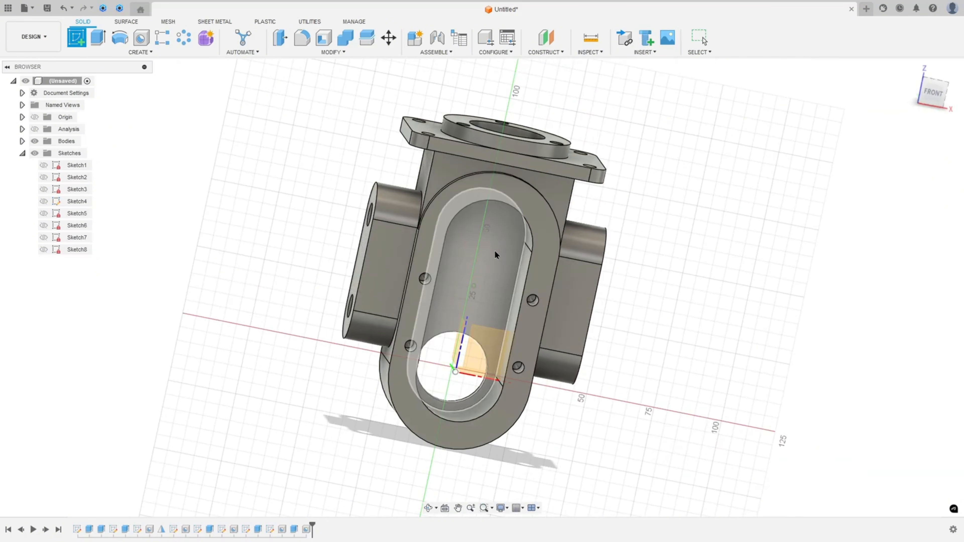
click(489, 247)
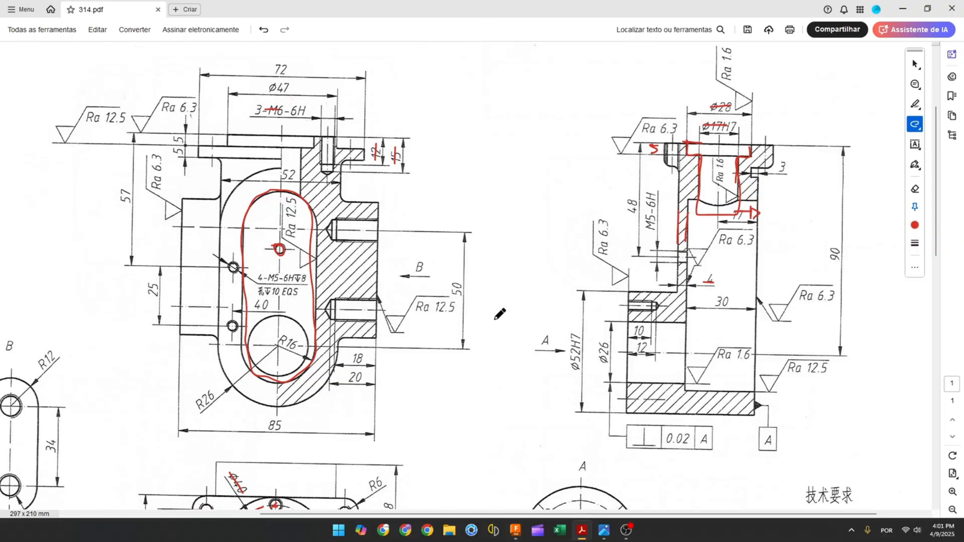
On the drawing, mark the M5-6H hole center and its 48 mm distance below the top face
drag(283, 247, 280, 253)
drag(257, 134, 275, 134)
drag(696, 257, 635, 256)
drag(632, 198, 632, 219)
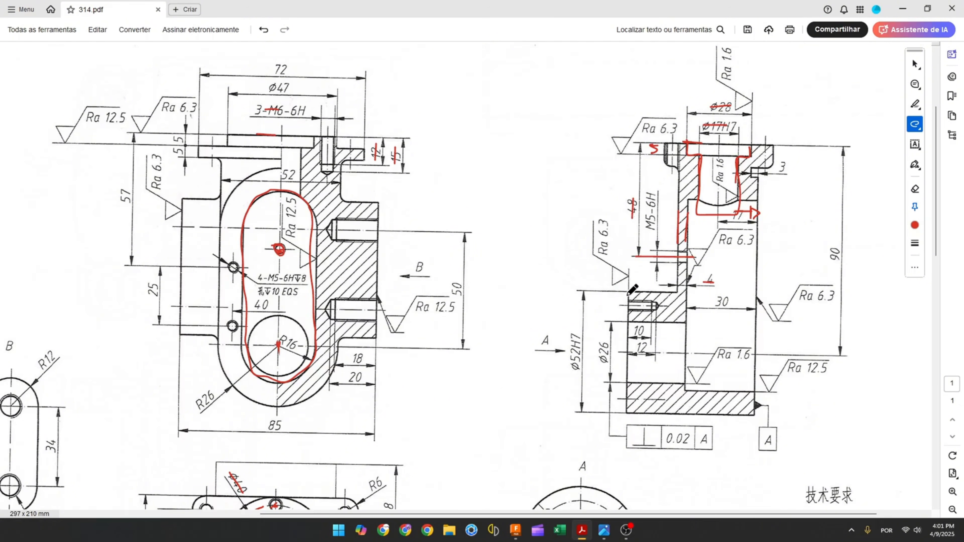
Place a sketch point above the bore center and constrain it vertically aligned with the origin
click(519, 532)
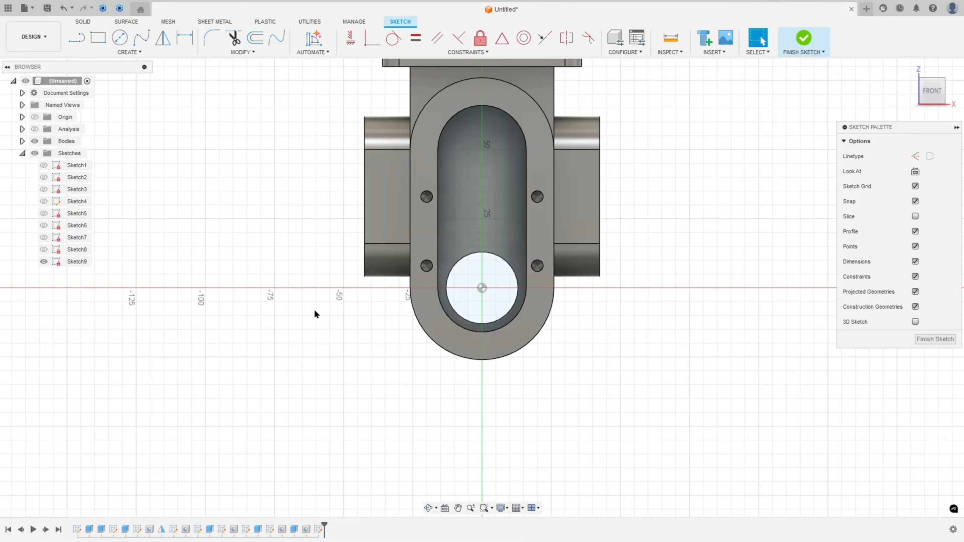
click(129, 52)
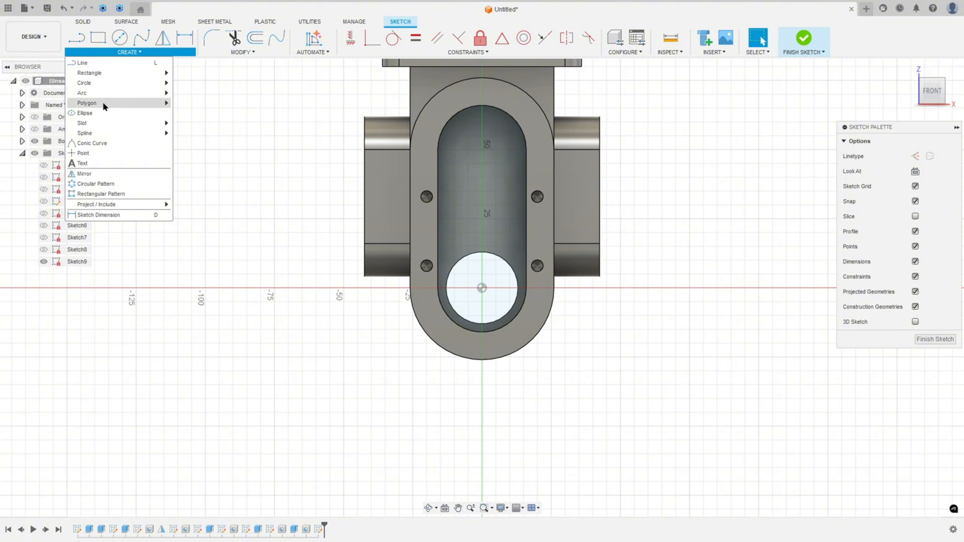
click(93, 158)
click(483, 174)
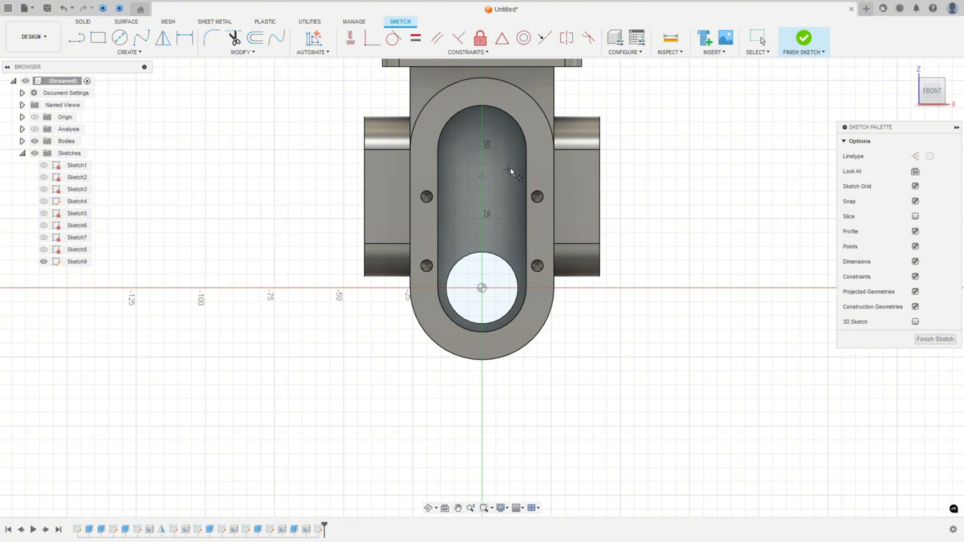
click(350, 37)
click(482, 177)
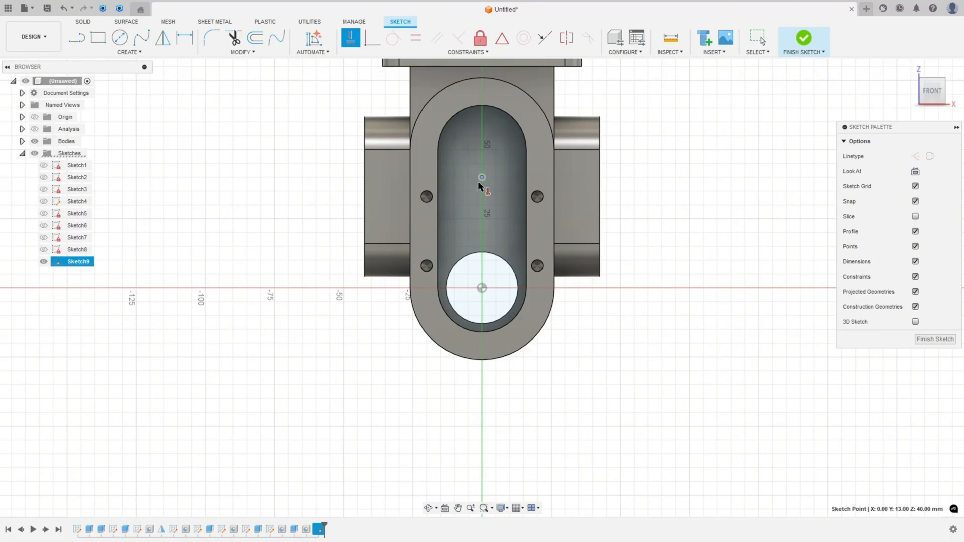
click(482, 288)
Dimension the point 48 mm below the top boss face and finish the sketch
middle_drag(680, 133, 659, 226)
click(184, 38)
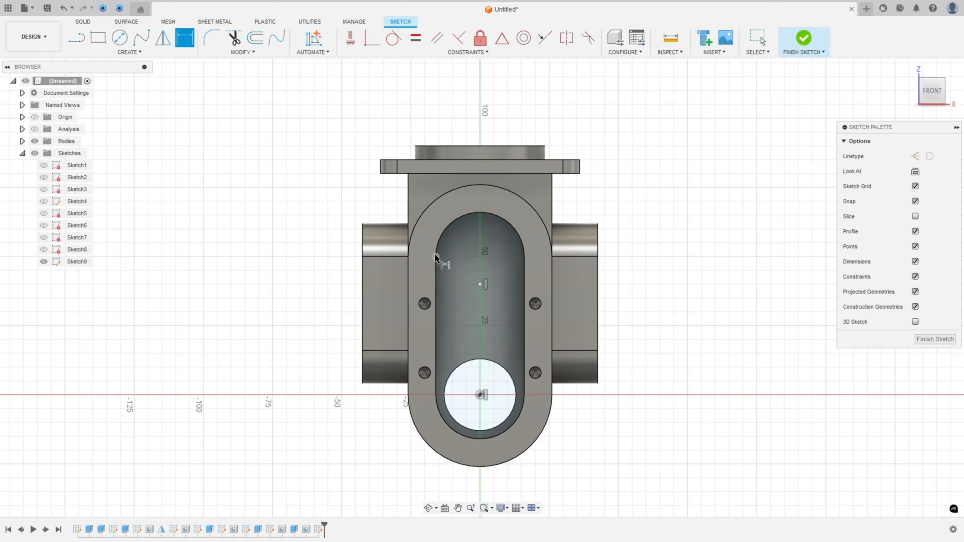
click(479, 284)
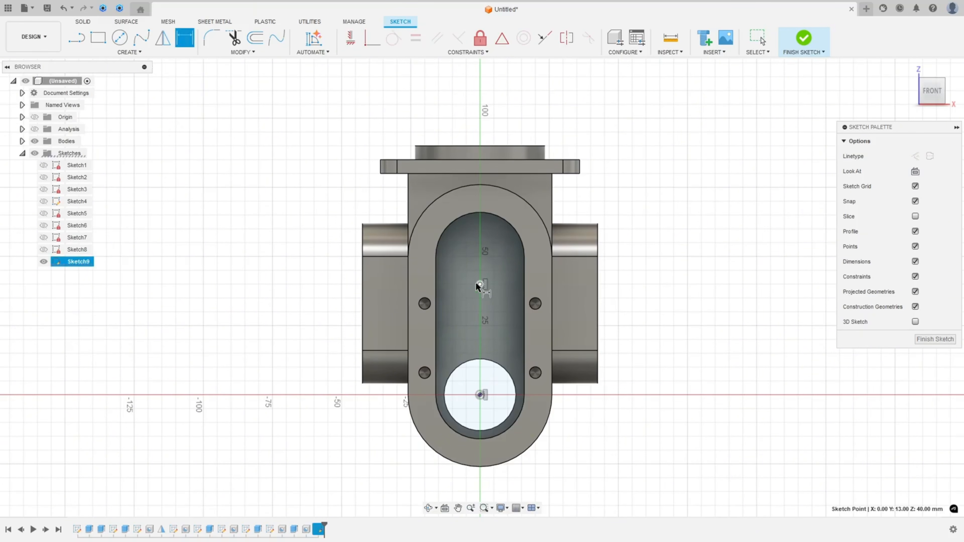
click(451, 146)
click(294, 204)
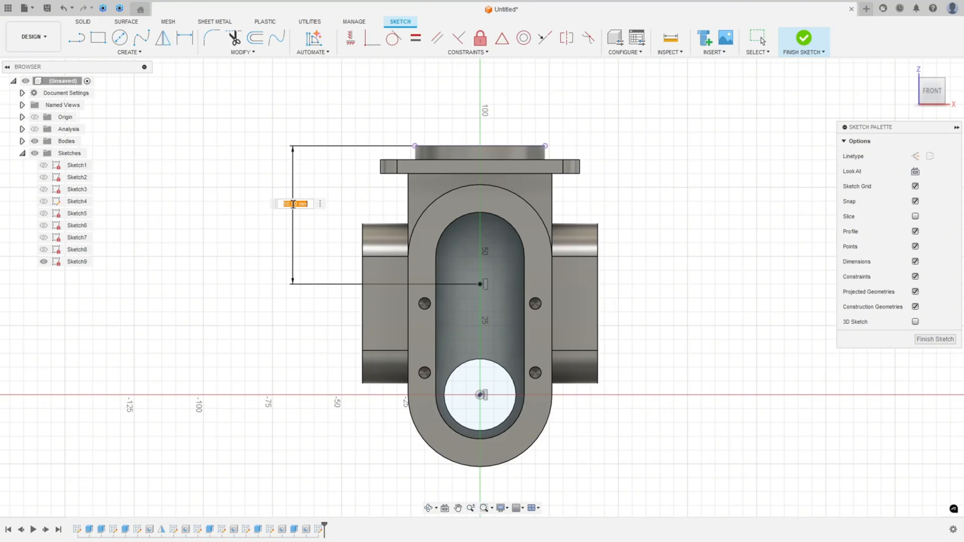
text(48)
key(Return)
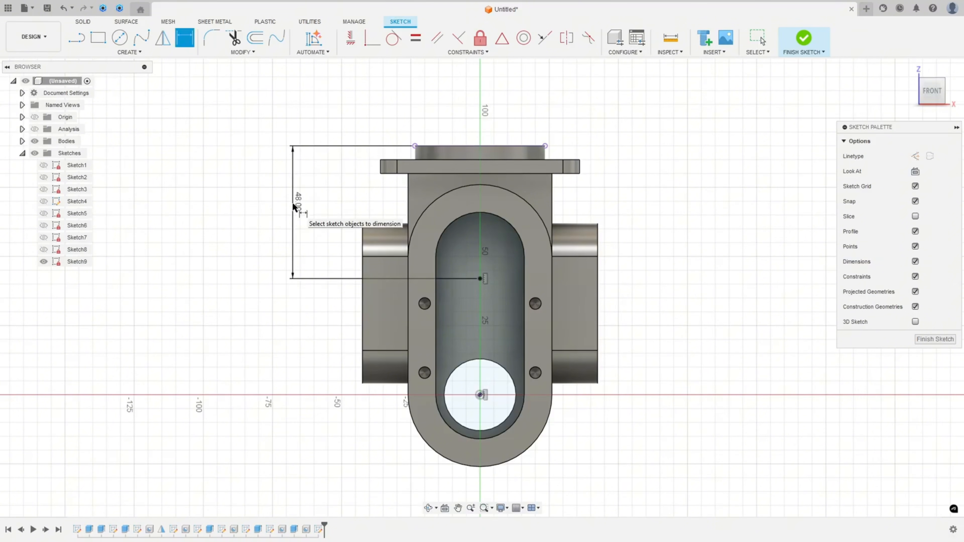
click(798, 40)
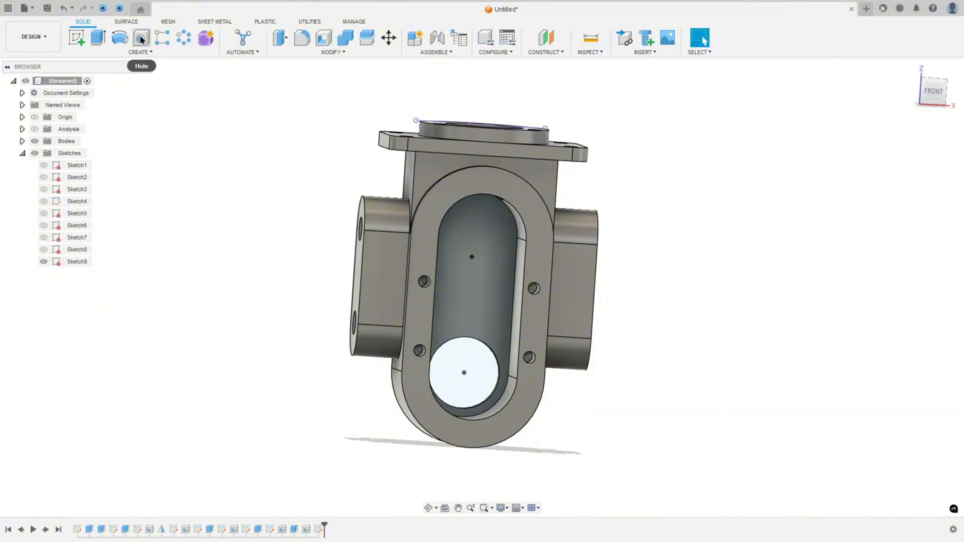
Start a Hole at the new sketch point and switch it to a simple tapped hole
click(141, 39)
key(alt+Tab)
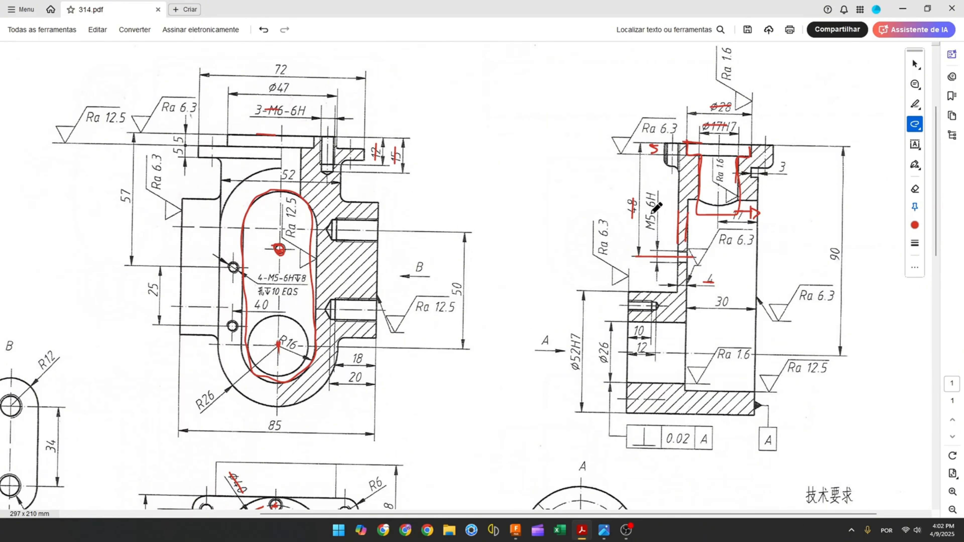
click(516, 531)
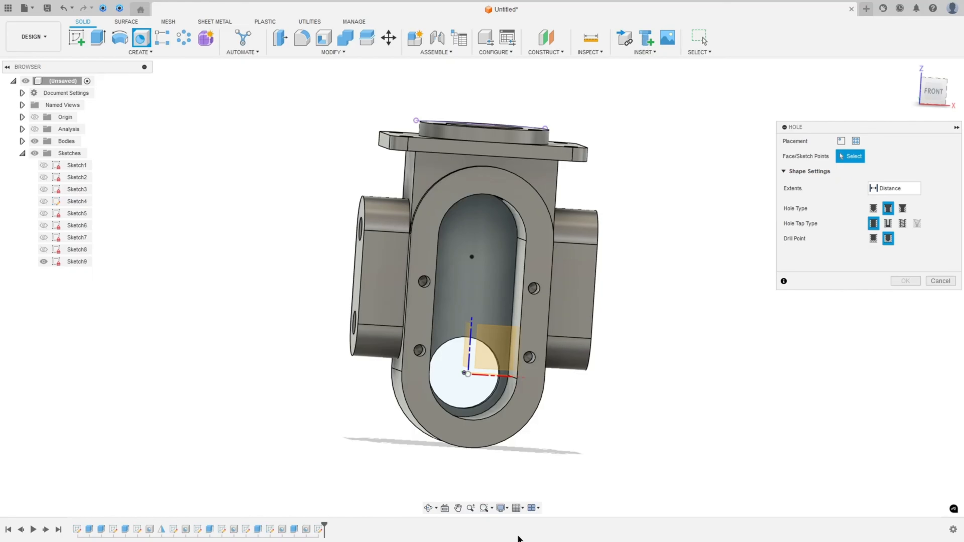
click(472, 257)
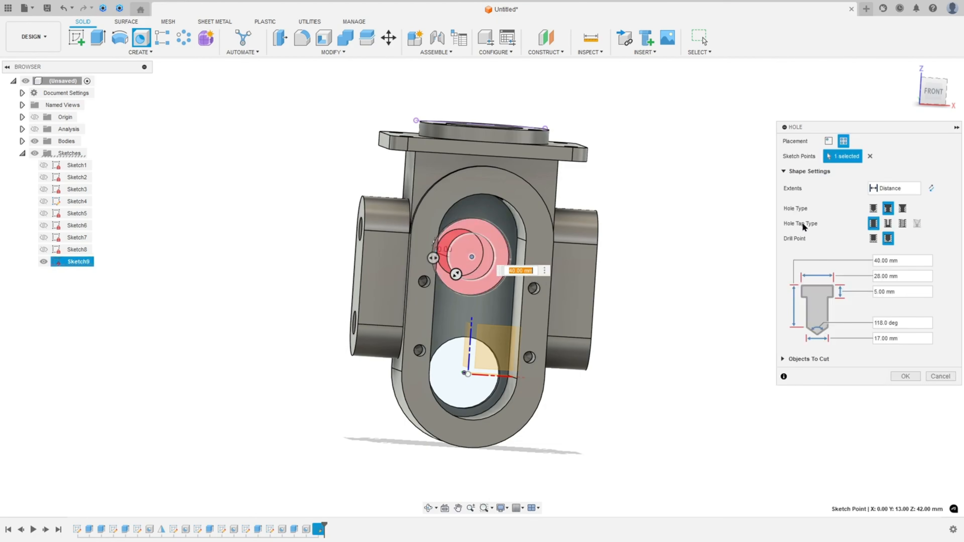
click(902, 223)
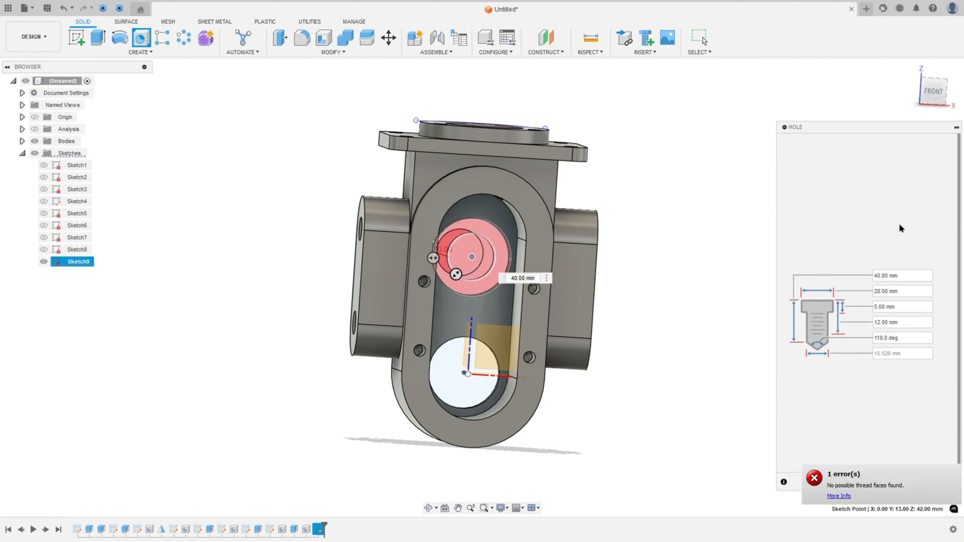
click(873, 209)
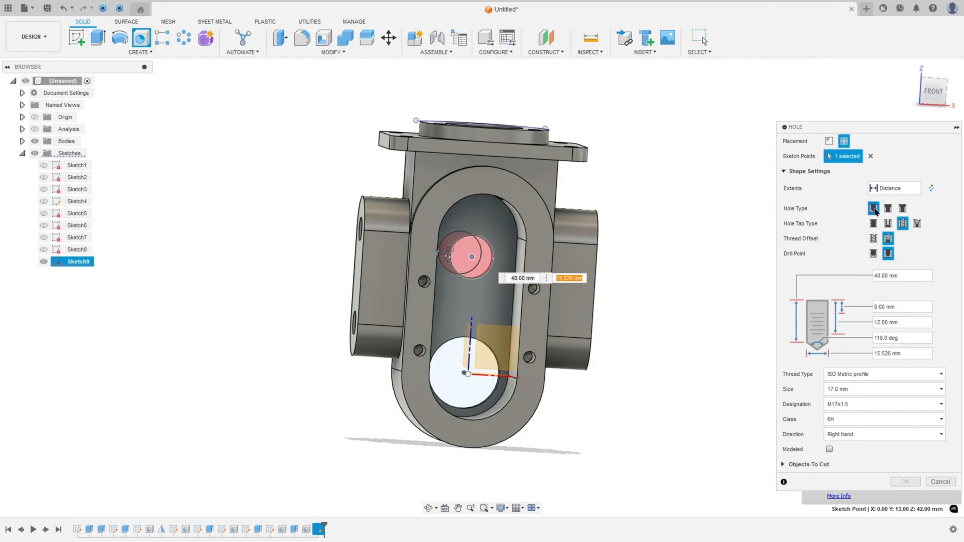
Set the tapped hole's extent to All, full thread offset, size 5.0 mm (M5x0.8), and confirm
click(880, 190)
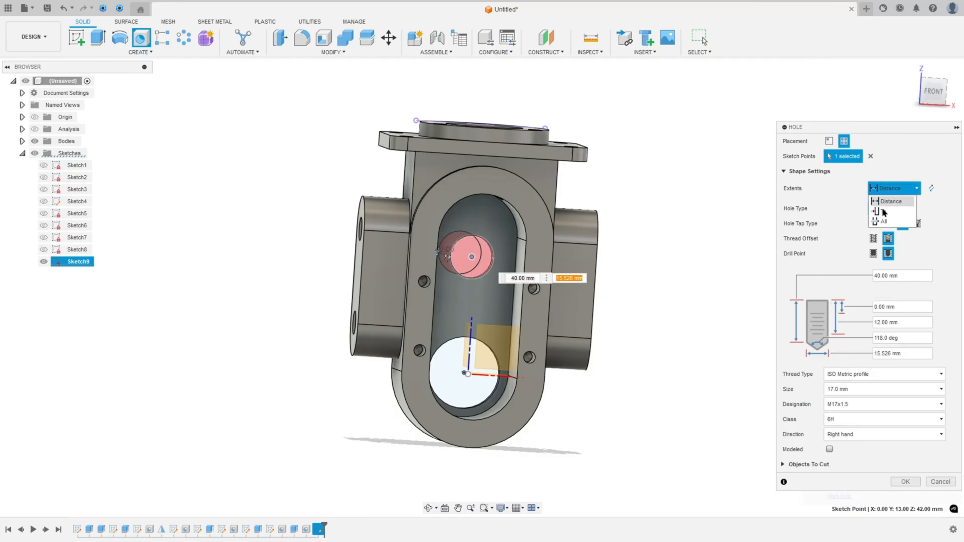
click(881, 218)
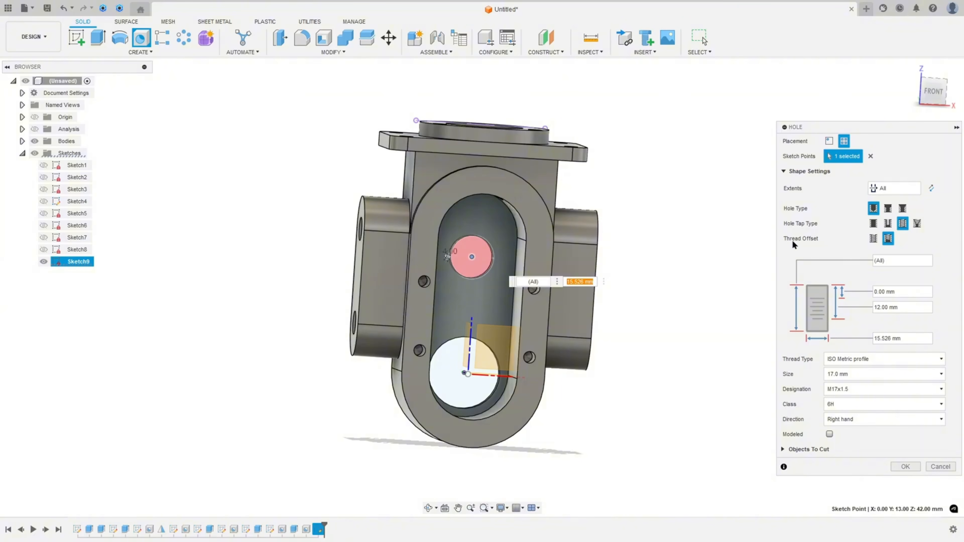
click(874, 239)
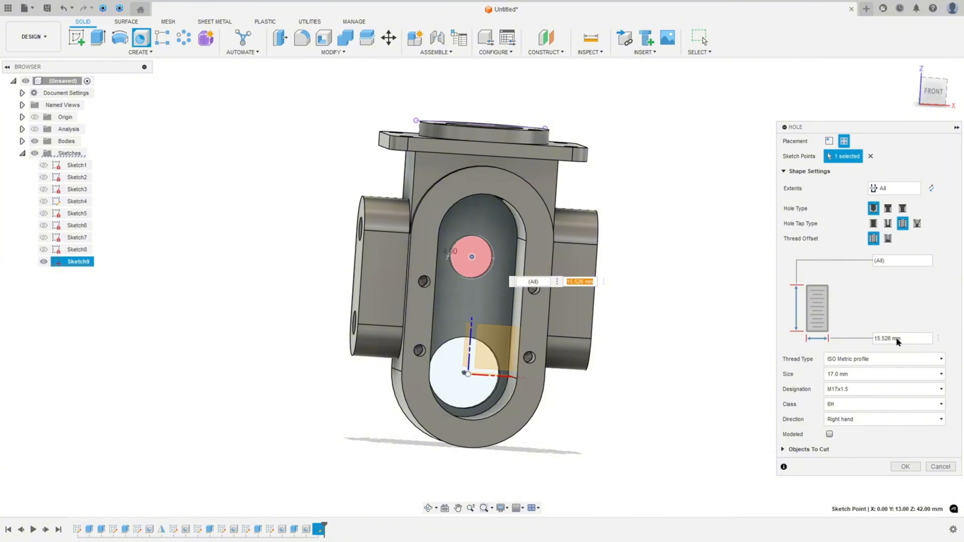
click(838, 374)
scroll(838, 341, up, 3)
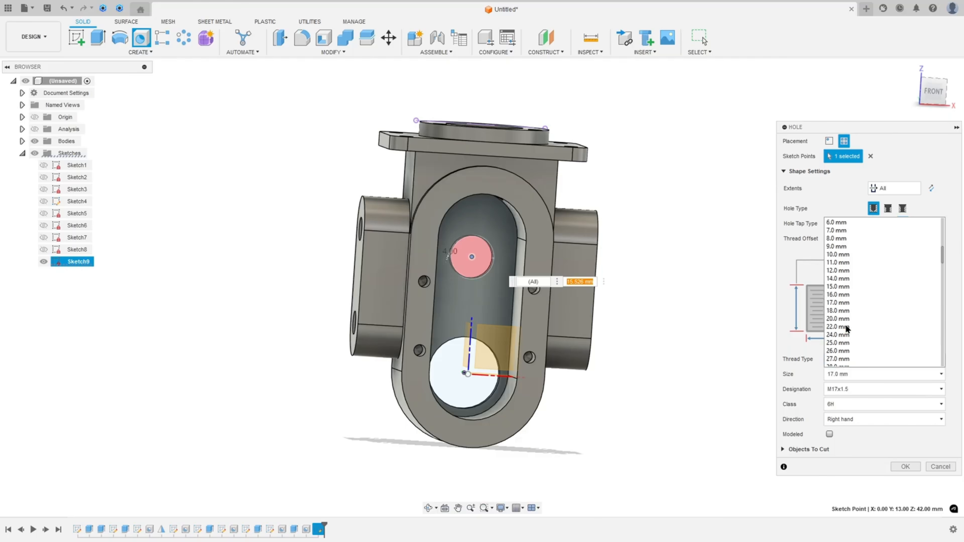
scroll(847, 329, up, 5)
click(844, 227)
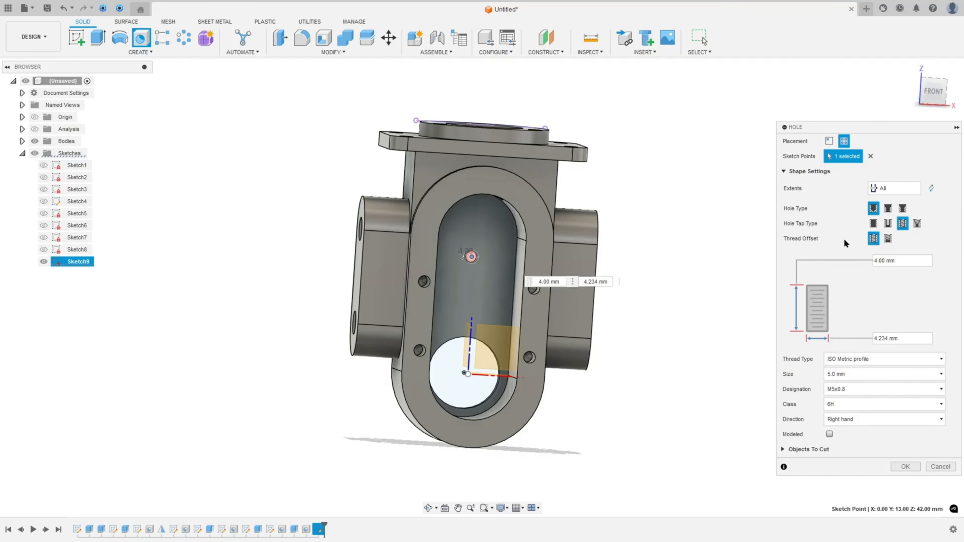
click(905, 466)
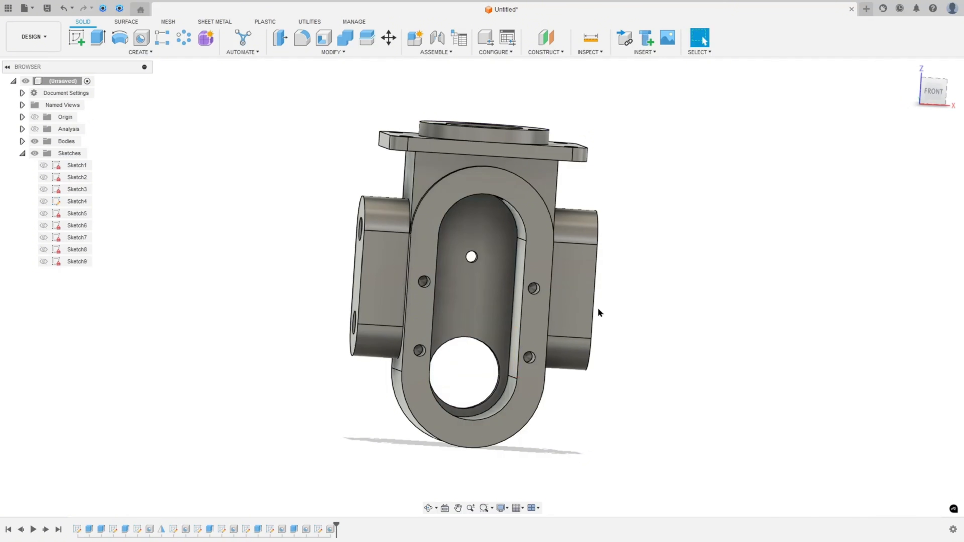
Zoom in on the slot wall to inspect the new tapped hole, then return to the home view
scroll(556, 286, up, 6)
shift+middle_drag(556, 285, 517, 276)
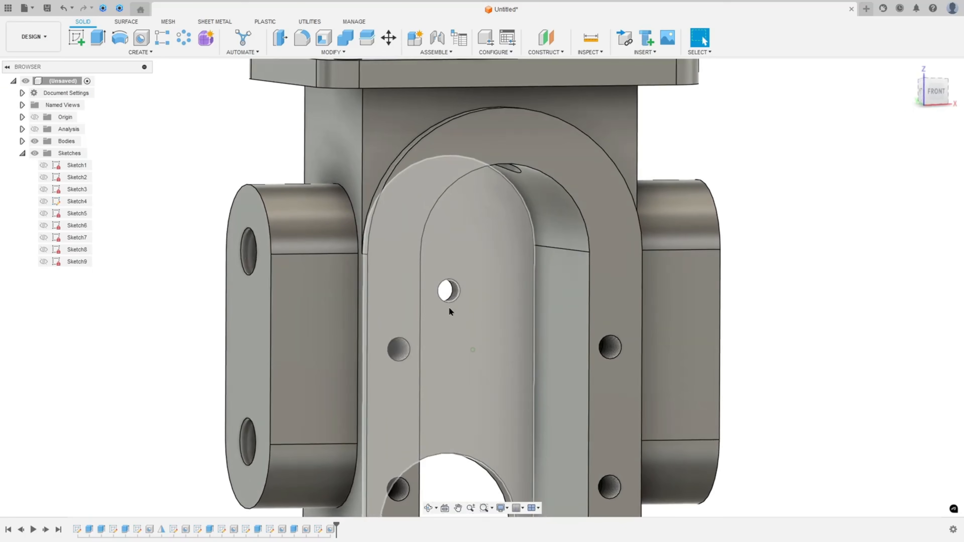
scroll(557, 310, down, 8)
key(F6)
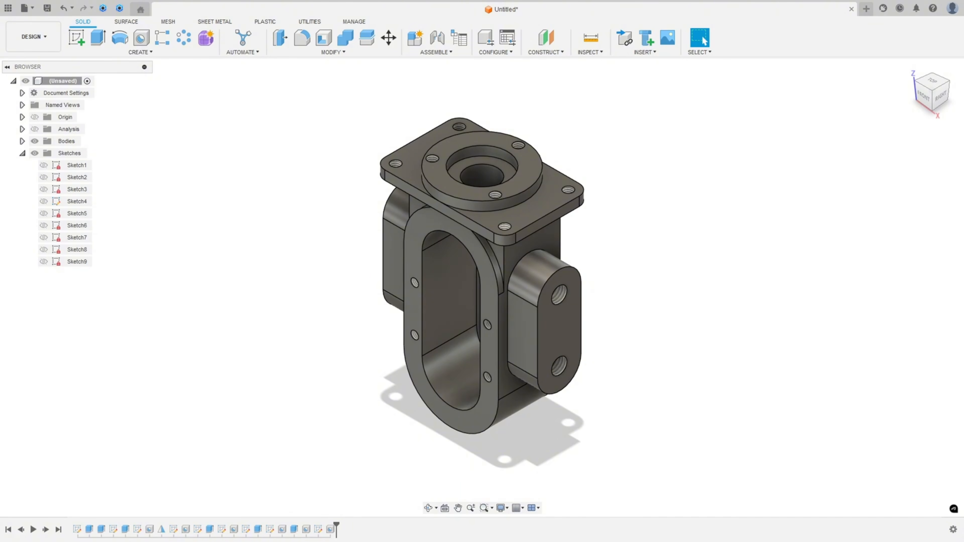
Consult the PDF drawing's side section of the bore, then return to the model
key(alt+Tab)
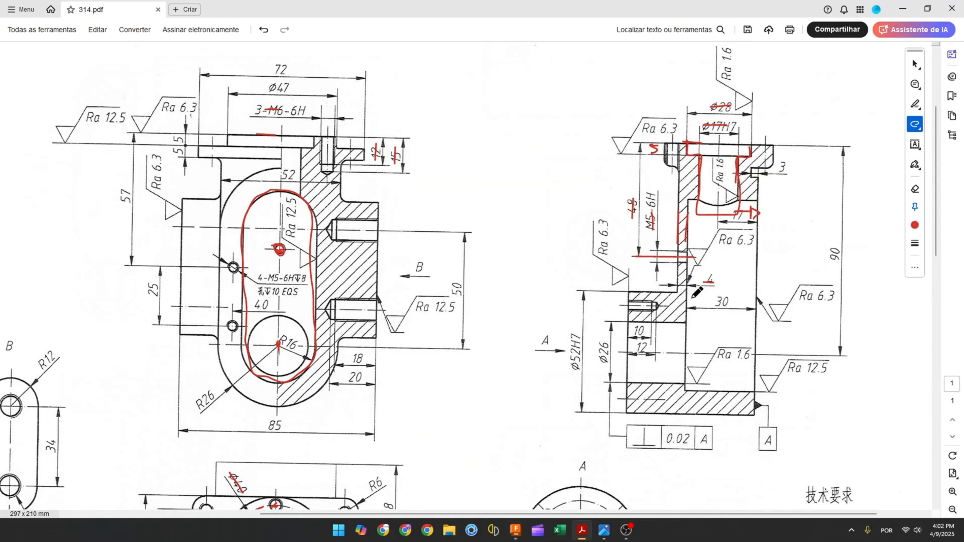
mouse_move(678, 292)
mouse_down()
mouse_move(631, 293)
mouse_move(621, 406)
mouse_move(679, 413)
mouse_move(678, 291)
mouse_up()
click(515, 529)
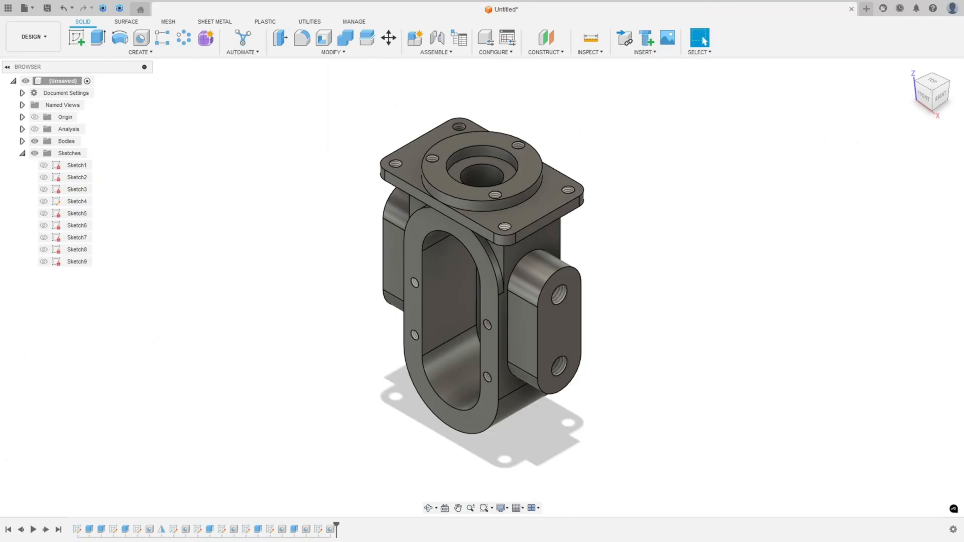
Start a sketch on the back face of the slot's rounded end and draw a Ø52 circle centred on the bore
click(77, 38)
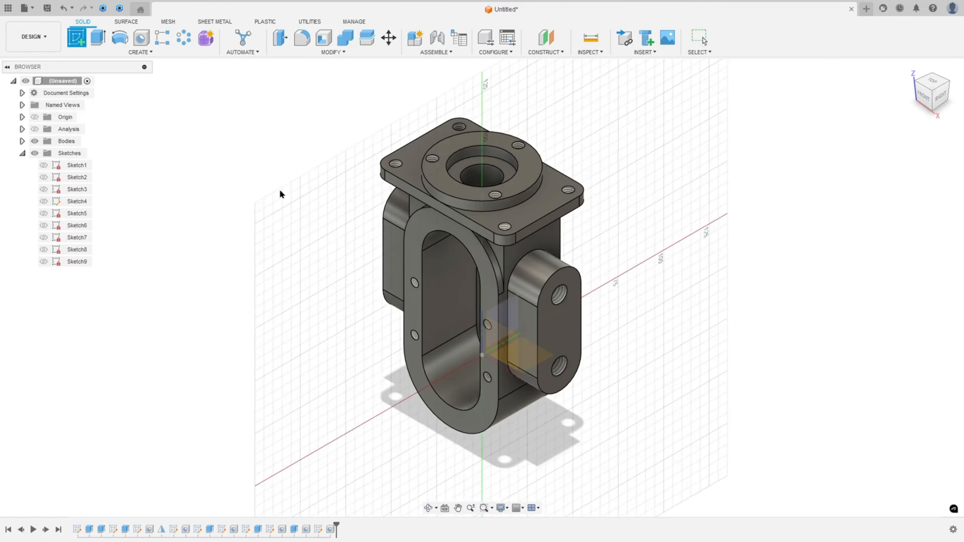
shift+middle_drag(679, 231, 532, 320)
click(532, 320)
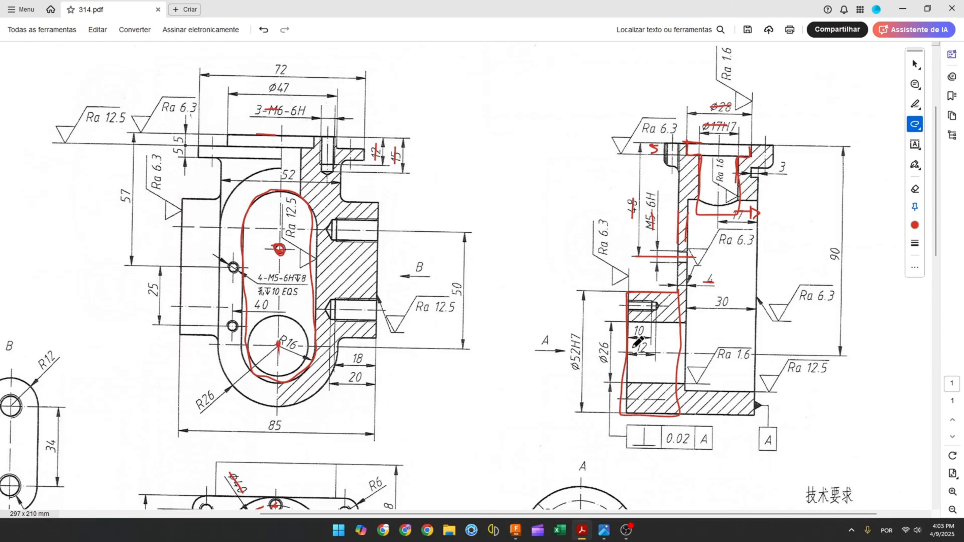
scroll(635, 342, down, 3)
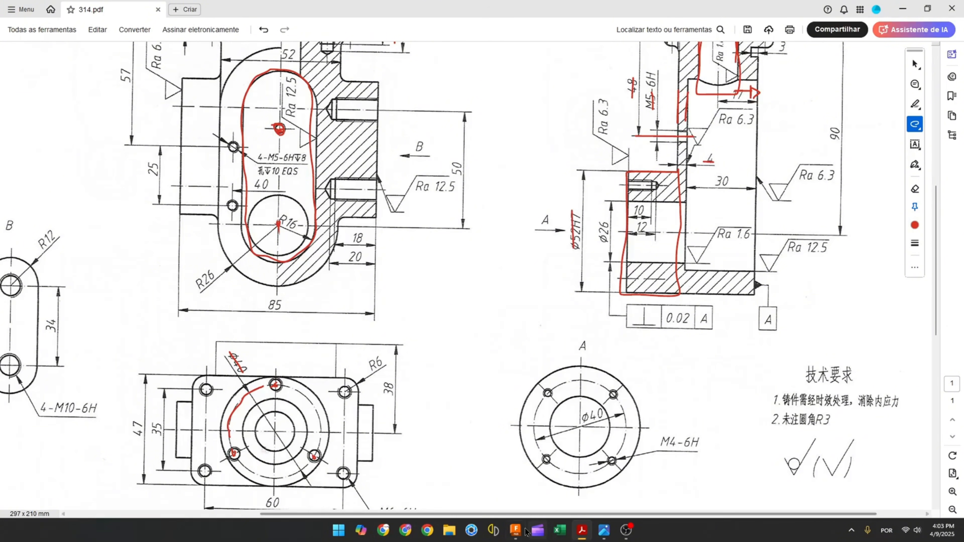
click(510, 530)
click(119, 37)
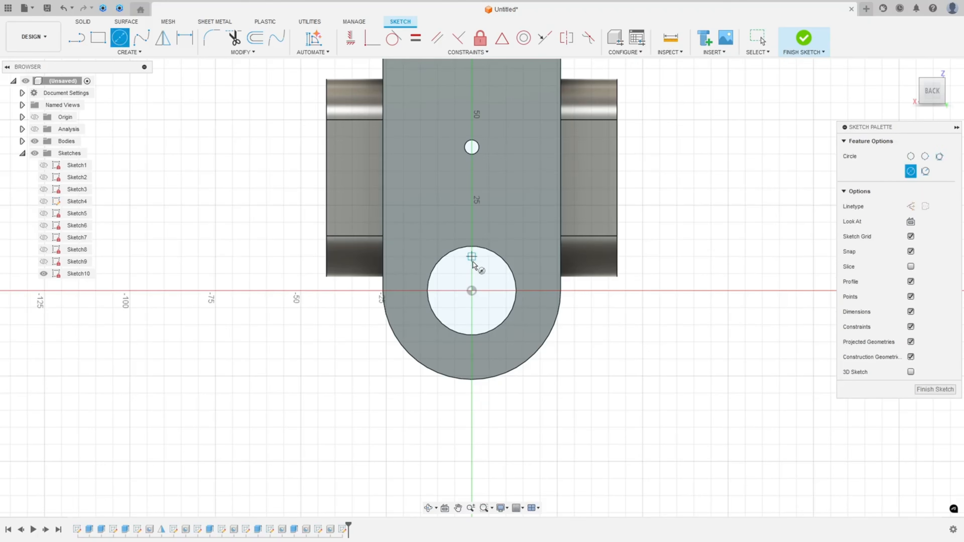
click(471, 291)
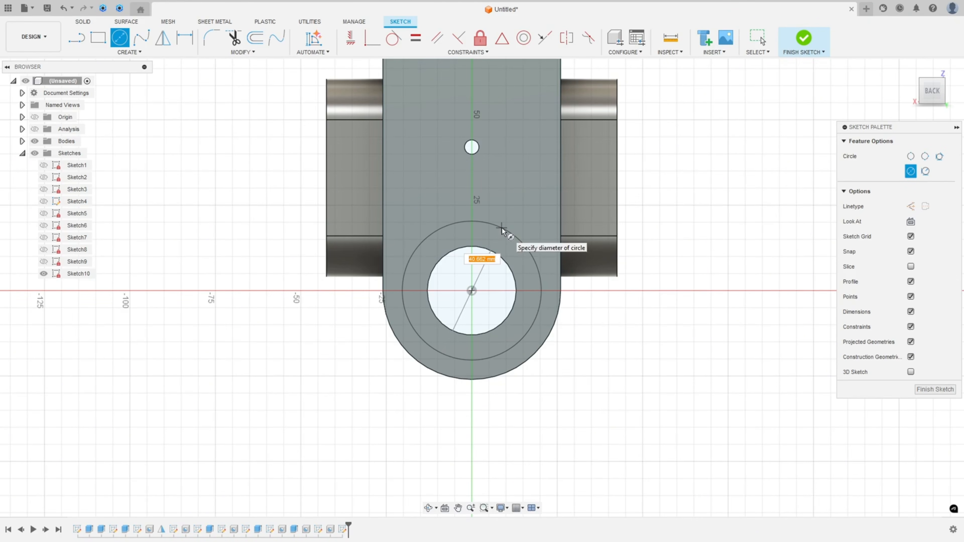
text(52)
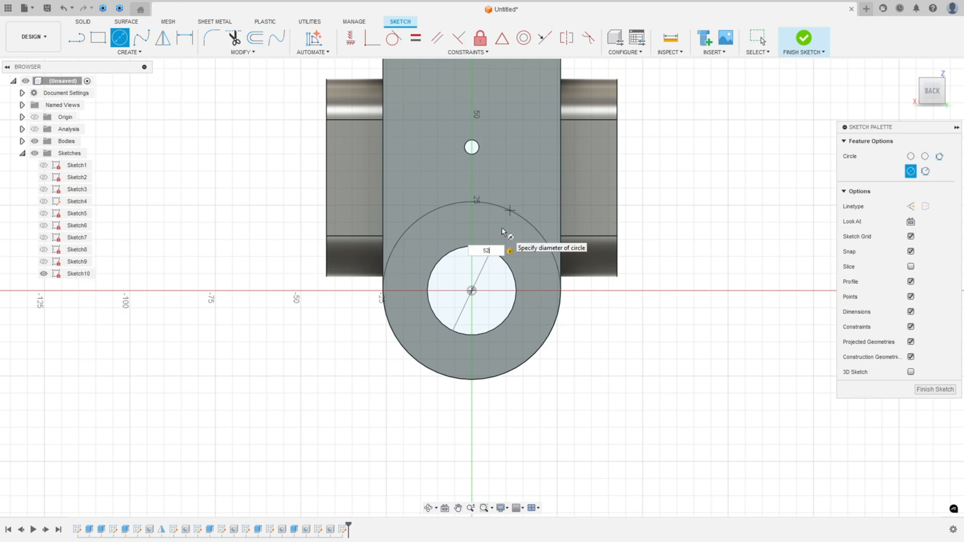
key(Return)
key(Escape)
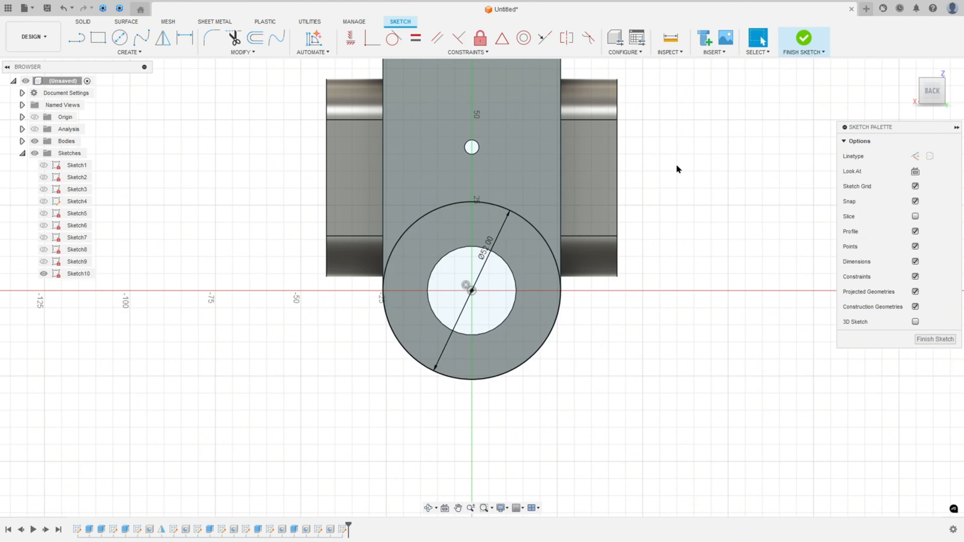
Project the back face's edges into the sketch and finish the sketch
click(127, 52)
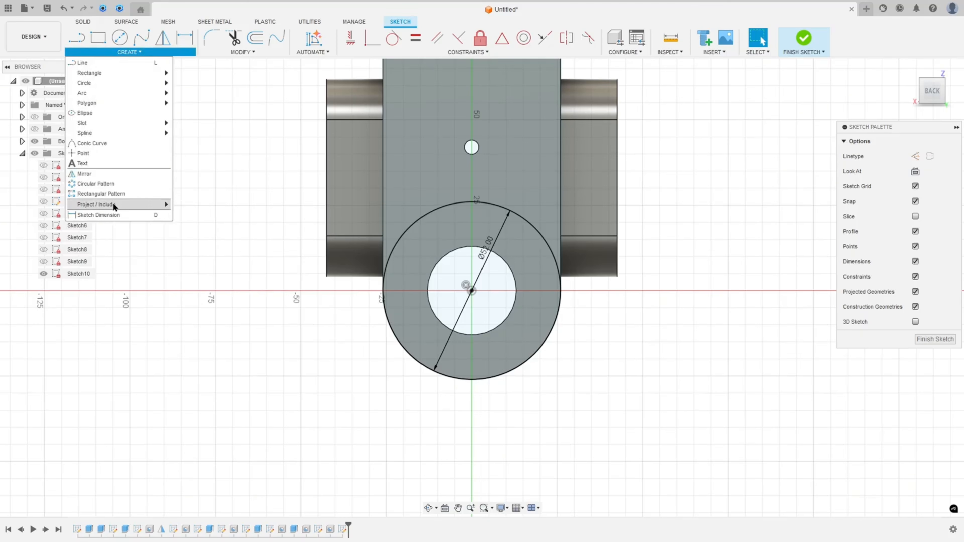
mouse_move(113, 203)
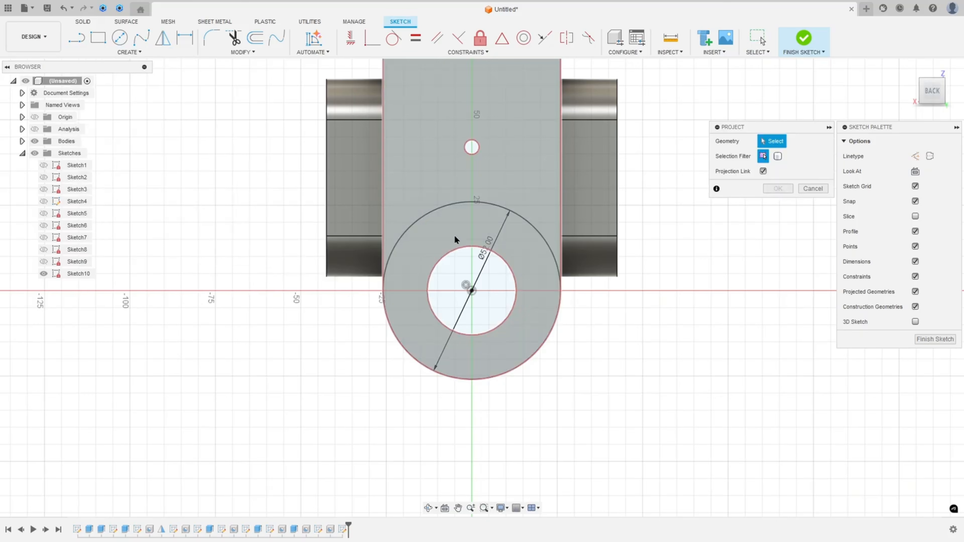
click(457, 241)
click(776, 188)
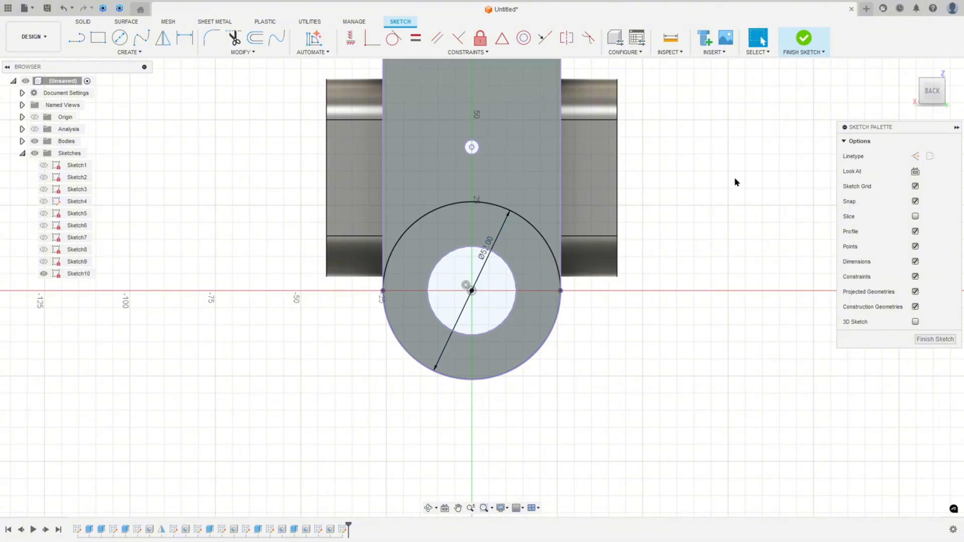
click(808, 39)
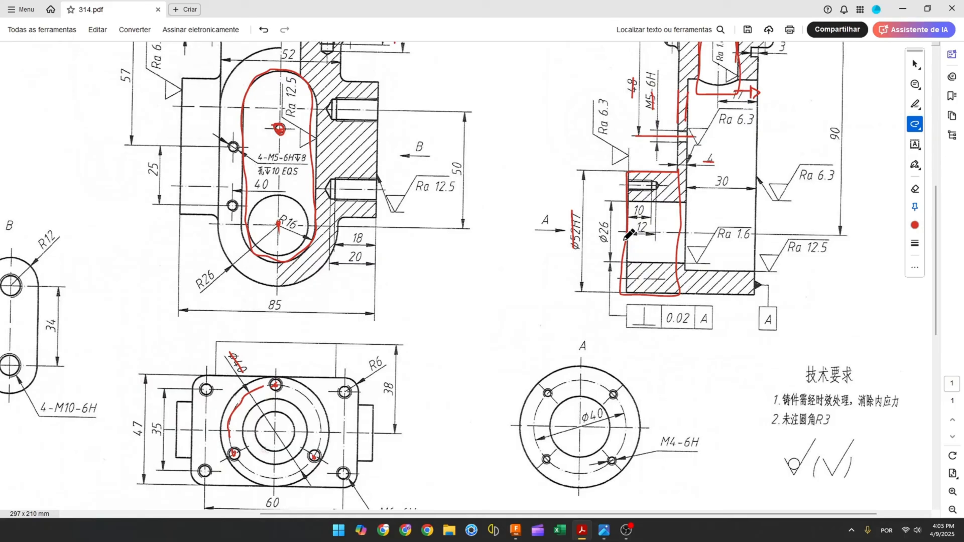
Examine the Ø52 boss and its depth in the PDF drawing's section views
scroll(633, 232, up, 1)
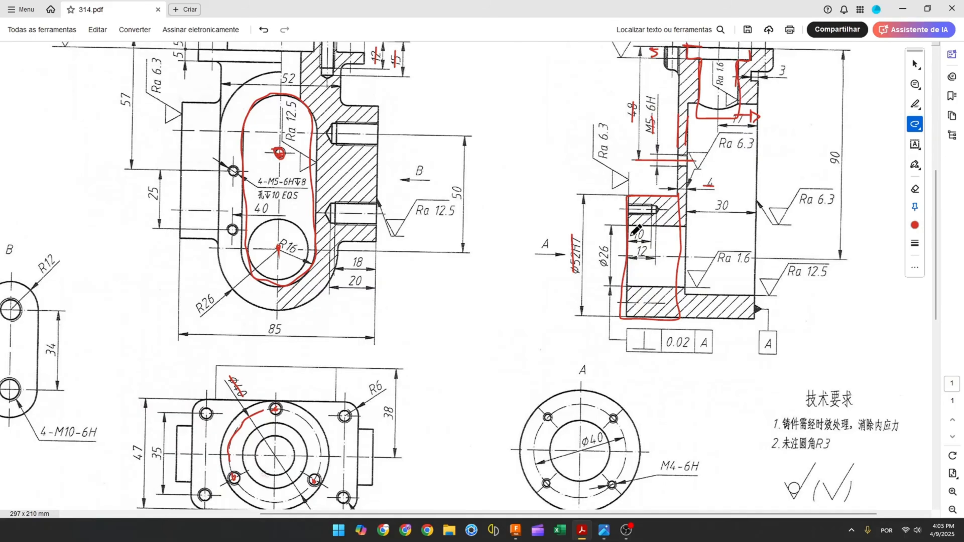
scroll(659, 228, down, 1)
scroll(663, 239, up, 1)
ctrl+scroll(657, 223, up, 1)
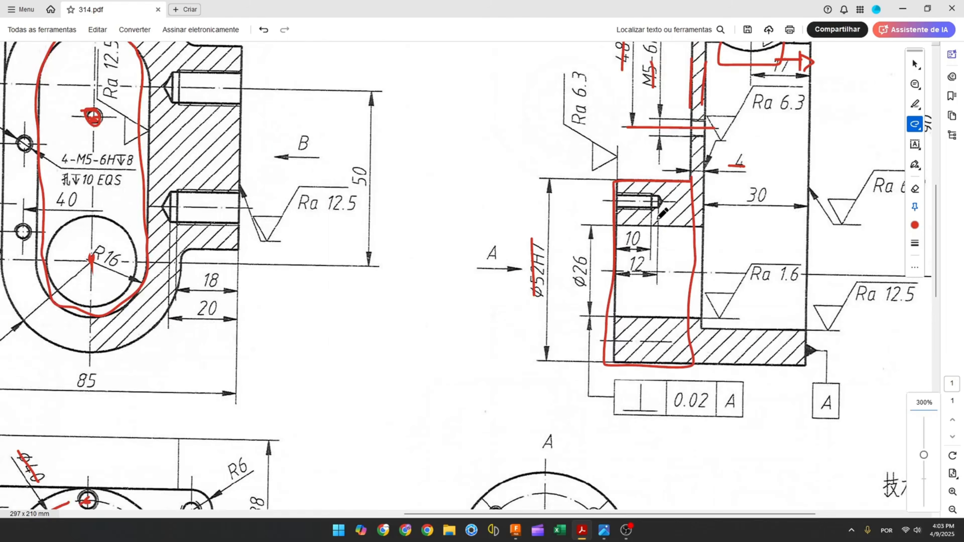
drag(658, 215, 658, 228)
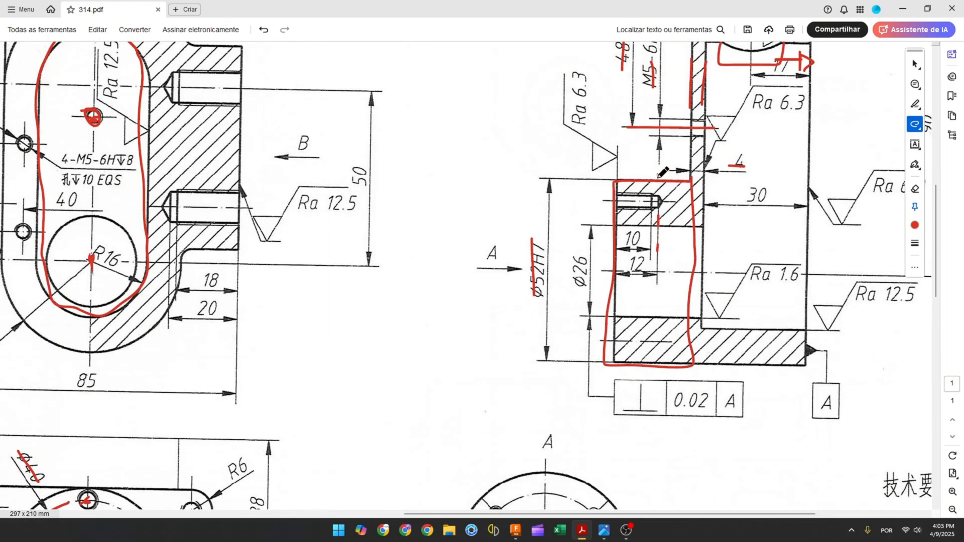
drag(689, 168, 689, 184)
drag(620, 163, 618, 182)
ctrl+scroll(677, 257, down, 2)
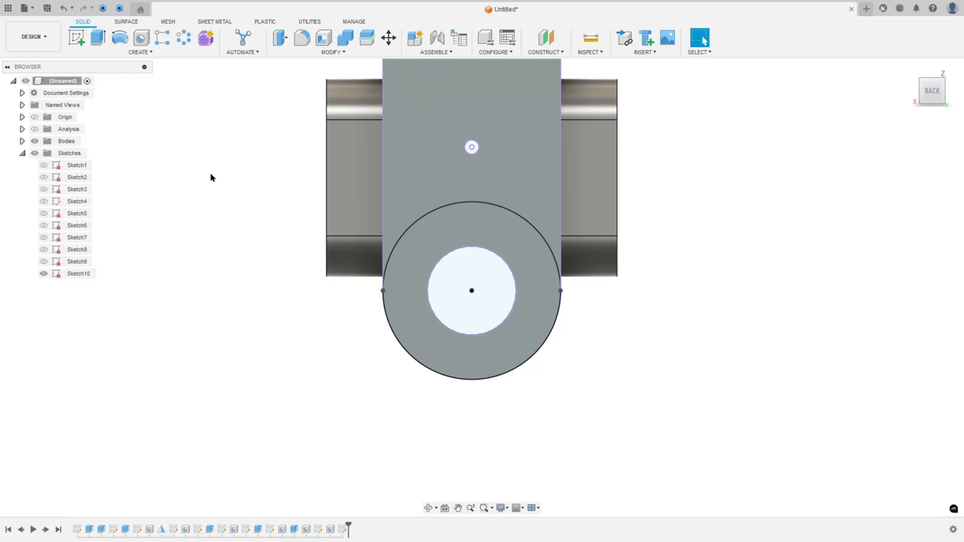
Extrude the ring between the Ø52 circle and the bore 24 mm outward, joined to the body
click(98, 37)
click(470, 225)
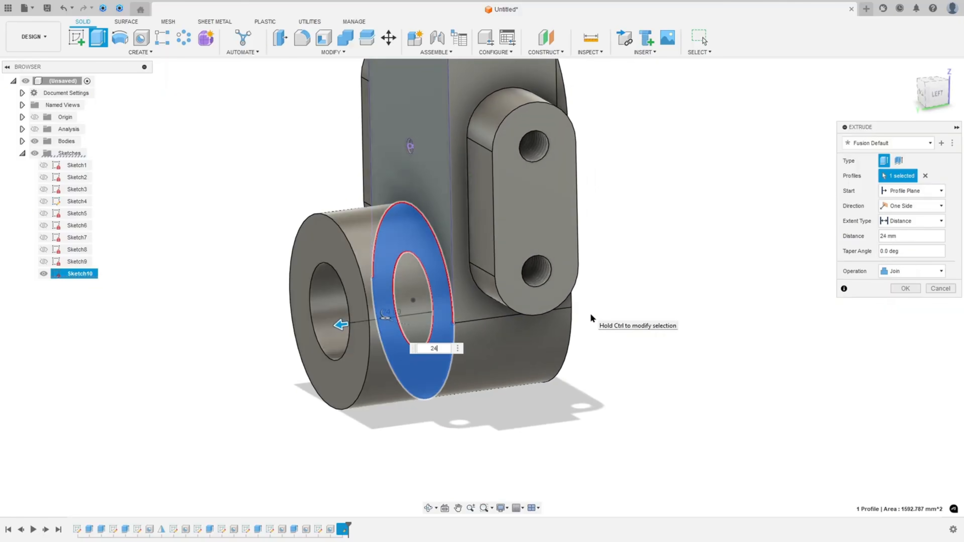
click(904, 289)
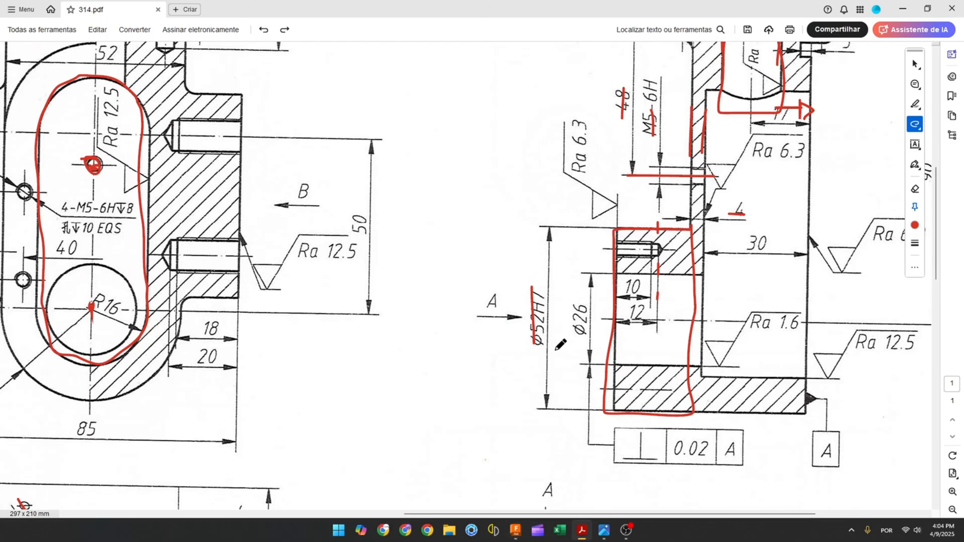
Examine view A of the PDF drawing for the hole pattern on the Ø52 boss
scroll(558, 345, down, 5)
drag(498, 363, 494, 376)
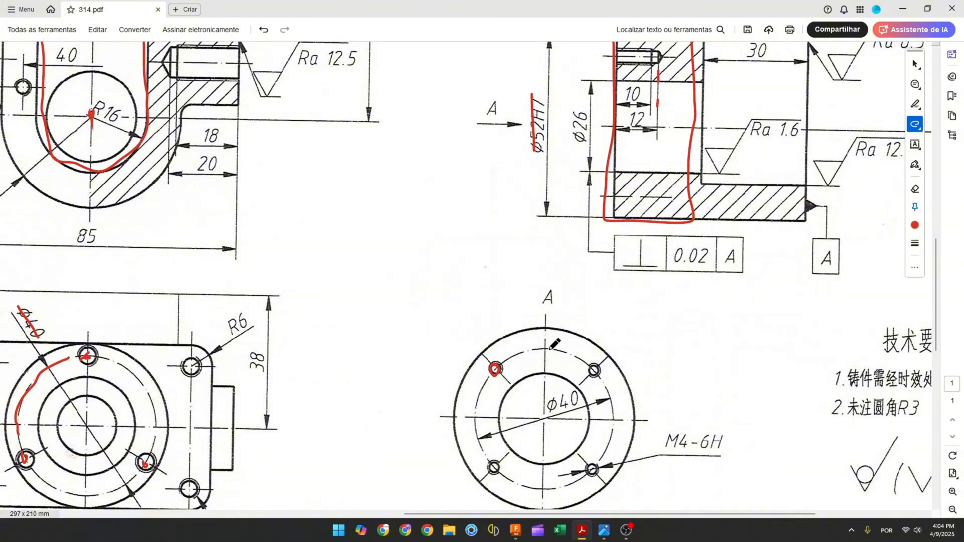
drag(547, 348, 570, 360)
drag(547, 407, 577, 394)
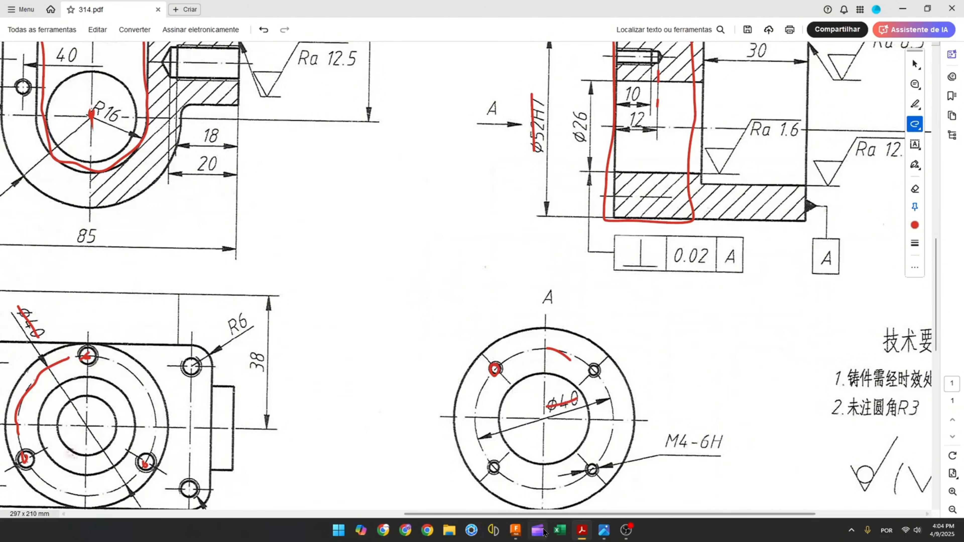
click(515, 537)
Start a sketch on the new boss face and draw a Ø40 construction circle concentric with the bore
click(76, 37)
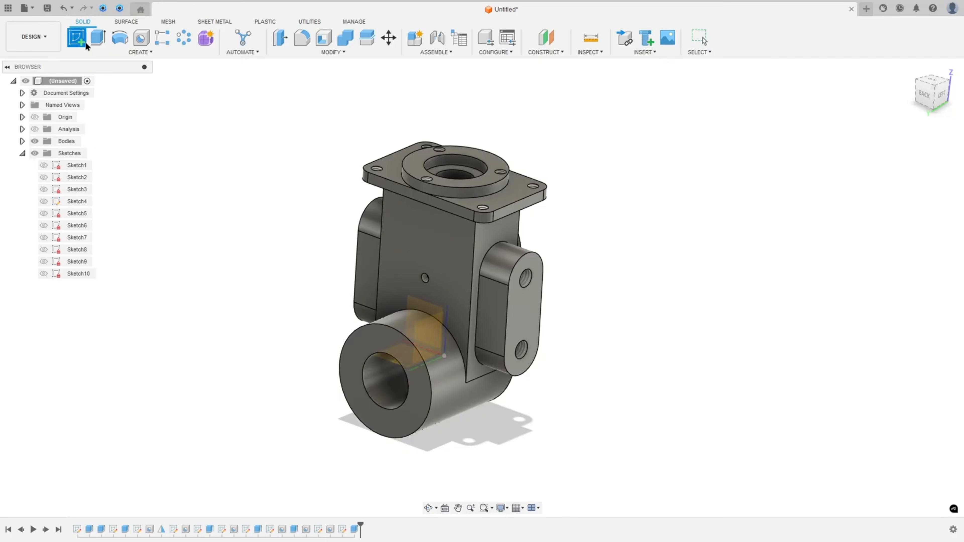
click(384, 338)
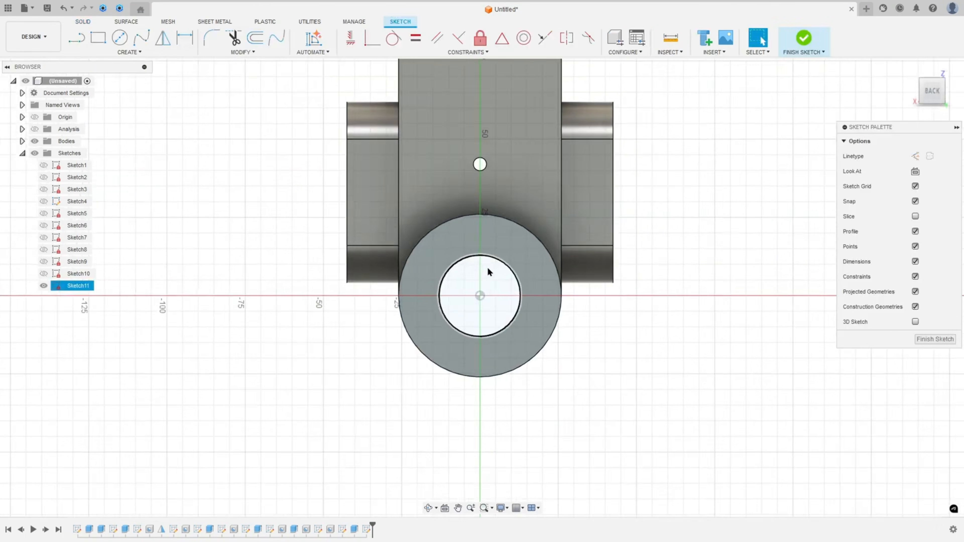
click(120, 37)
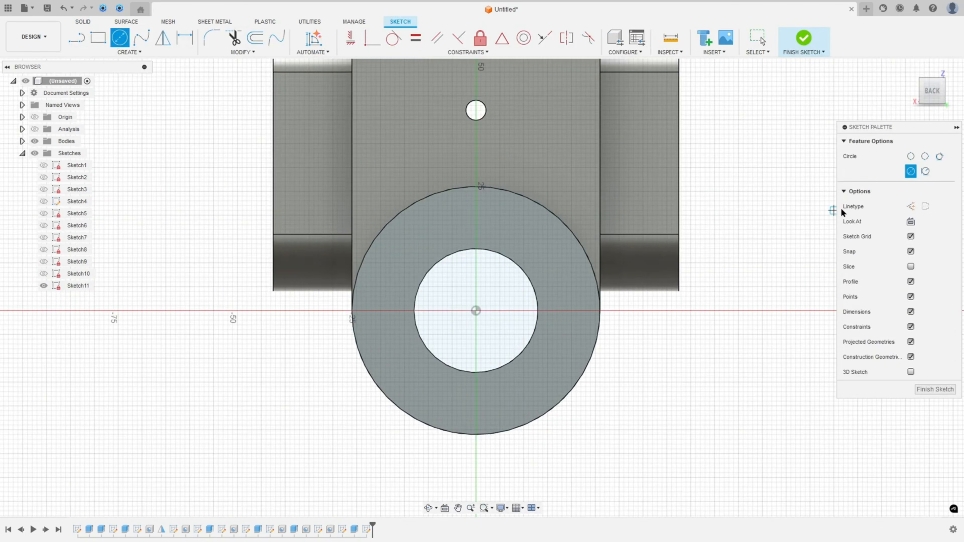
click(910, 206)
click(475, 312)
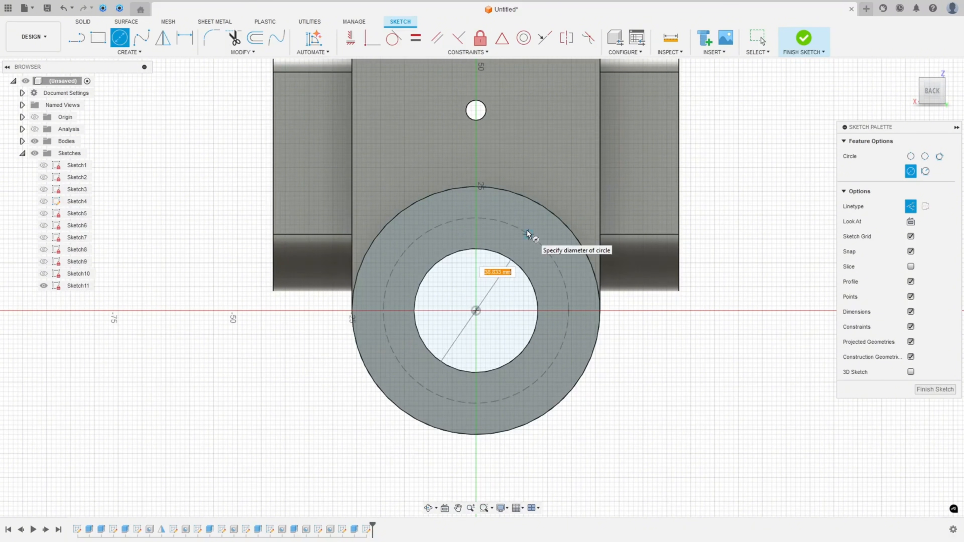
text(40)
key(Return)
key(Escape)
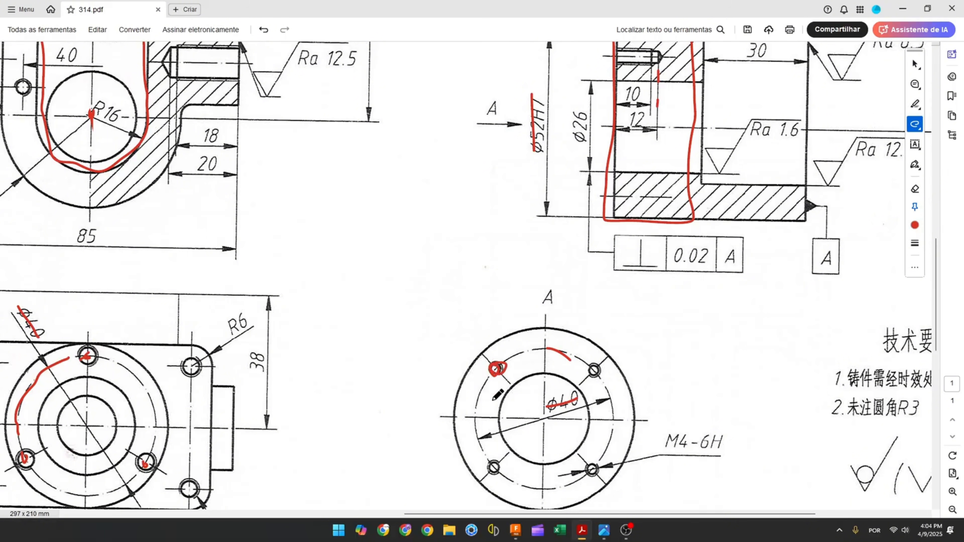
Mark the four M4 holes in view A of the PDF drawing
drag(494, 464, 495, 463)
drag(593, 464, 594, 465)
drag(599, 363, 600, 365)
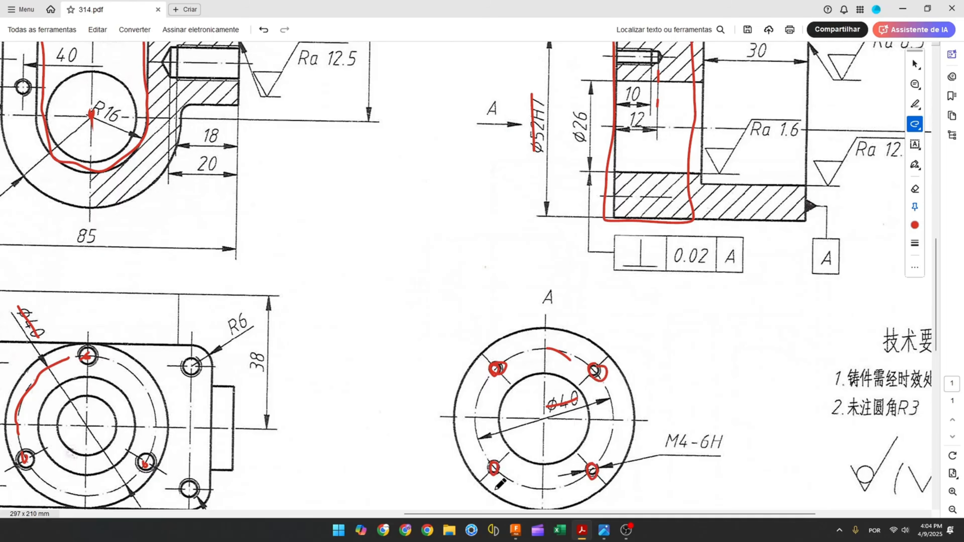
click(517, 530)
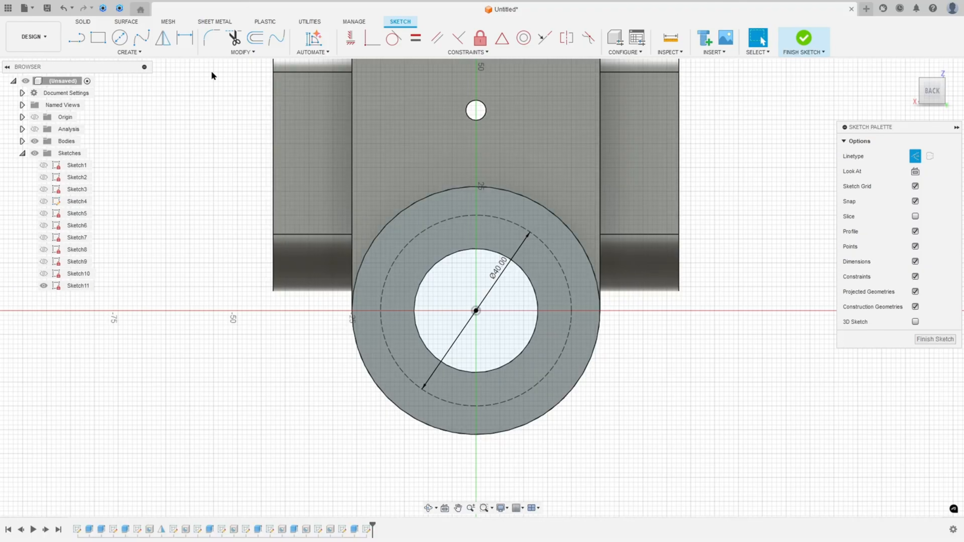
Place a point on the Ø40 construction circle and draw lines from it to the centre and horizontally to the circle's edge
click(128, 52)
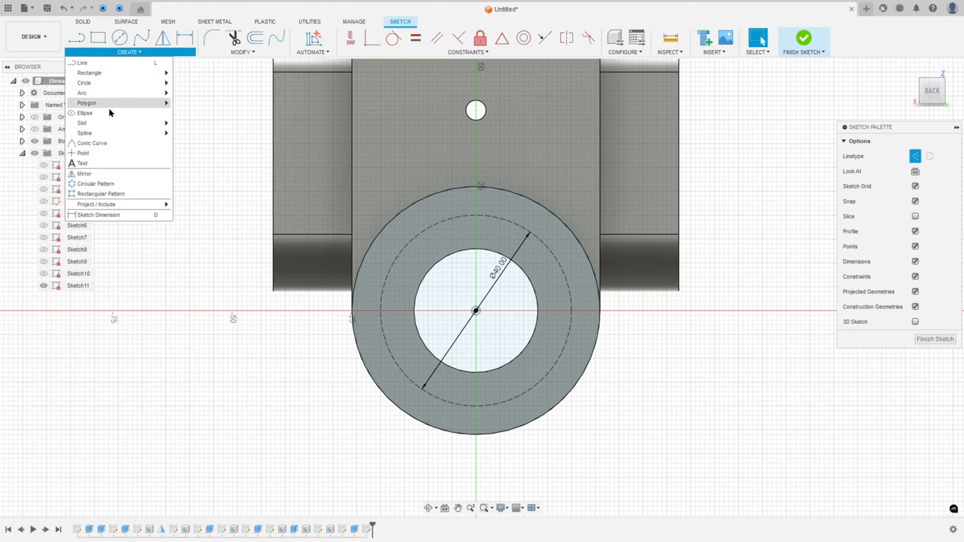
click(88, 162)
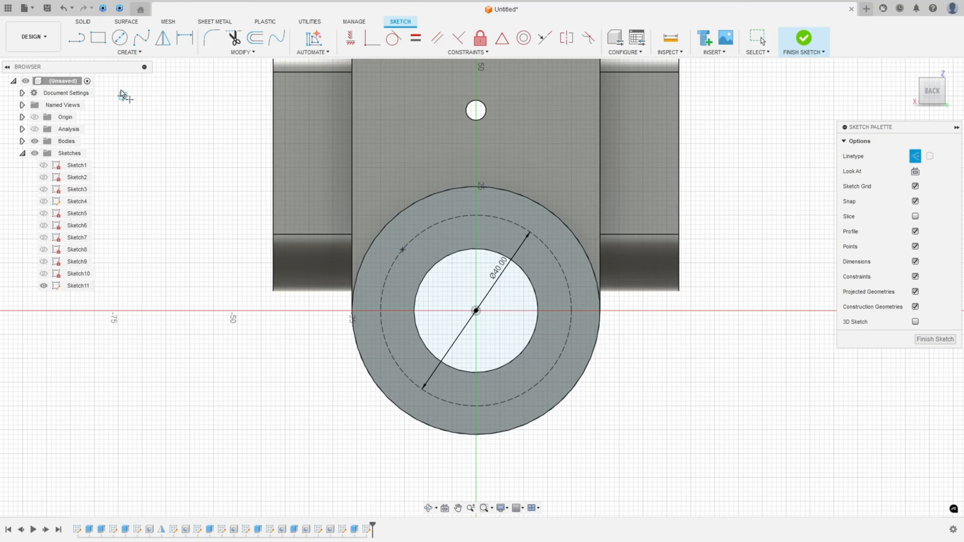
click(75, 39)
click(915, 156)
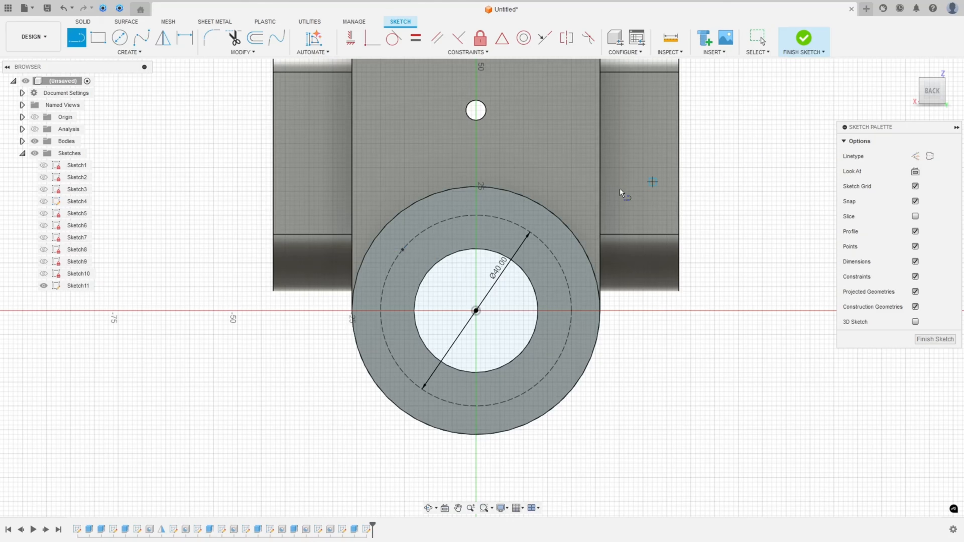
click(402, 250)
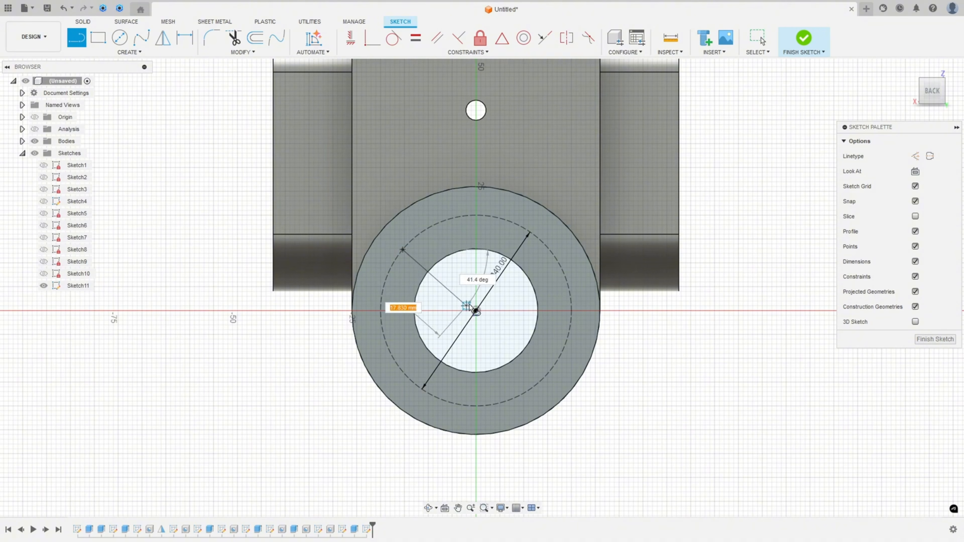
click(475, 310)
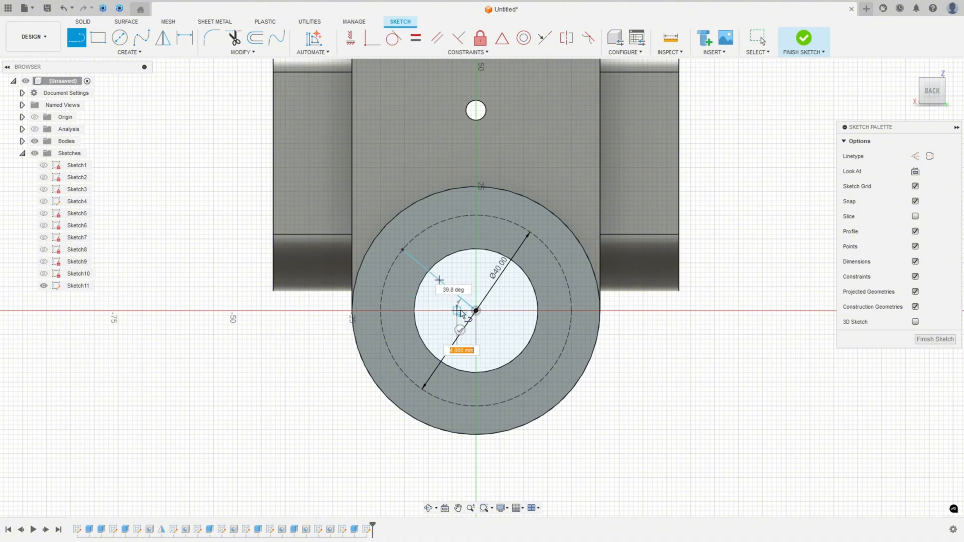
double_click(381, 310)
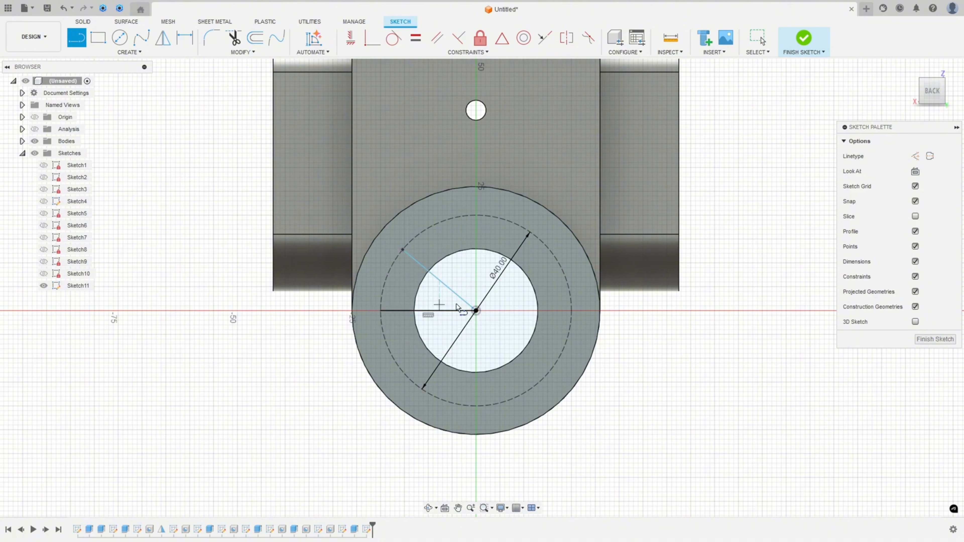
key(Escape)
Convert both new lines to construction geometry
click(442, 282)
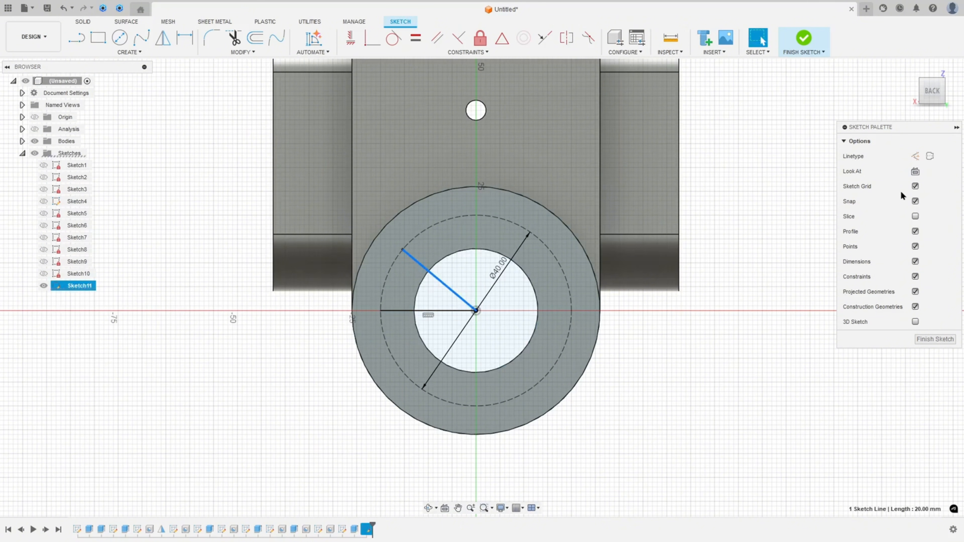
click(914, 156)
click(442, 310)
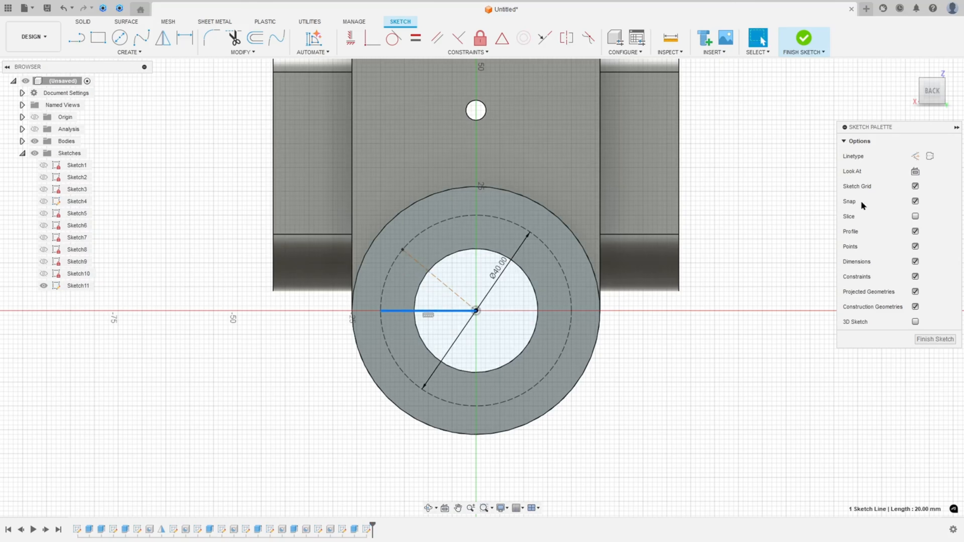
click(915, 156)
Hide the bodies and dimension the angle between the two construction lines as 45°
click(35, 140)
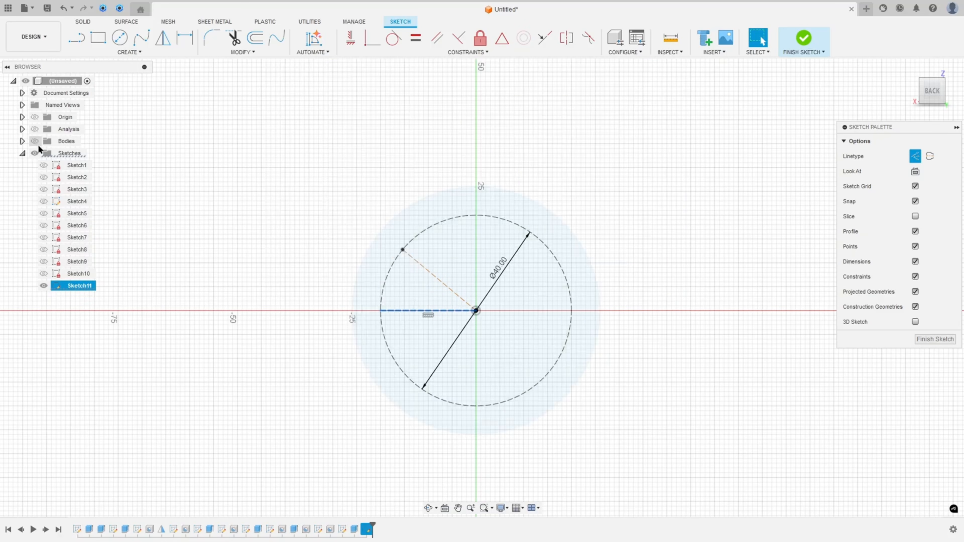
click(288, 173)
click(185, 37)
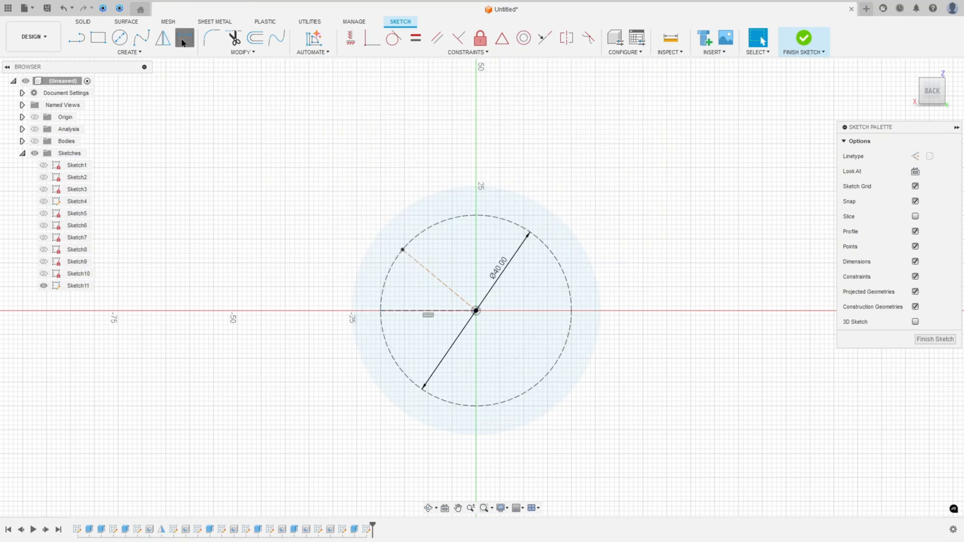
click(448, 287)
click(407, 310)
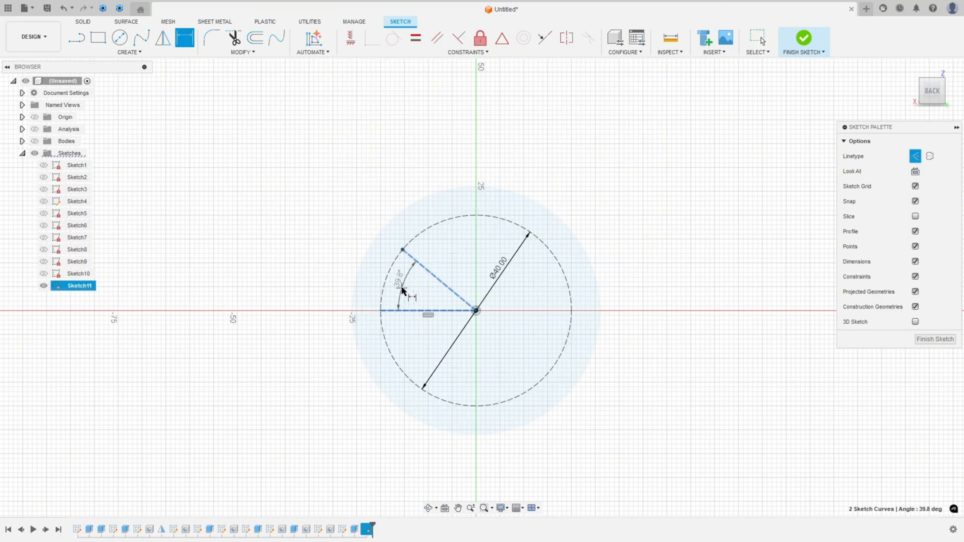
click(404, 292)
text(45)
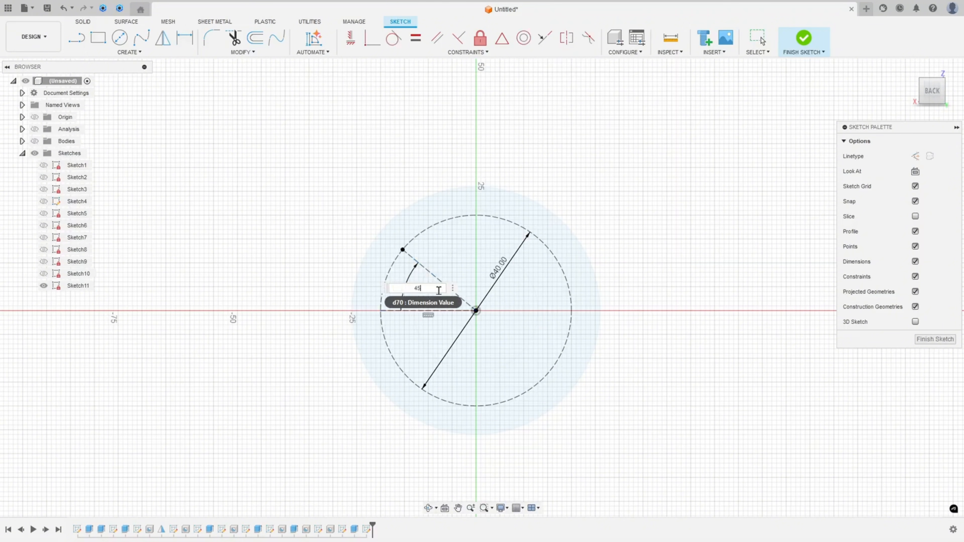
key(Return)
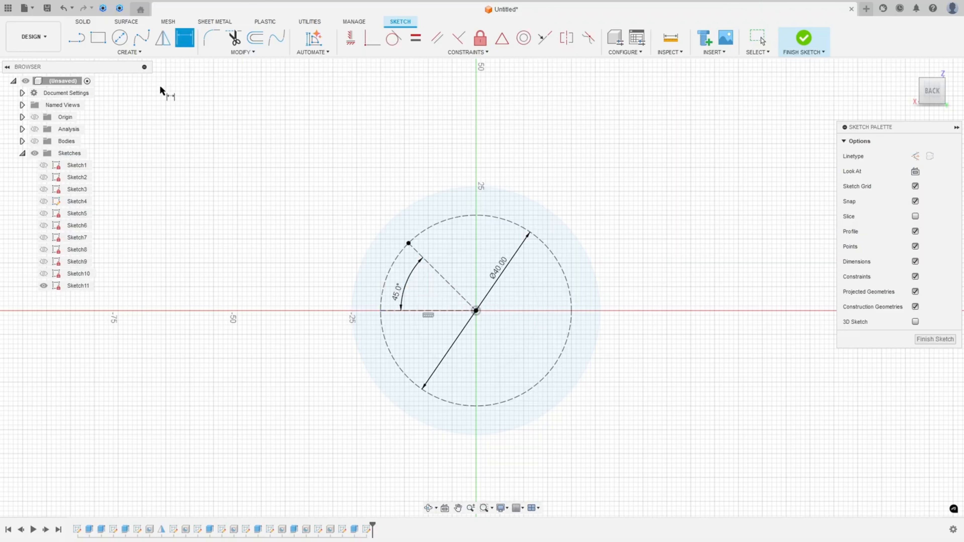
Circular-pattern the point around the bore centre with a quantity of 4
click(137, 53)
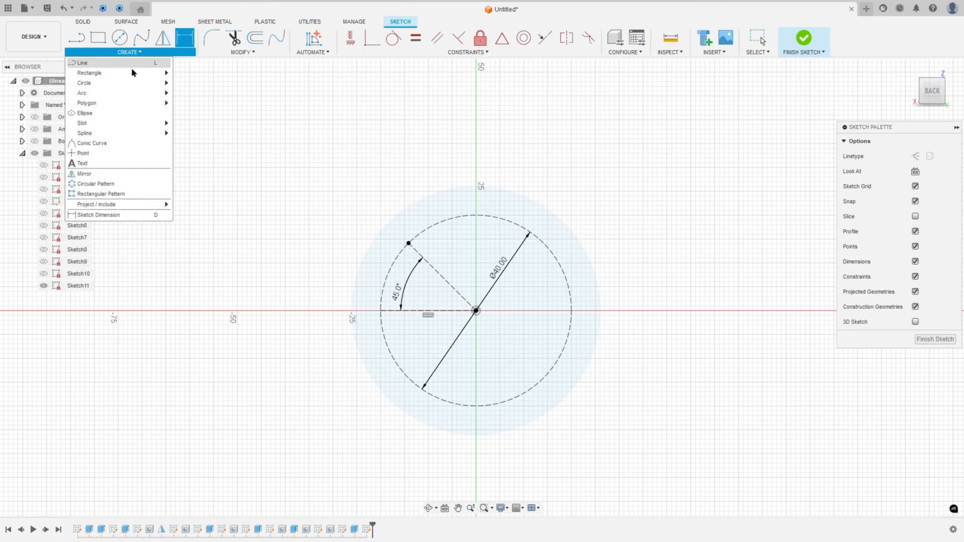
click(103, 183)
click(408, 244)
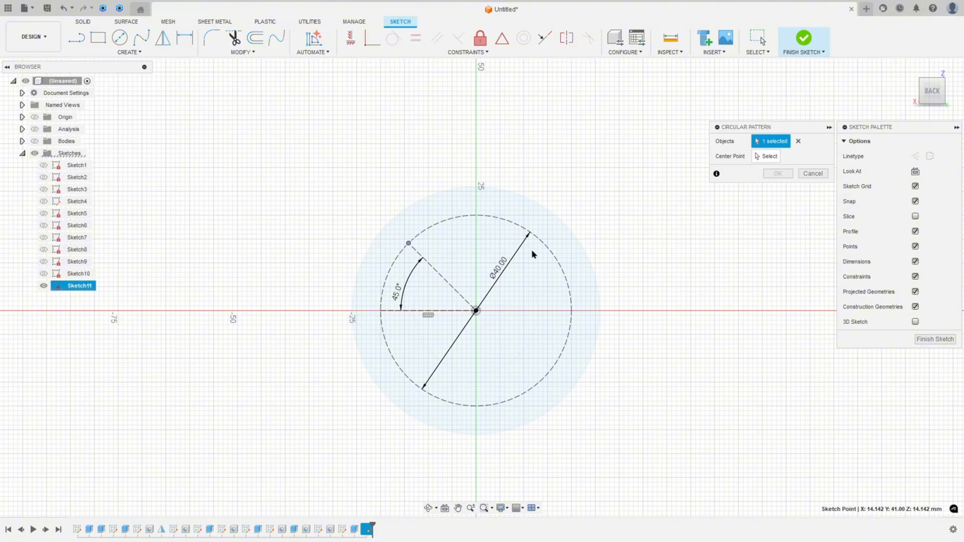
click(762, 156)
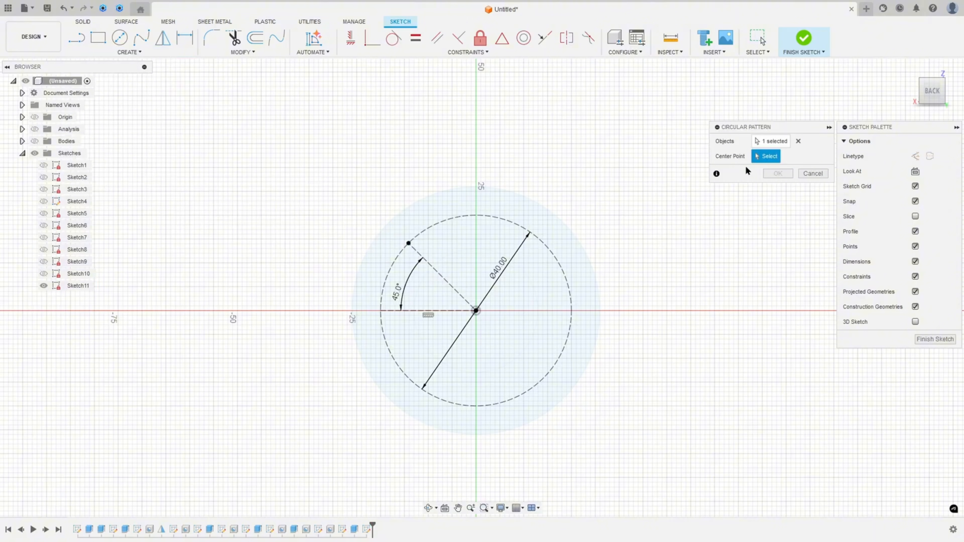
click(492, 219)
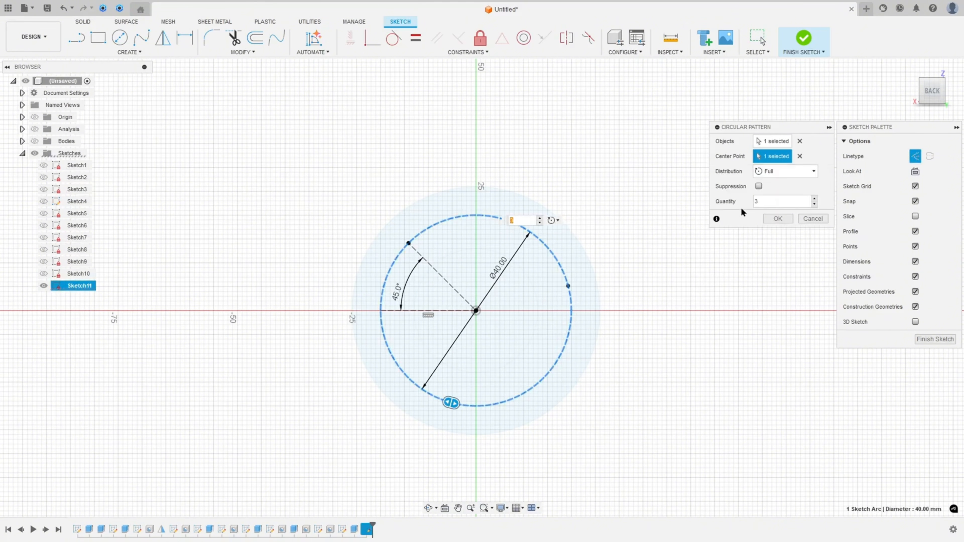
click(814, 200)
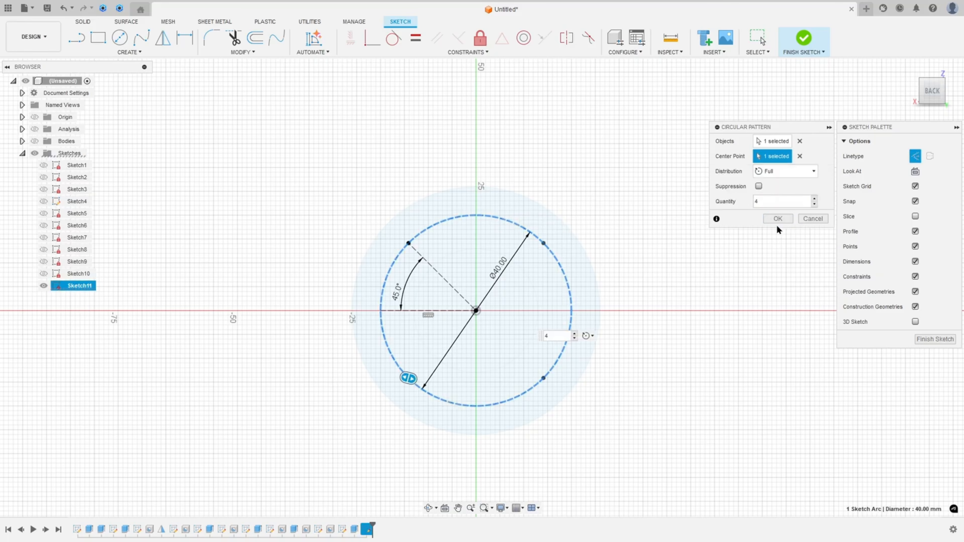
click(780, 218)
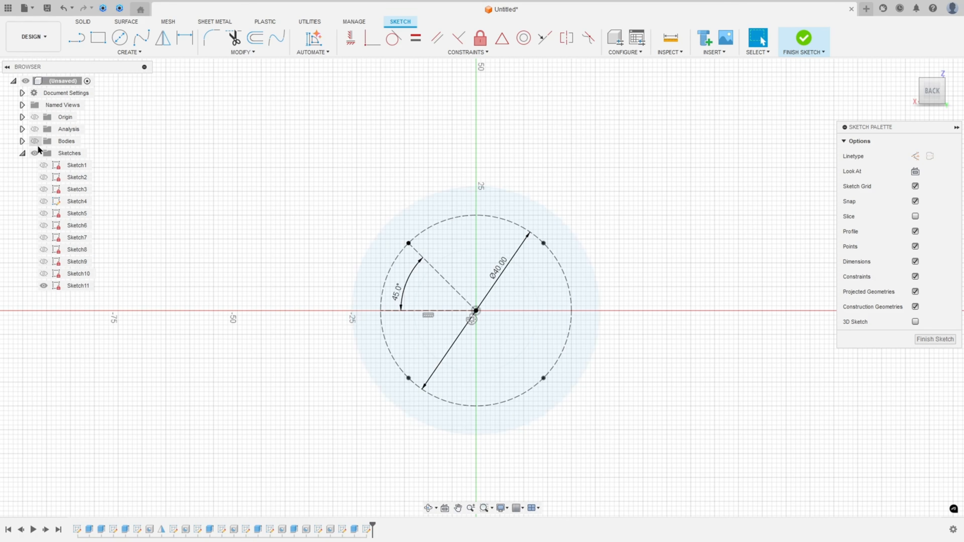
Show the bodies again, finish the sketch and return to the home view
click(35, 142)
click(803, 38)
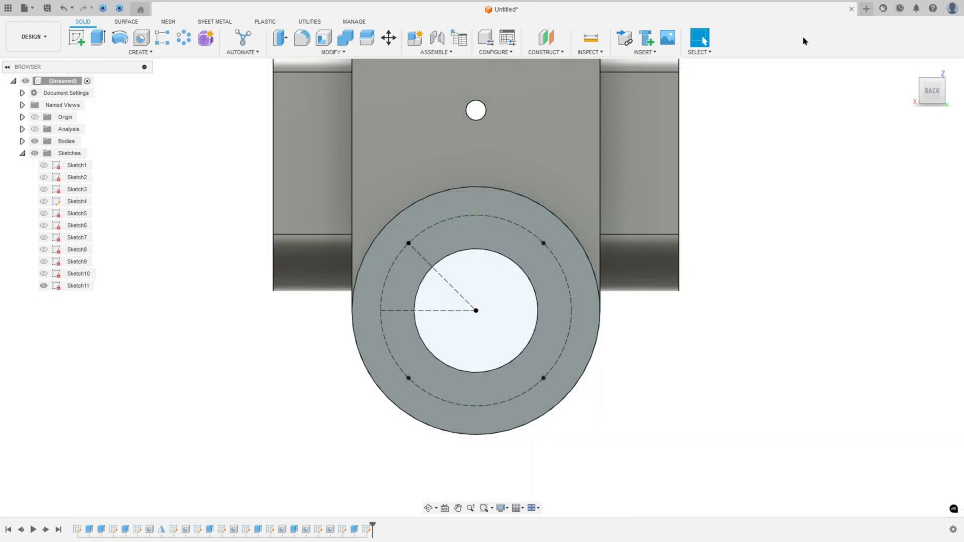
click(912, 72)
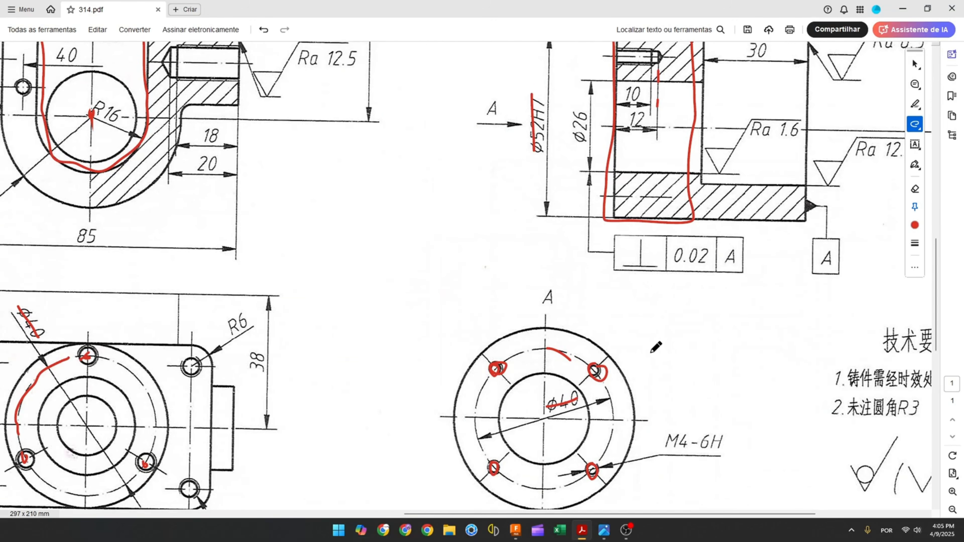
Examine the section view of the PDF drawing for the M4 hole and thread depths
scroll(656, 347, down, 2)
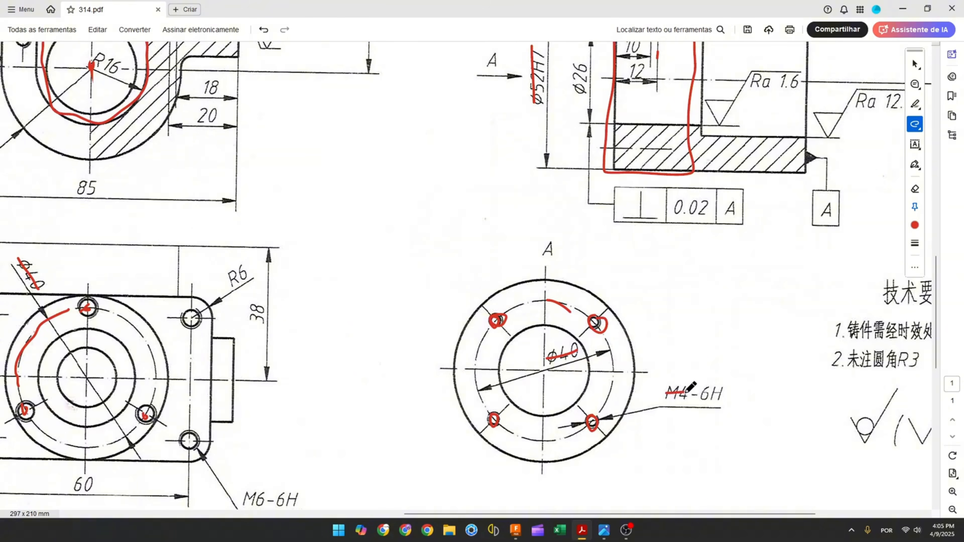
scroll(664, 380, up, 6)
scroll(628, 257, up, 1)
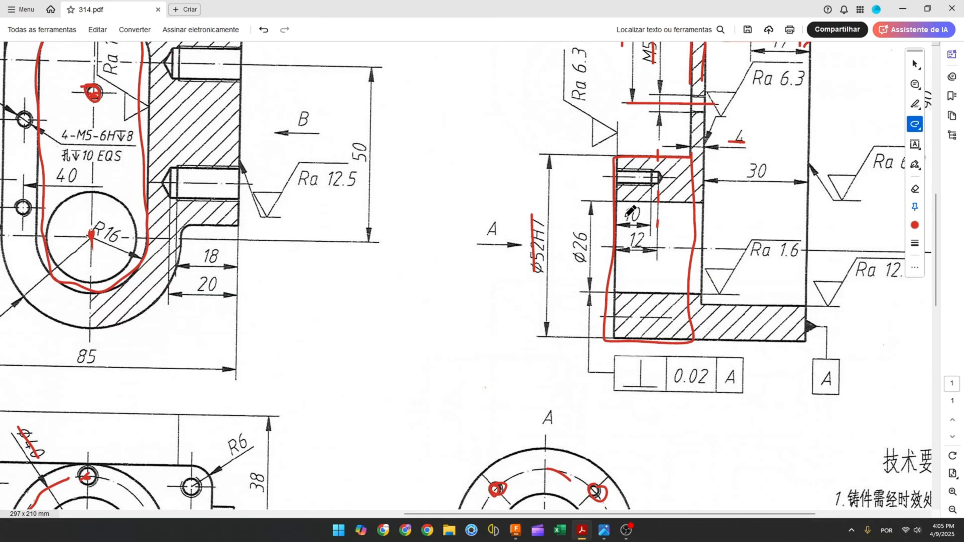
drag(625, 215, 641, 213)
drag(628, 242, 645, 238)
click(519, 531)
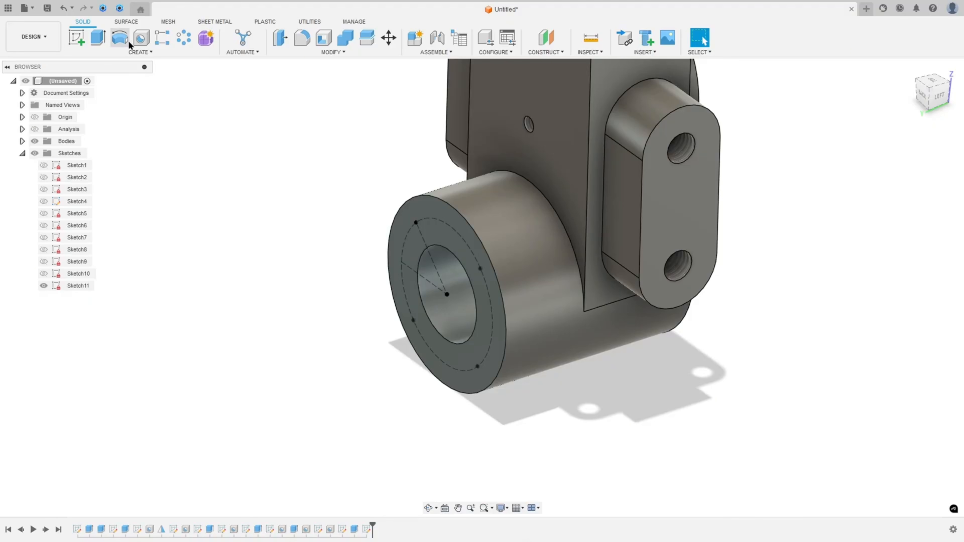
Start a Hole on sketch points and select the four patterned points on the boss face
click(141, 37)
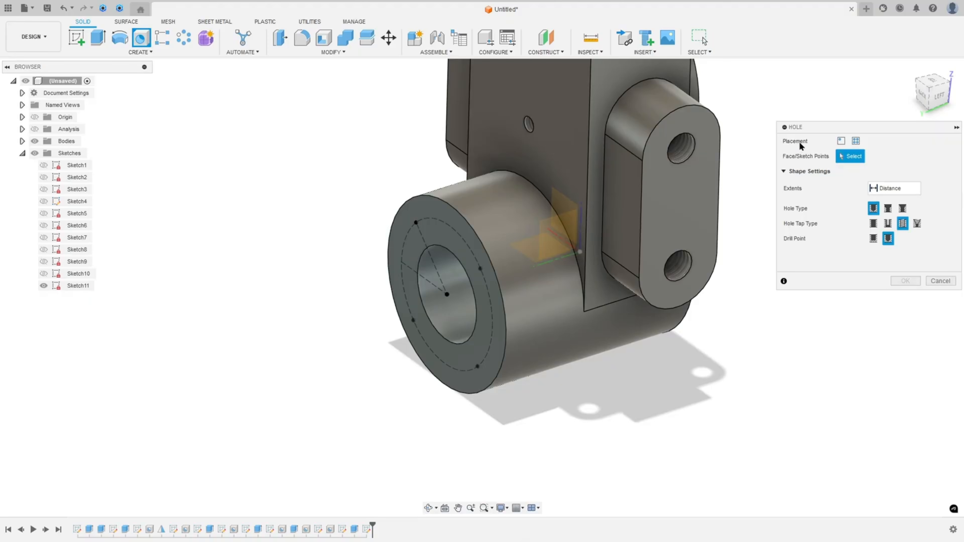
click(855, 141)
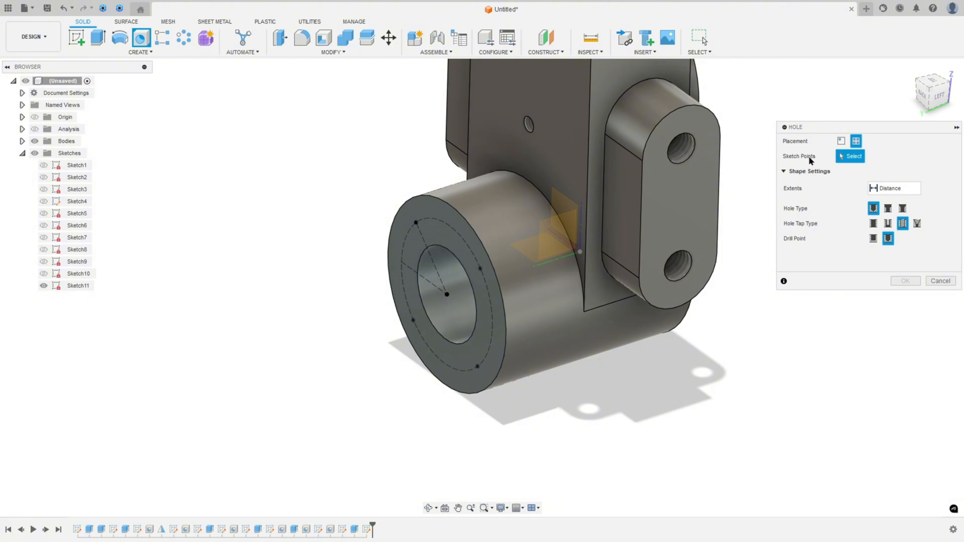
click(416, 223)
click(480, 268)
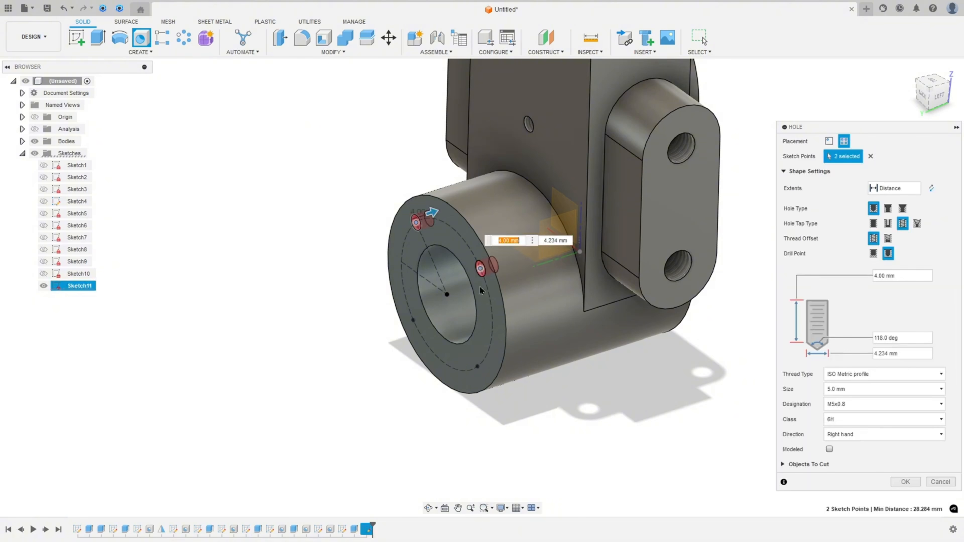
click(477, 367)
click(413, 320)
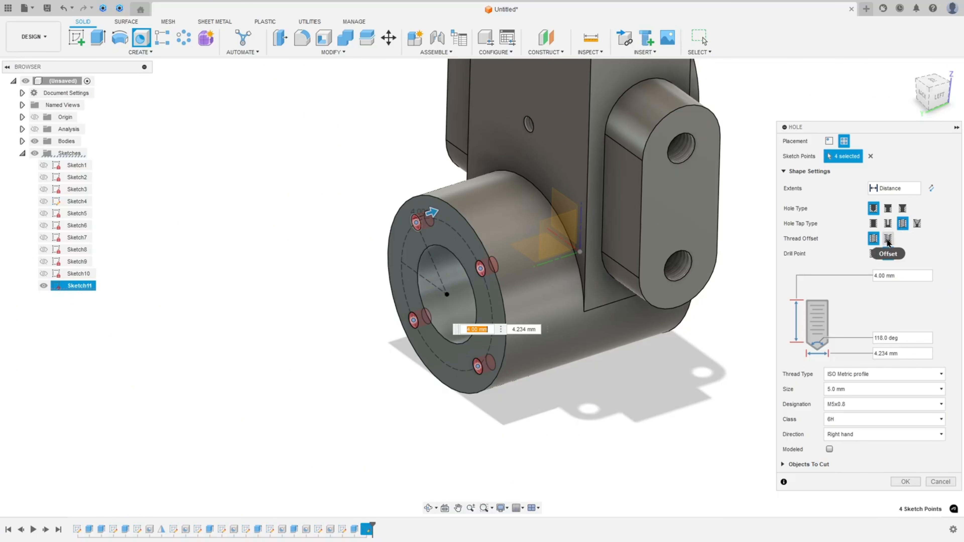
Make the holes tapped with offset thread, 12 mm deep, 10 mm thread depth, size 4.0 mm, and confirm
click(887, 238)
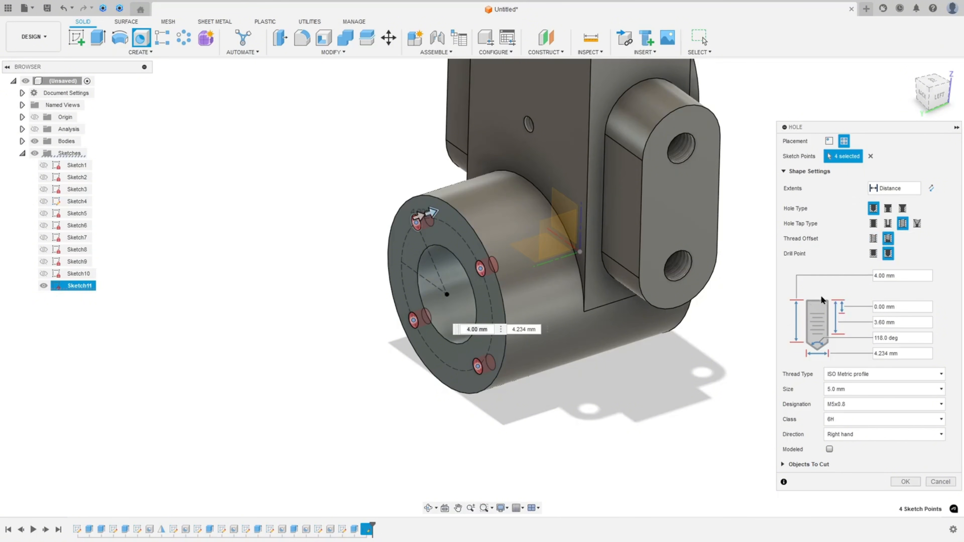
click(910, 275)
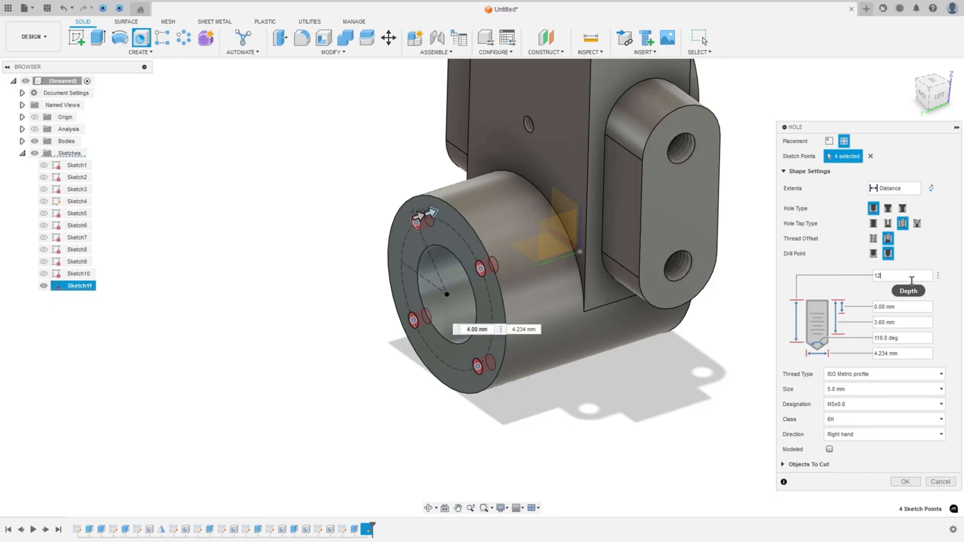
drag(910, 324, 880, 325)
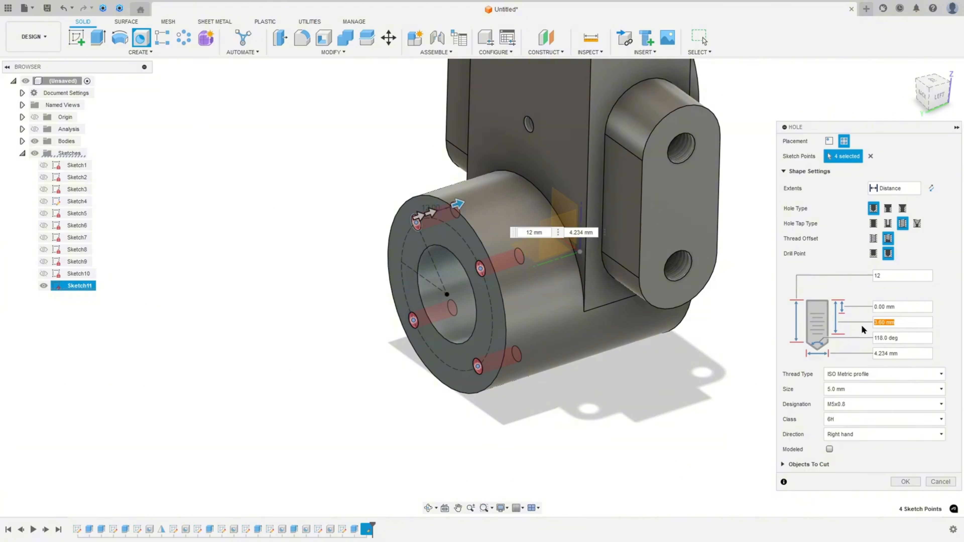
text(10)
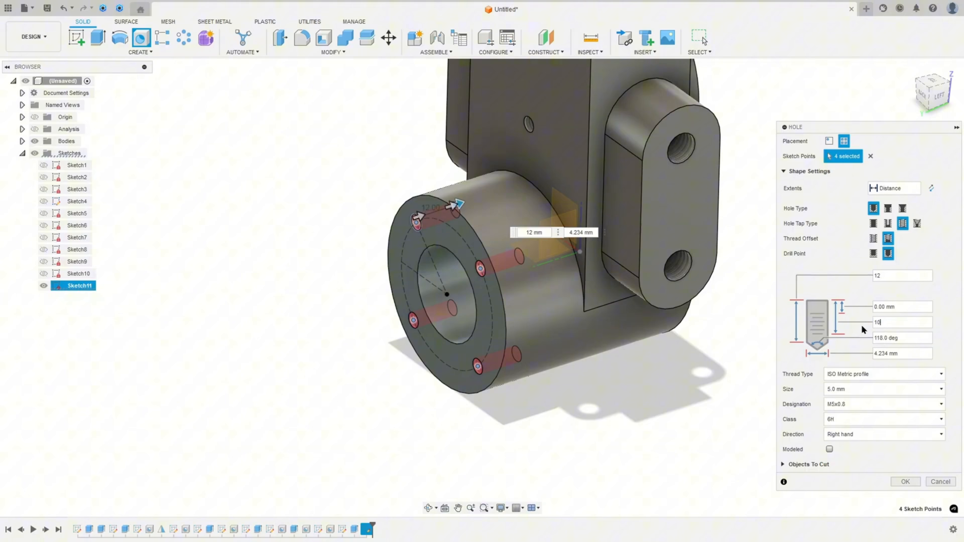
click(850, 397)
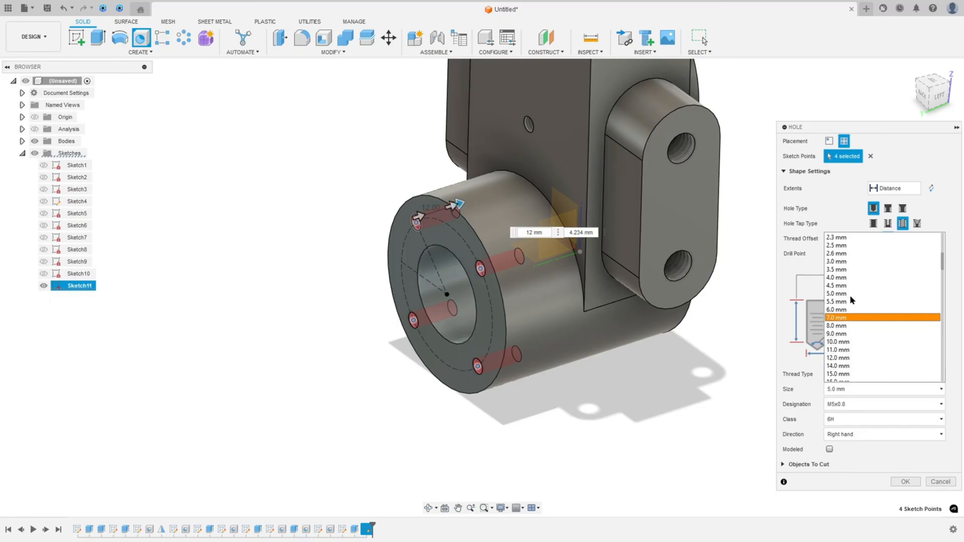
click(849, 278)
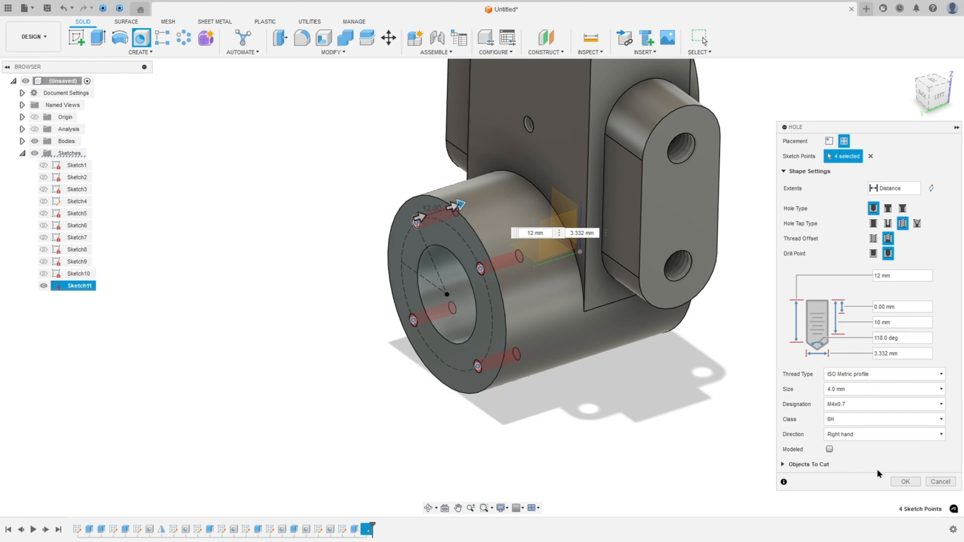
click(903, 483)
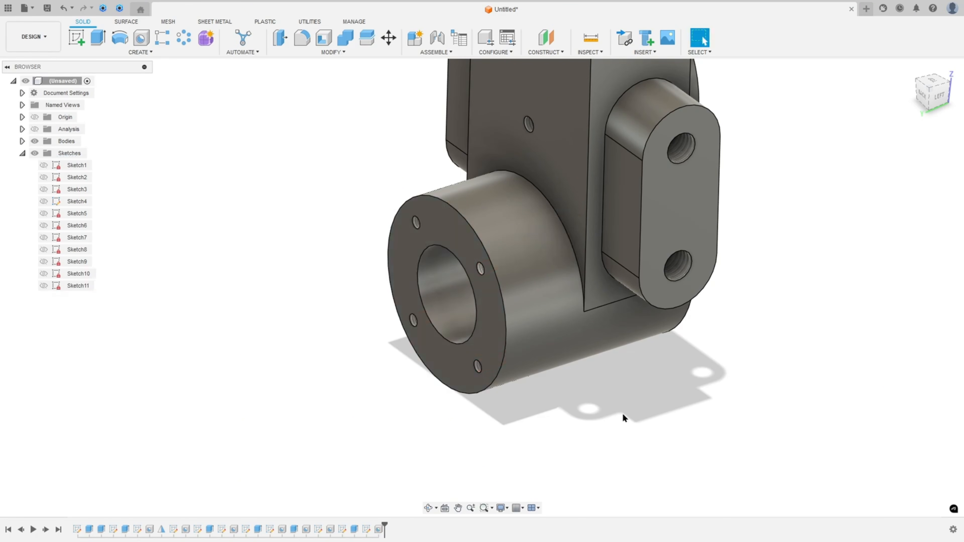
shift+middle_drag(631, 396, 631, 387)
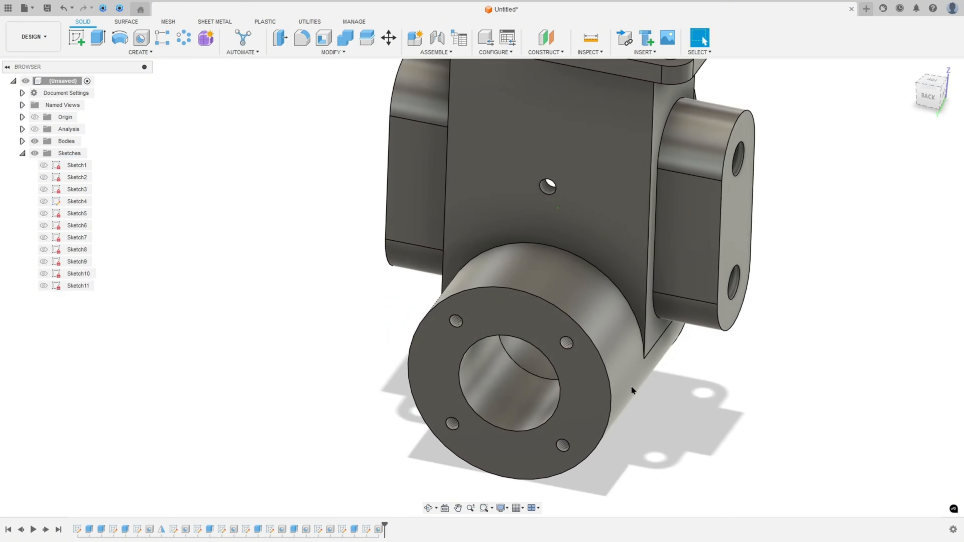
Return to the home view, then review and mark up the PDF drawing's views and notes for the casting fillet radii
key(F6)
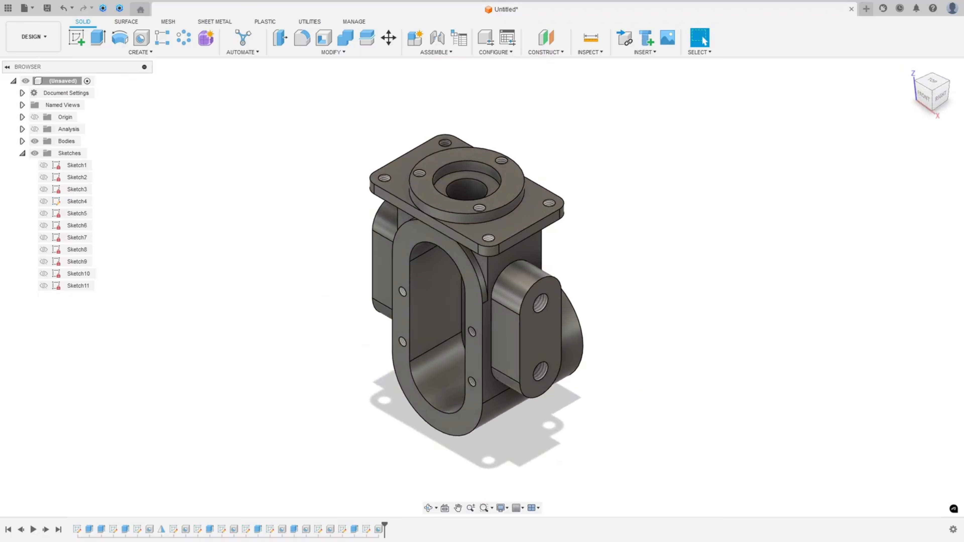
key(alt+Tab)
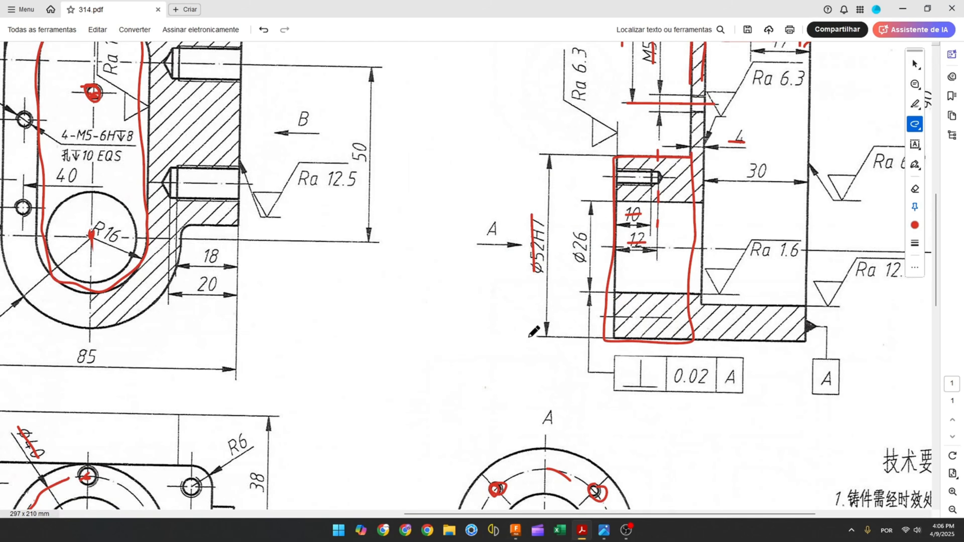
ctrl+scroll(533, 332, down, 3)
drag(813, 431, 792, 432)
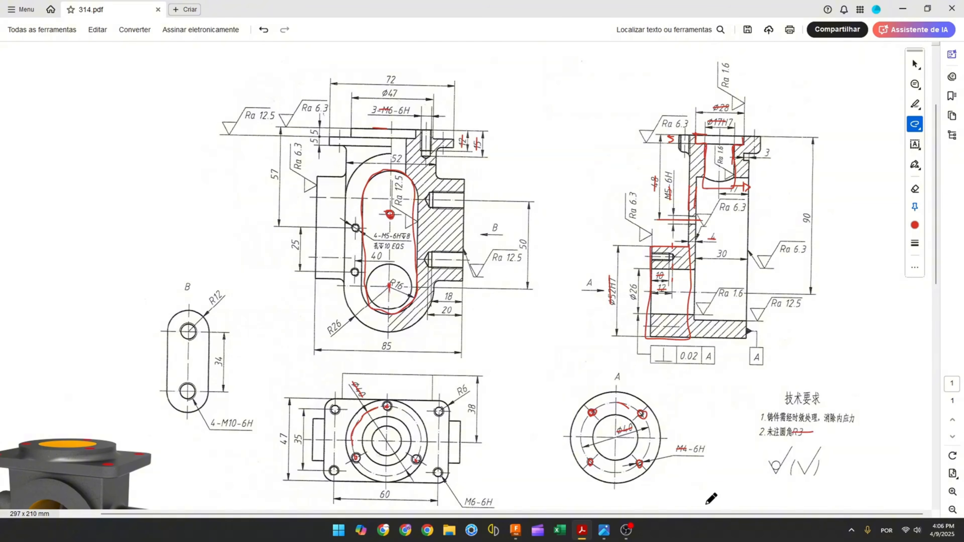
scroll(452, 313, down, 1)
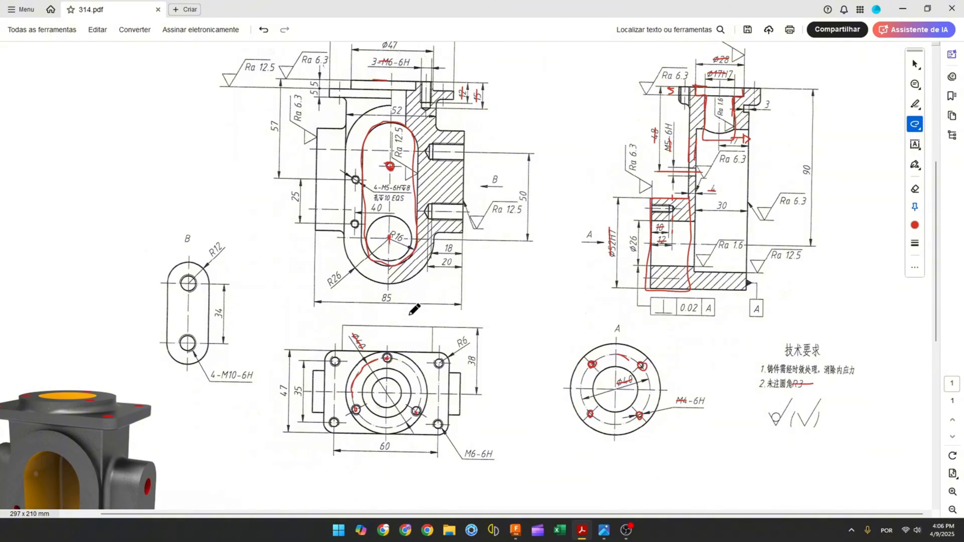
scroll(401, 299, up, 2)
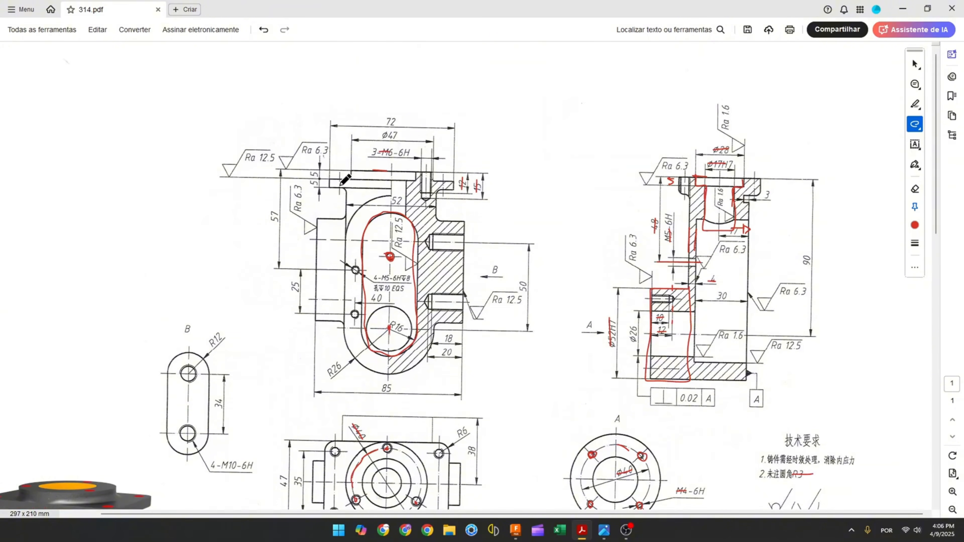
drag(346, 191, 348, 198)
drag(688, 219, 688, 230)
drag(344, 218, 344, 214)
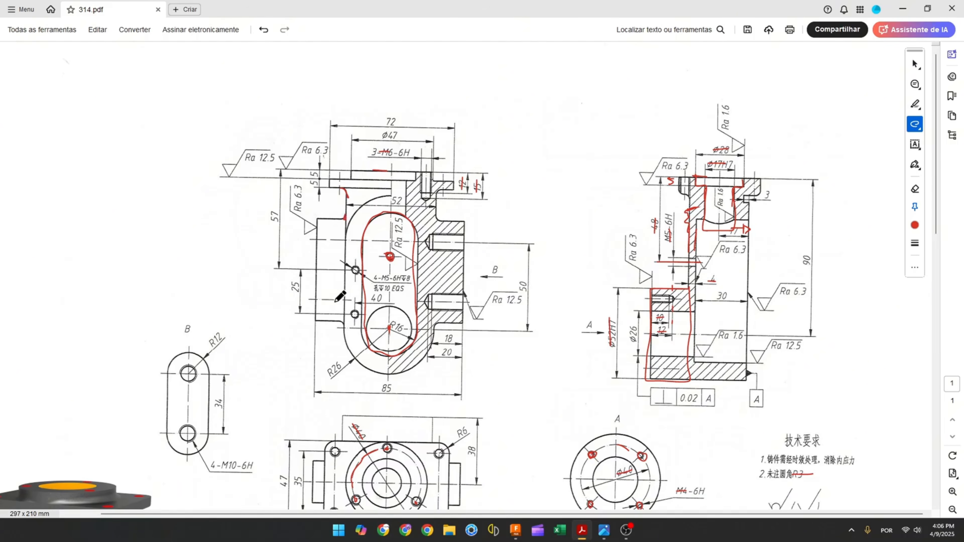
click(516, 530)
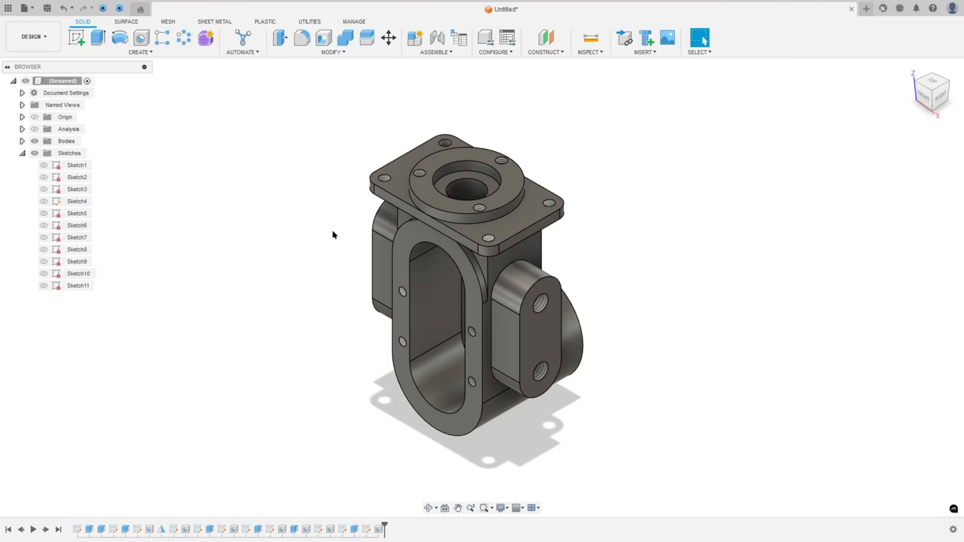
Start a Fillet and select the edge chains where the side bosses and central walls meet the body
click(302, 38)
scroll(493, 273, up, 2)
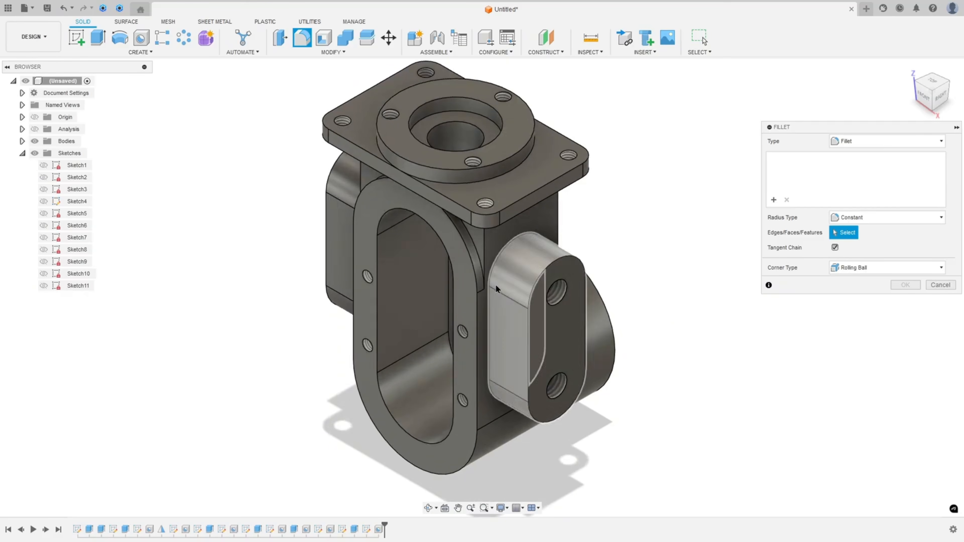
click(493, 273)
shift+middle_drag(353, 219, 344, 254)
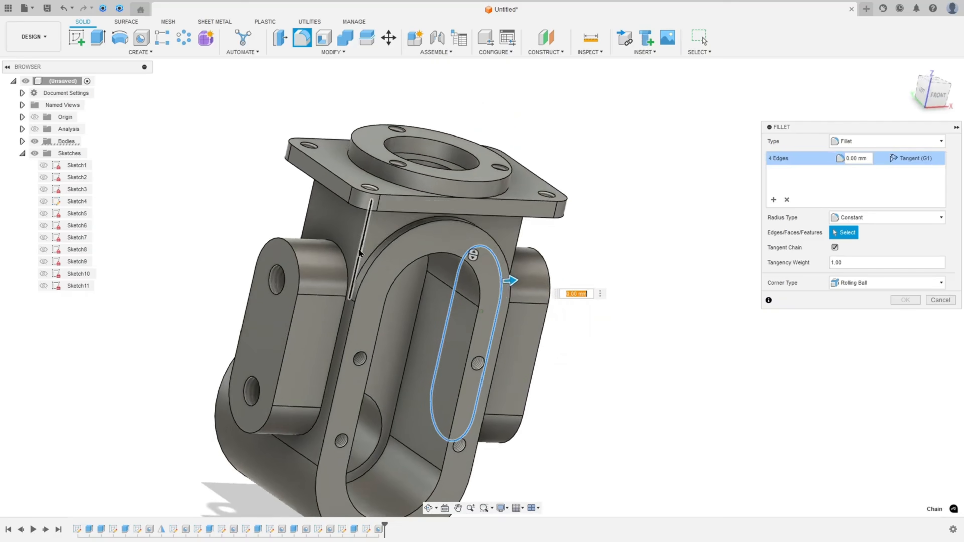
click(339, 262)
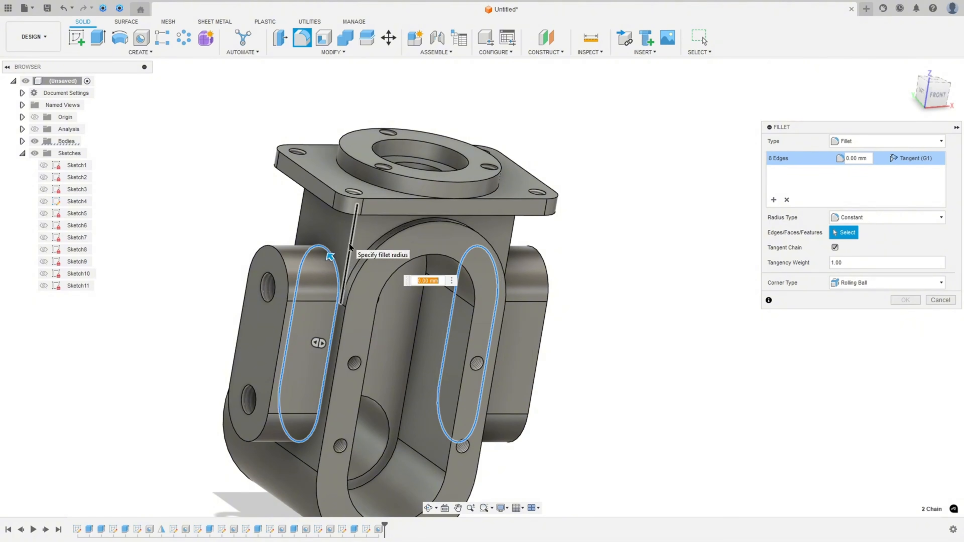
click(349, 247)
click(298, 227)
shift+middle_drag(361, 222, 467, 201)
click(451, 228)
click(551, 228)
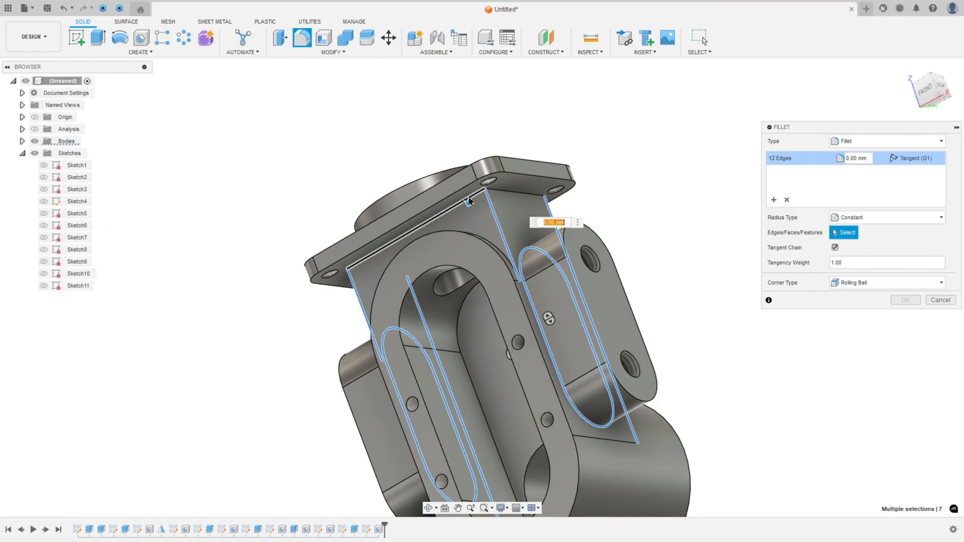
click(501, 197)
shift+middle_drag(501, 197, 630, 181)
click(604, 204)
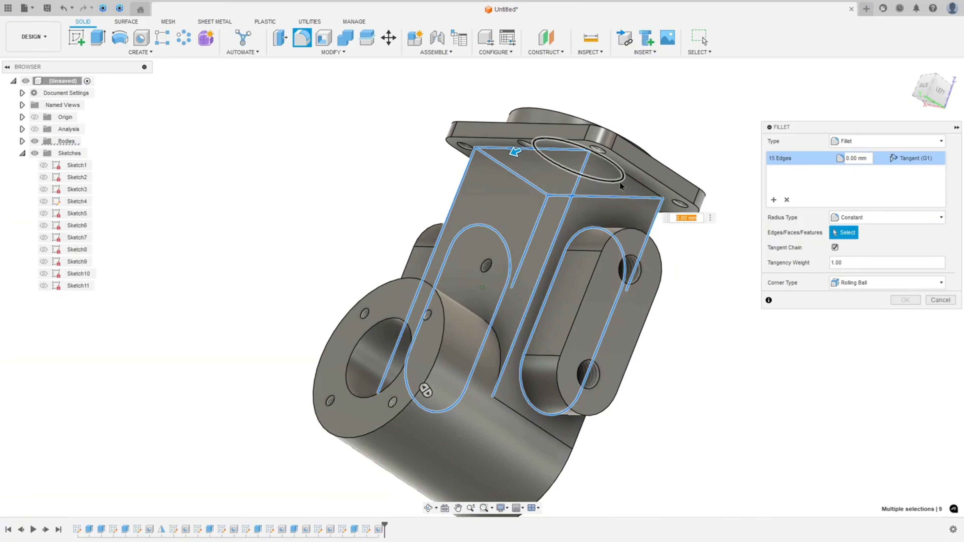
click(630, 181)
shift+middle_drag(671, 205, 848, 245)
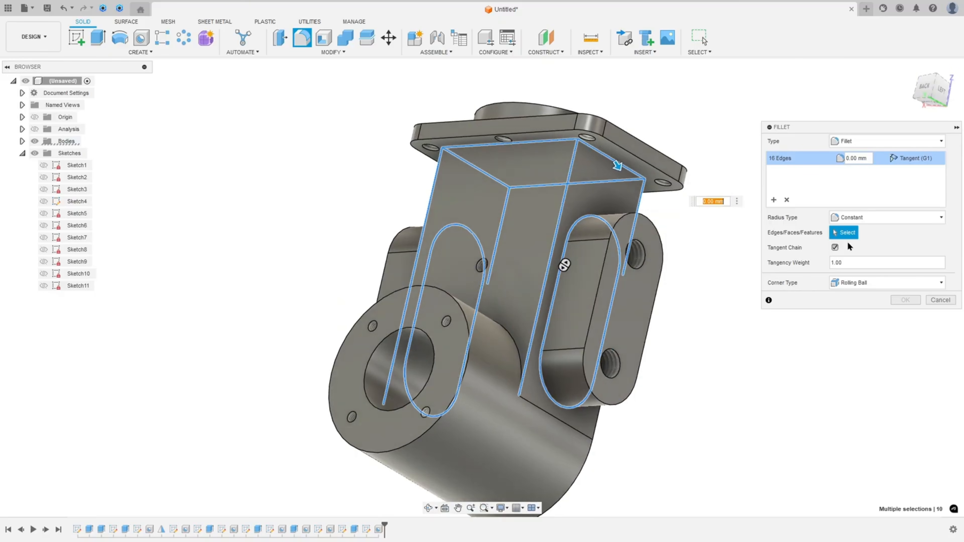
Set the fillet radius to 3 mm, drop the failing edges from the selection, and confirm the fillet
text(3)
shift+middle_drag(849, 247, 404, 269)
click(429, 224)
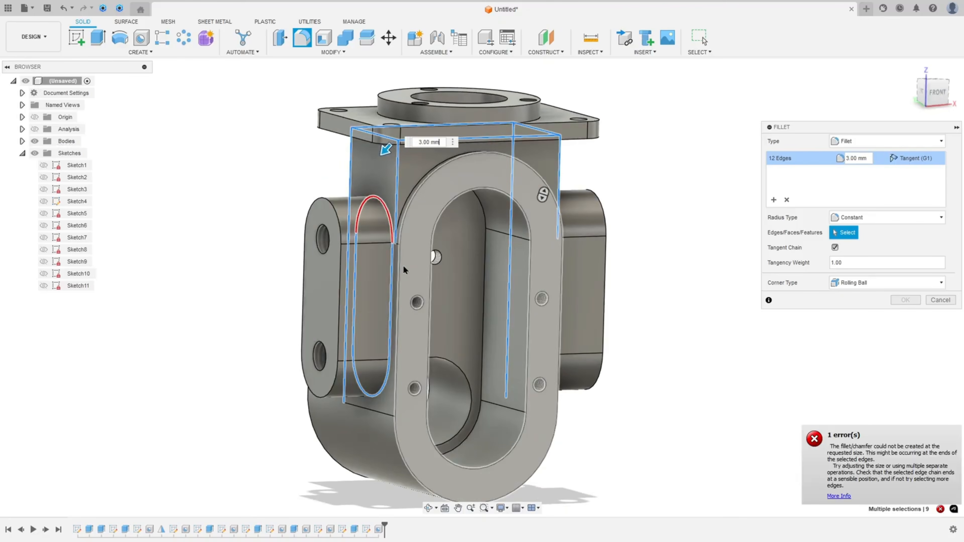
click(392, 271)
shift+middle_drag(536, 249, 821, 194)
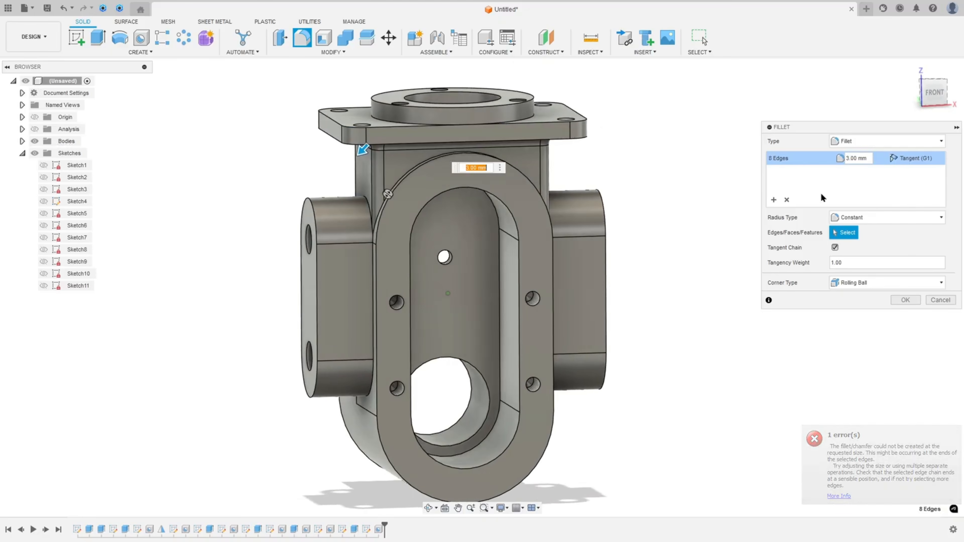
click(905, 300)
Fillet the opposite side boss junction edges at 3 mm and add a 2 mm set for the top flange edges
shift+middle_drag(631, 269, 644, 177)
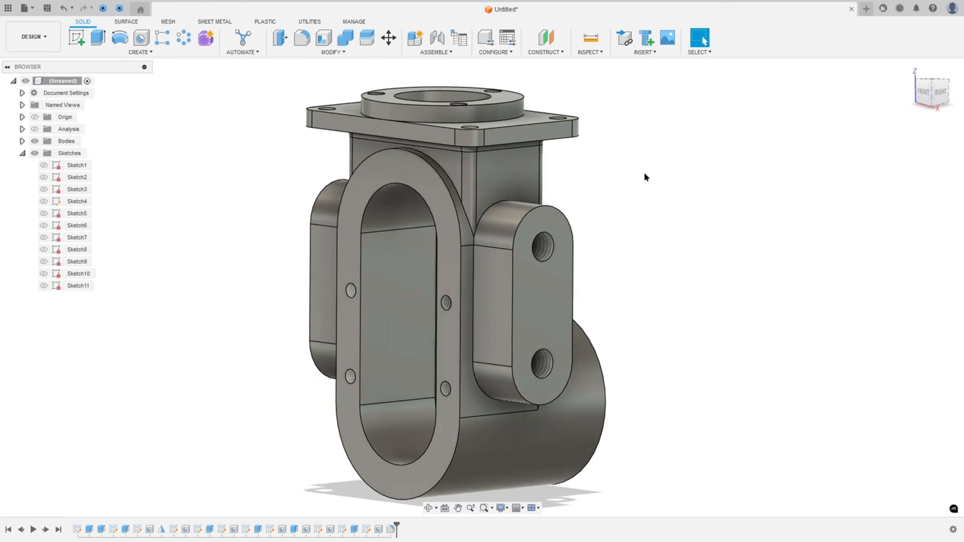
click(302, 38)
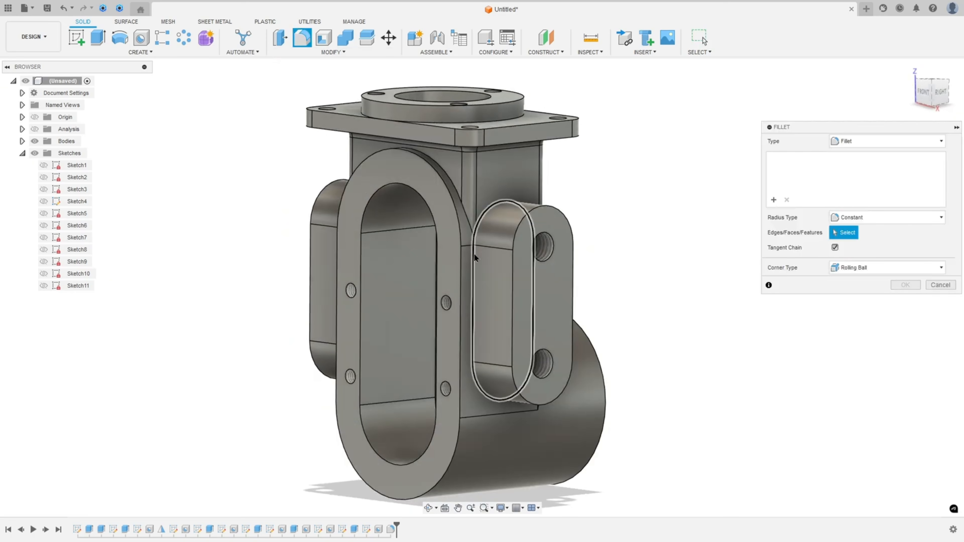
click(475, 258)
shift+middle_drag(475, 258, 763, 312)
click(477, 274)
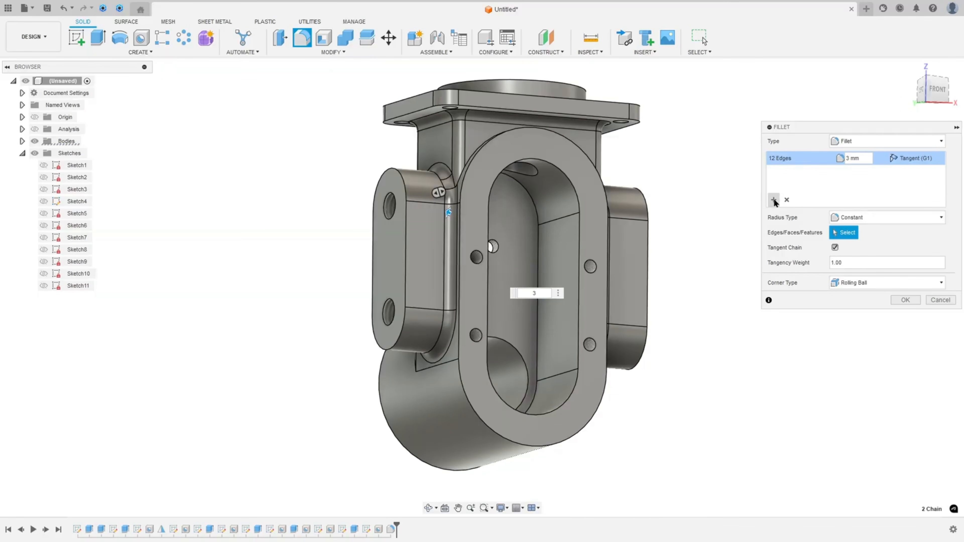
click(774, 201)
shift+middle_drag(472, 114, 478, 102)
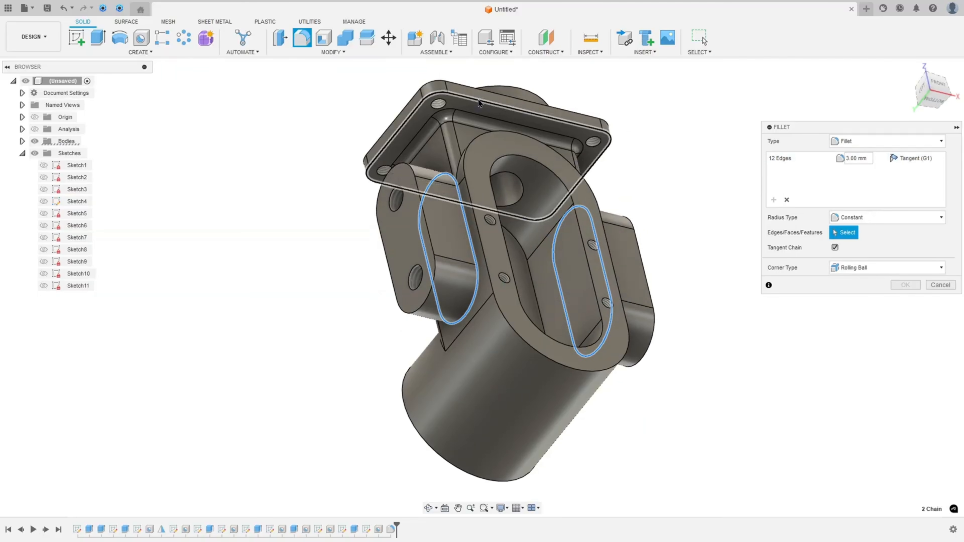
click(479, 103)
text(2)
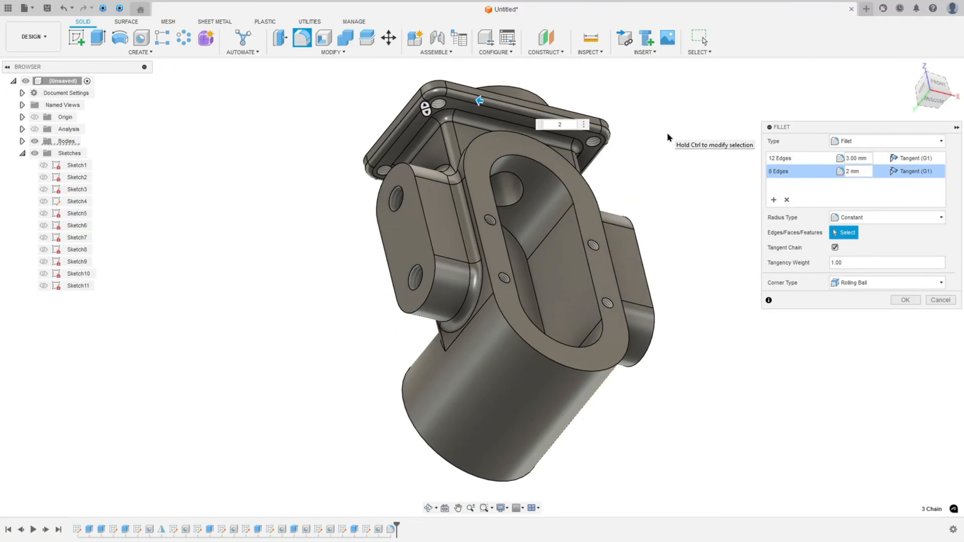
click(905, 300)
Examine the PDF drawing's section view around the tapped hole detail
shift+middle_drag(749, 257, 473, 349)
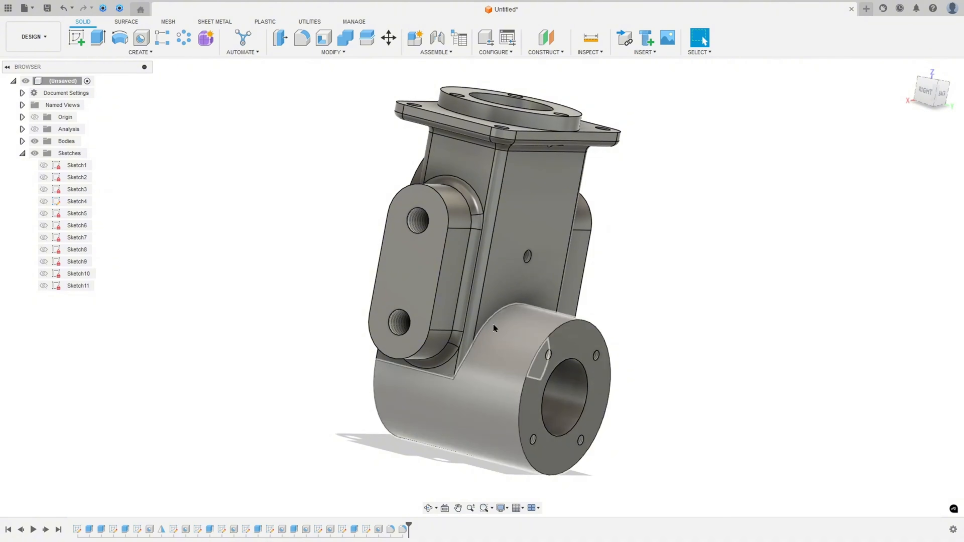
shift+middle_drag(906, 297, 921, 300)
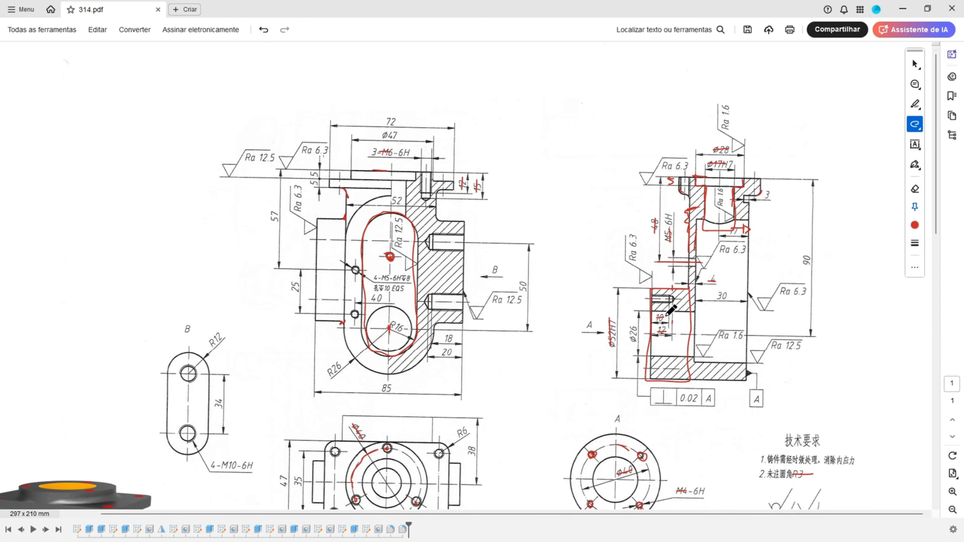
ctrl+scroll(670, 309, up, 5)
ctrl+scroll(836, 106, down, 8)
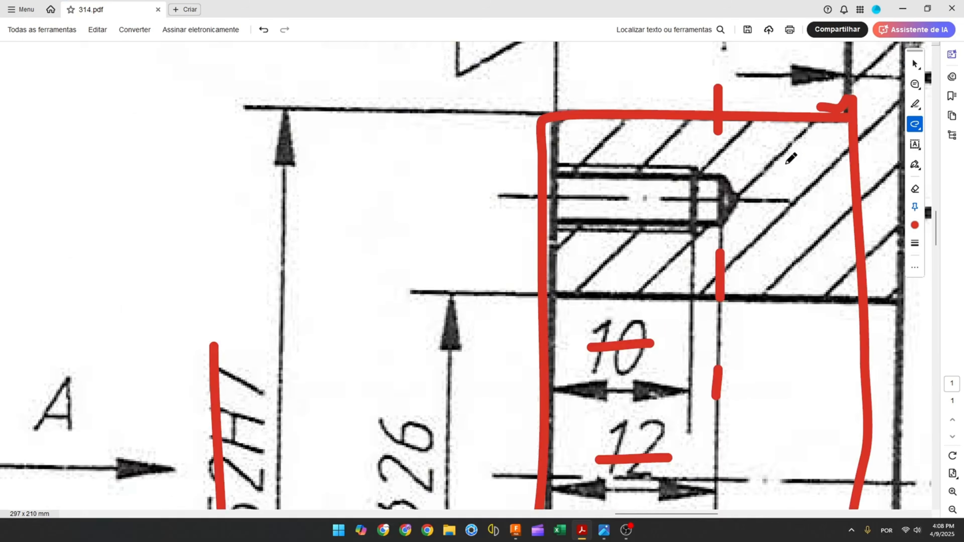
ctrl+scroll(753, 177, down, 1)
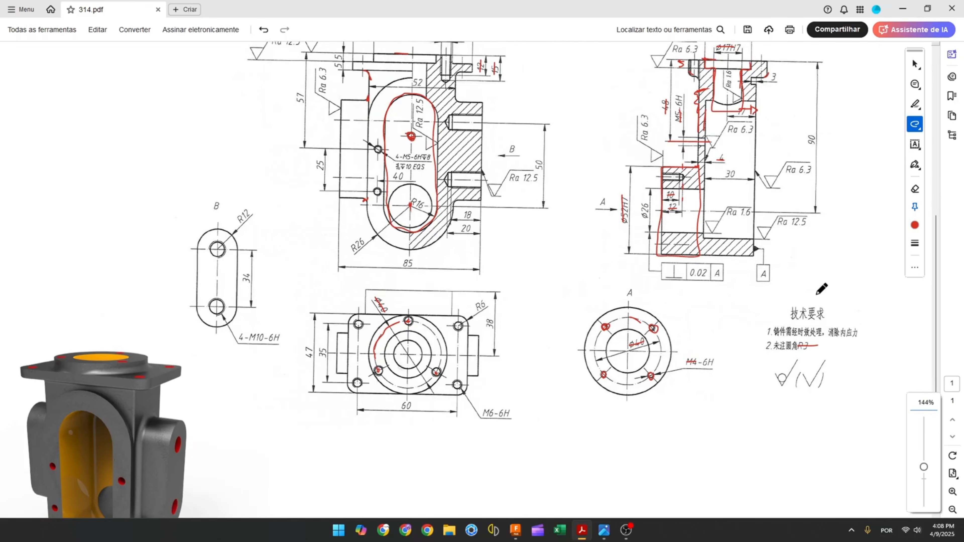